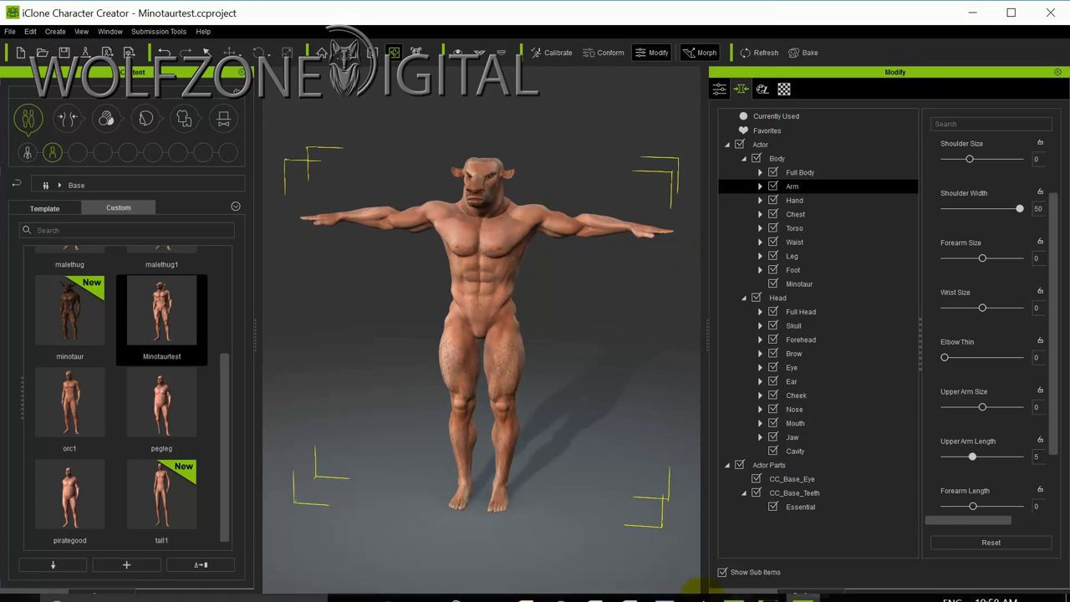
- Switch to iClone 3DXchange 6 and import the Minotaur_Base FBX file with automatic material colour adjustment enabled
mouse_move(794, 594)
mouse_move(739, 590)
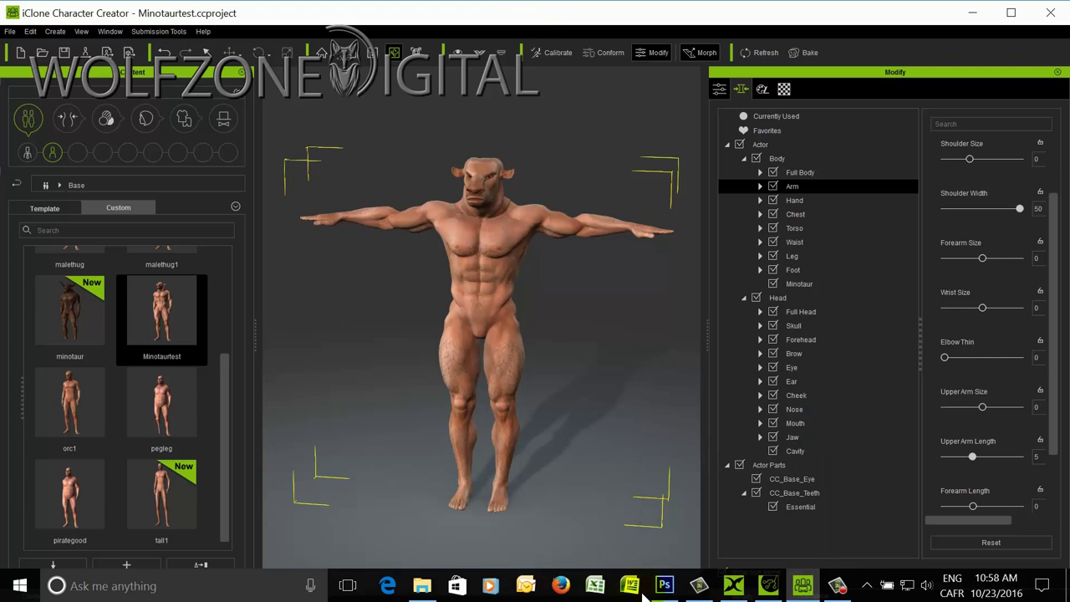
left_click(733, 585)
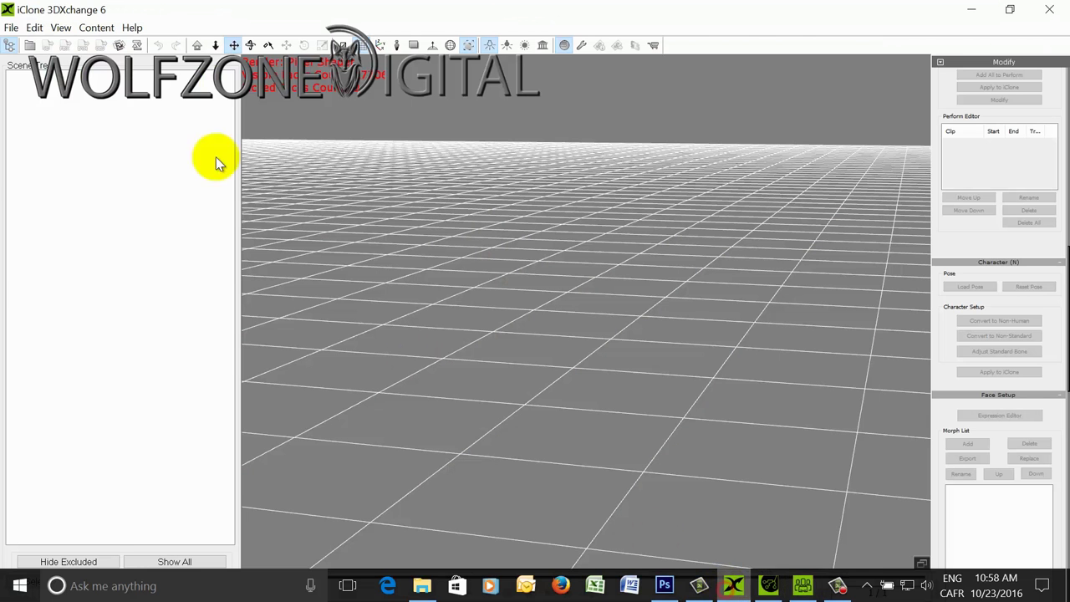
left_click(13, 28)
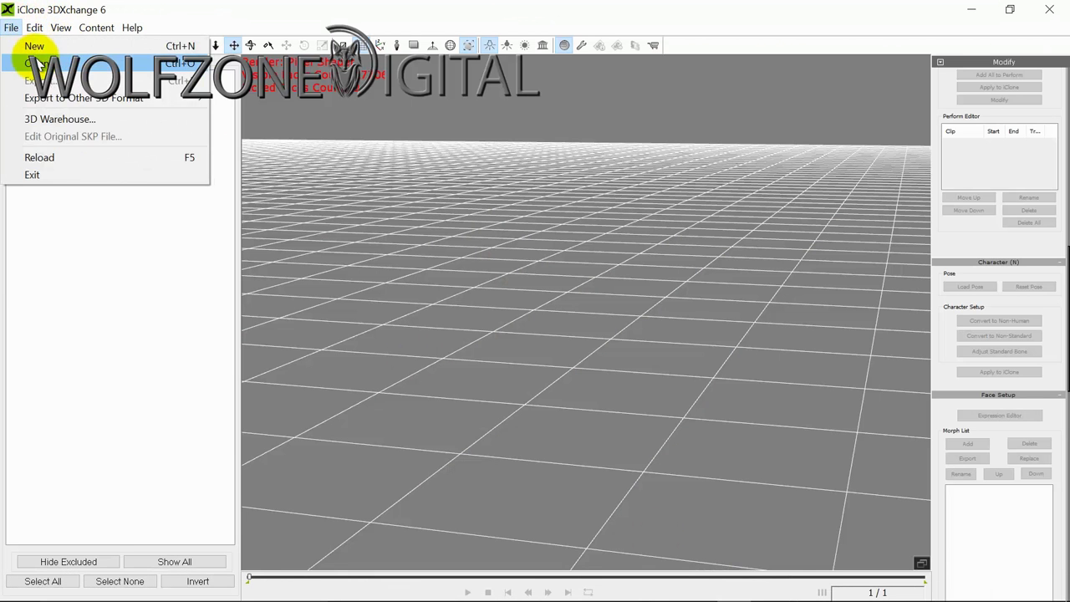
left_click(34, 62)
left_click(428, 227)
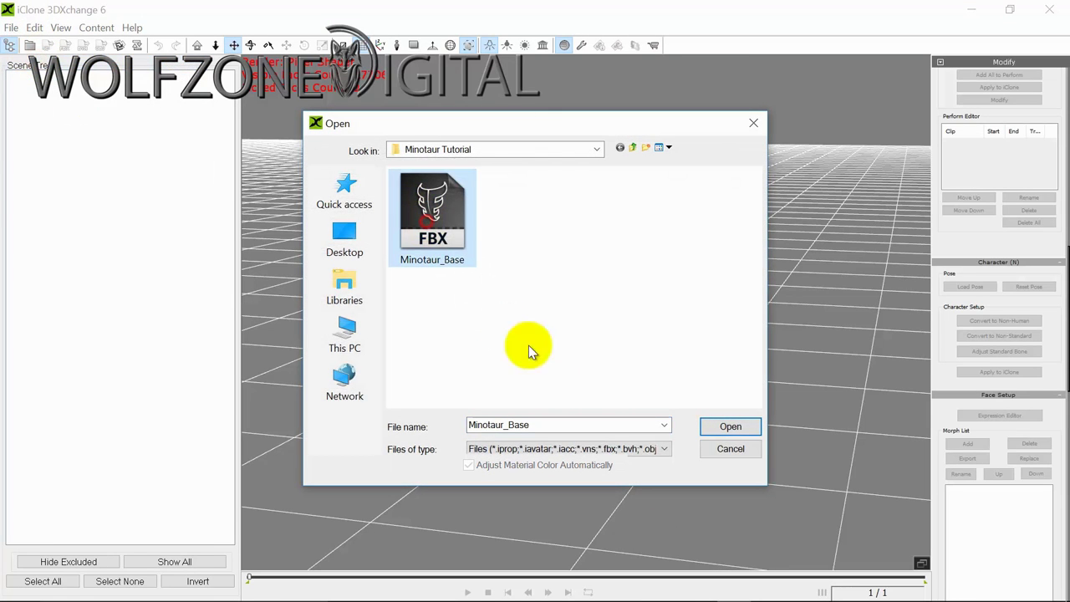
left_click(731, 427)
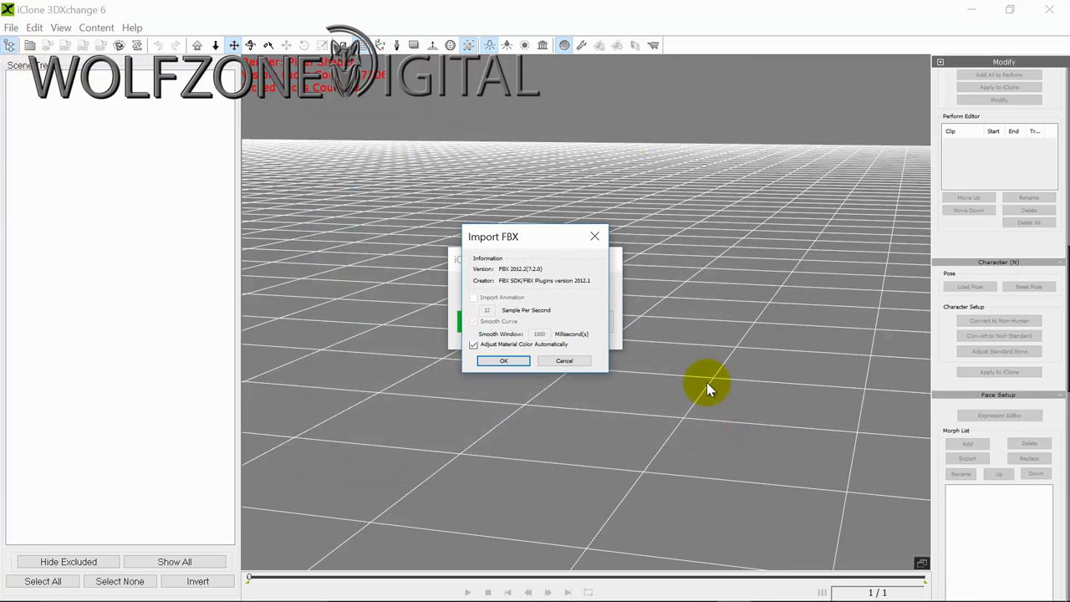
left_click(499, 361)
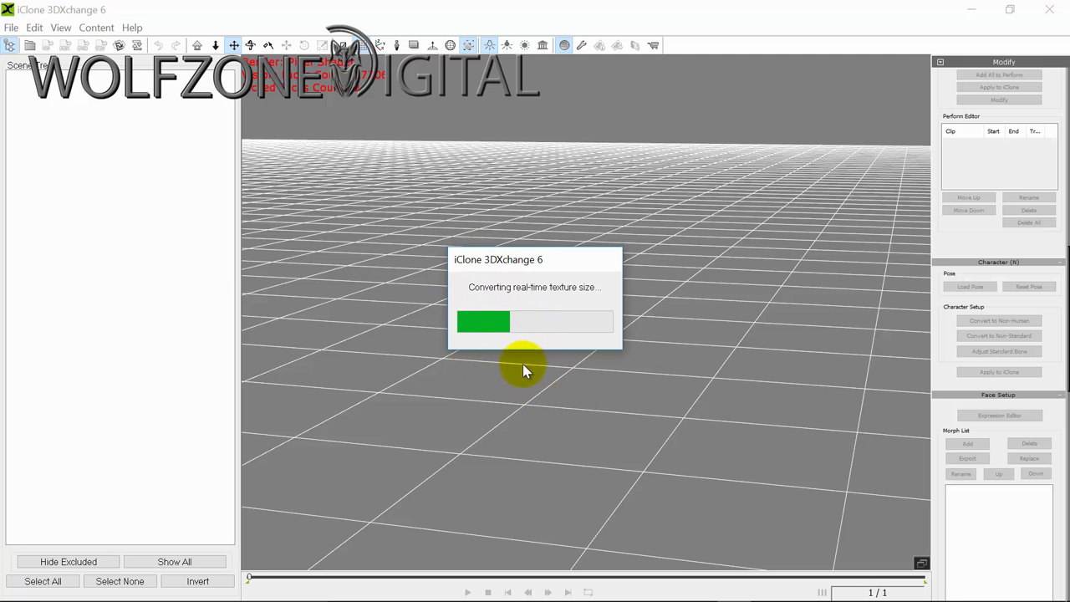
left_click(594, 395)
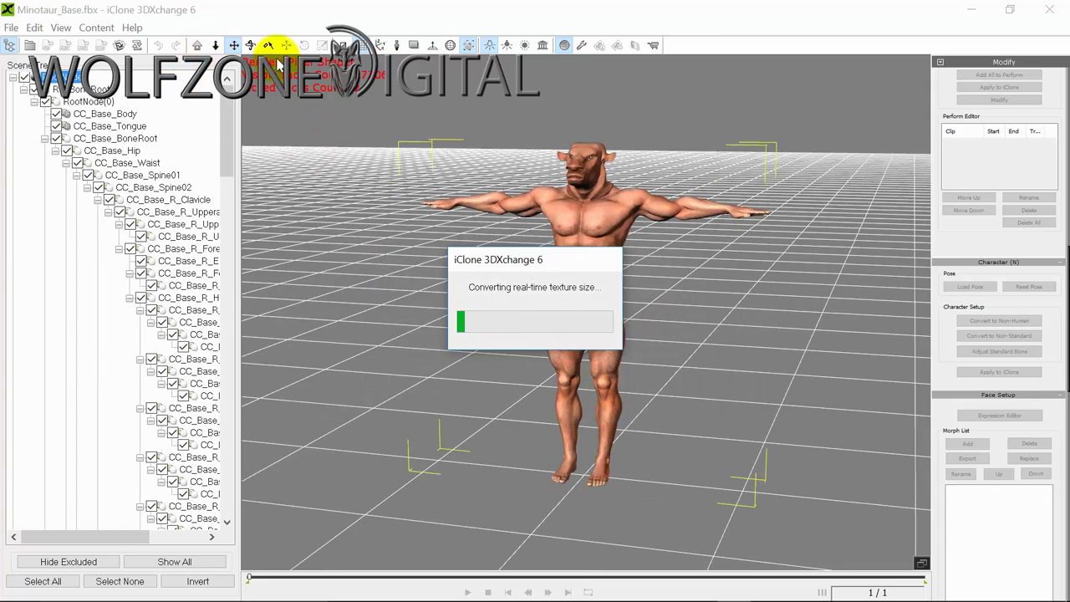
- Export the character's CC_Base_Body mesh with Y-Up orientation as an OBJ file named CC_Base_Body in the Minotaur Tutorial folder
left_click(250, 45)
left_click_drag(707, 313, 697, 382)
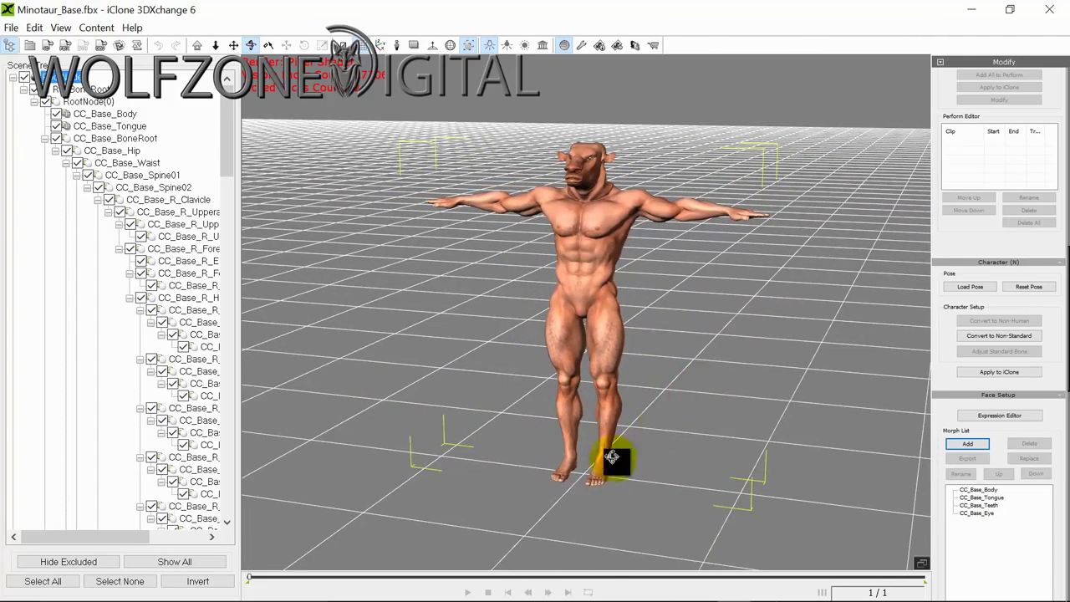
mouse_move(613, 593)
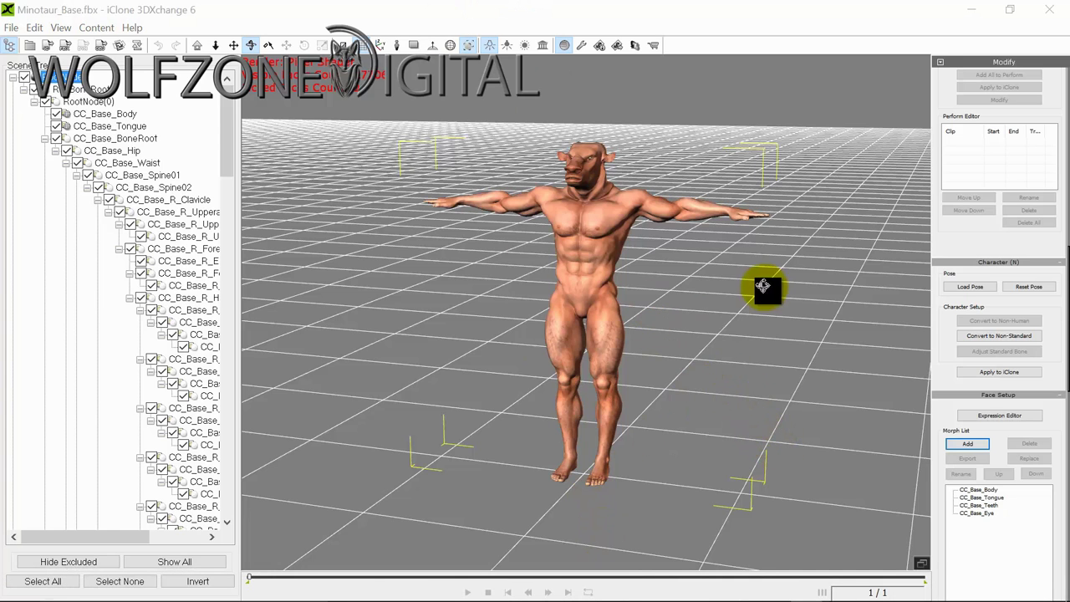
left_click_drag(665, 281, 711, 303)
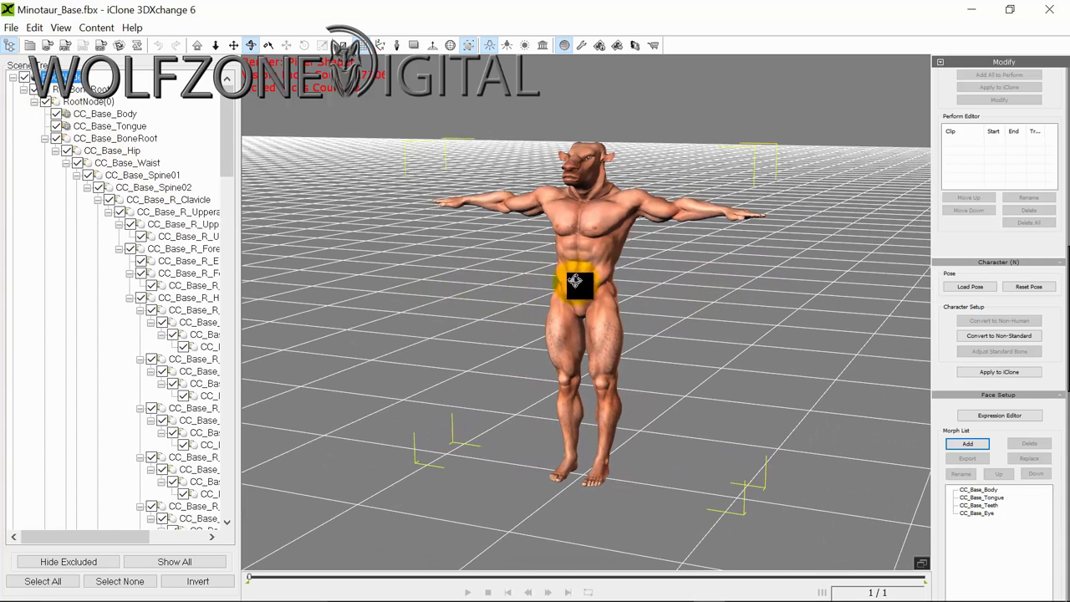
left_click_drag(575, 287, 621, 310)
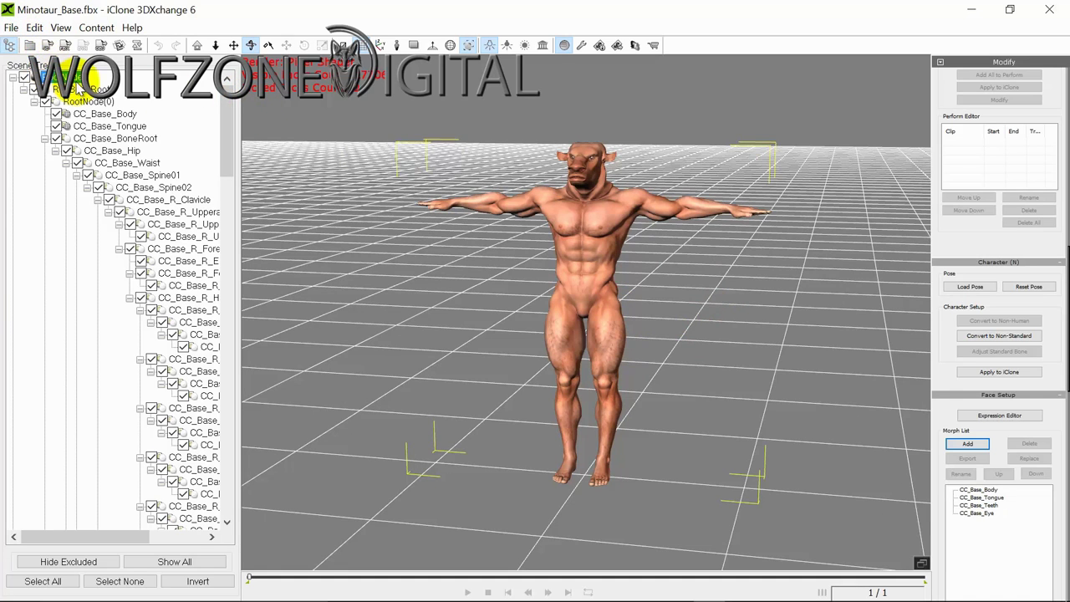
left_click(269, 45)
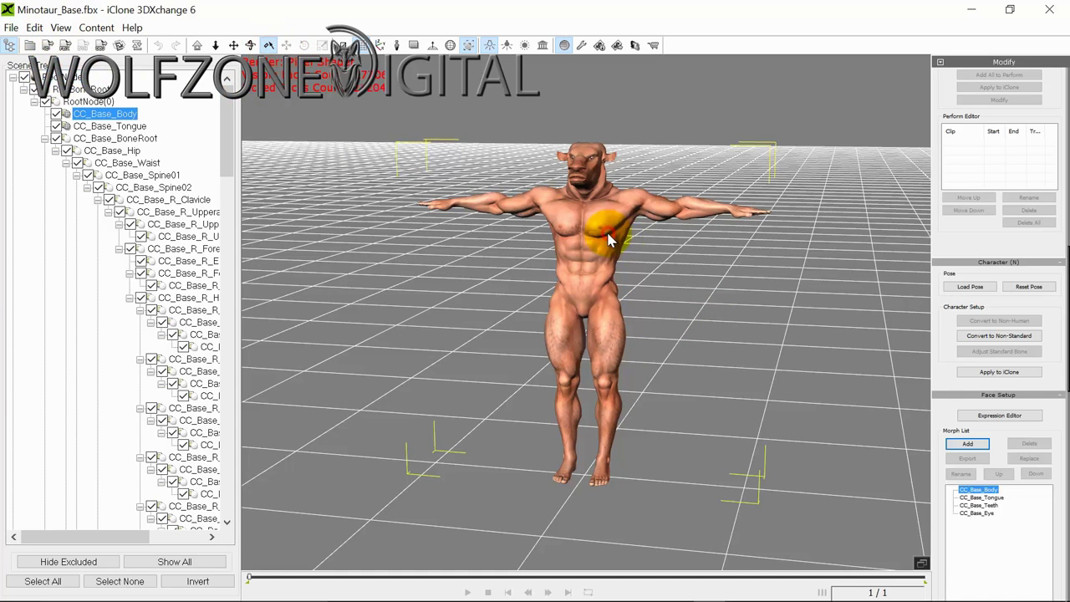
scroll(1057, 209, "down", 1)
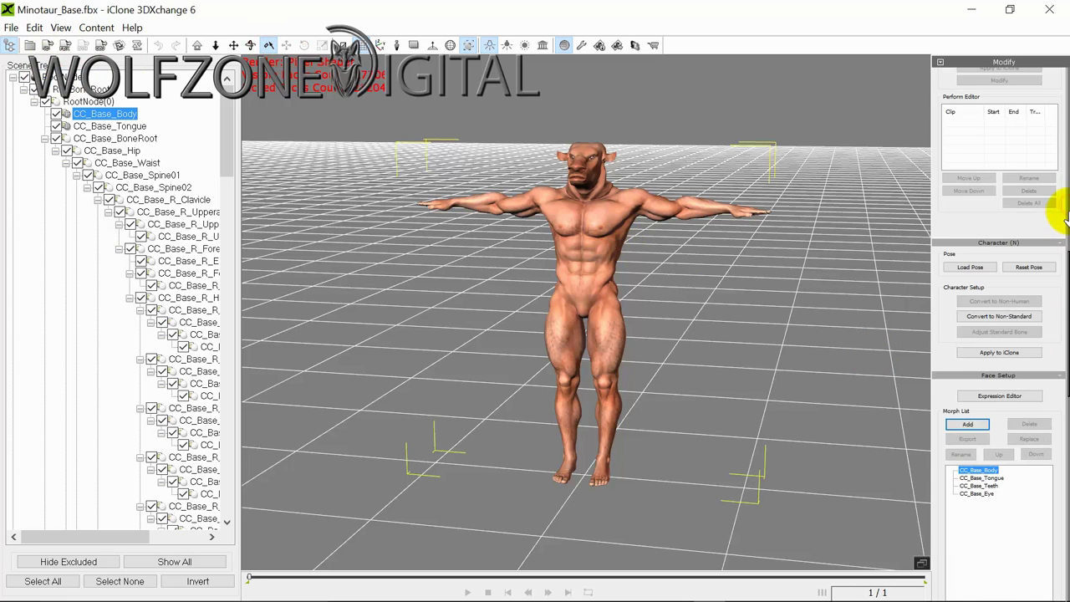
left_click_drag(1066, 217, 1064, 335)
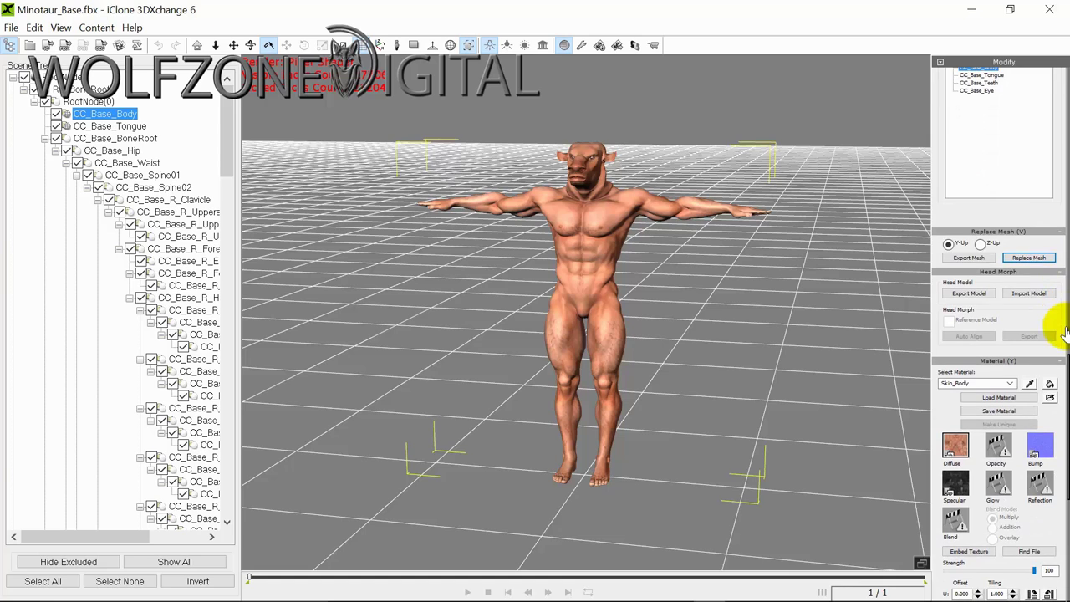
left_click(972, 258)
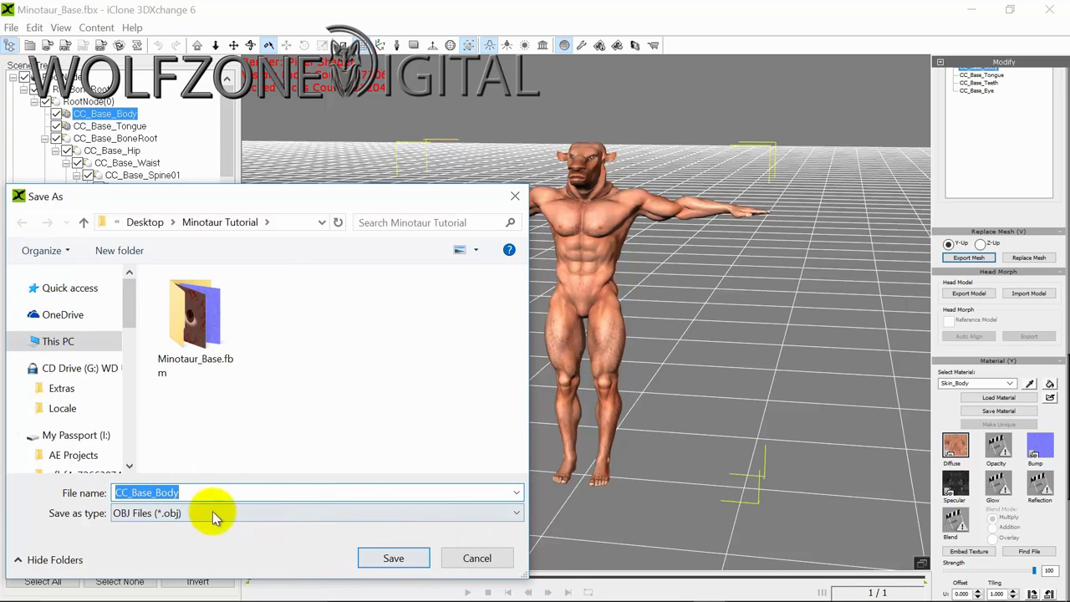
left_click(401, 561)
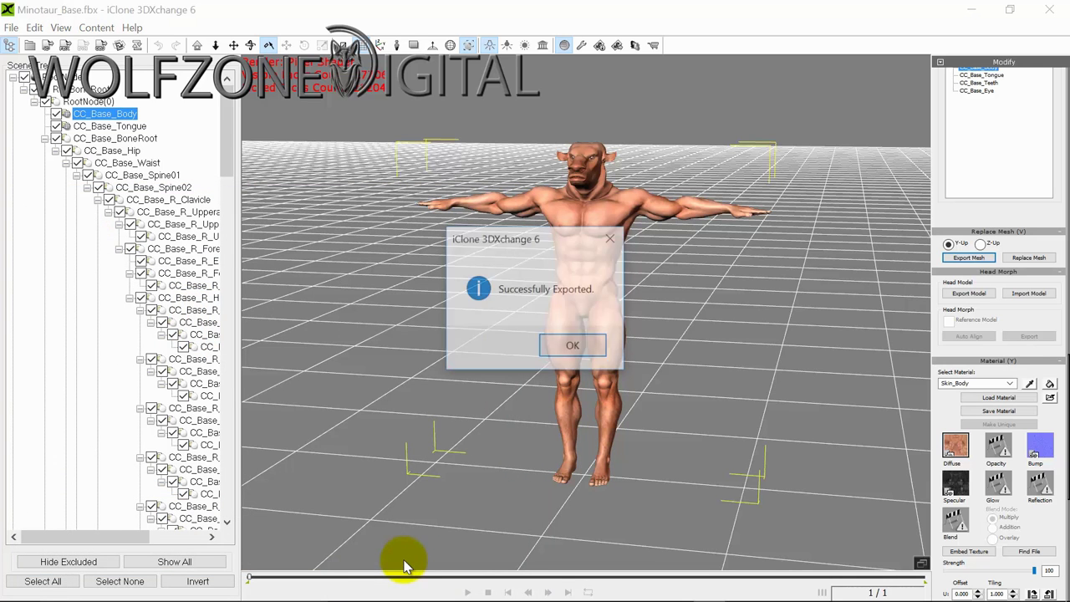
left_click(573, 348)
- Switch to ZBrush and hide LightBox
mouse_move(752, 585)
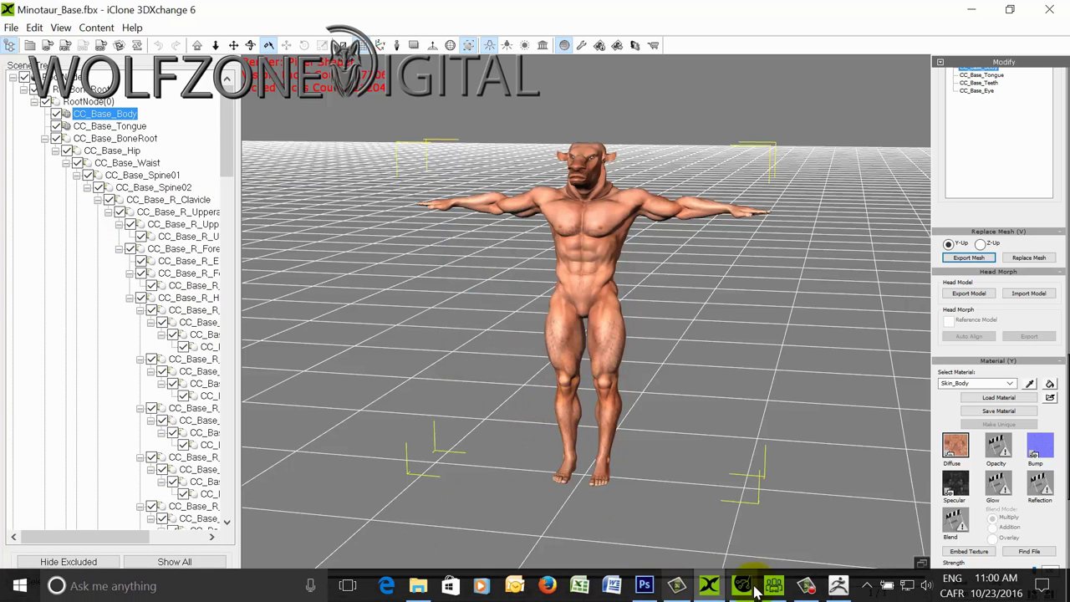
left_click(838, 588)
left_click(104, 77)
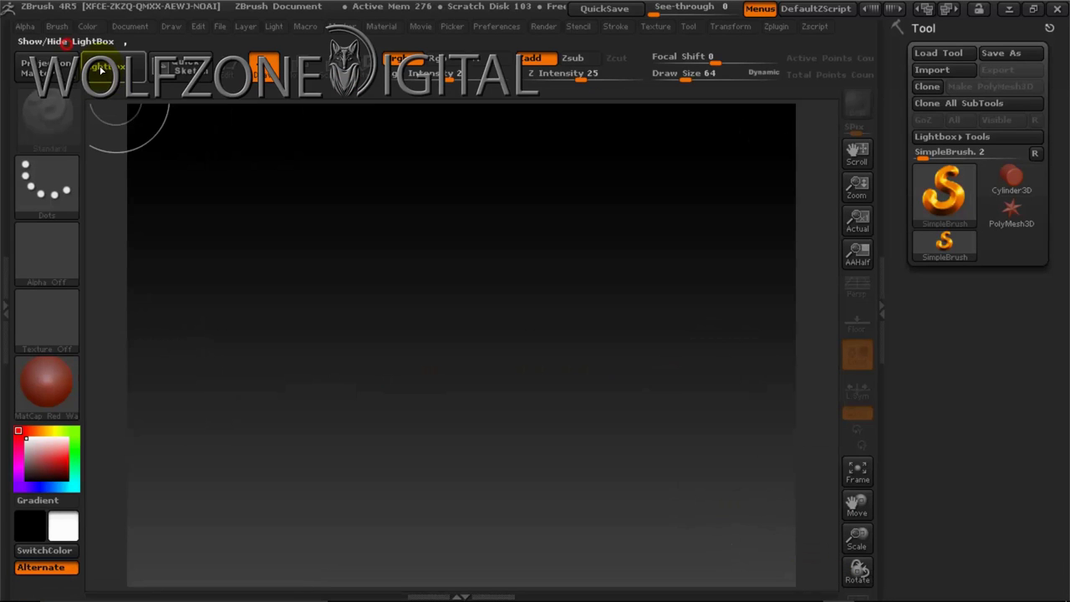
- Import the CC_Base_Body mesh from the Minotaur Tutorial folder on the Desktop
left_click(942, 71)
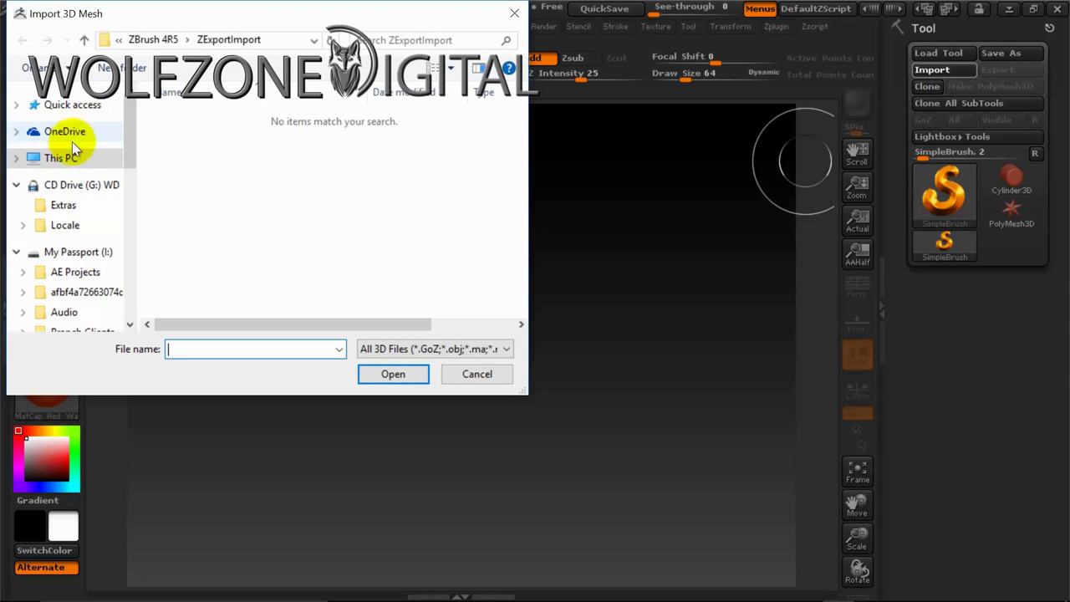
left_click(74, 158)
double_click(207, 141)
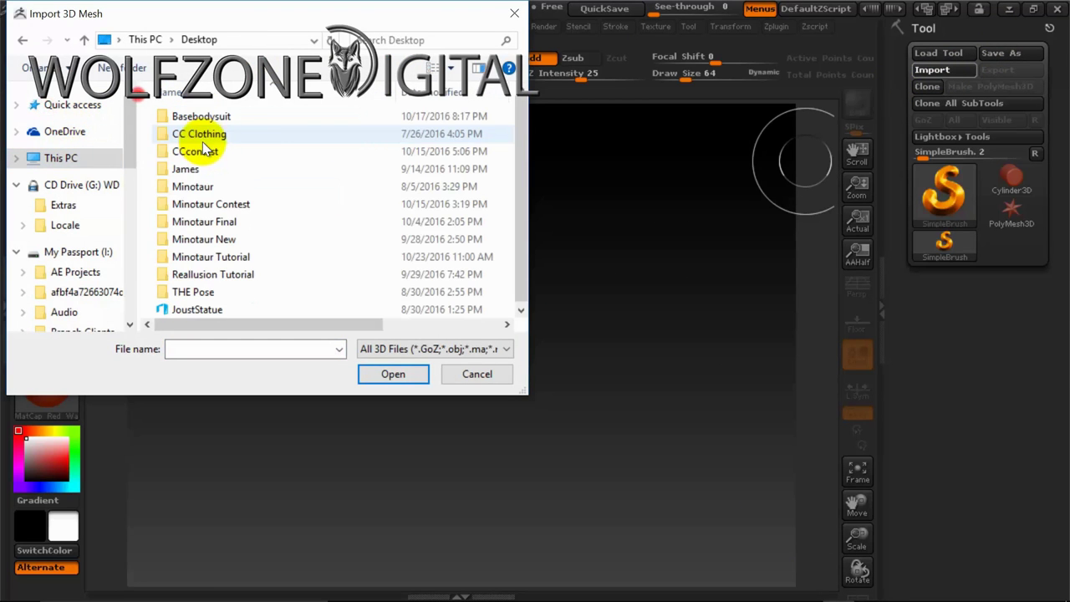
double_click(195, 259)
left_click(322, 150)
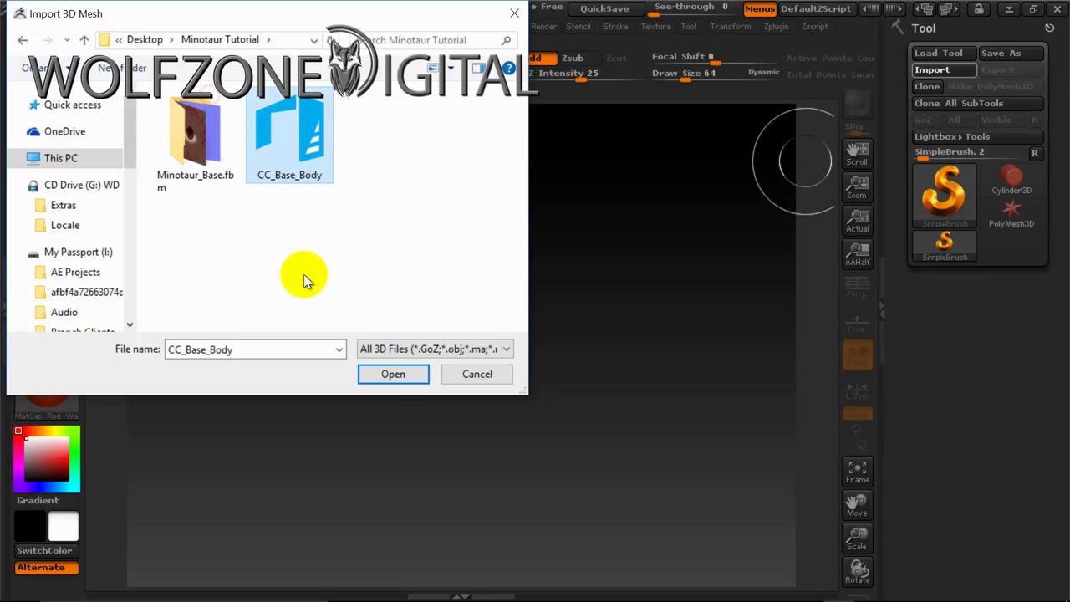
left_click(393, 374)
- Place the imported body on the canvas in Edit mode and apply the SkinShade4 material
mouse_move(442, 334)
left_mouse_down()
mouse_move(583, 346)
mouse_move(510, 585)
mouse_move(439, 586)
mouse_move(444, 595)
left_mouse_up()
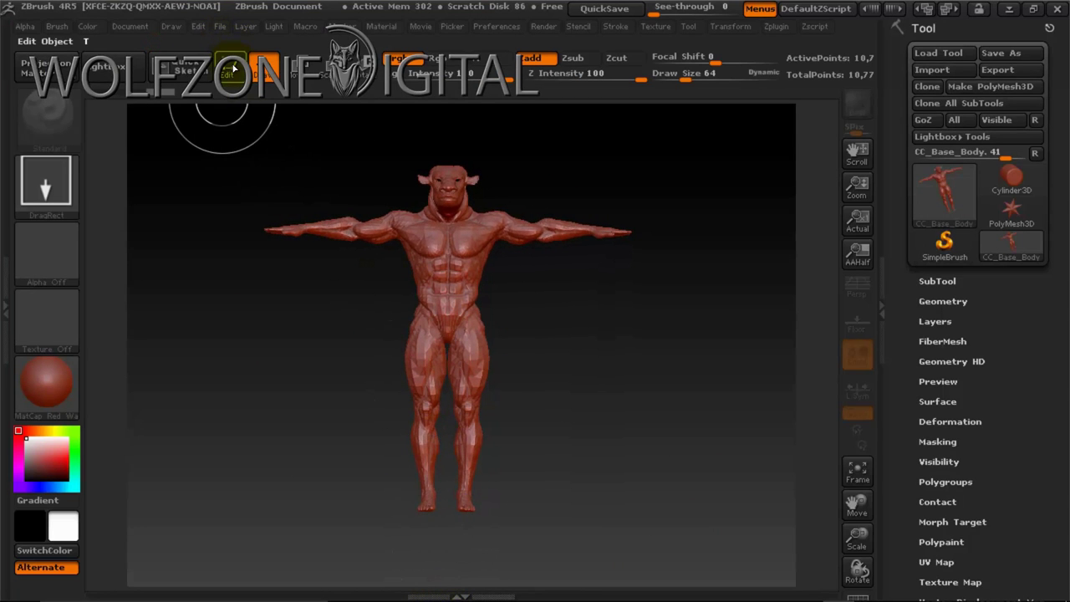
left_click(229, 71)
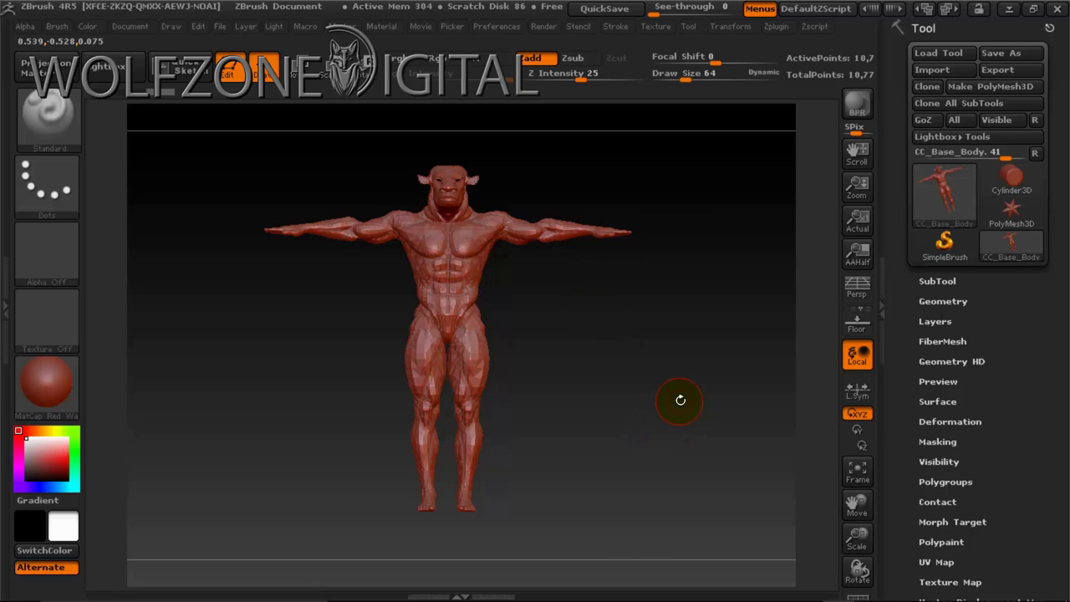
left_click(40, 383)
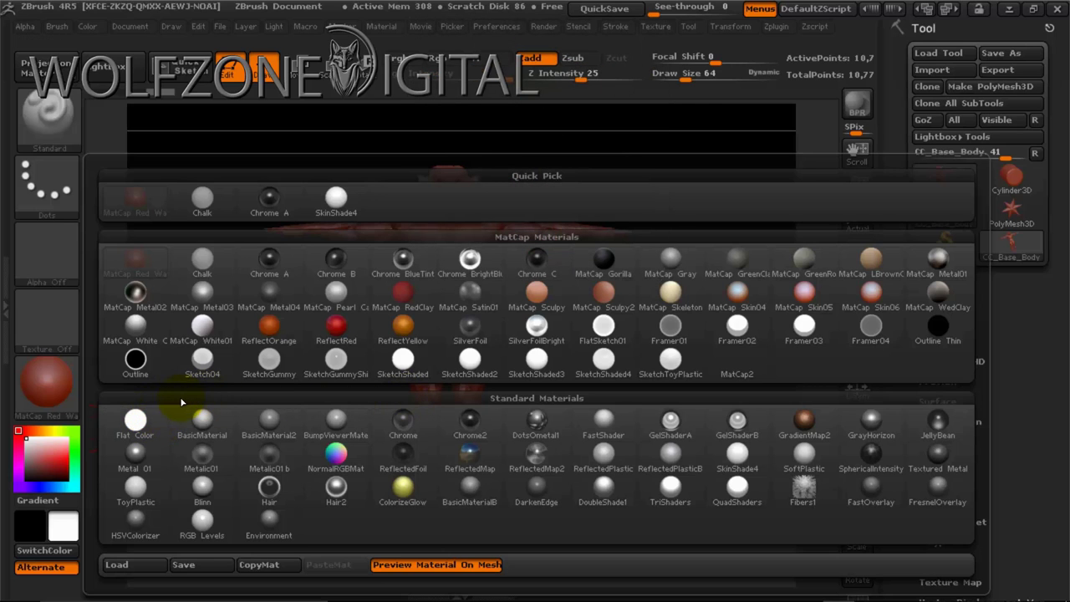
left_click(343, 206)
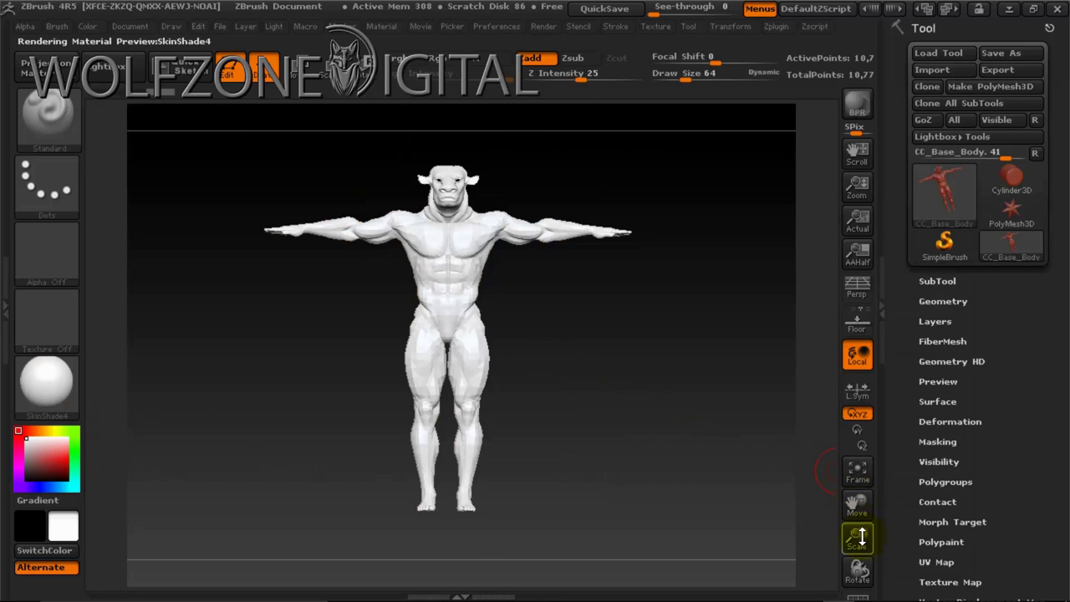
- Turn the body to a side view and mask the front part of the feet
mouse_move(862, 537)
left_mouse_down()
mouse_move(854, 561)
mouse_move(852, 535)
mouse_move(857, 552)
left_mouse_up()
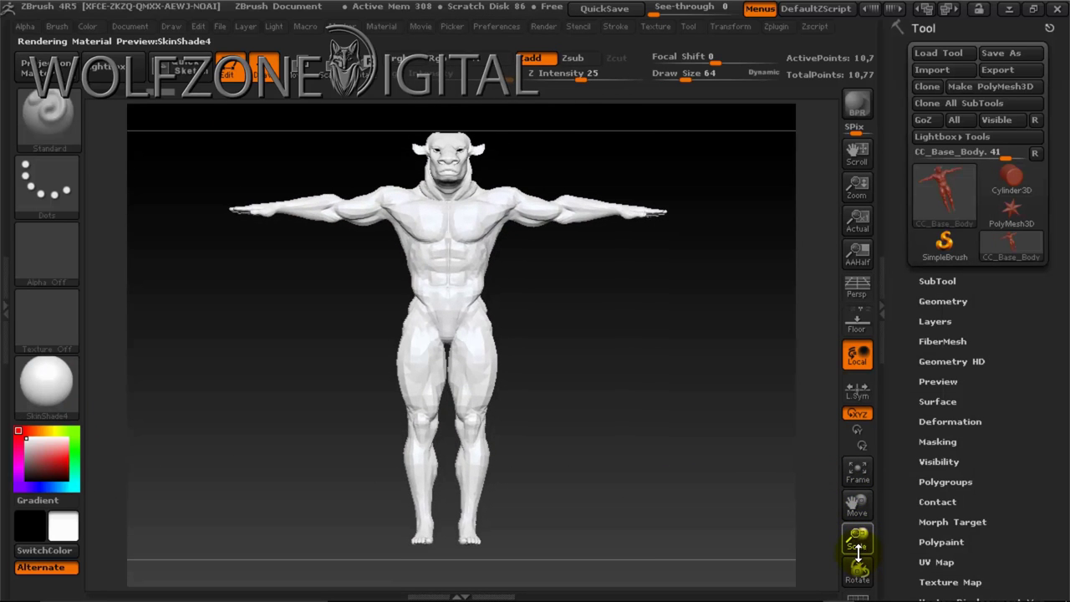
mouse_move(641, 401)
left_mouse_down()
mouse_move(597, 421)
mouse_move(554, 418)
mouse_move(635, 409)
left_mouse_up()
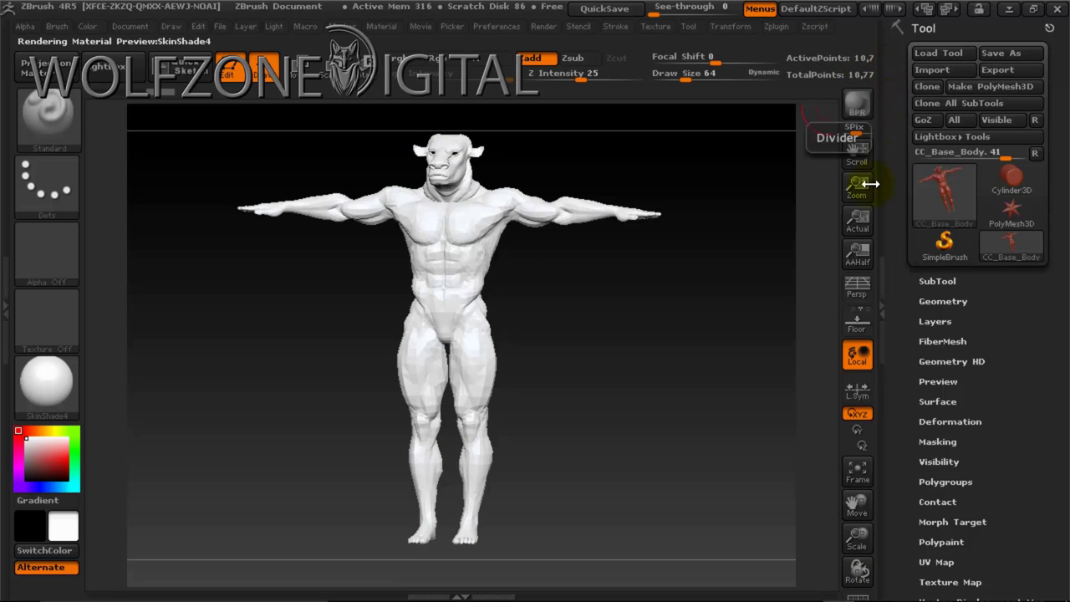
left_click(882, 306)
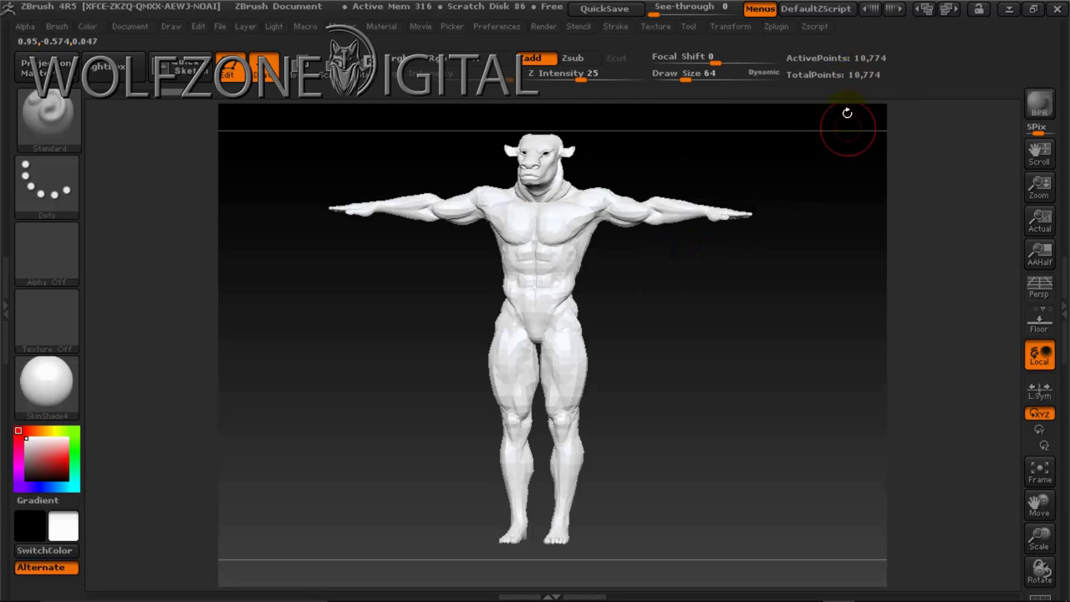
left_click(1061, 308)
mouse_move(676, 420)
left_mouse_down()
mouse_move(612, 411)
mouse_move(622, 426)
left_mouse_up()
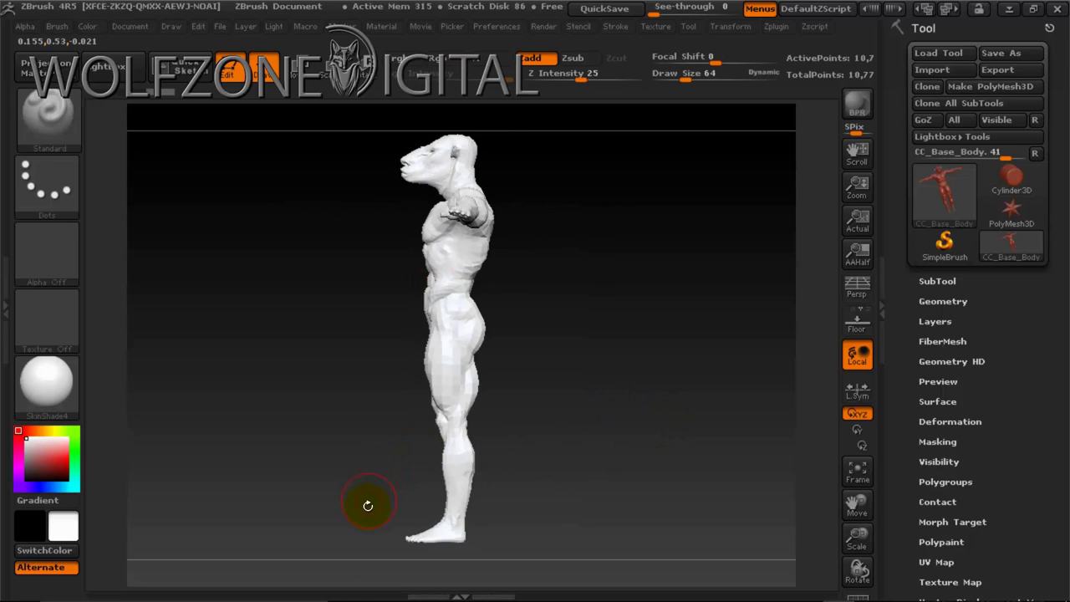
key("ctrl")
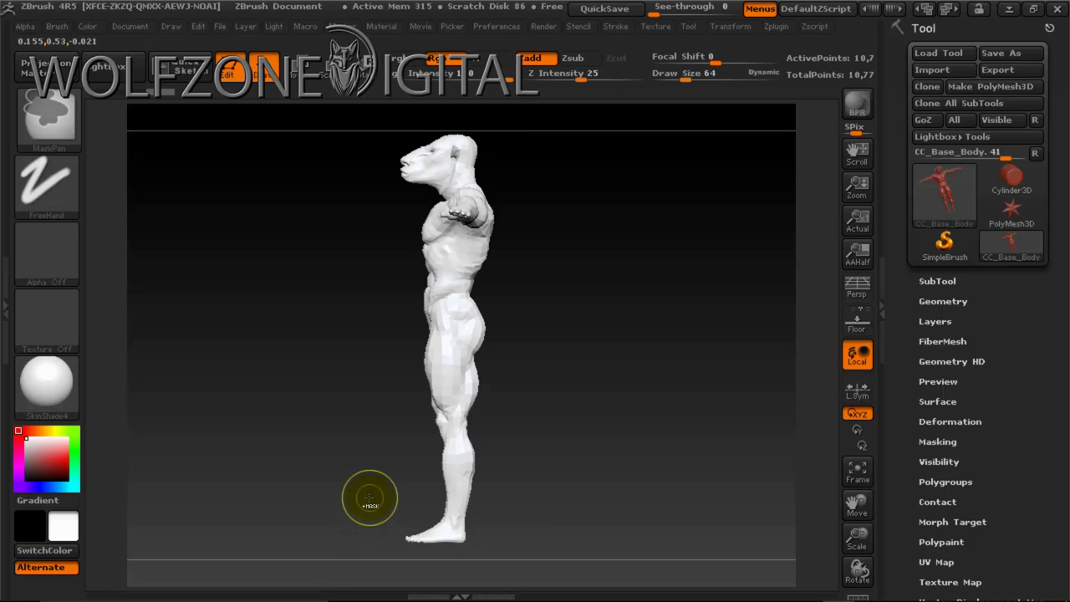
left_click_drag(369, 499, 431, 561, "ctrl")
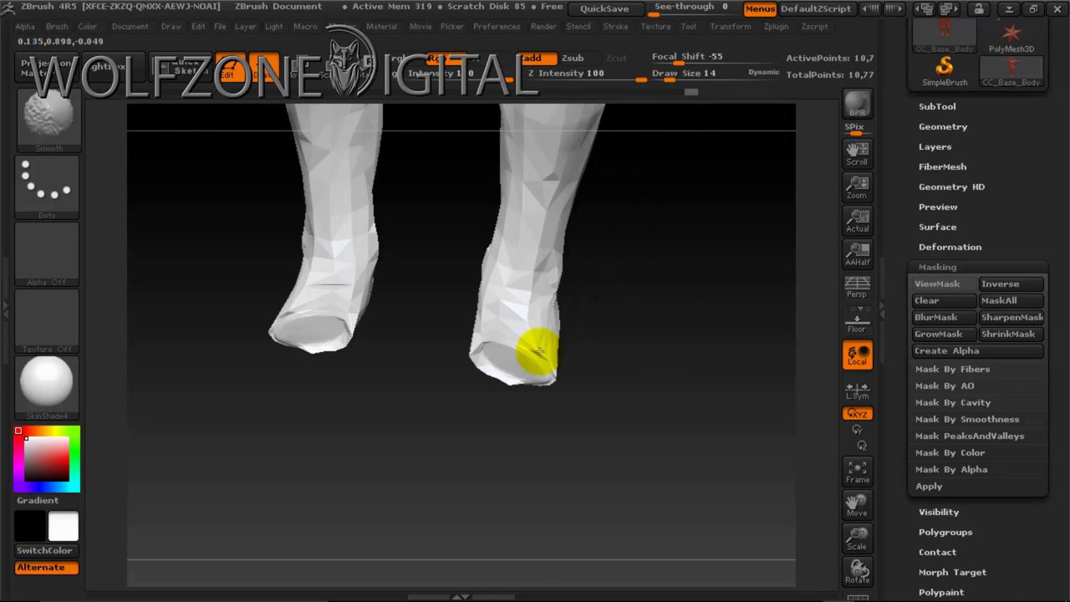
- Smooth the cut end of the foot and choose the Move brush with a draw size of 19
mouse_move(540, 351)
left_mouse_down("shift")
mouse_move(530, 380)
mouse_move(494, 393)
left_mouse_up("shift")
left_click(50, 115)
left_click(346, 137)
left_click_drag(694, 384, 604, 413)
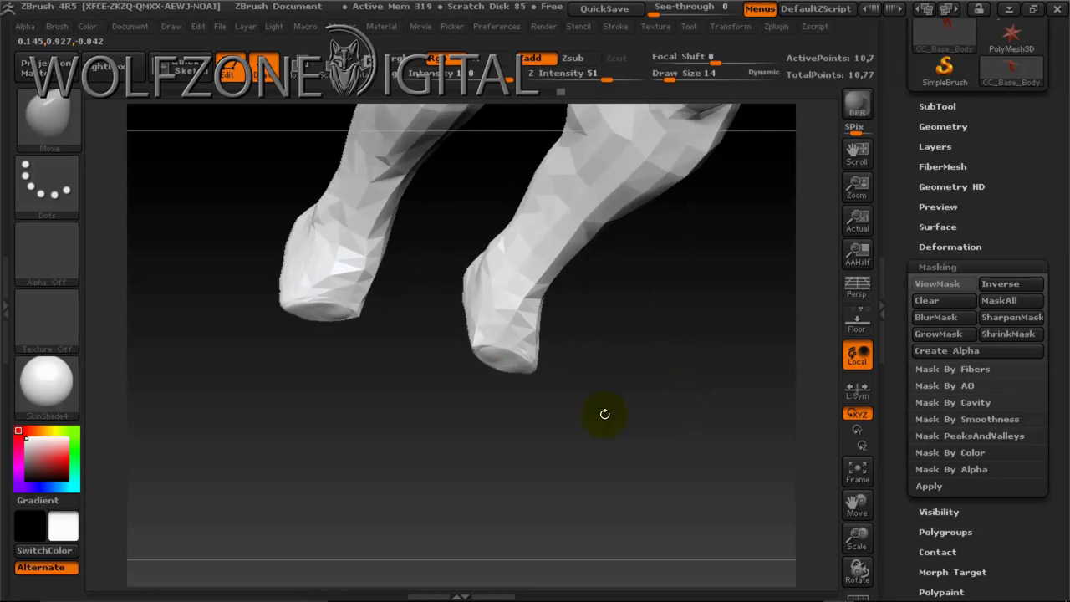
mouse_move(670, 76)
left_mouse_down()
mouse_move(683, 76)
mouse_move(672, 77)
left_mouse_up()
mouse_move(636, 334)
left_mouse_down()
mouse_move(567, 324)
mouse_move(416, 371)
left_mouse_up()
left_click_drag(552, 403, 410, 363, "alt")
mouse_move(349, 422)
left_mouse_down()
mouse_move(319, 407)
mouse_move(376, 341)
mouse_move(573, 359)
mouse_move(566, 377)
mouse_move(554, 323)
mouse_move(555, 447)
mouse_move(557, 394)
mouse_move(329, 393)
mouse_move(413, 364)
left_mouse_up()
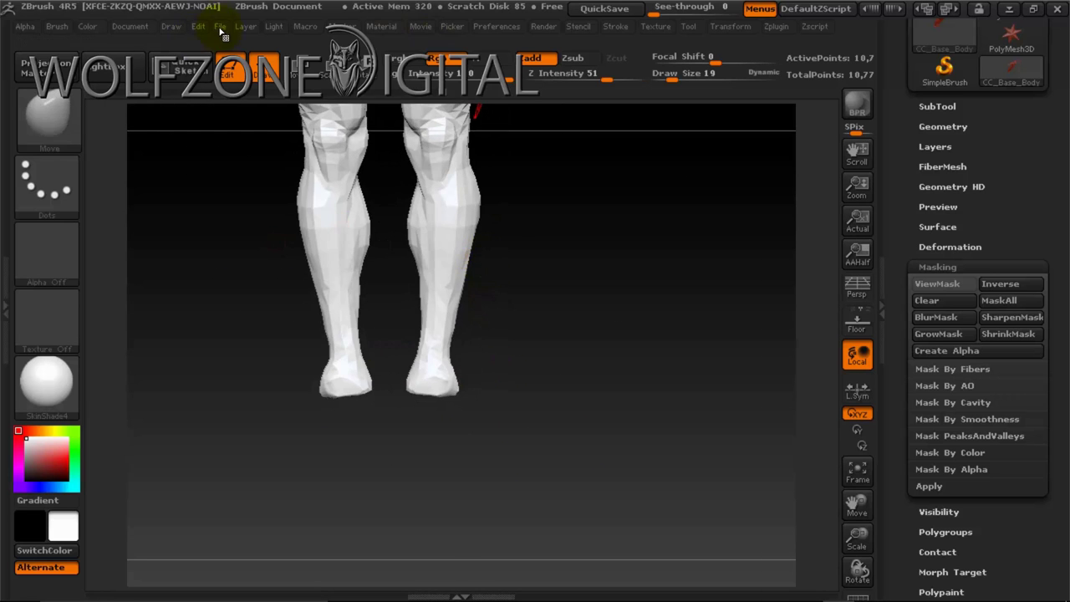
- Reshape the minotaur's upper body using the Move brush with a draw size of 80
left_click(857, 471)
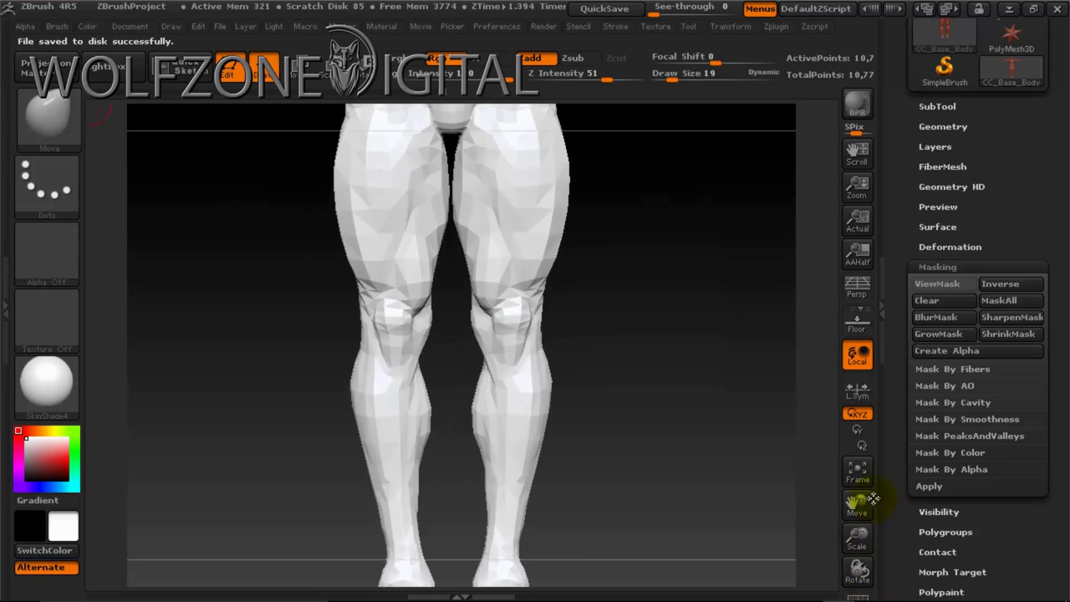
left_click_drag(672, 76, 684, 77)
mouse_move(574, 251)
left_mouse_down()
mouse_move(594, 206)
mouse_move(600, 232)
left_mouse_up()
left_click_drag(684, 77, 689, 77)
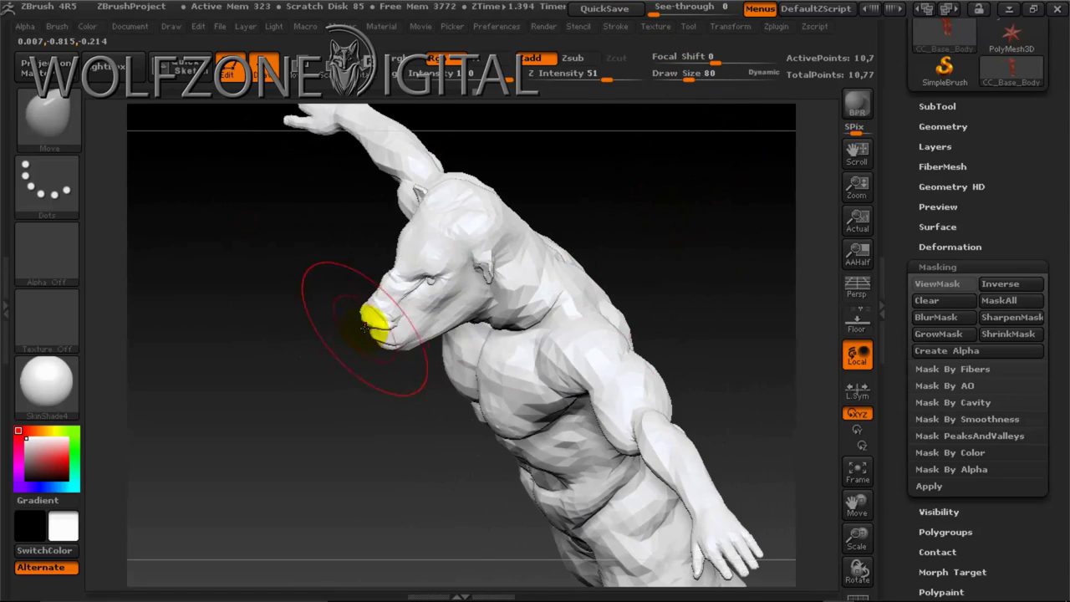
mouse_move(368, 326)
left_mouse_down()
mouse_move(215, 287)
mouse_move(370, 251)
mouse_move(359, 334)
mouse_move(585, 370)
mouse_move(644, 107)
left_mouse_up()
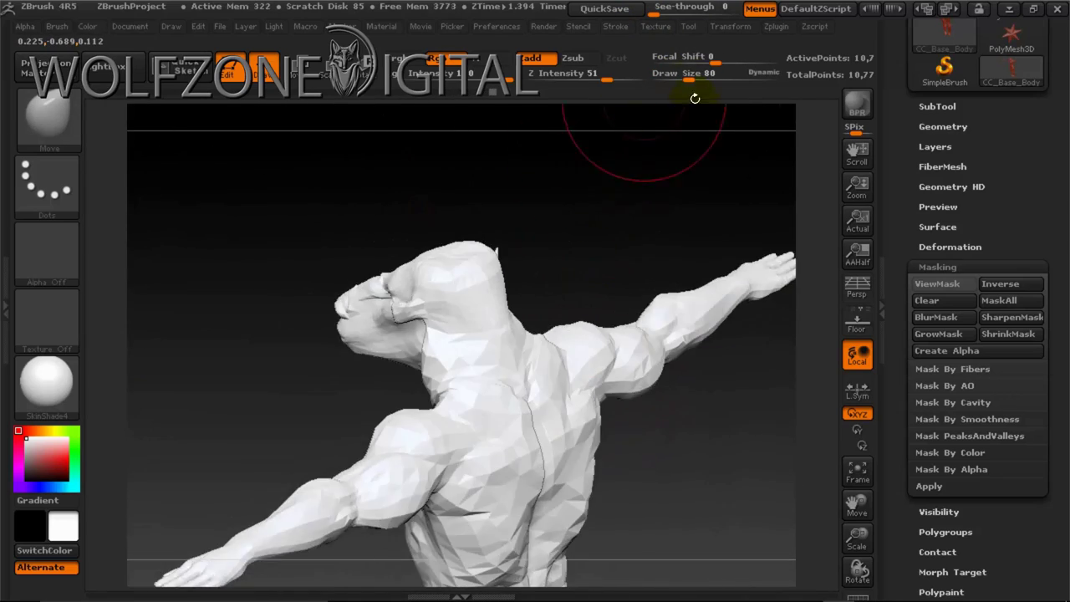
- Push the shoulders and upper torso into shape using the Move brush with a draw size of 52
left_click_drag(688, 77, 675, 77)
mouse_move(702, 251)
left_mouse_down()
mouse_move(610, 322)
mouse_move(406, 396)
mouse_move(515, 310)
mouse_move(349, 301)
mouse_move(387, 306)
mouse_move(334, 261)
left_mouse_up()
mouse_move(471, 268)
left_mouse_down()
mouse_move(511, 287)
mouse_move(611, 275)
left_mouse_up()
left_click_drag(674, 77, 683, 77)
mouse_move(571, 284)
left_mouse_down()
mouse_move(453, 279)
mouse_move(454, 226)
mouse_move(327, 214)
mouse_move(365, 243)
mouse_move(365, 287)
mouse_move(371, 239)
mouse_move(411, 148)
mouse_move(287, 298)
mouse_move(326, 239)
left_mouse_up()
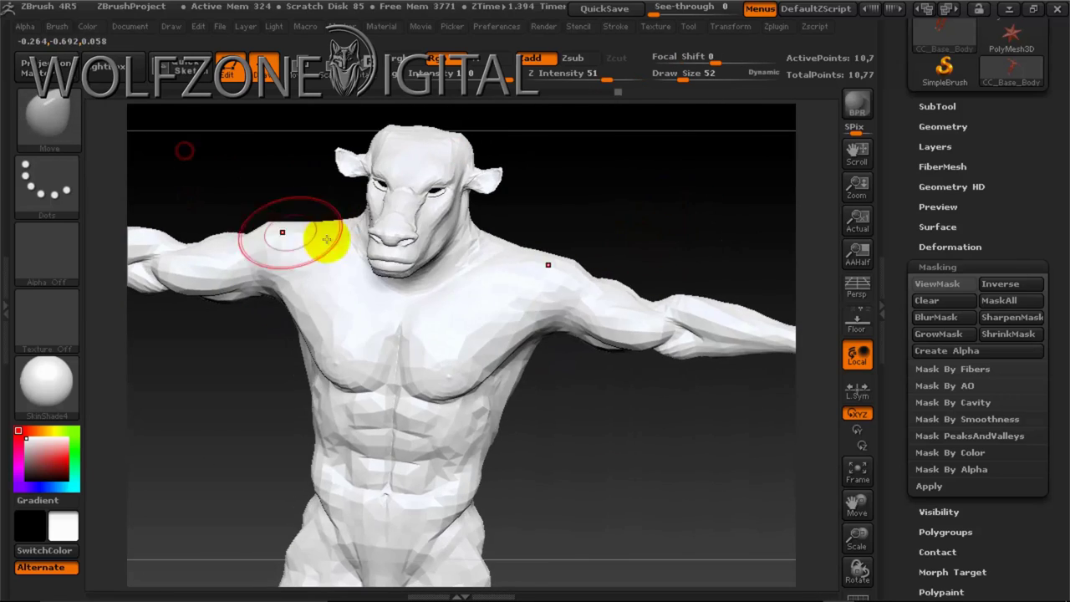
left_click_drag(727, 171, 771, 159)
- Adjust the minotaur's ears using the Move brush with a draw size of 14
left_click_drag(683, 77, 669, 77)
left_click_drag(497, 158, 502, 164)
left_click(857, 470)
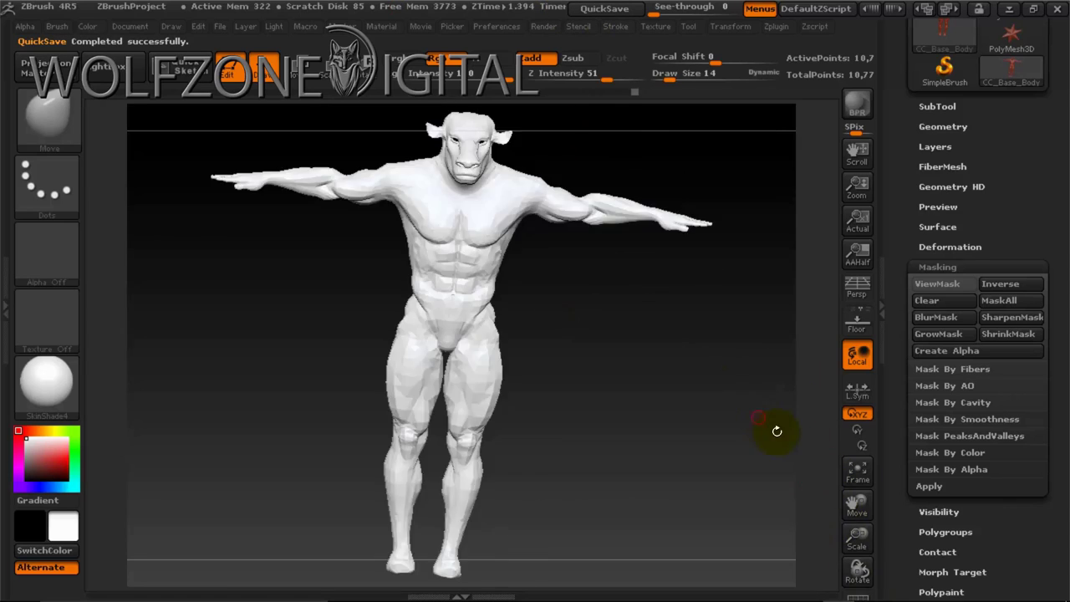
left_click_drag(856, 538, 856, 595)
mouse_move(857, 505)
left_mouse_down()
mouse_move(836, 499)
mouse_move(841, 452)
left_mouse_up()
left_click_drag(857, 539, 869, 563)
left_click_drag(757, 435, 610, 502)
- Refine the shape of the head and ears using the Move brush with a draw size of 25
mouse_move(670, 77)
left_mouse_down()
mouse_move(684, 77)
mouse_move(673, 77)
left_mouse_up()
mouse_move(735, 150)
left_mouse_down()
mouse_move(671, 91)
mouse_move(359, 401)
mouse_move(493, 368)
mouse_move(453, 337)
mouse_move(401, 335)
left_mouse_up()
left_click_drag(669, 76, 674, 77)
left_click_drag(192, 473, 180, 443)
left_click_drag(421, 236, 655, 282)
left_click_drag(575, 338, 731, 214)
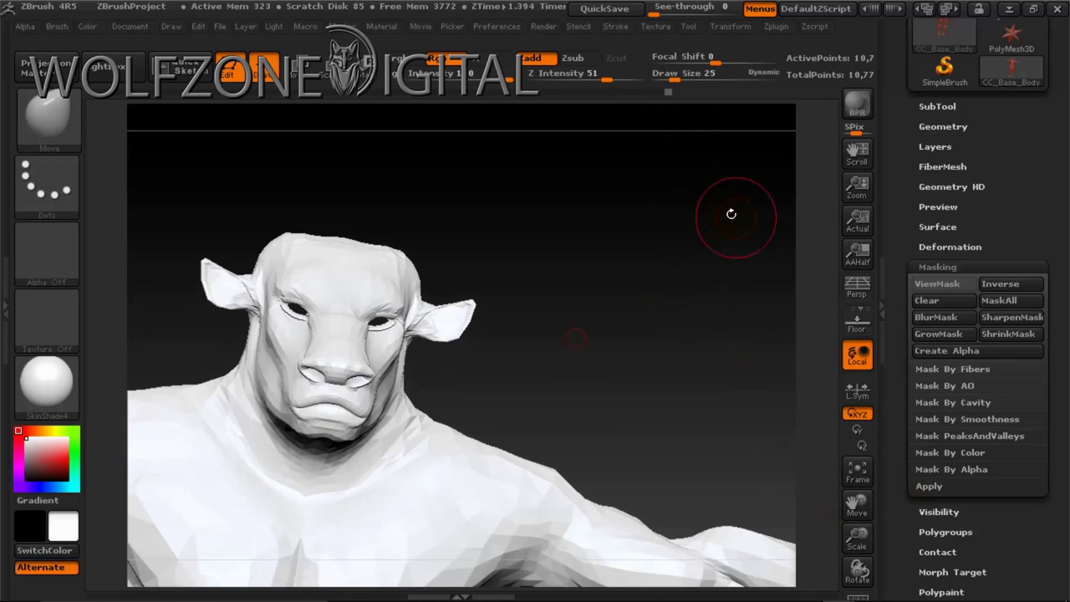
- Smooth the muzzle around the nostril using the Smooth brush with a draw size of 15
left_click_drag(675, 77, 679, 77)
left_click_drag(585, 251, 643, 251)
left_click_drag(289, 375, 301, 382)
left_click_drag(736, 435, 805, 478)
left_click_drag(857, 539, 856, 586)
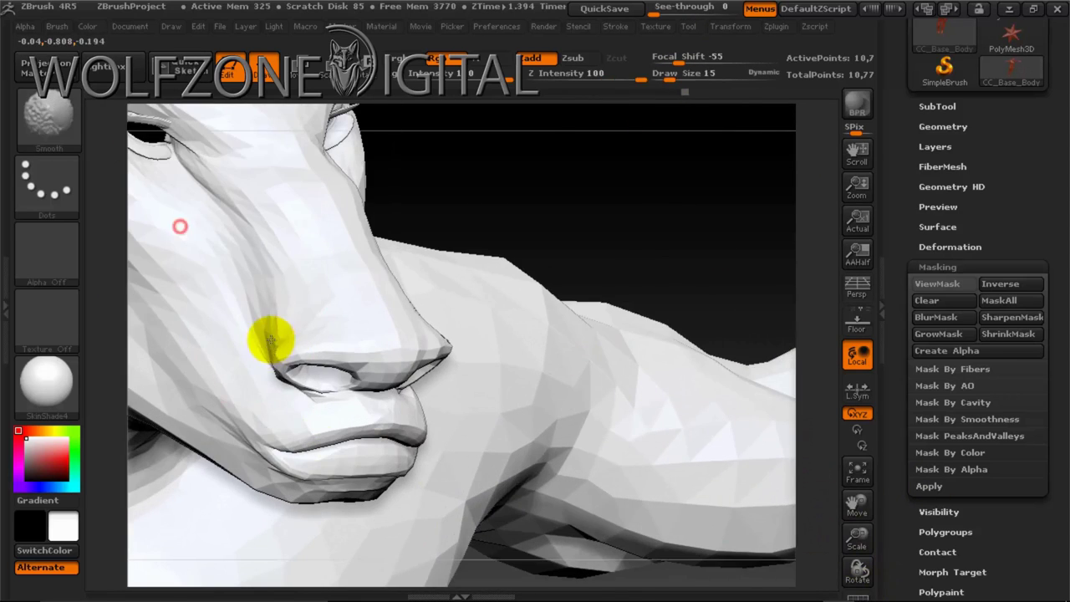
mouse_move(547, 114)
left_mouse_down()
mouse_move(440, 192)
mouse_move(390, 274)
left_mouse_up()
mouse_move(700, 310)
left_mouse_down()
mouse_move(580, 310)
mouse_move(627, 361)
mouse_move(693, 12)
left_mouse_up()
key("f")
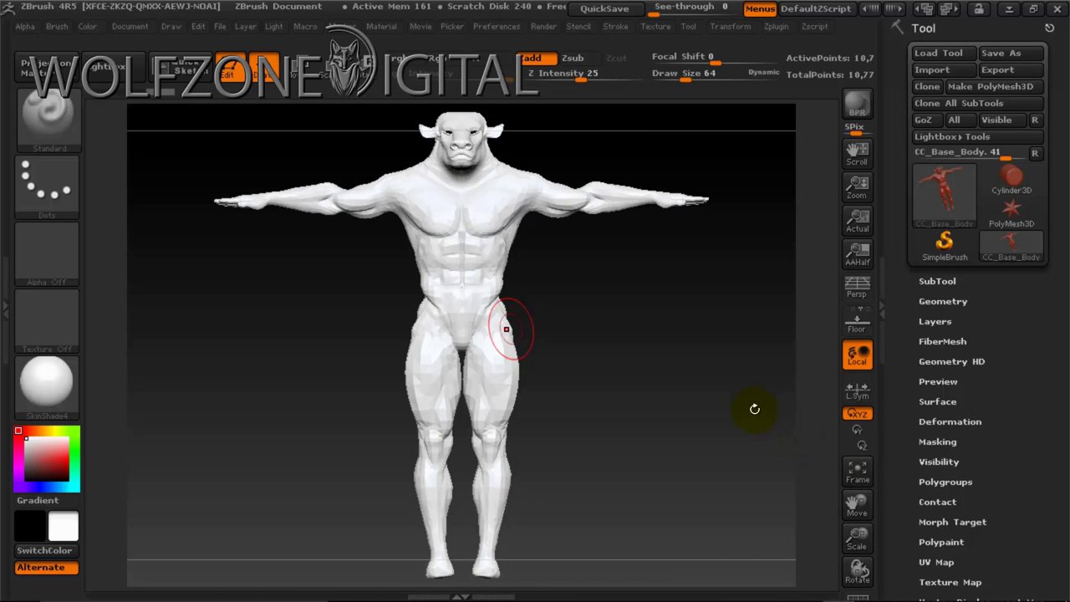
left_click_drag(722, 311, 719, 342)
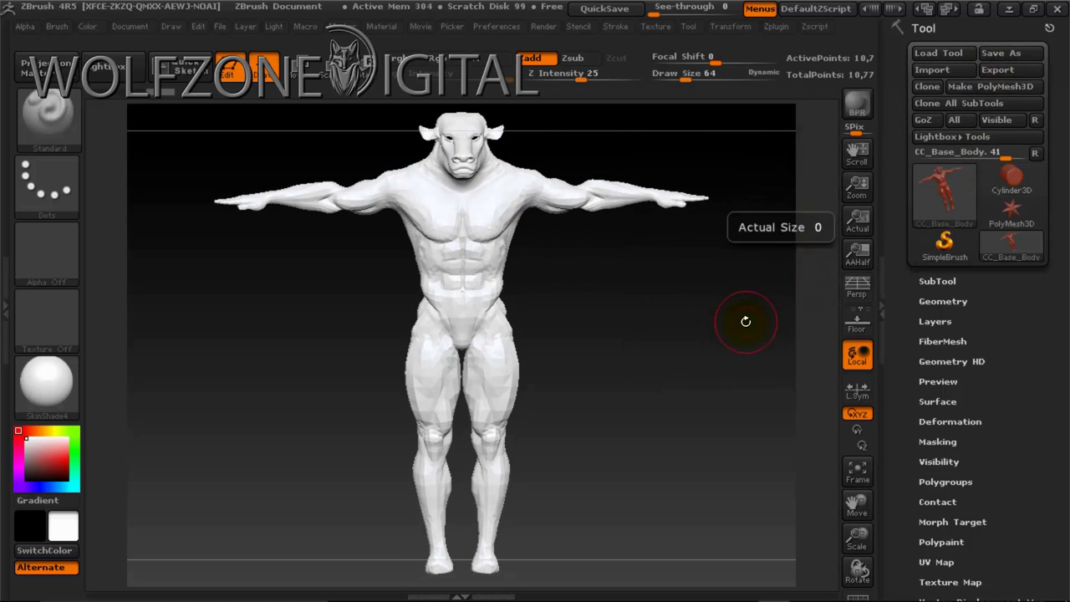
left_click_drag(747, 318, 722, 337)
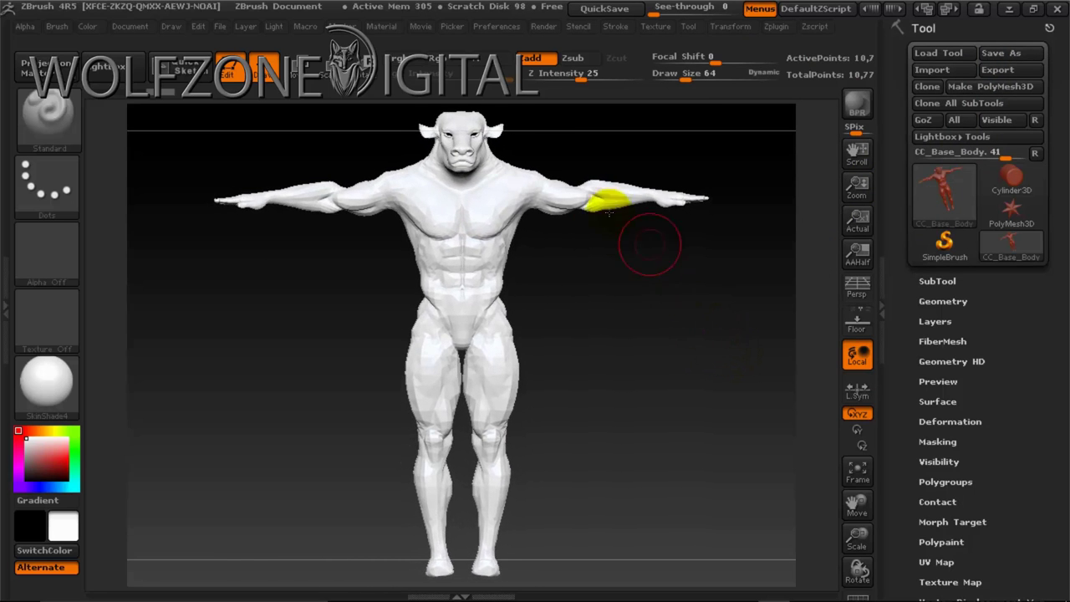
left_click_drag(644, 239, 669, 298)
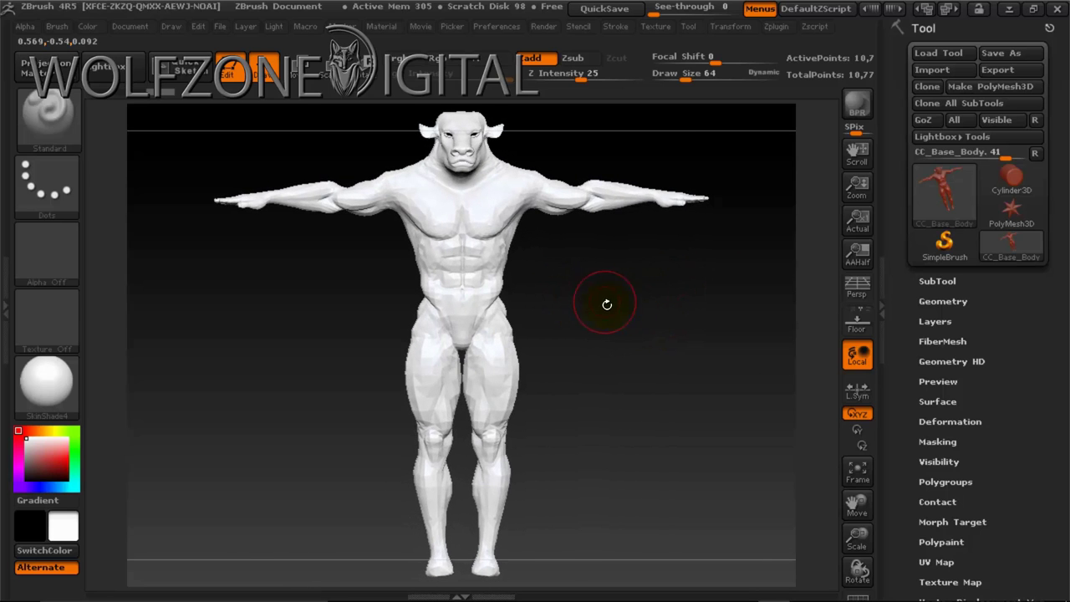
- Export the sculpted body as an OBJ over the existing CC_Base_Body file in the Minotaur Tutorial folder
left_click(994, 74)
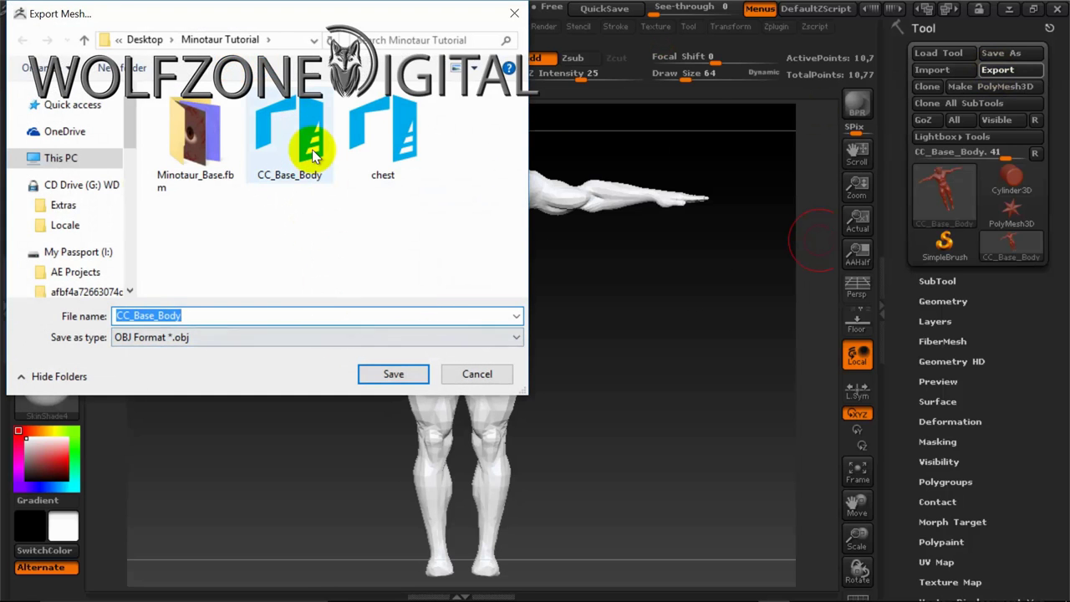
left_click(395, 373)
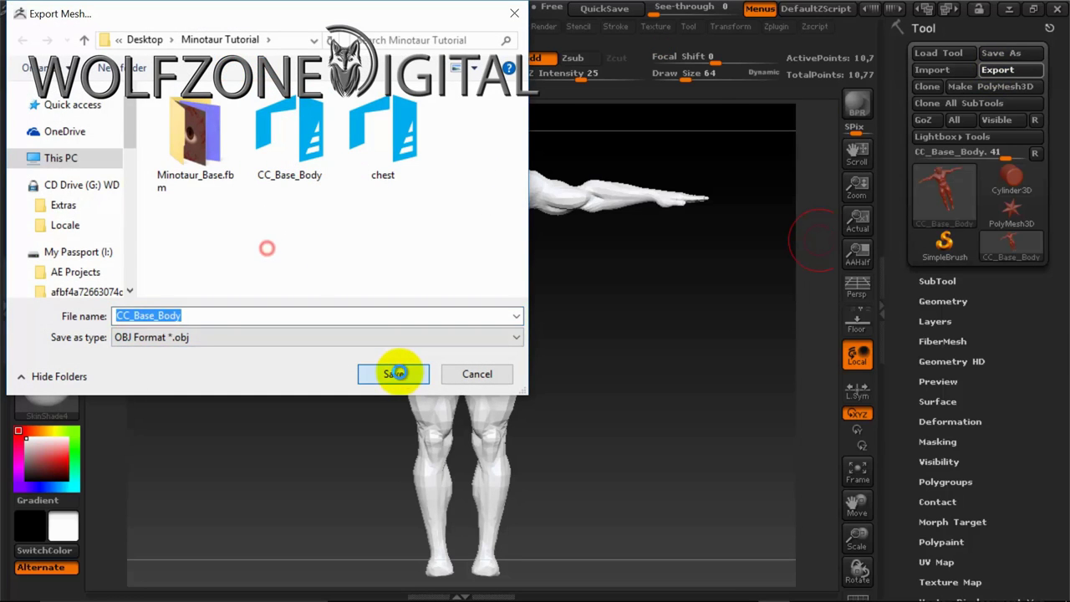
left_click(568, 323)
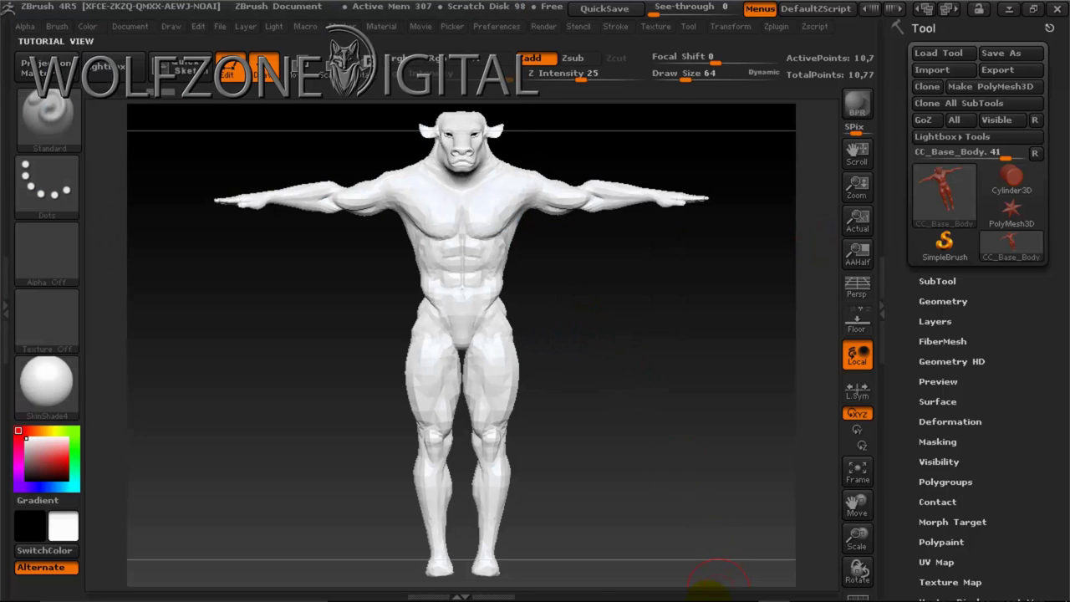
- Switch to iClone 3DXchange and select the CC_Base_Body mesh in the scene tree
mouse_move(709, 593)
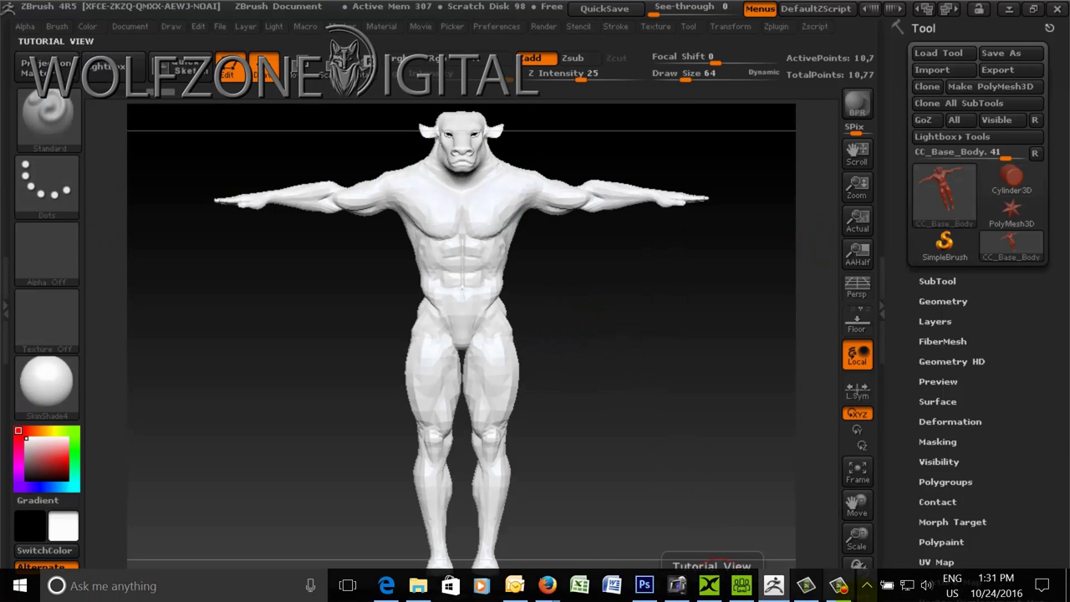
left_click(710, 587)
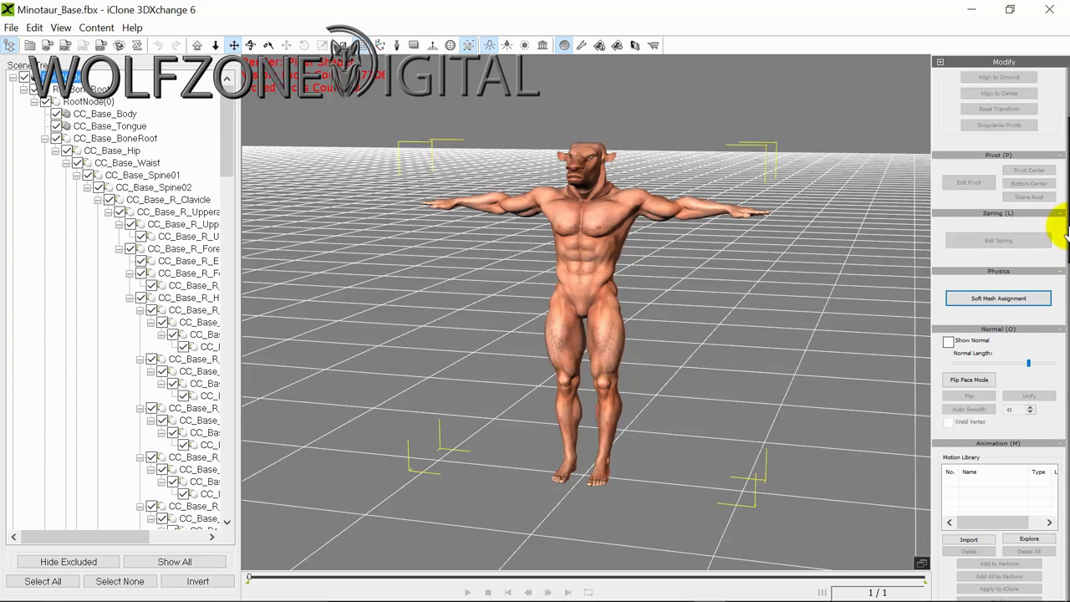
left_click(114, 116)
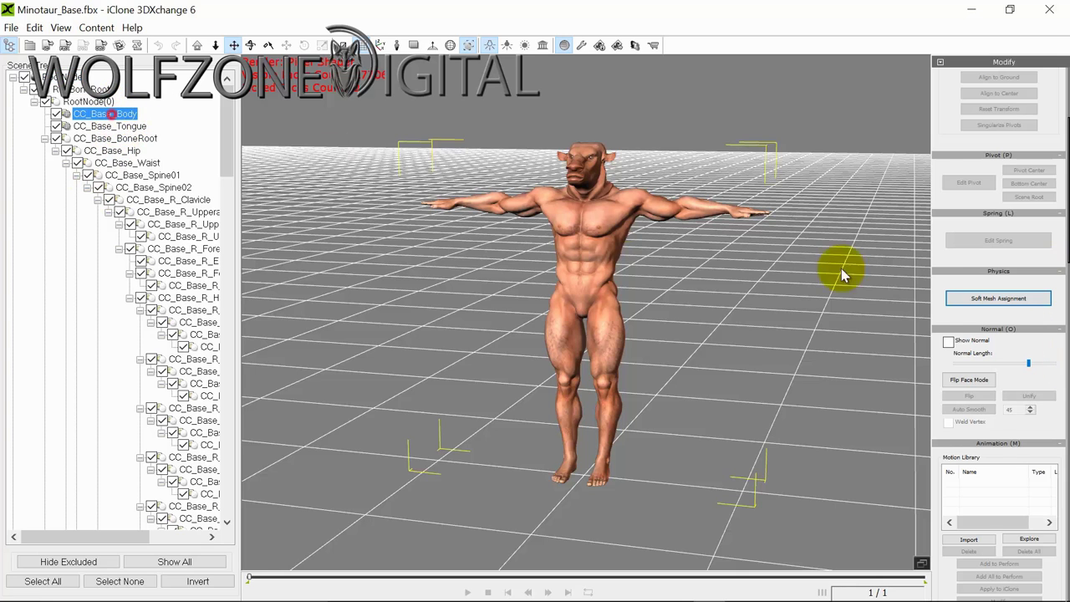
- Replace the selected mesh with the CC_Base_Body OBJ from the Minotaur Tutorial folder, keeping the original UV
left_click_drag(1066, 194, 1066, 429)
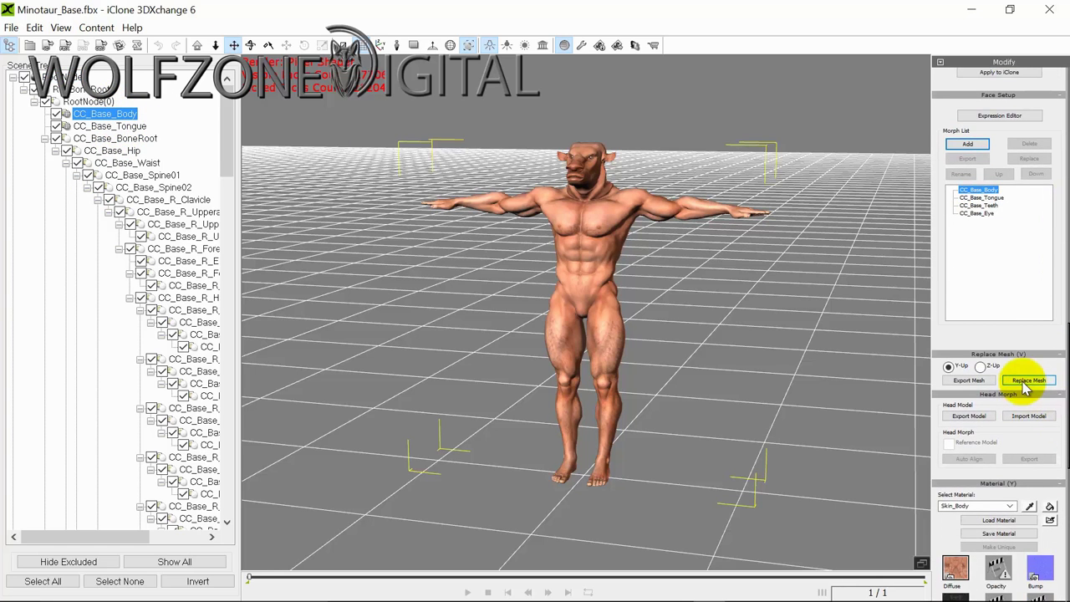
left_click(1023, 382)
left_click_drag(349, 50, 336, 118)
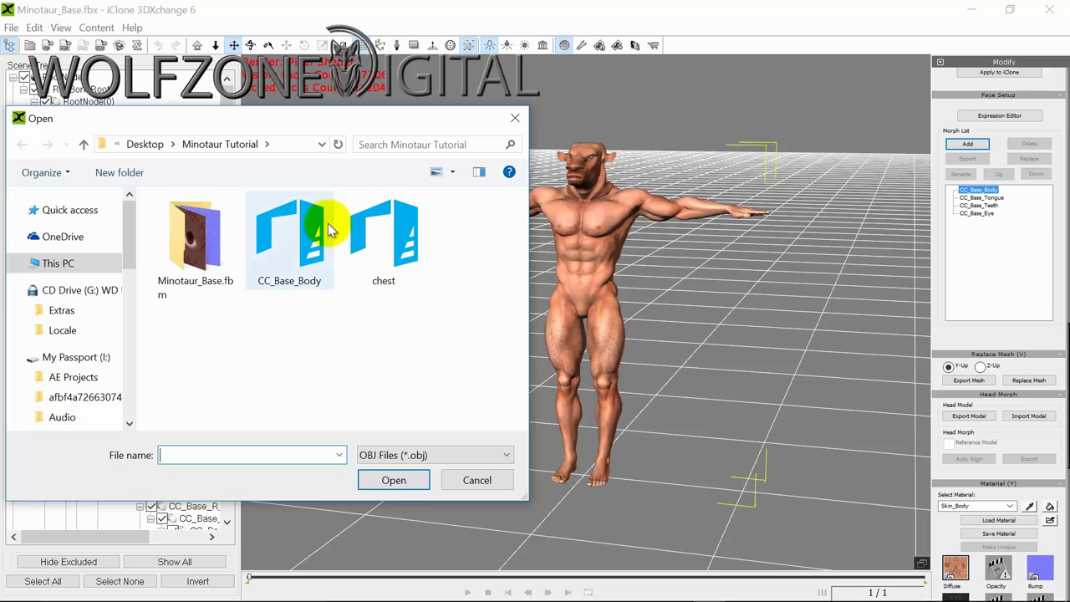
left_click(330, 276)
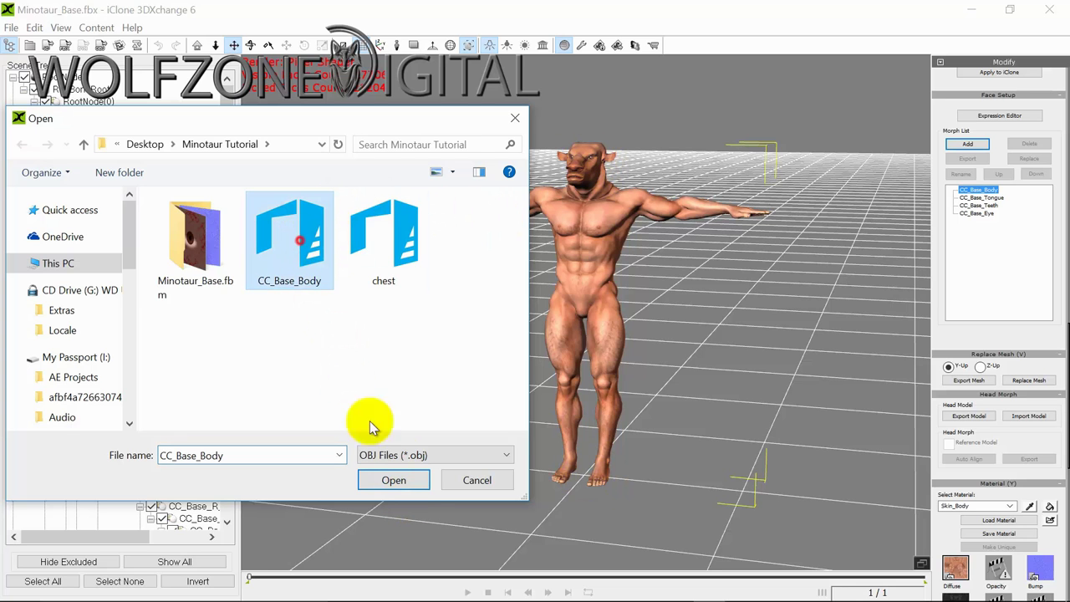
left_click(404, 486)
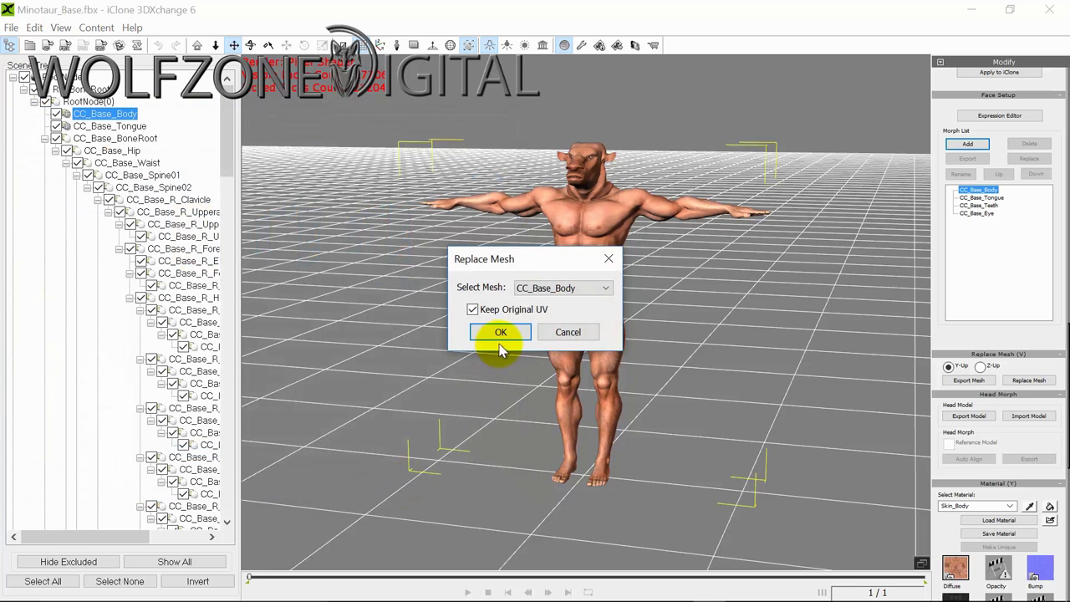
left_click_drag(512, 262, 346, 242)
left_click(336, 305)
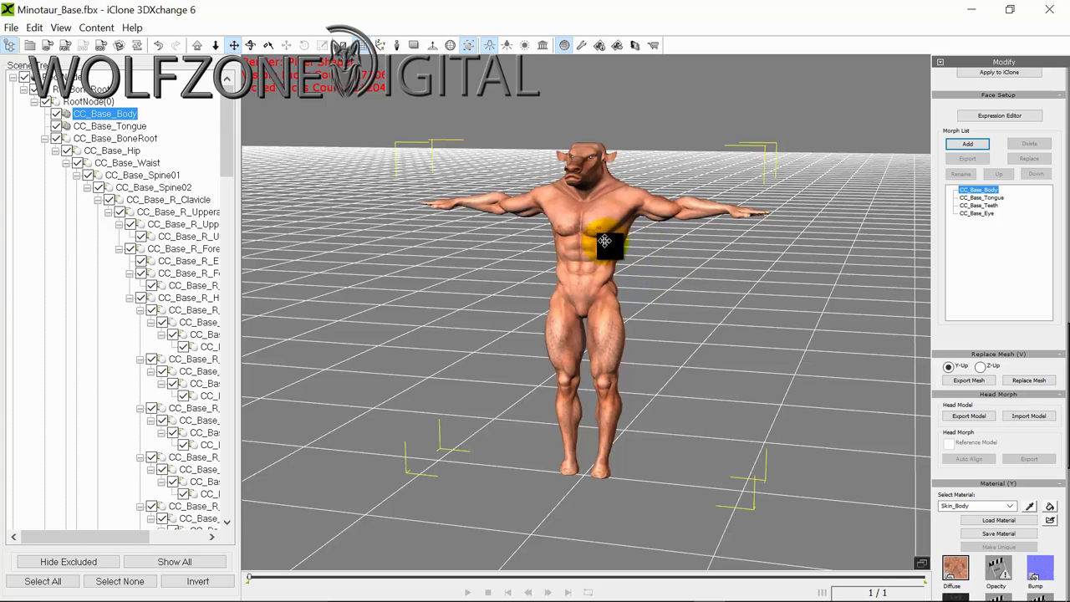
left_click_drag(642, 240, 619, 249)
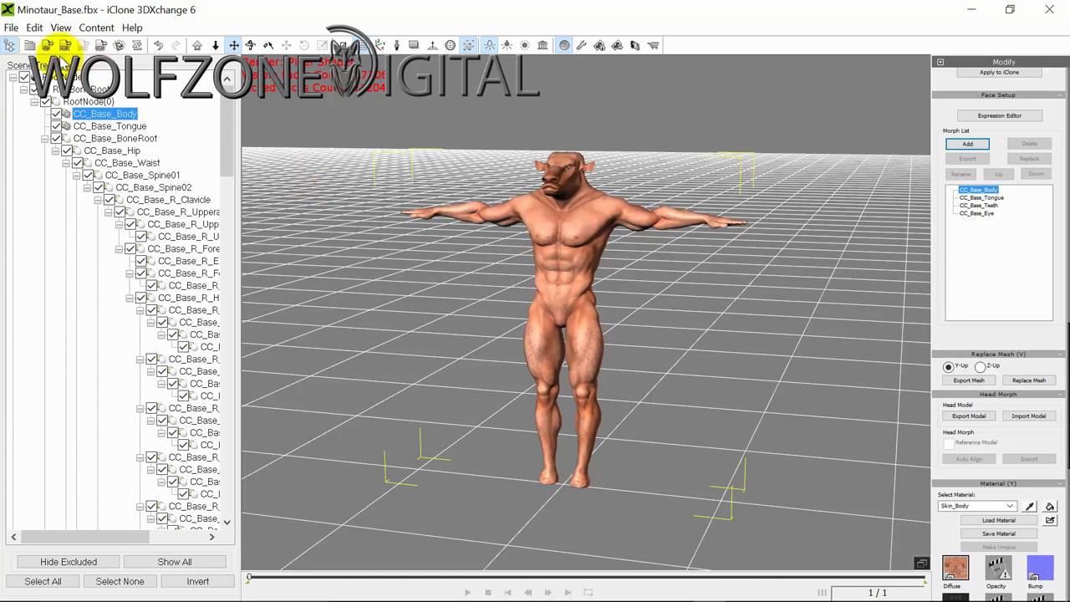
- Export the character as an FBX named Minotaur_Base_Modified to the Minotaur Tutorial folder
left_click(11, 28)
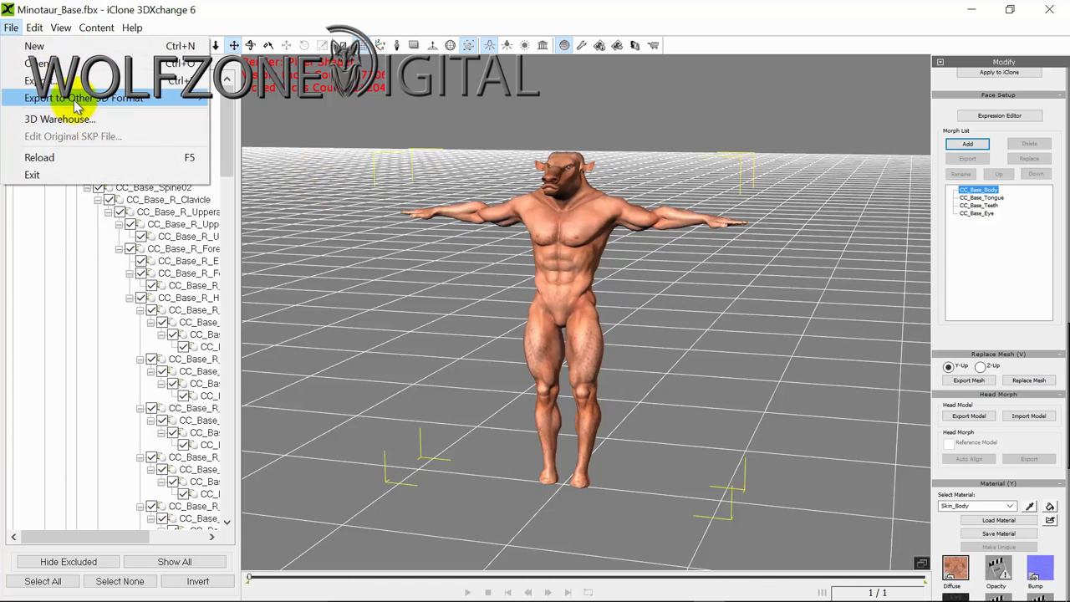
mouse_move(74, 98)
left_click(292, 98)
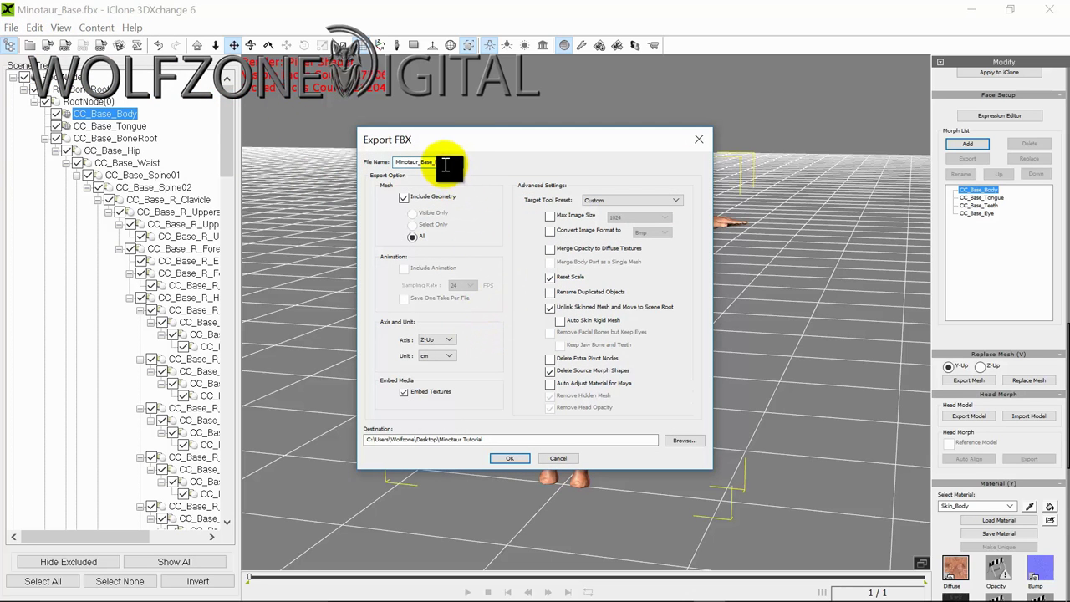
type("_Modified")
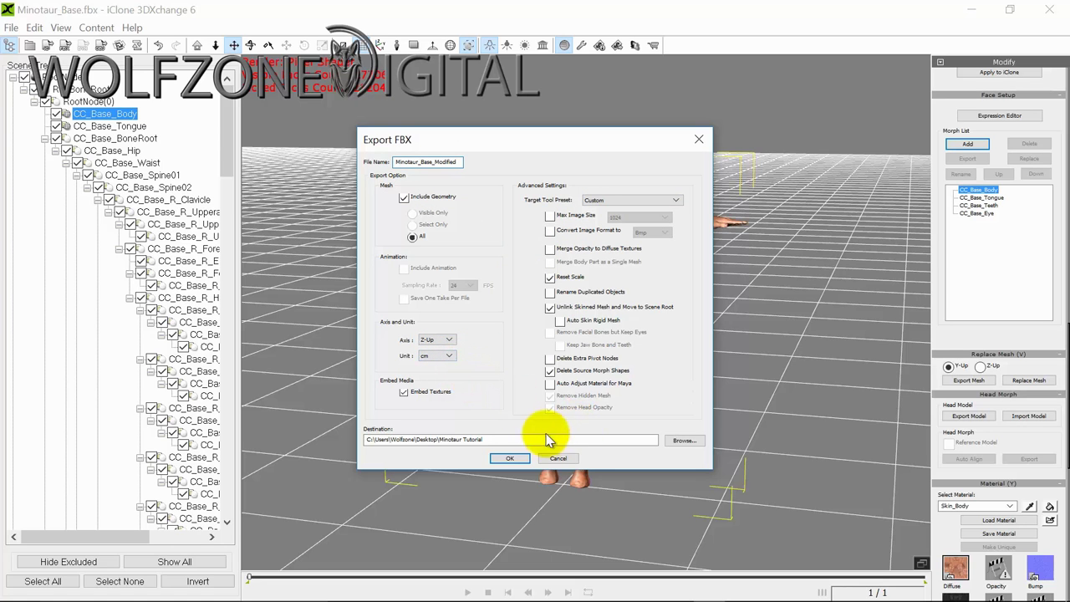
left_click(512, 458)
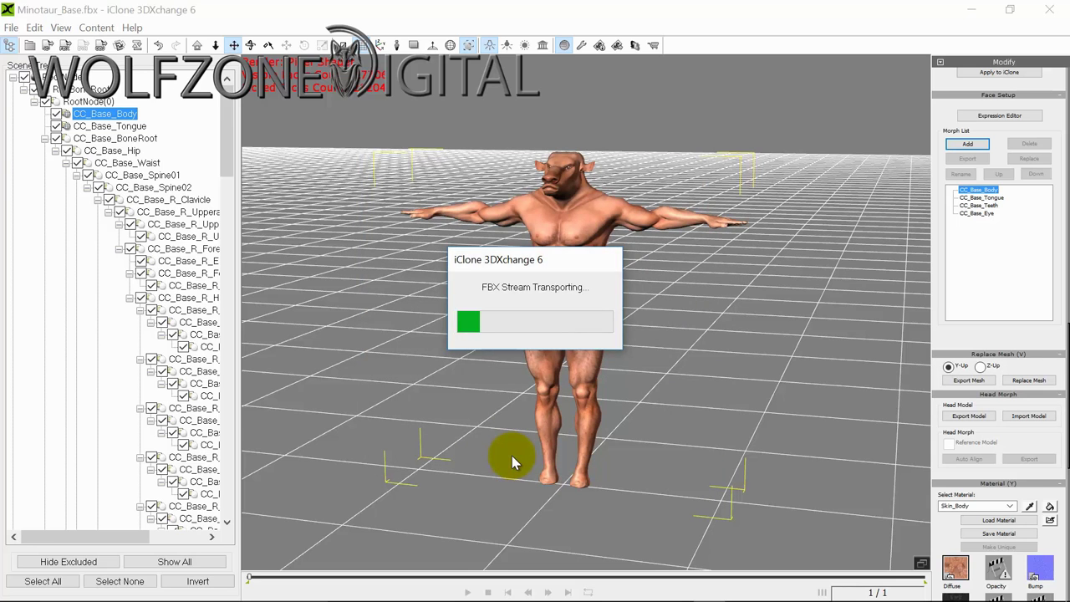
left_click(560, 345)
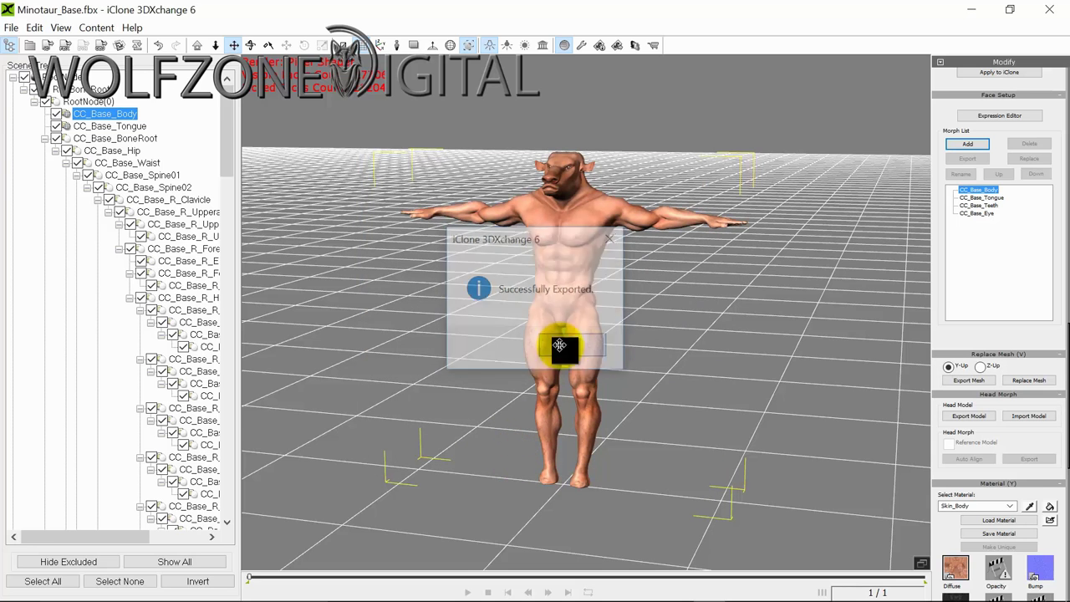
- Switch to iClone Character Creator and choose the Minotaur_Base_Modified FBX for import as a clothed character
left_click(740, 587)
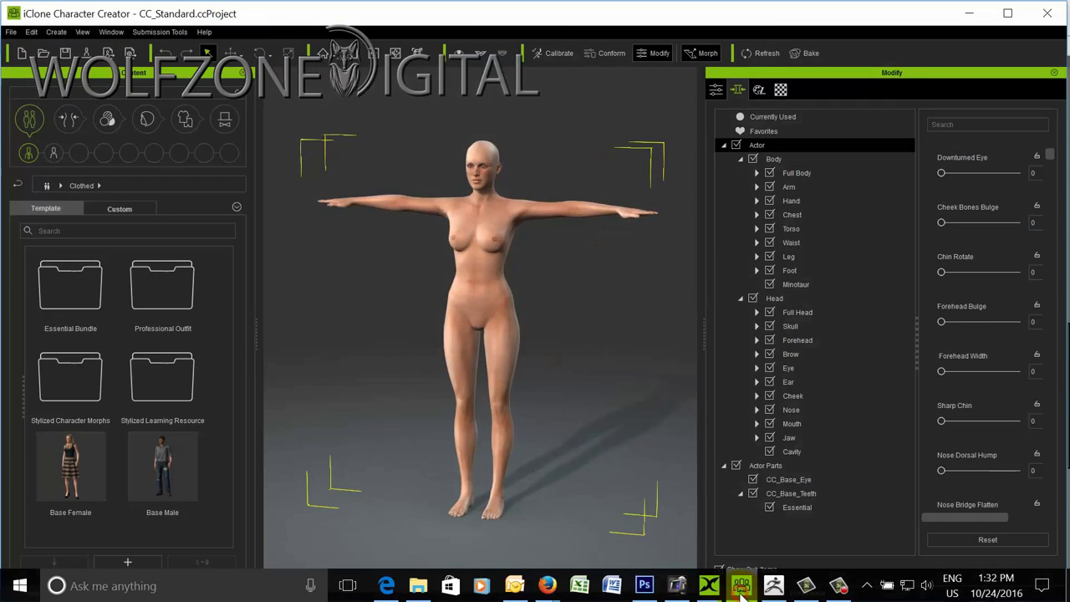
left_click(11, 32)
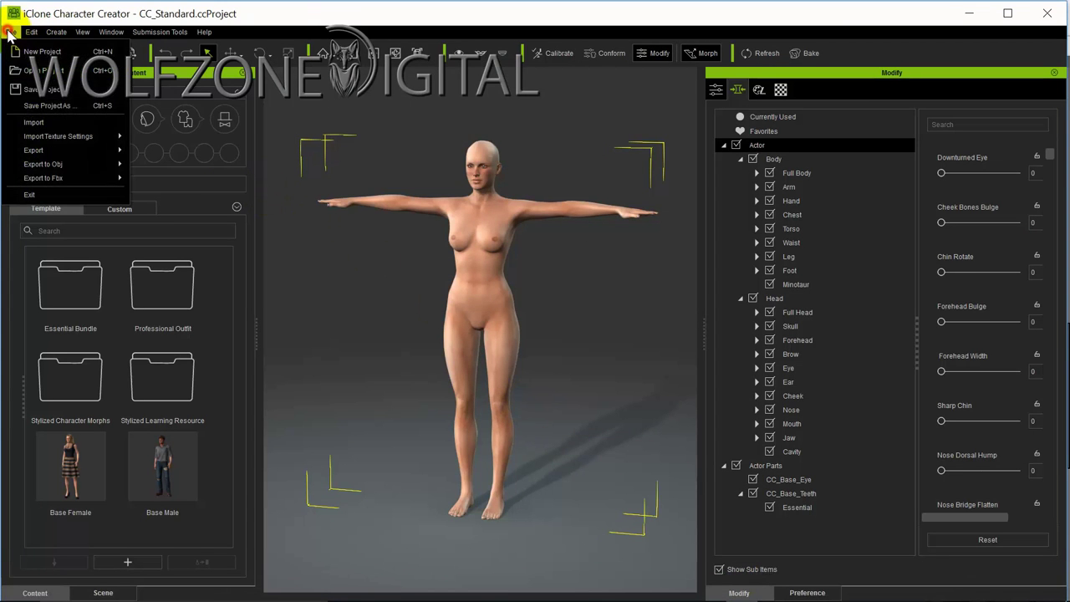
left_click(36, 122)
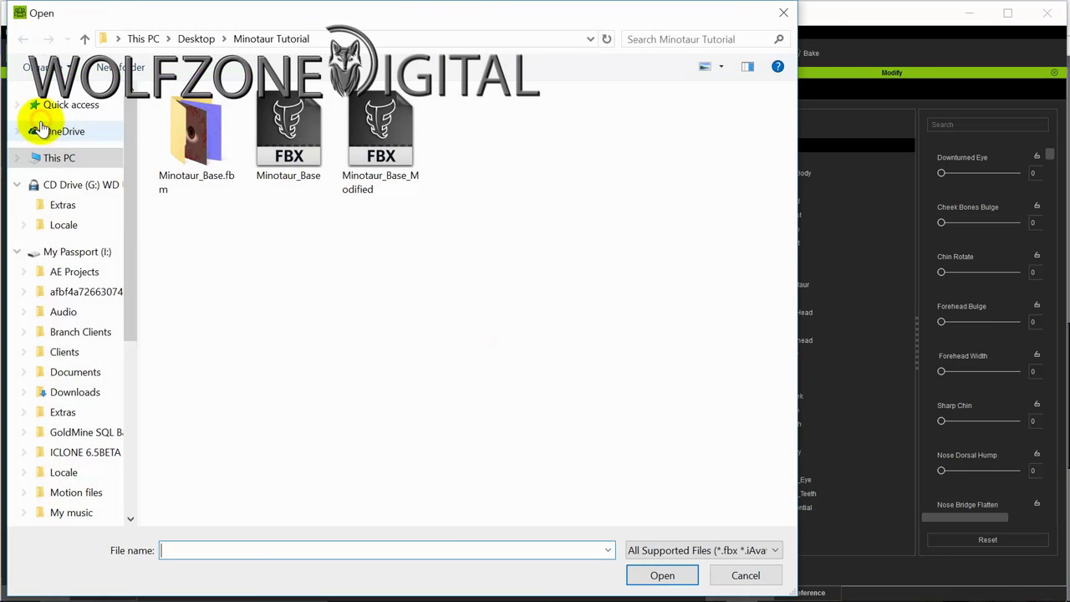
left_click(389, 152)
left_click(665, 577)
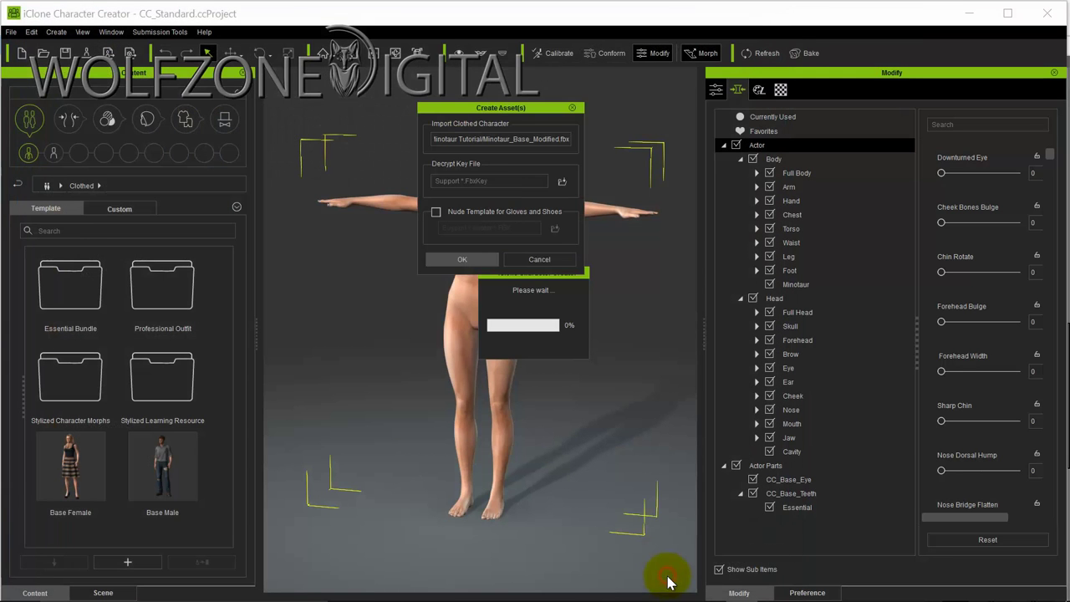
- Load Minotaur_Base.fbxkey from the Minotaur Tutorial folder as the decrypt key file
left_click(562, 182)
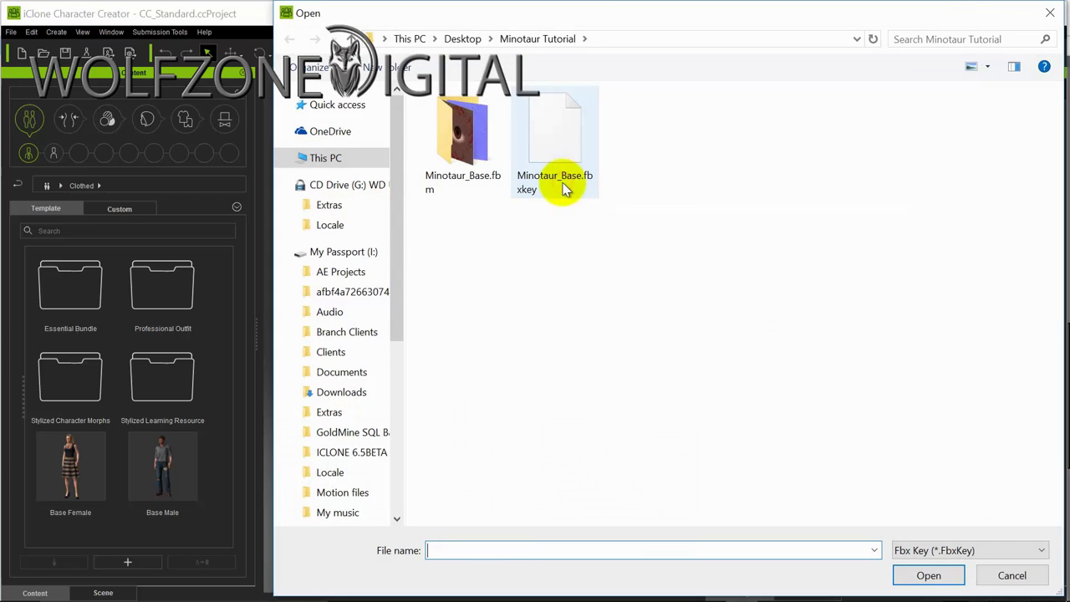
left_click(559, 137)
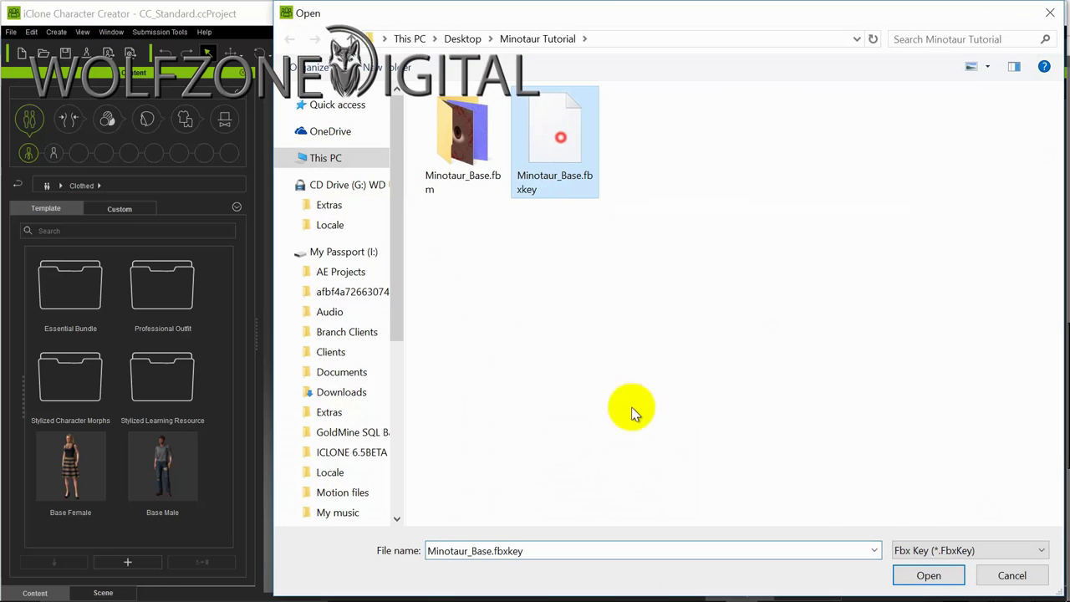
left_click(924, 579)
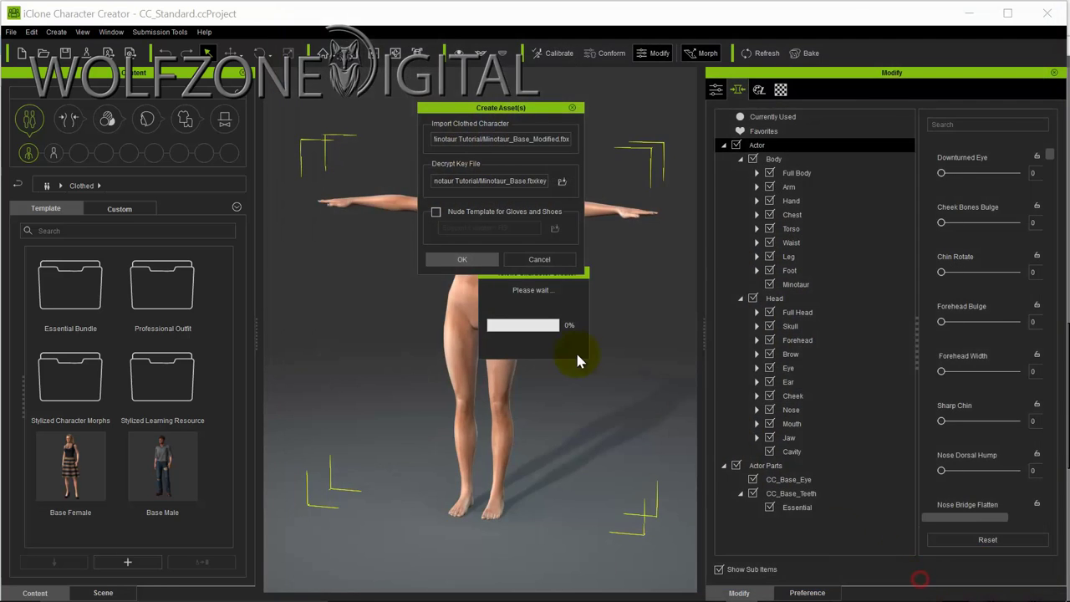
- Import the Minotaur_Base_Modified character with its decrypt key and browse its Full Body morphs
left_click(461, 259)
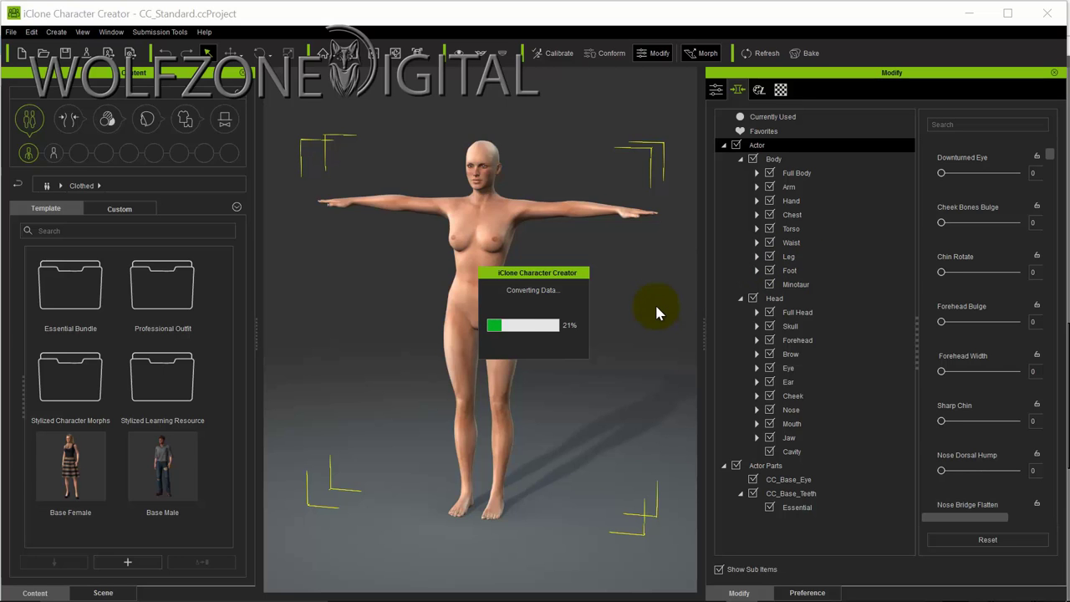
left_click_drag(730, 52, 519, 59)
left_click(722, 320)
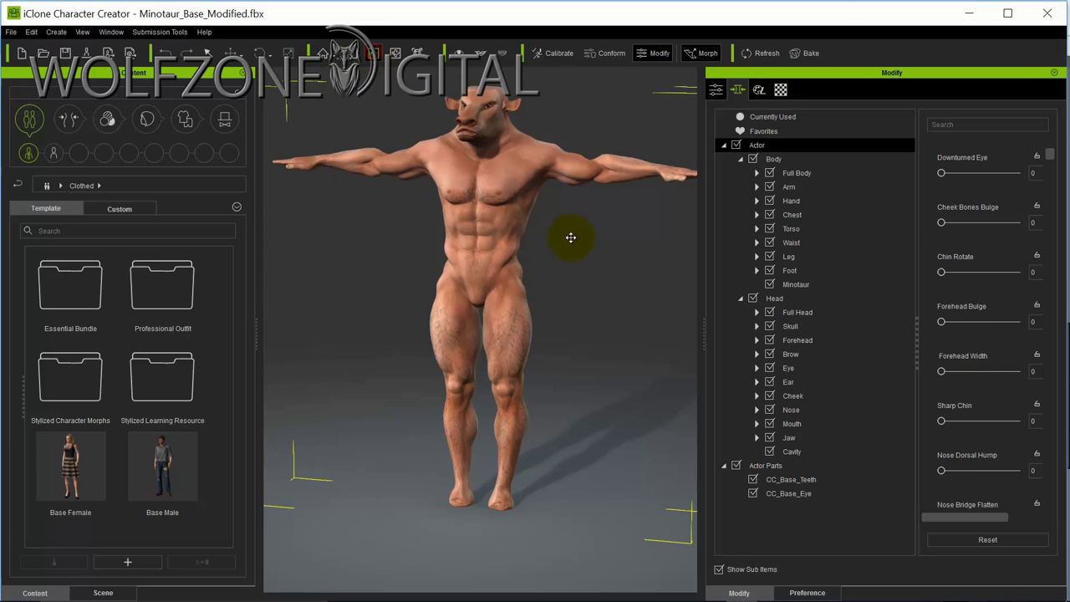
middle_click_drag(570, 237, 566, 275)
left_click(787, 174)
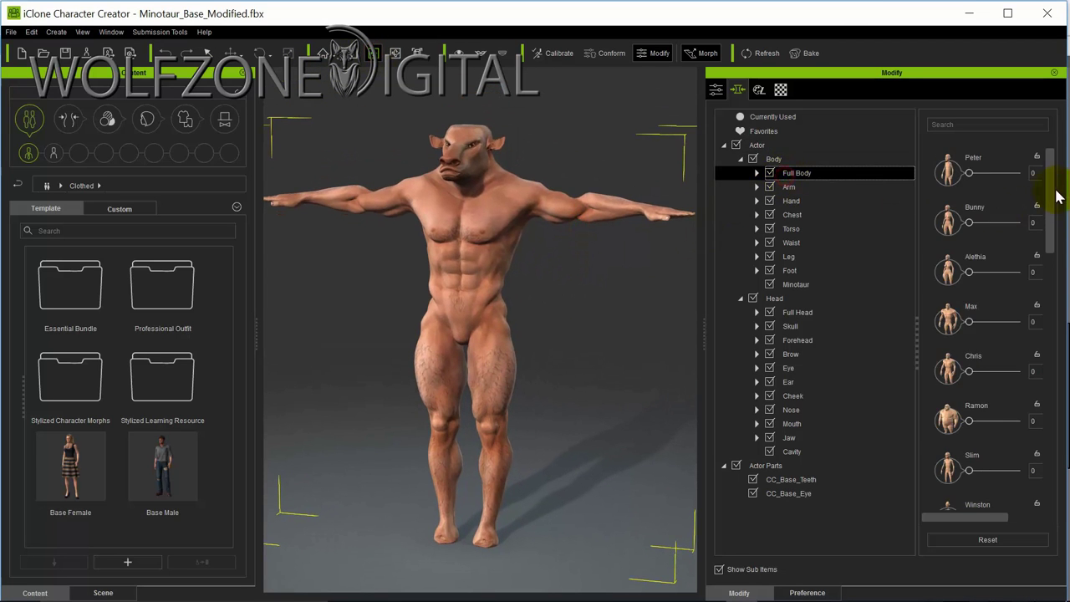
left_click_drag(1058, 194, 1065, 400)
left_click_drag(995, 329, 926, 320)
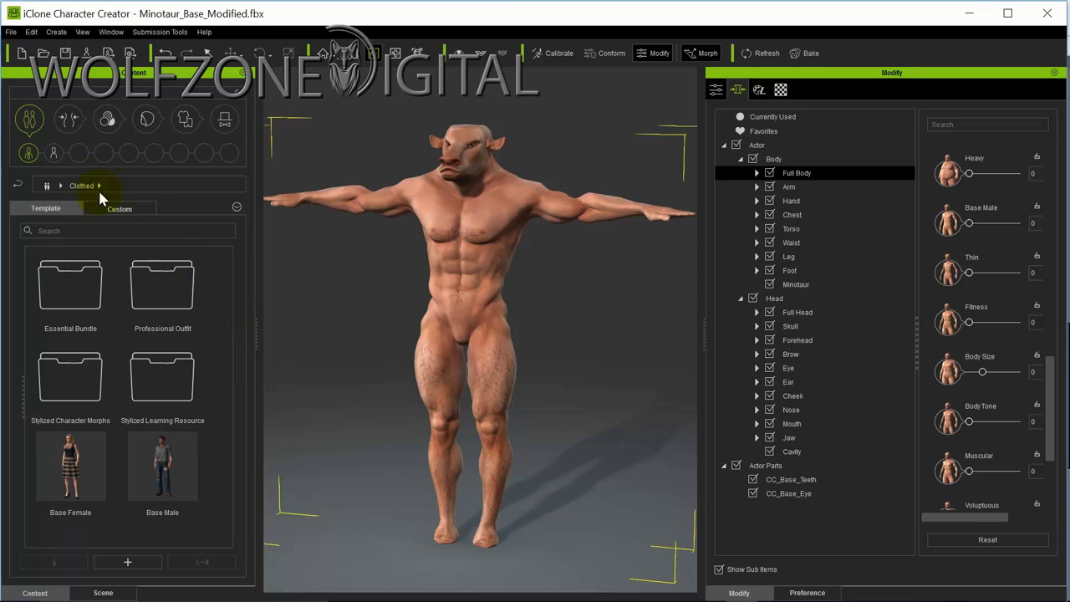
- Save the imported character to the custom clothed character library as Minotaur Modifies
left_click(56, 153)
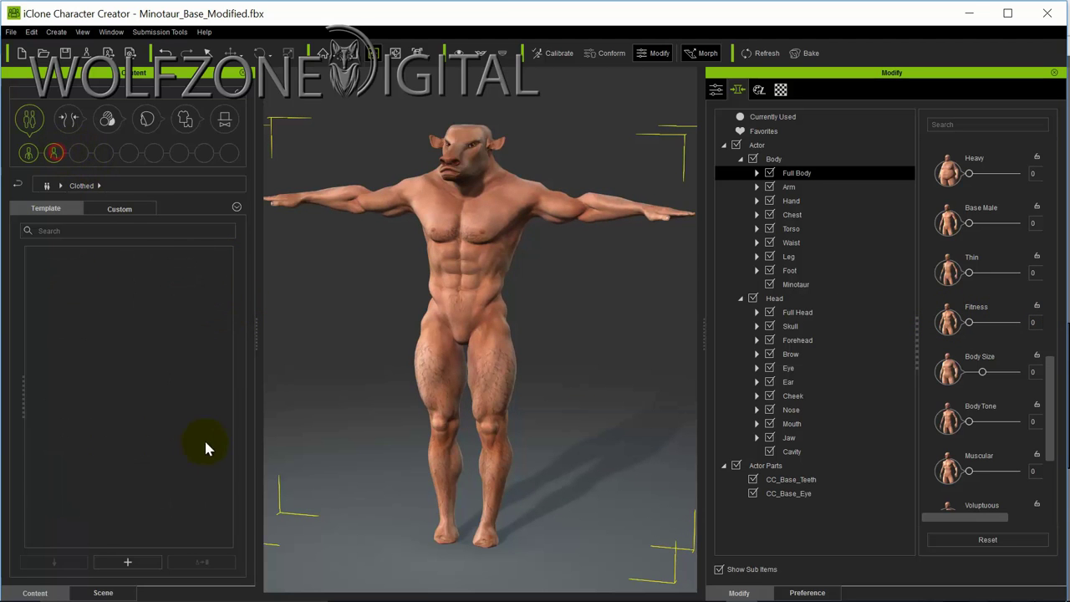
left_click(117, 209)
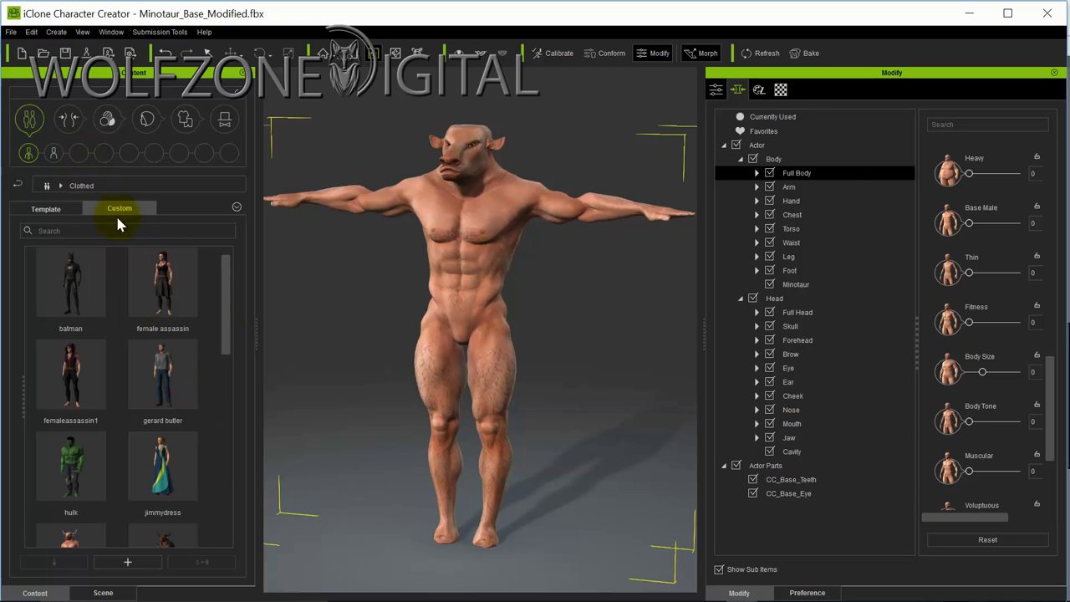
left_click(130, 563)
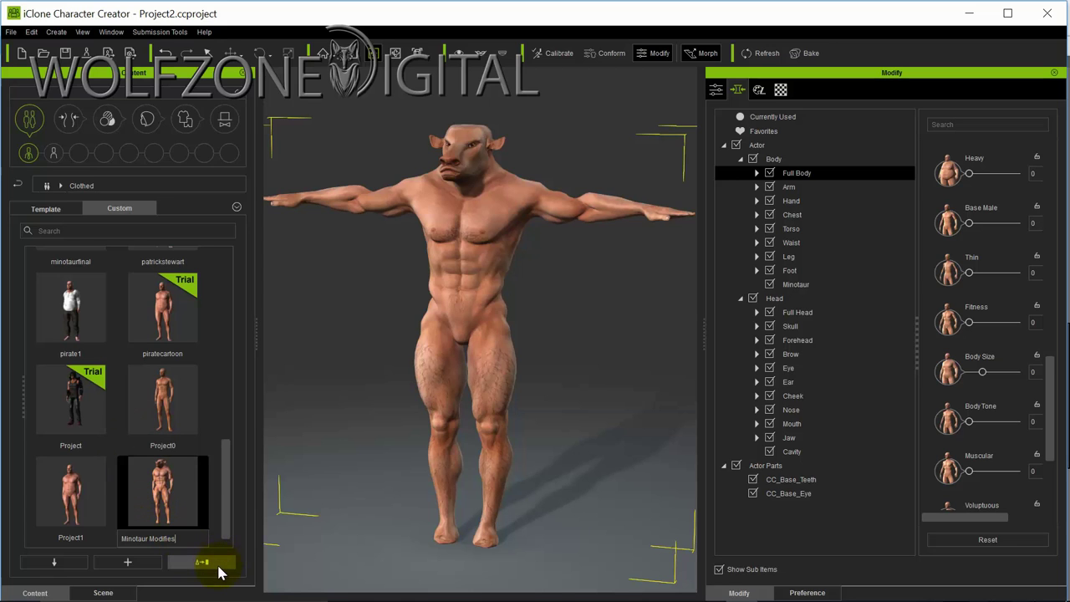
left_click(170, 516)
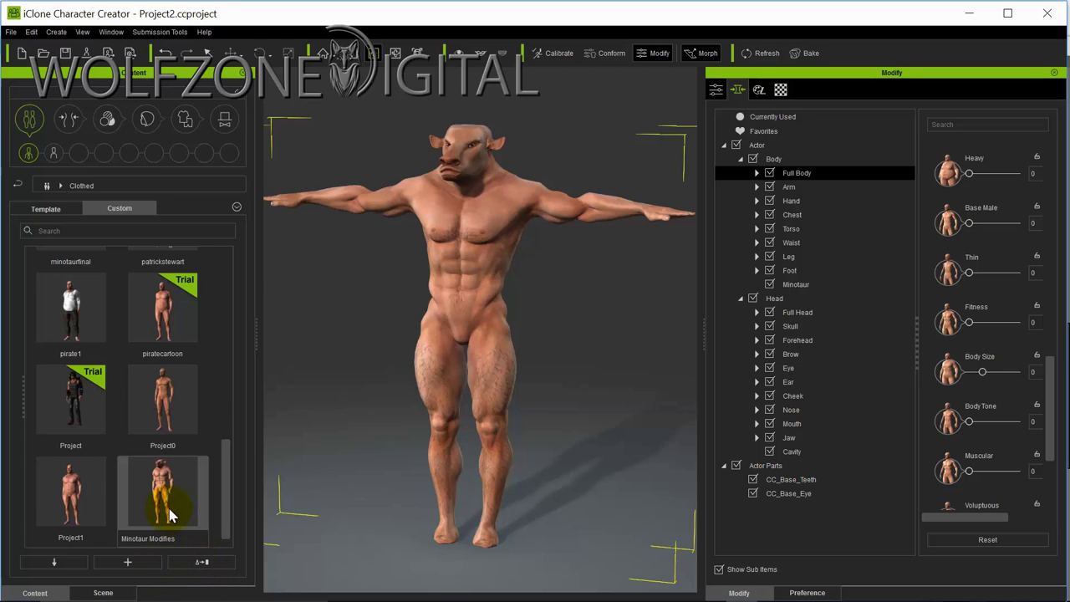
key("Return")
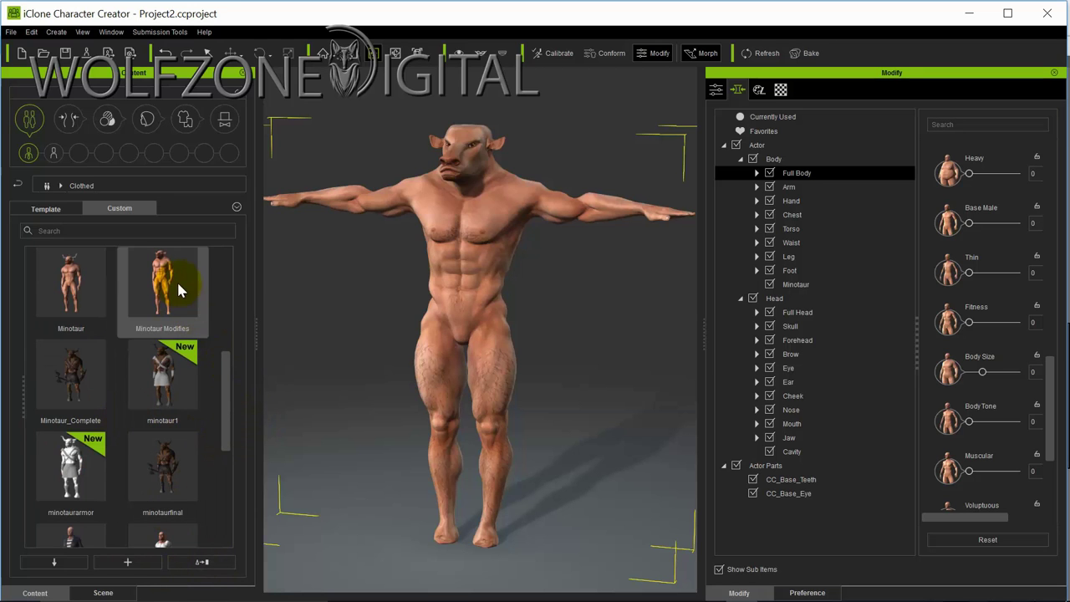
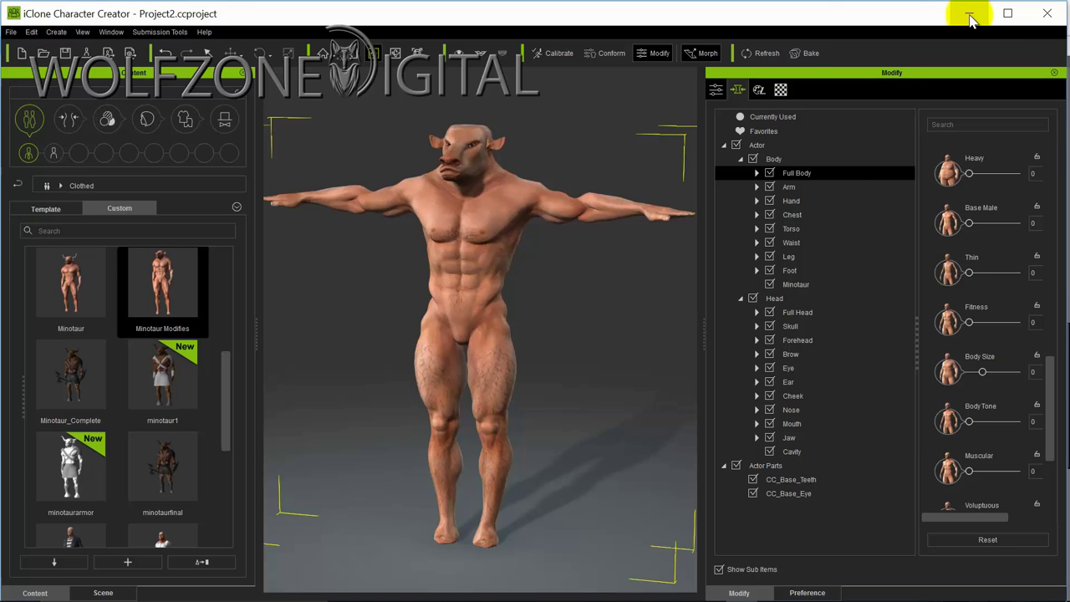
- Switch to ZBrush, fit the minotaur body to the view, and subdivide the mesh up to subdivision level 4
left_click(970, 15)
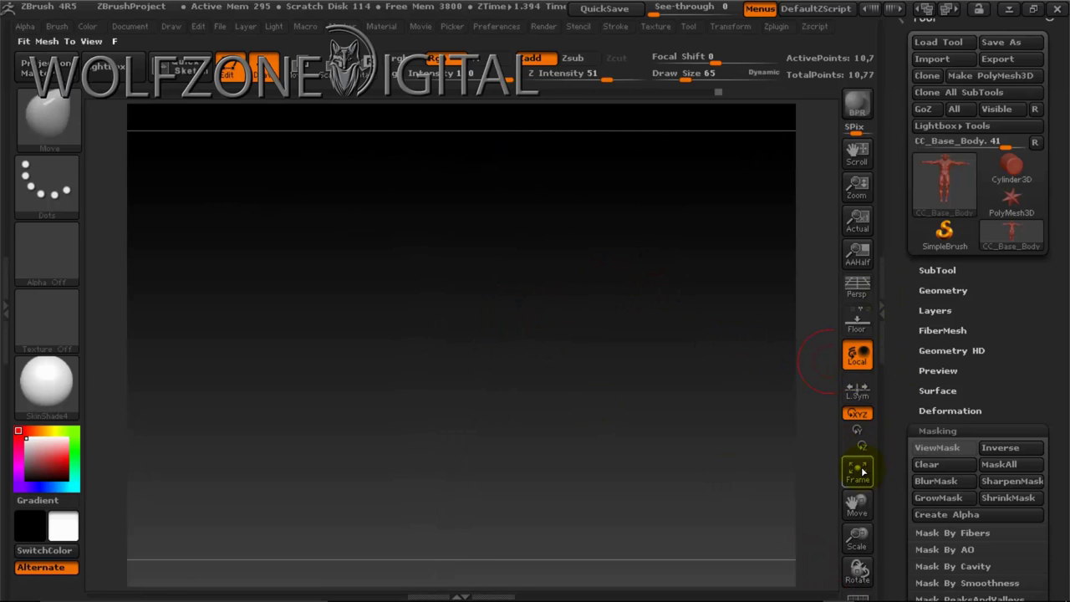
left_click(857, 470)
mouse_move(681, 389)
left_mouse_down()
mouse_move(616, 382)
mouse_move(657, 389)
mouse_move(668, 370)
mouse_move(686, 379)
left_mouse_up()
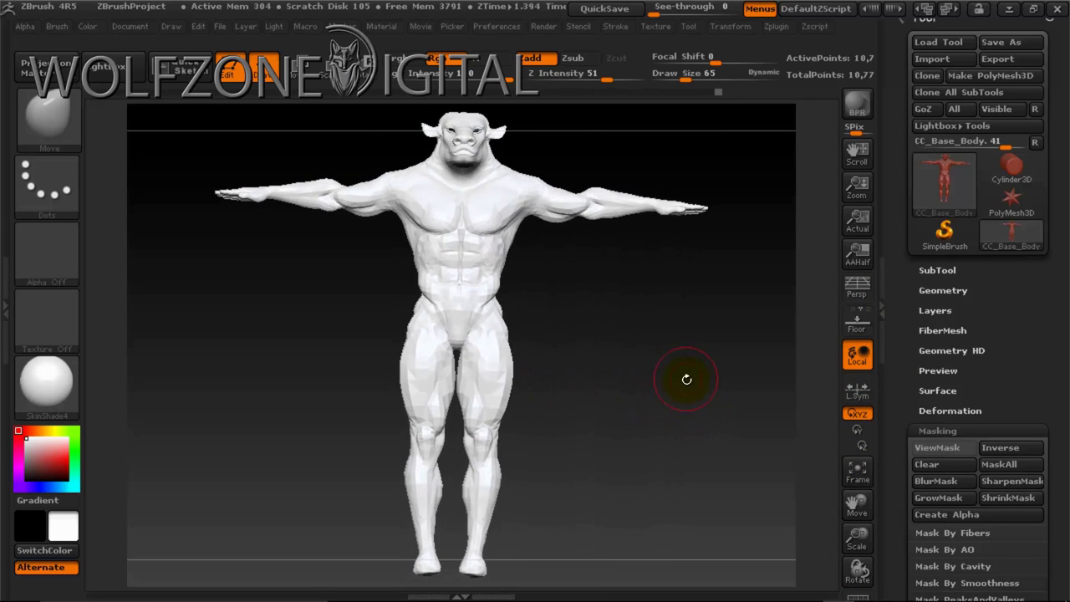
mouse_move(593, 411)
left_mouse_down()
mouse_move(600, 418)
mouse_move(587, 426)
left_mouse_up()
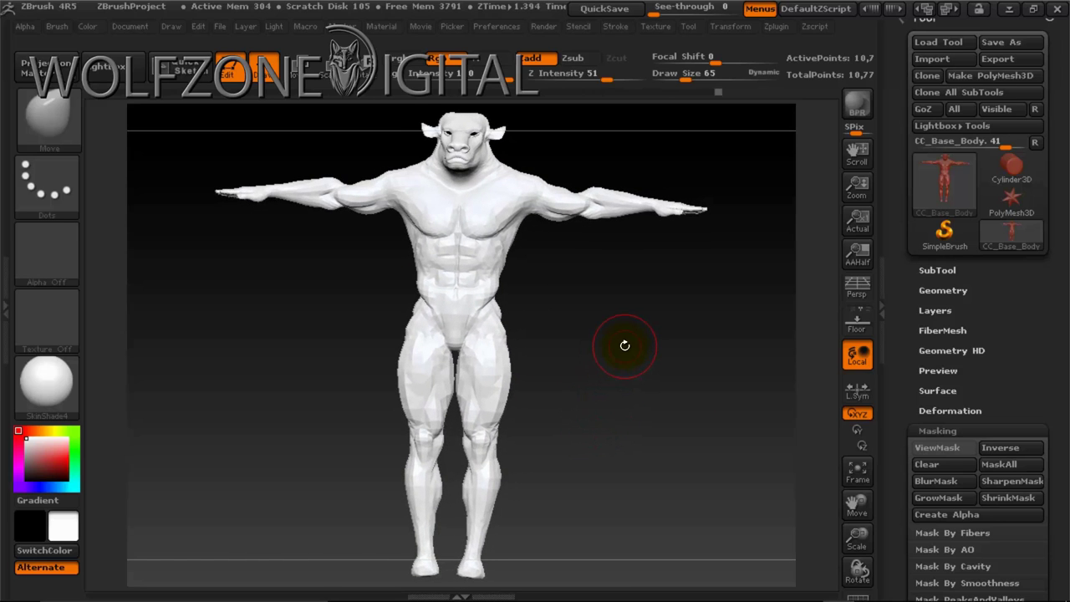
left_click_drag(657, 379, 574, 382)
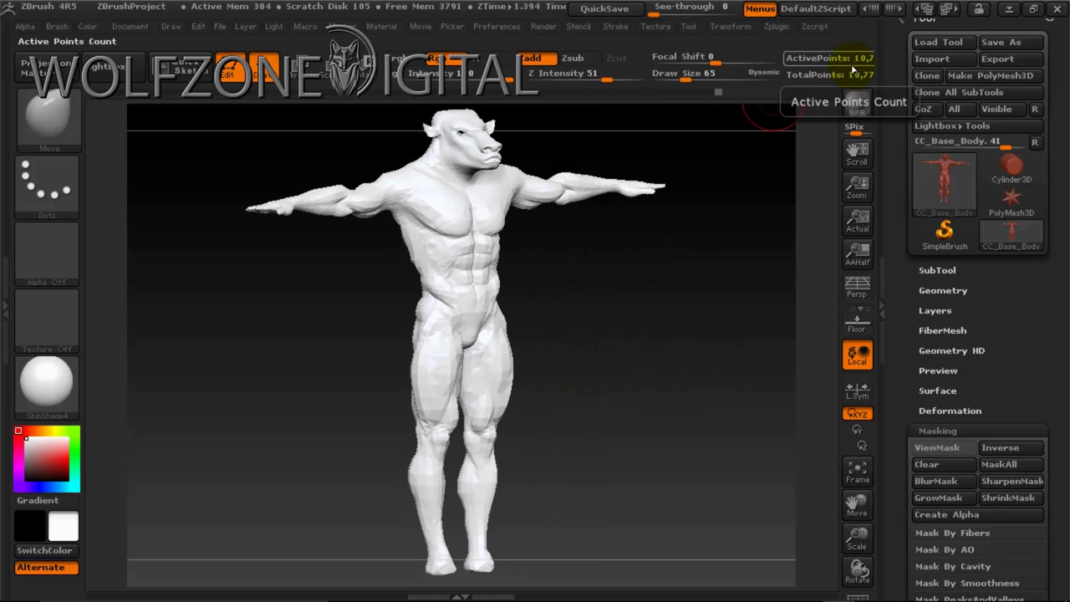
left_click_drag(694, 317, 672, 323)
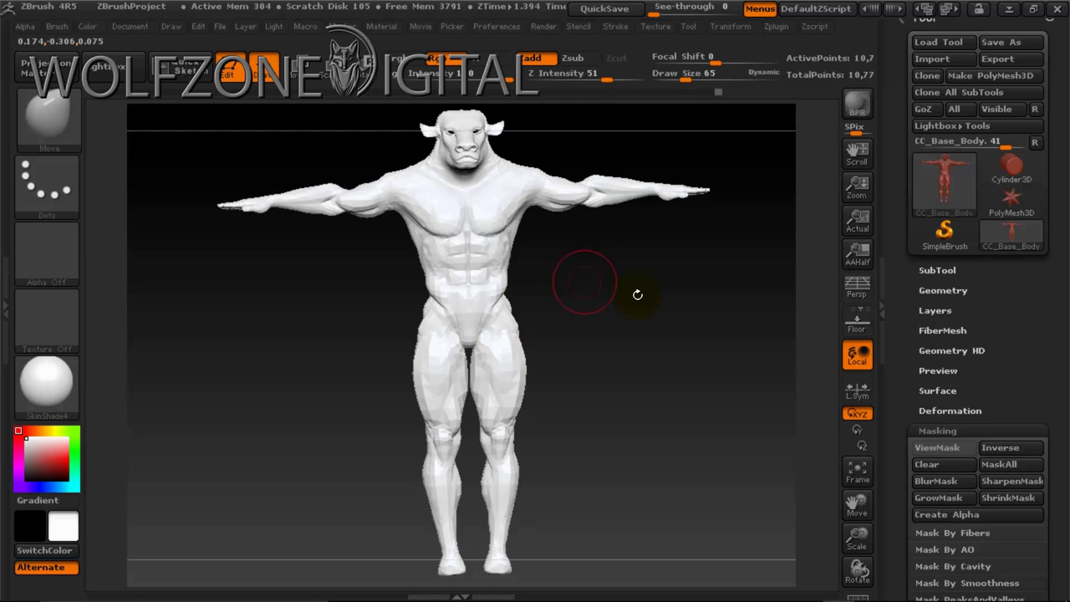
mouse_move(671, 268)
left_mouse_down()
mouse_move(661, 279)
mouse_move(680, 282)
mouse_move(662, 275)
mouse_move(669, 270)
mouse_move(652, 310)
mouse_move(682, 310)
left_mouse_up()
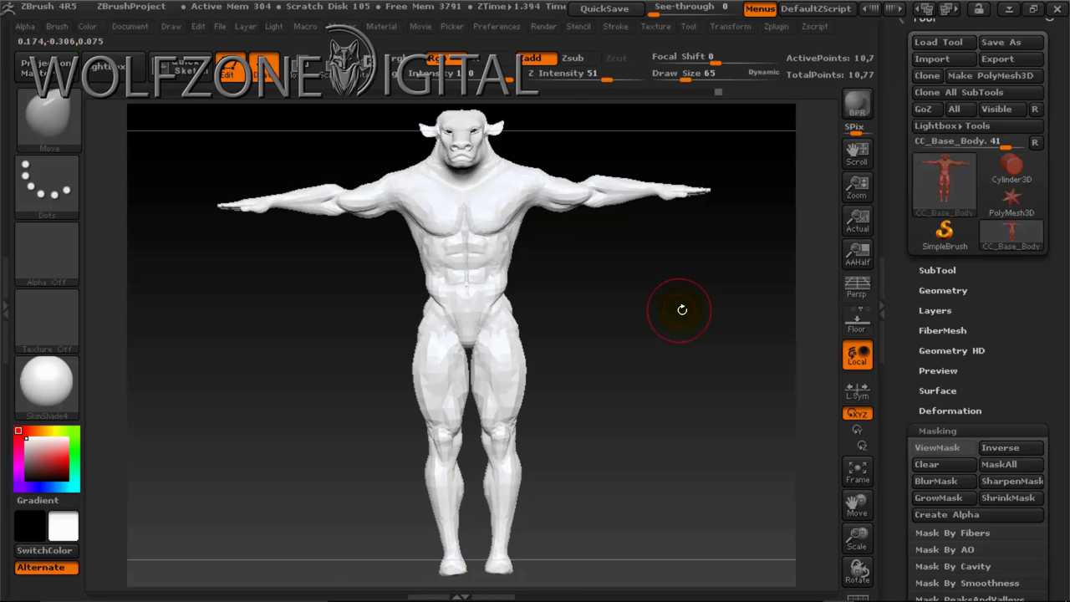
left_click(604, 285)
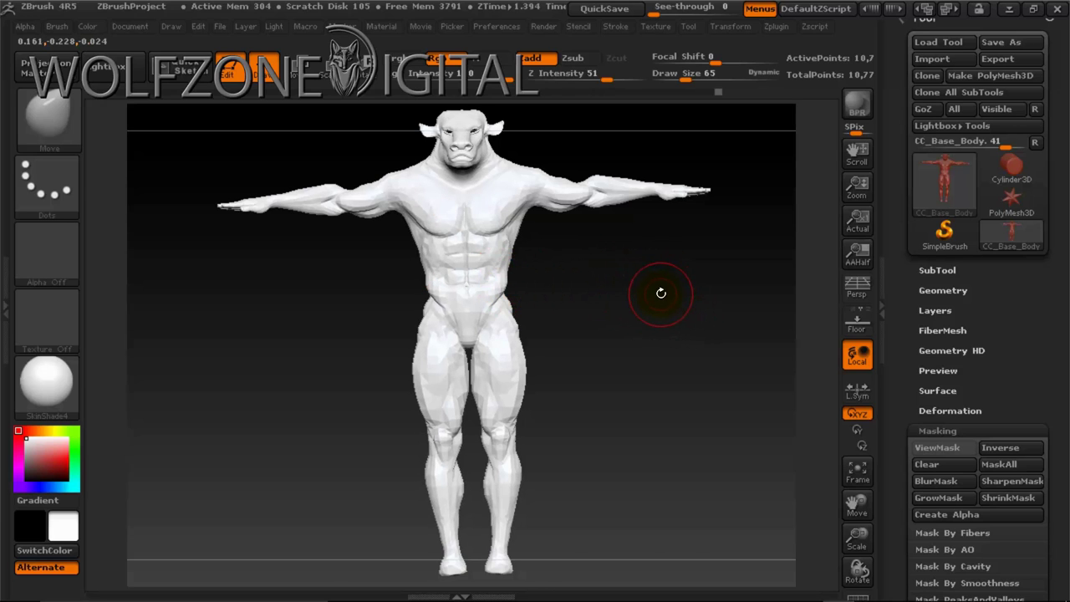
left_click_drag(688, 306, 688, 318)
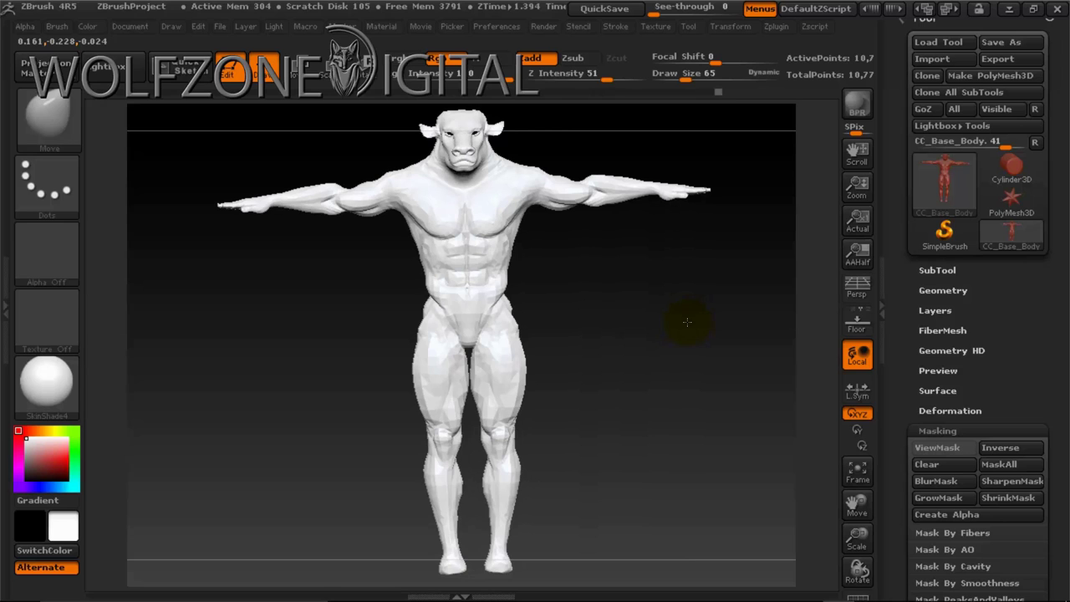
left_click(943, 290)
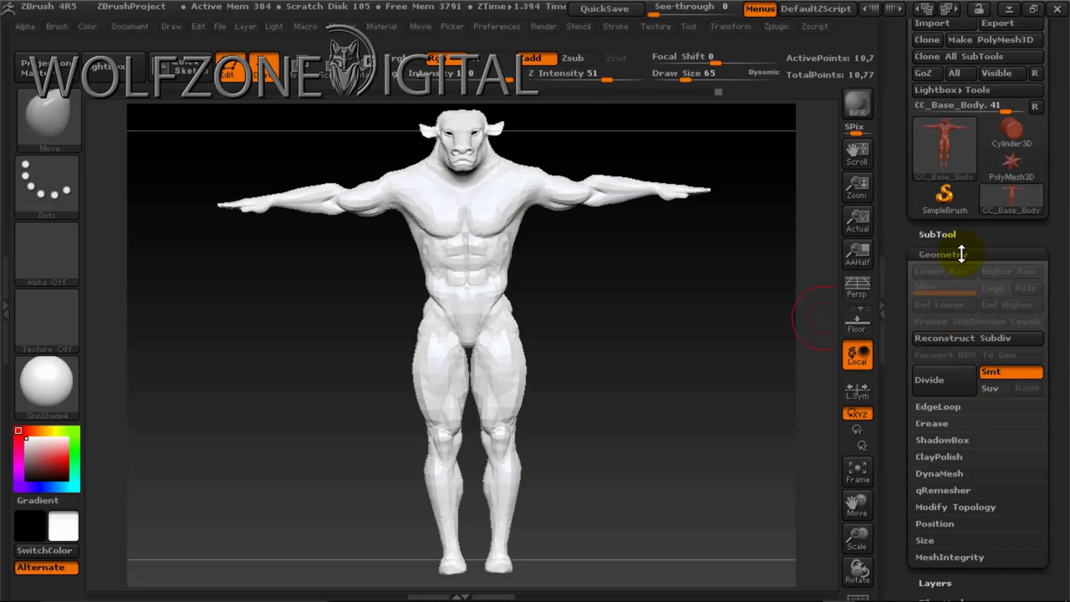
left_click(929, 381)
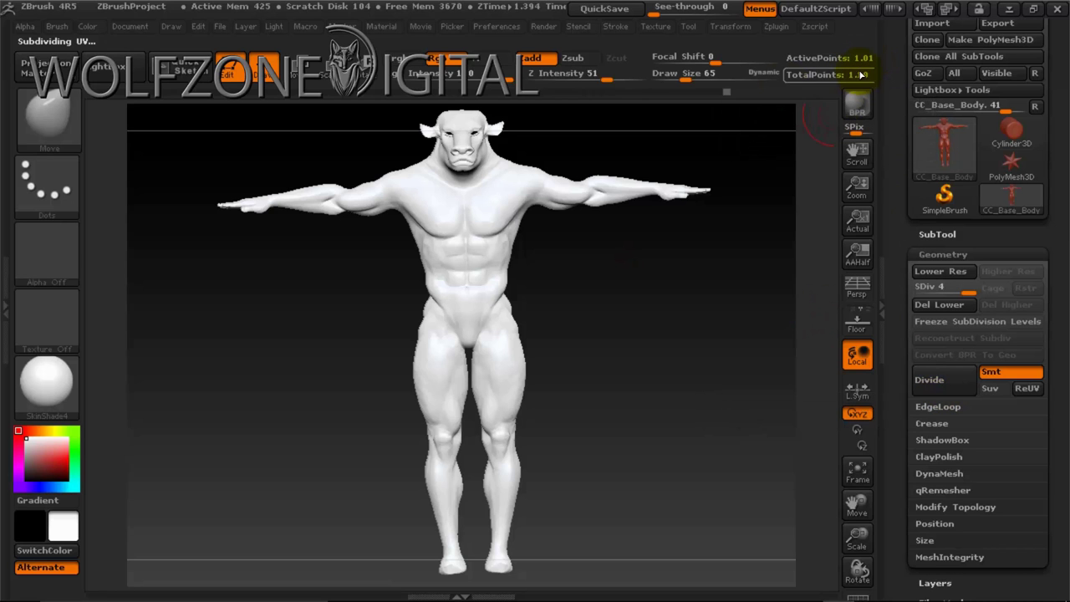
- Mask a rectangular band across the minotaur's abdomen, from the waist up to the bottom of the chest
left_click_drag(686, 314, 641, 303)
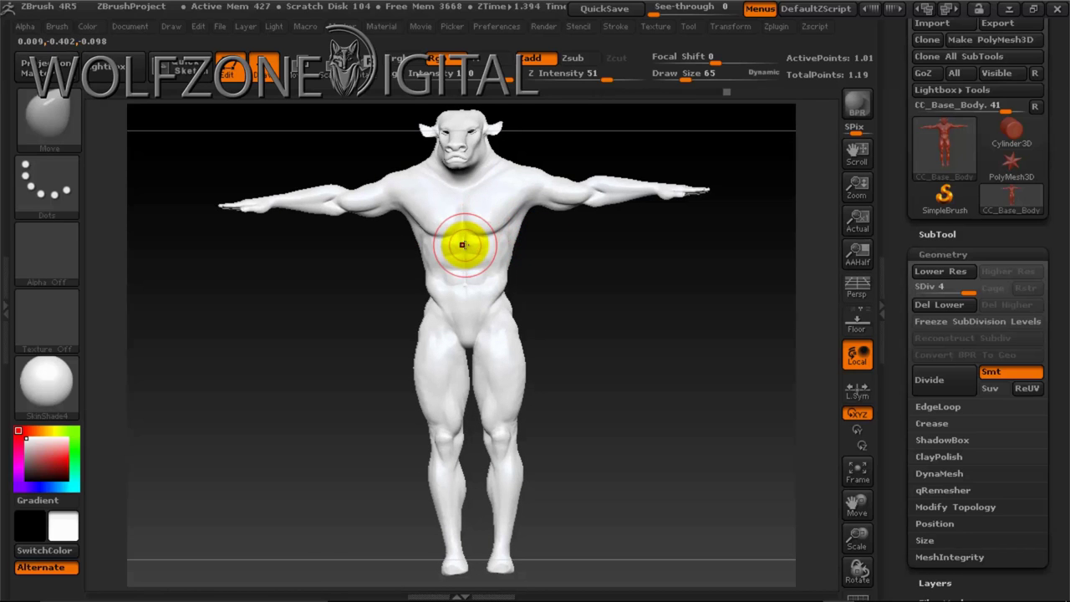
mouse_move(857, 540)
left_mouse_down()
mouse_move(857, 528)
mouse_move(856, 545)
left_mouse_up()
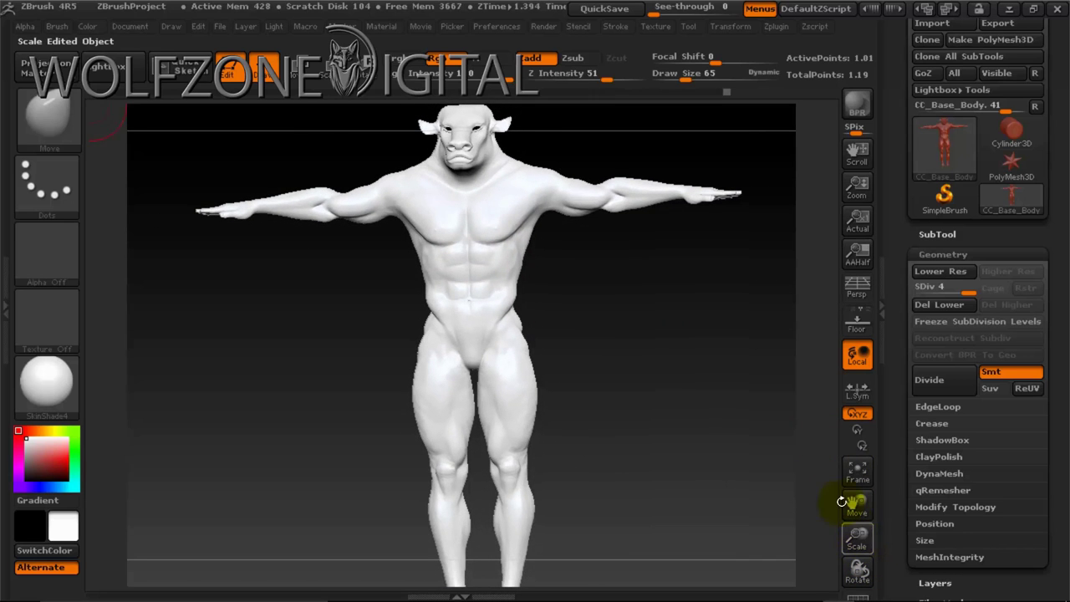
left_click_drag(658, 335, 652, 336)
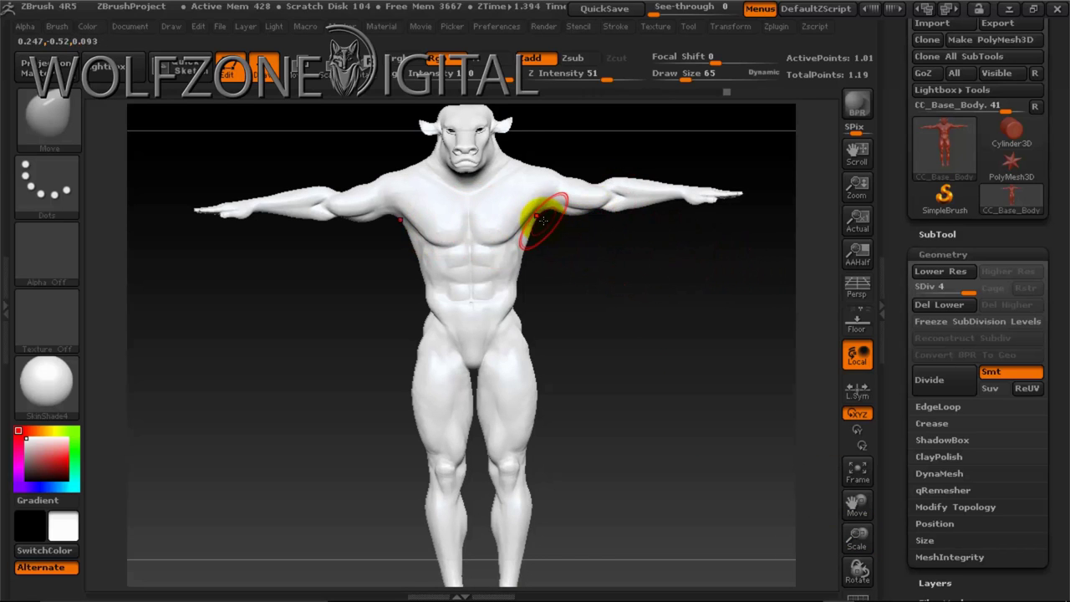
mouse_move(612, 285)
left_mouse_down()
mouse_move(602, 260)
mouse_move(656, 351)
left_mouse_up()
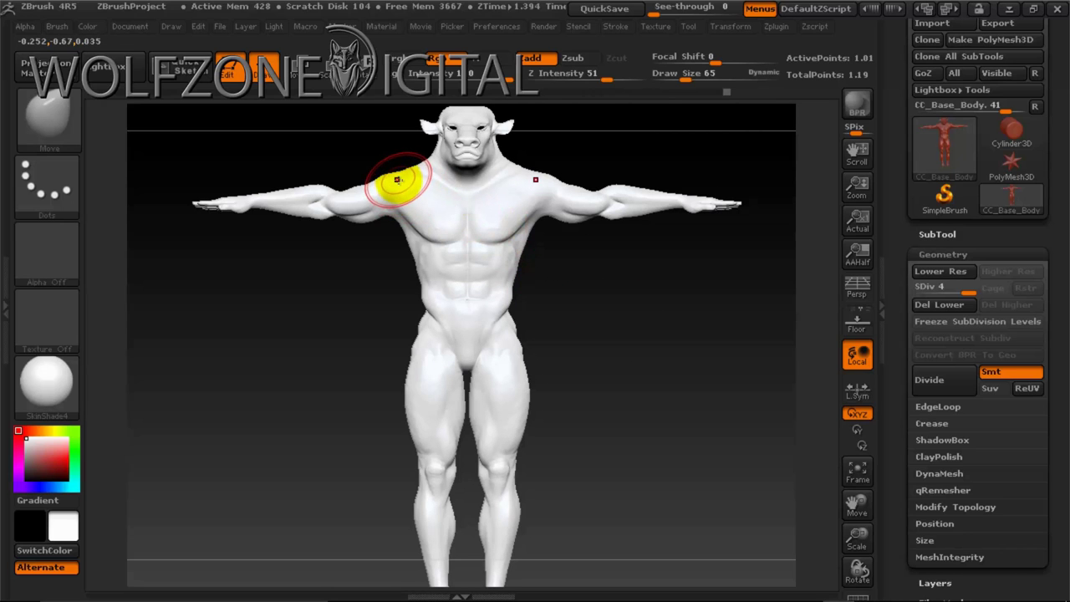
key("ctrl")
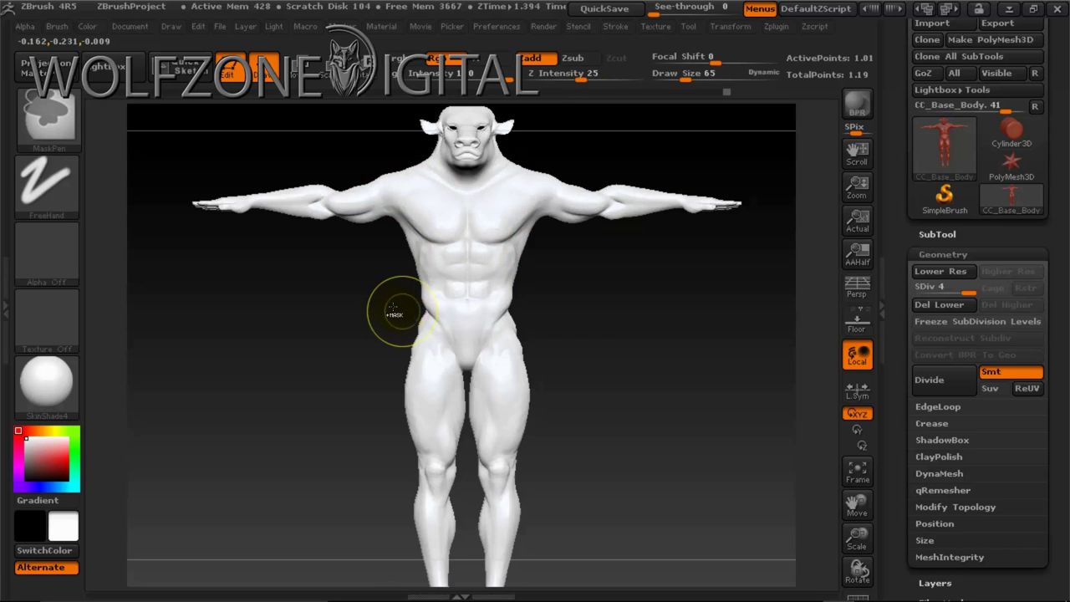
mouse_move(389, 313)
left_mouse_down("ctrl")
mouse_move(490, 322)
mouse_move(544, 287)
mouse_move(544, 244)
left_mouse_up("ctrl")
mouse_move(573, 299)
left_mouse_down()
mouse_move(454, 299)
mouse_move(593, 303)
left_mouse_up()
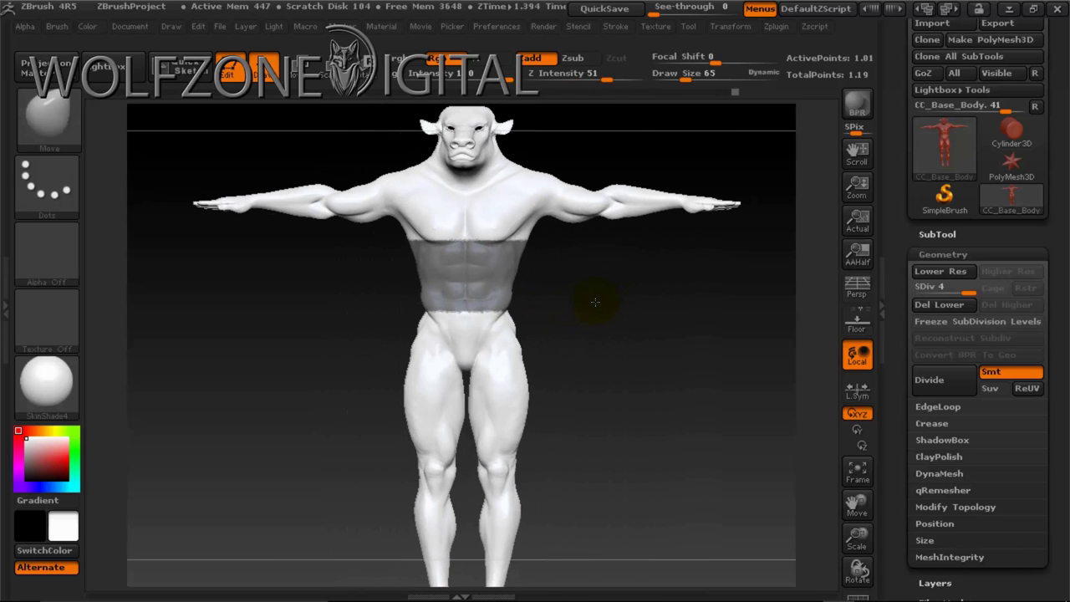
- Set the draw size to 32 and paint the mask over the chest up to the front of the shoulders
left_click_drag(692, 77, 678, 79)
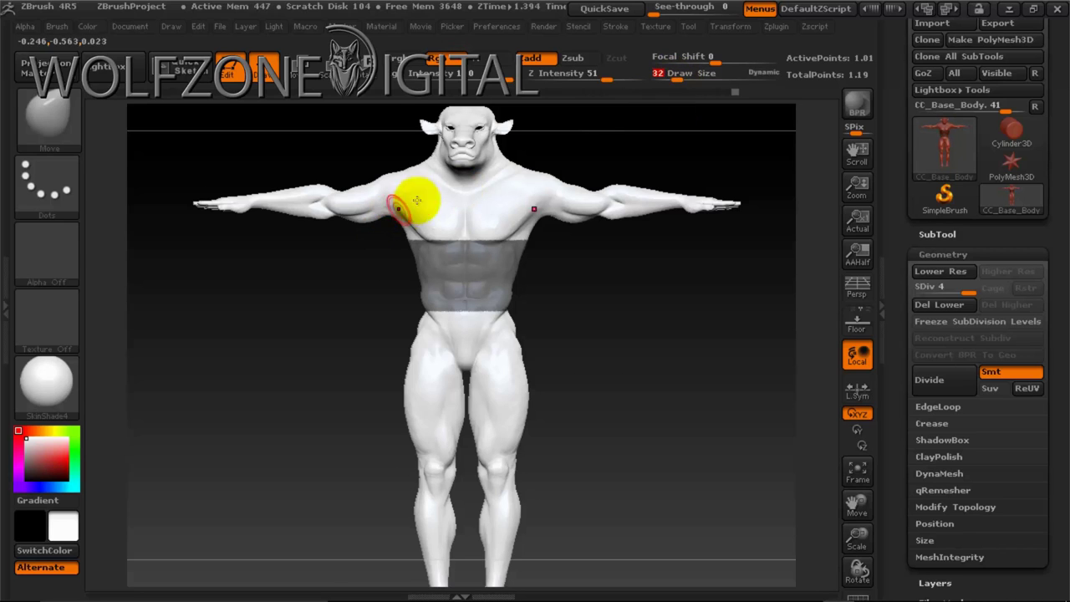
key("ctrl")
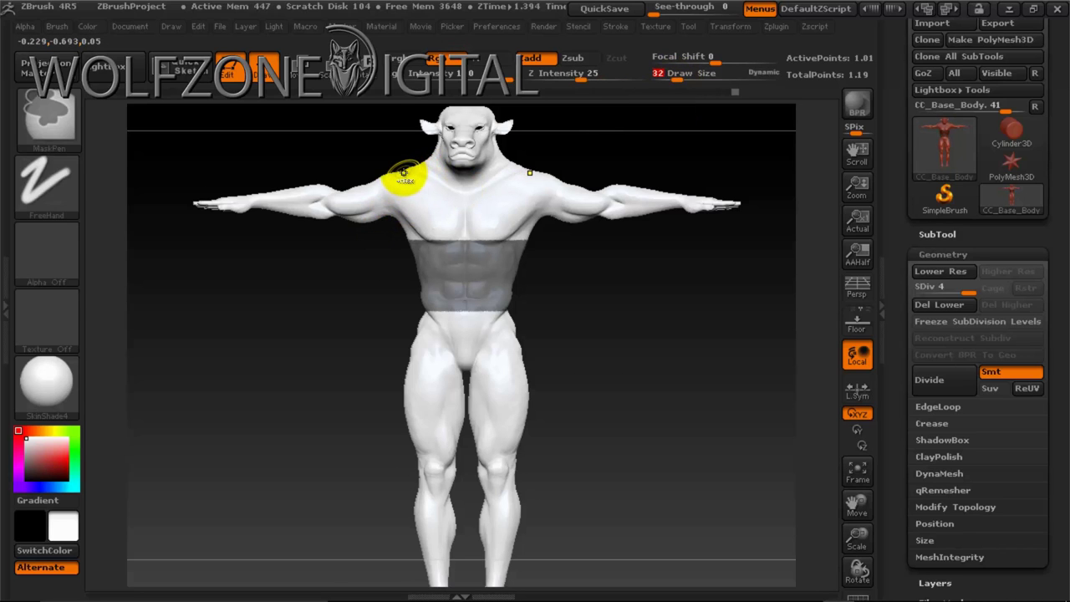
mouse_move(404, 176)
left_mouse_down("ctrl")
mouse_move(459, 226)
mouse_move(484, 234)
mouse_move(518, 178)
mouse_move(506, 210)
mouse_move(509, 232)
mouse_move(528, 248)
mouse_move(512, 213)
mouse_move(524, 238)
left_mouse_up("ctrl")
left_click_drag(569, 297, 504, 320)
- Extend the painted mask around the sides, over the shoulders and across the whole upper back
mouse_move(364, 237)
left_mouse_down("ctrl")
mouse_move(353, 232)
mouse_move(394, 215)
mouse_move(405, 244)
left_mouse_up("ctrl")
left_click_drag(582, 289, 547, 385)
mouse_move(359, 179)
left_mouse_down("ctrl")
mouse_move(351, 169)
mouse_move(425, 173)
mouse_move(422, 209)
mouse_move(416, 191)
left_mouse_up("ctrl")
left_click_drag(535, 276, 558, 198)
mouse_move(378, 216)
left_mouse_down("ctrl")
mouse_move(382, 186)
mouse_move(368, 251)
left_mouse_up("ctrl")
left_click_drag(580, 318, 519, 331)
mouse_move(459, 205)
left_mouse_down("ctrl")
mouse_move(459, 175)
mouse_move(469, 222)
left_mouse_up("ctrl")
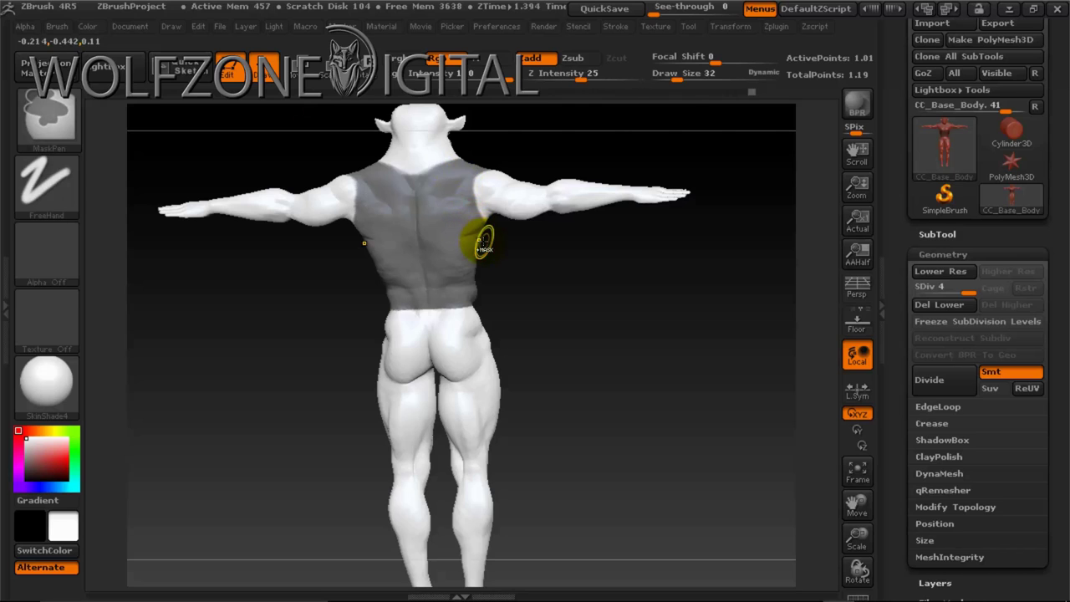
- Set the draw size to 21 and refine the vest-shaped mask around the back and armpits
left_click_drag(679, 76, 669, 76)
mouse_move(435, 208)
left_mouse_down("ctrl")
mouse_move(451, 184)
mouse_move(463, 215)
left_mouse_up("ctrl")
left_click_drag(551, 276, 488, 273)
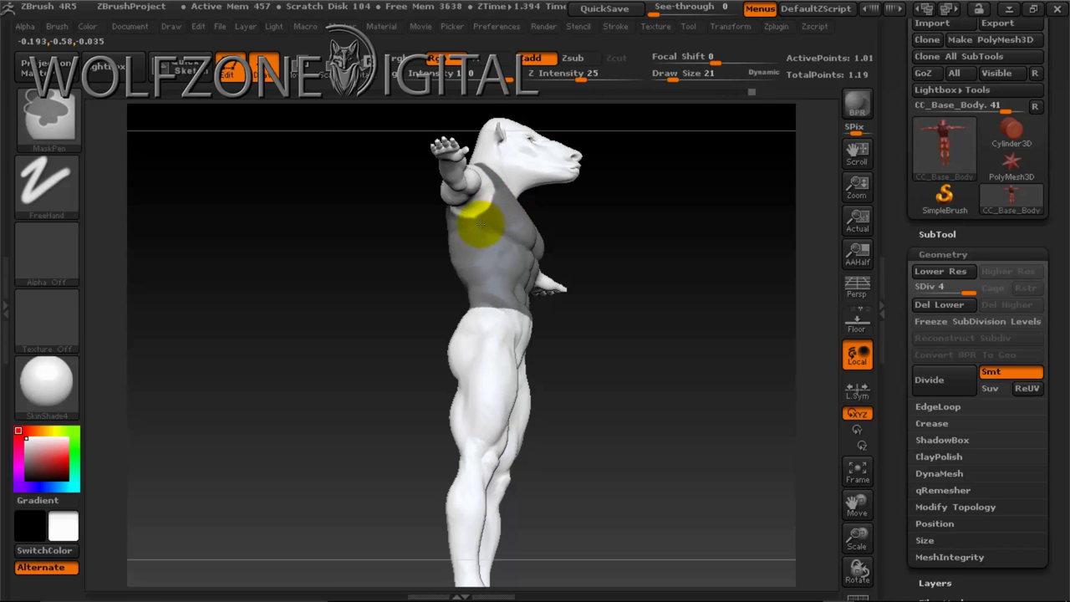
- Extract the masked vest area as a new subtool with surface smoothness 100 and accept the extraction
left_click_drag(697, 233, 640, 285)
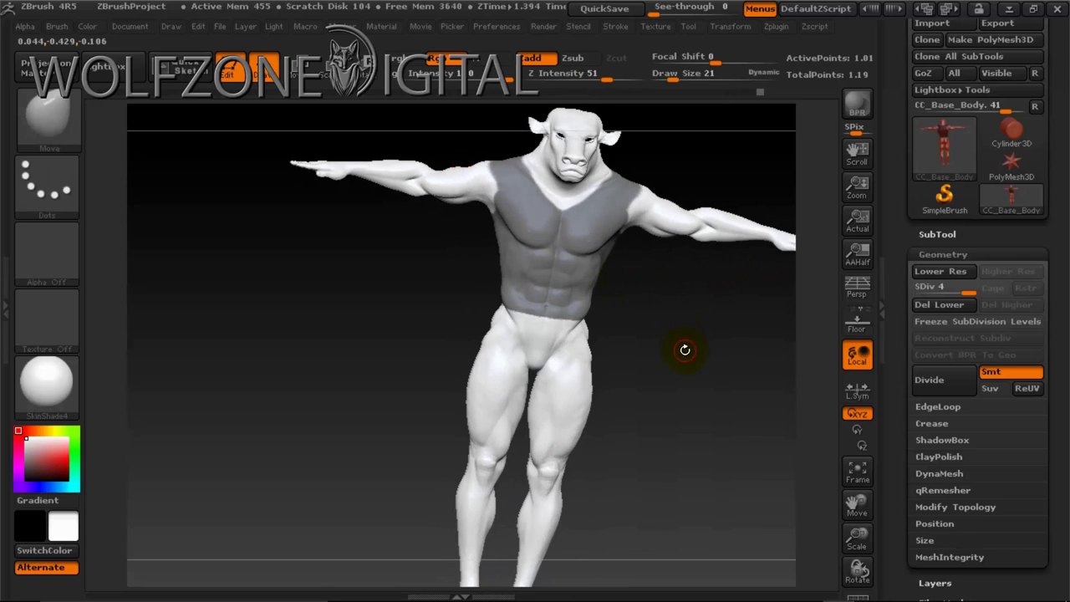
left_click_drag(678, 350, 685, 351, "shift")
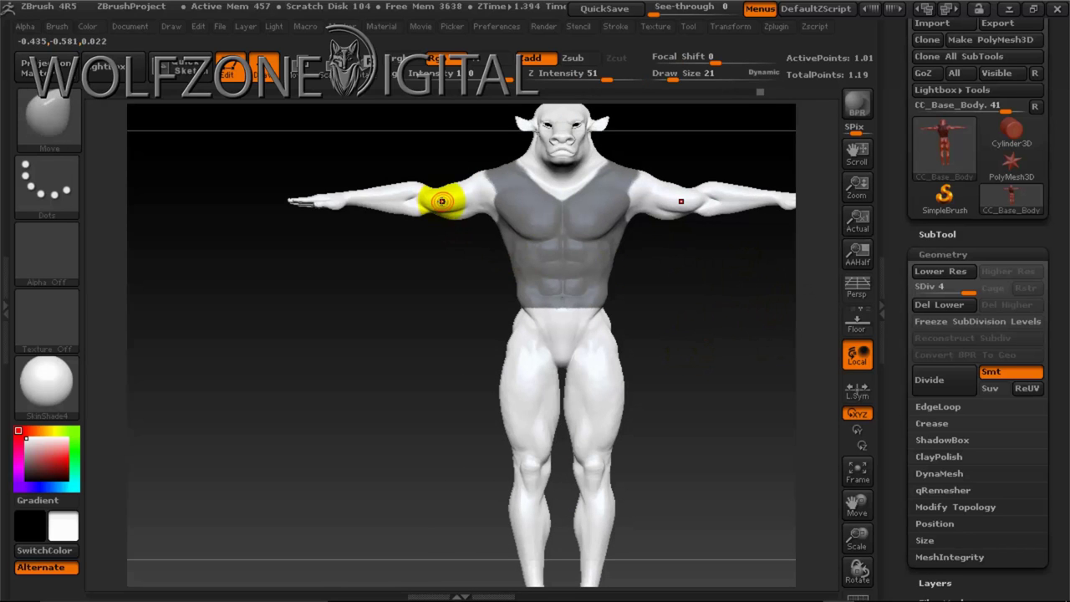
key("ctrl")
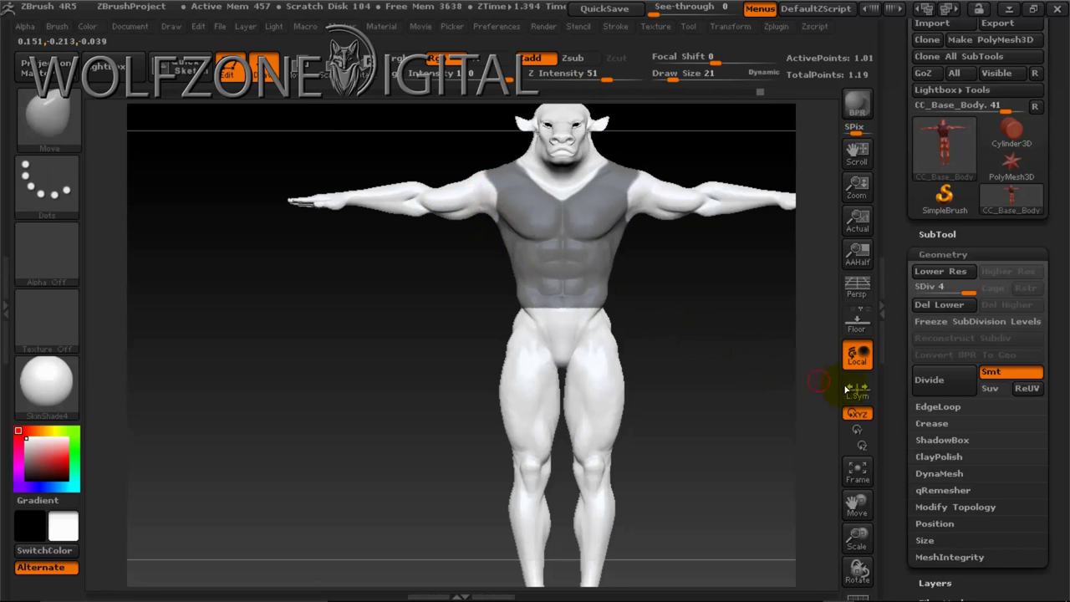
left_click_drag(856, 499, 788, 506)
left_click_drag(595, 361, 588, 389)
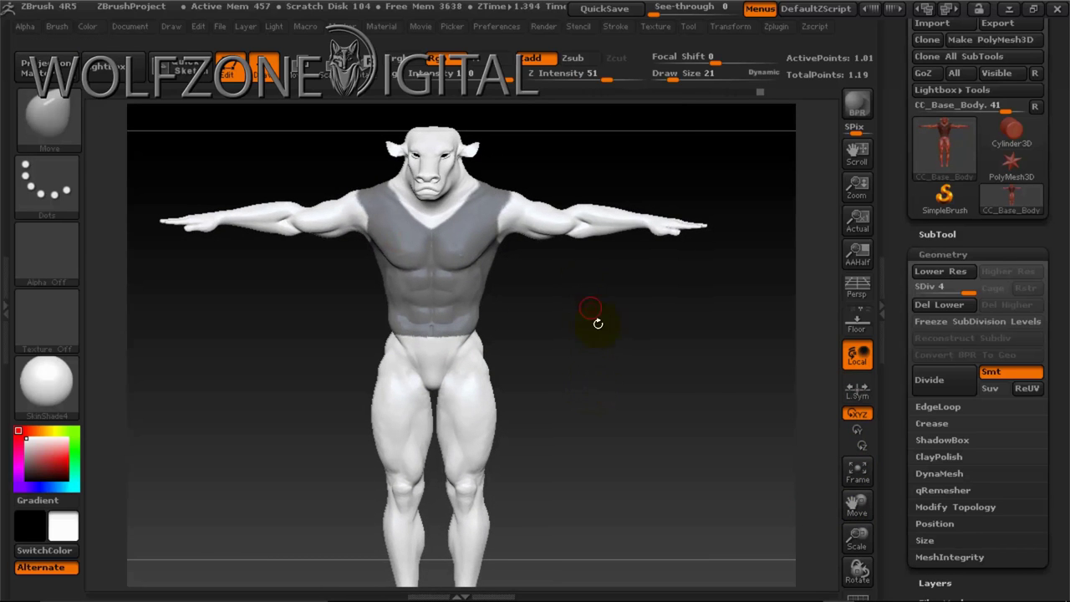
left_click(935, 236)
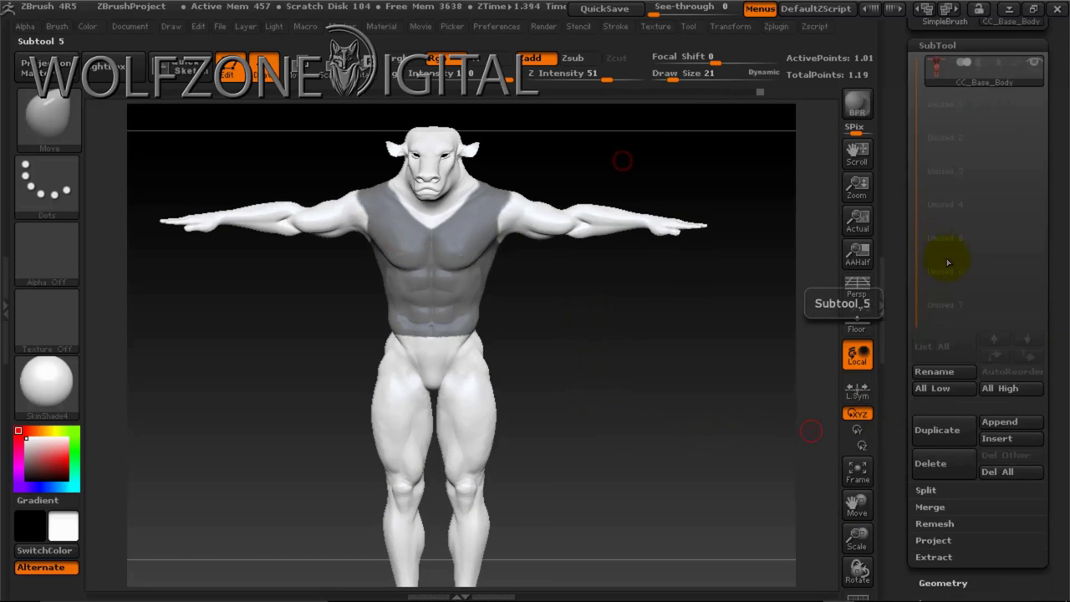
left_click(934, 557)
left_click_drag(1042, 561, 1046, 430)
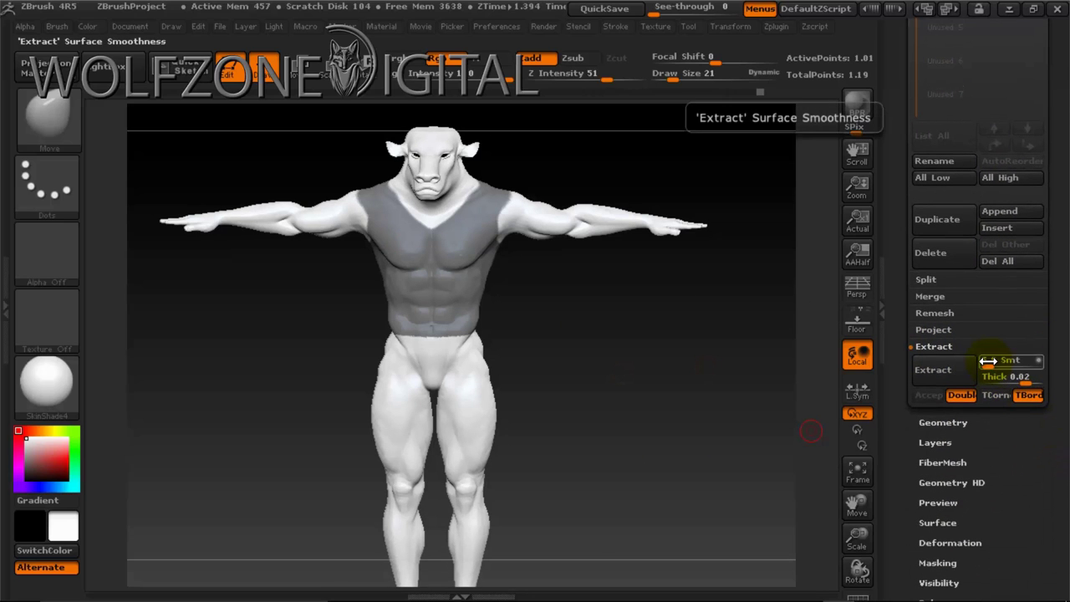
left_click_drag(990, 362, 1046, 368)
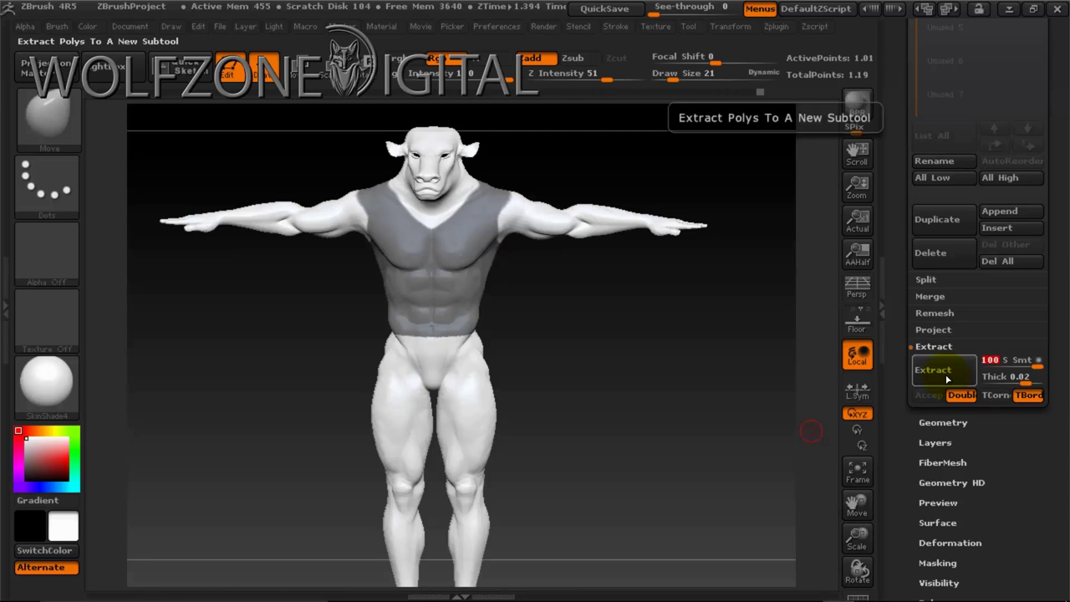
left_click(947, 380)
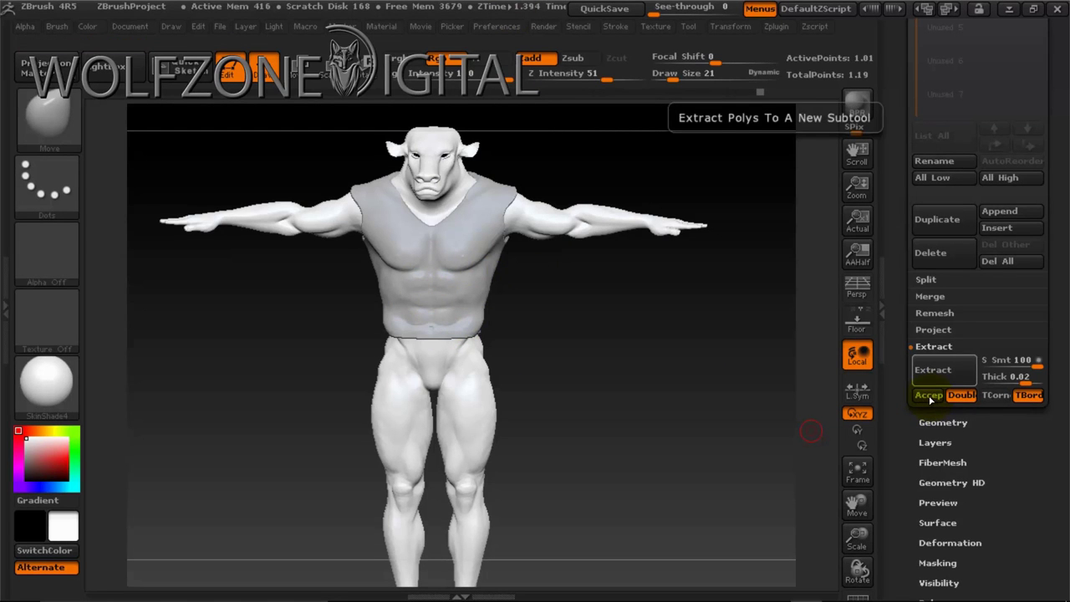
left_click(929, 397)
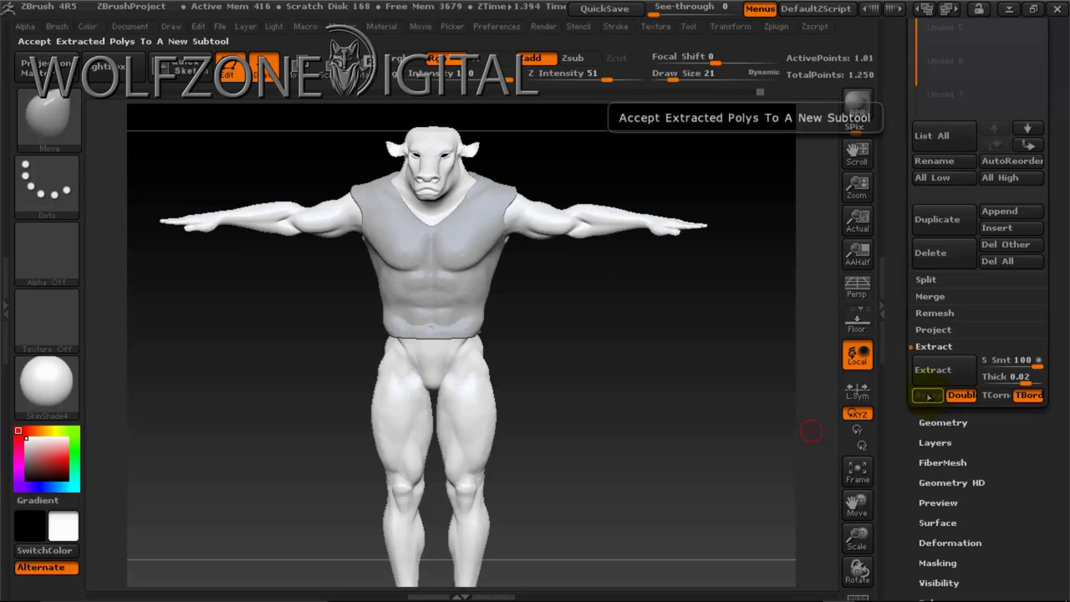
- Make the extracted vest the active subtool and clear its mask
left_click_drag(1060, 108, 1067, 200)
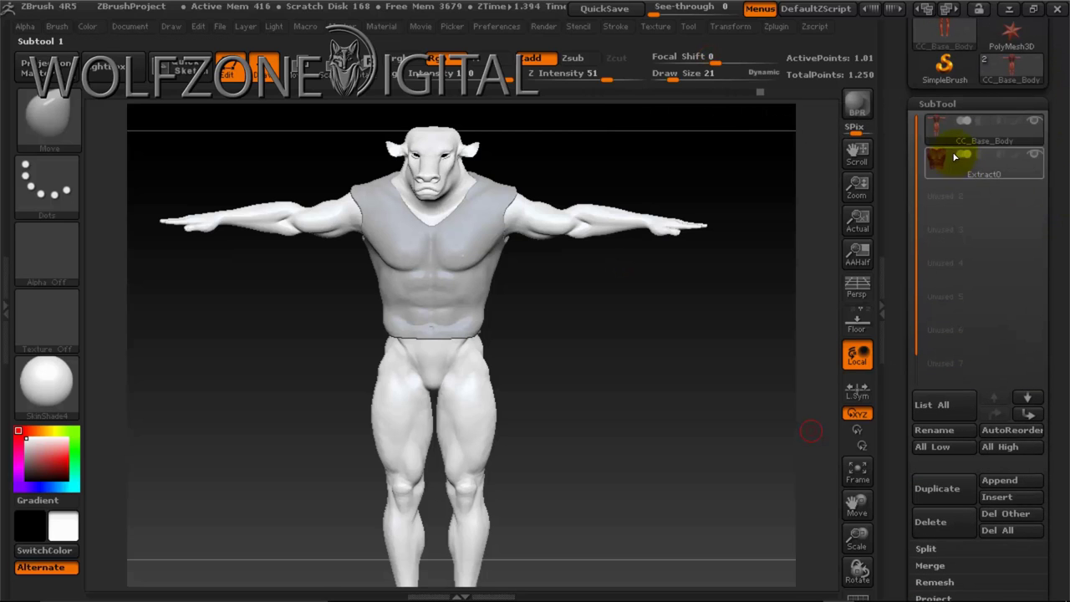
mouse_move(941, 158)
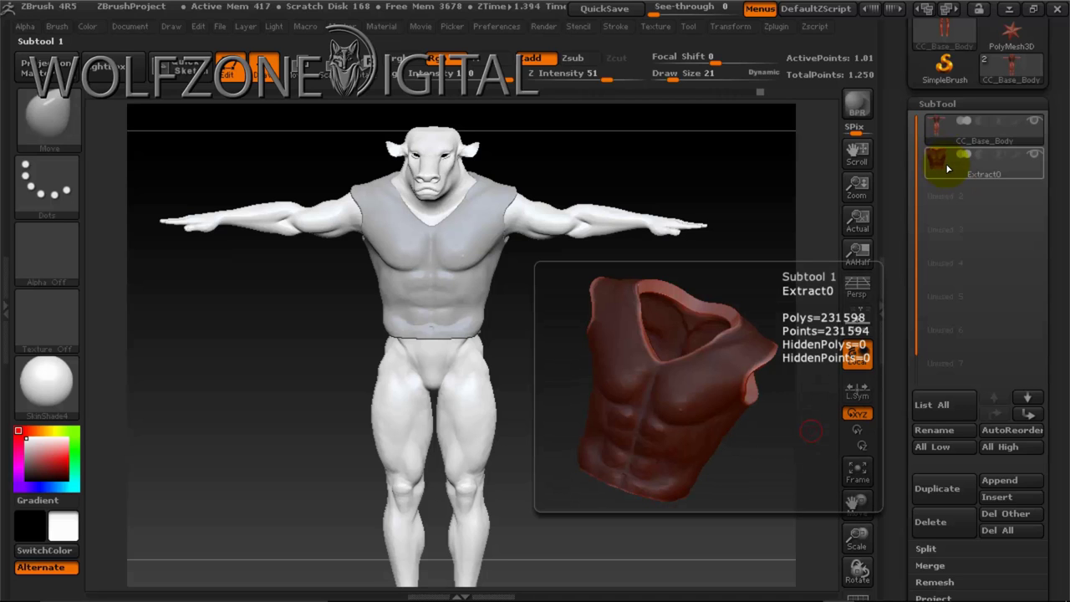
left_click(947, 169)
left_click_drag(1054, 472, 1050, 322)
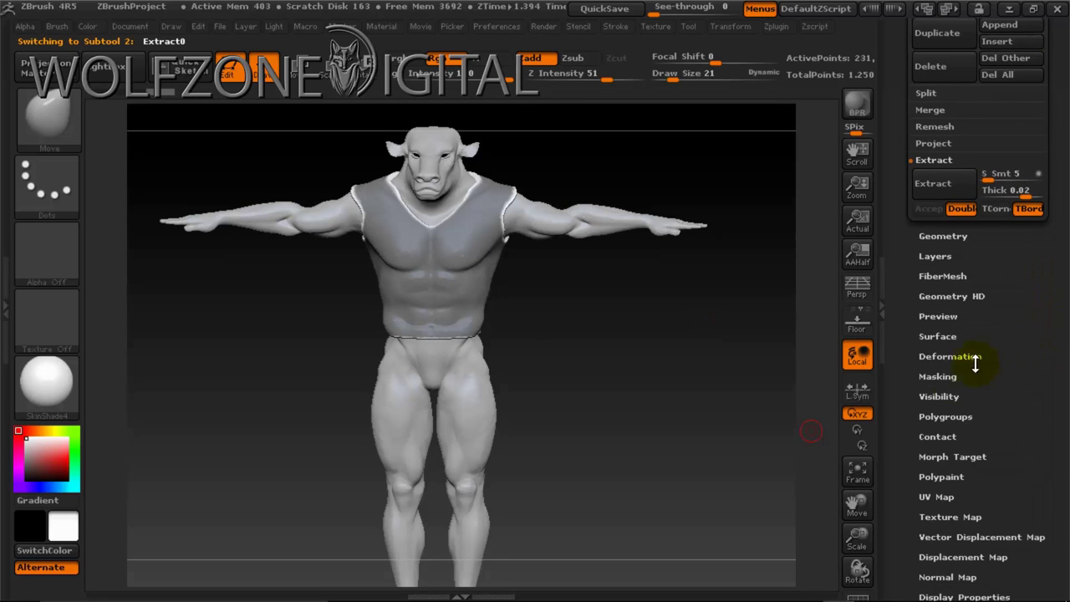
left_click(949, 376)
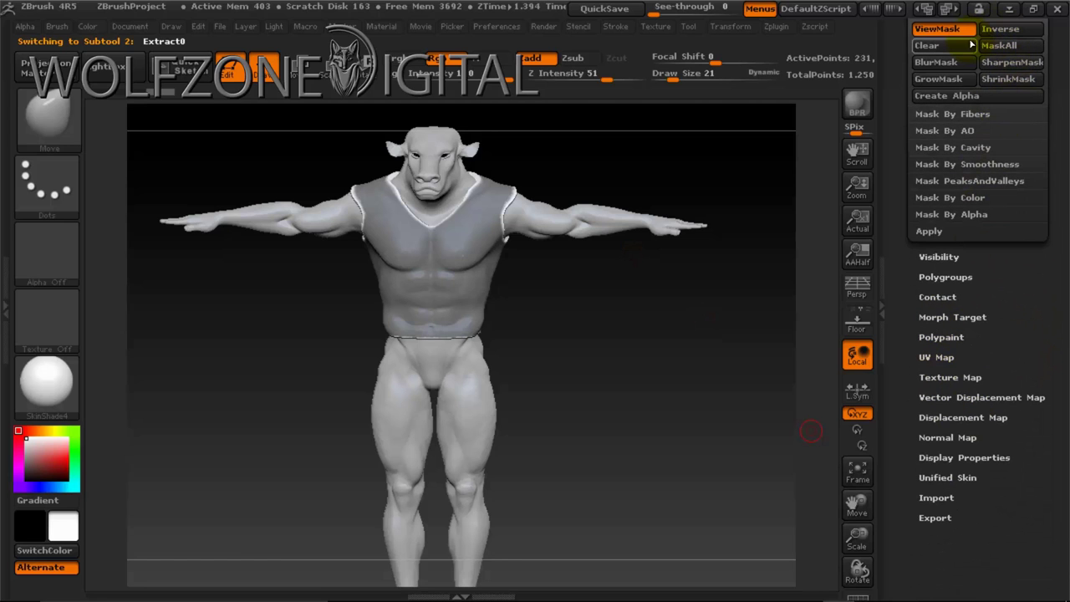
left_click(964, 46)
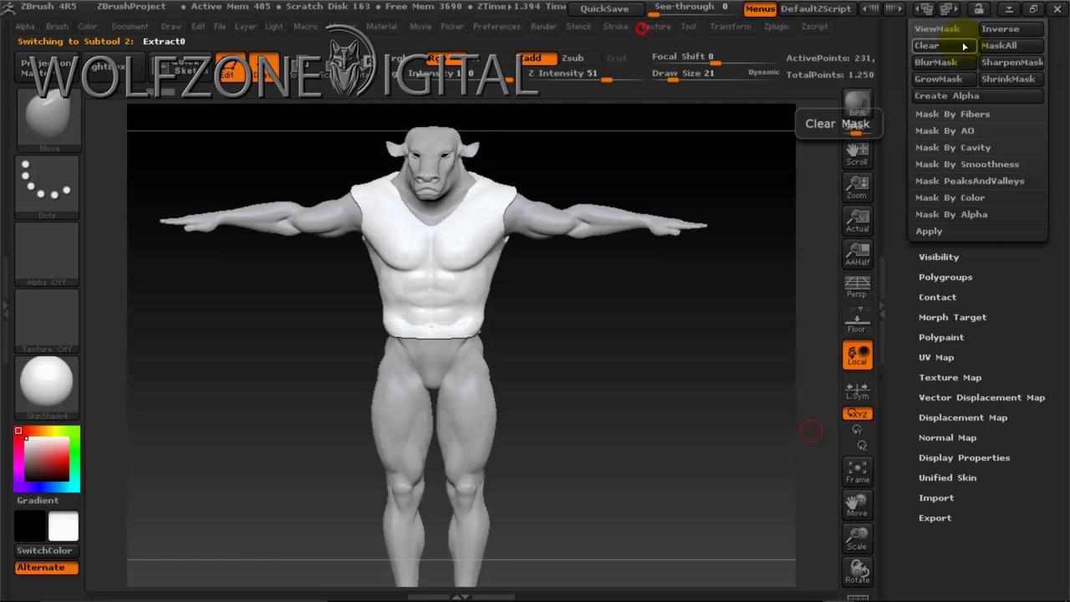
left_click_drag(1051, 114, 1058, 247)
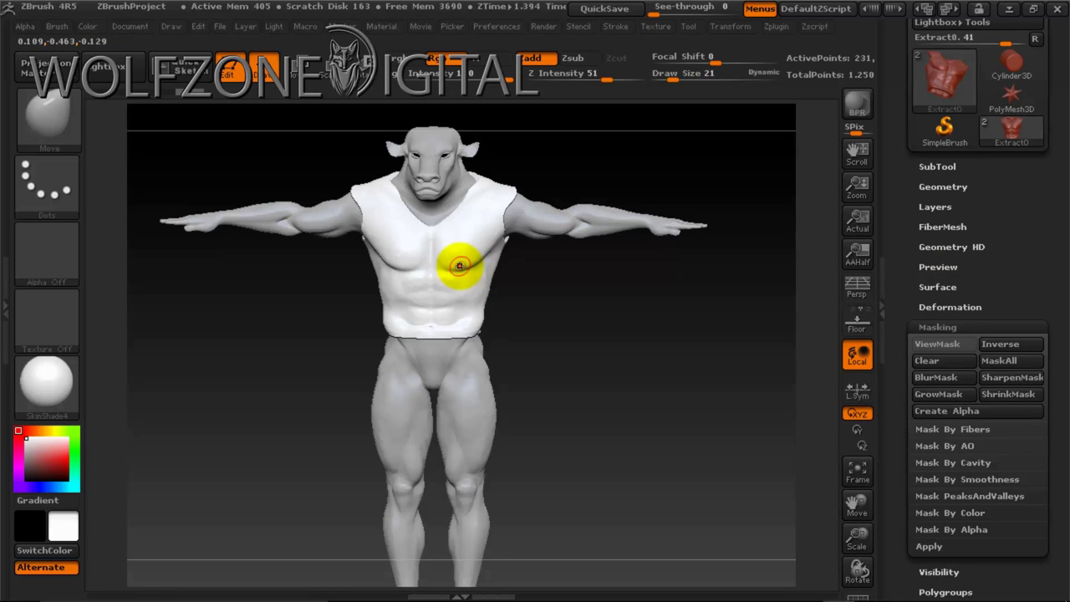
mouse_move(459, 266)
left_mouse_down()
mouse_move(444, 270)
mouse_move(468, 276)
left_mouse_up()
- Turn on the polyframe display and examine the vest's mesh and polygroups around the chest, neckline and armholes
left_click_drag(1052, 136, 1068, 238)
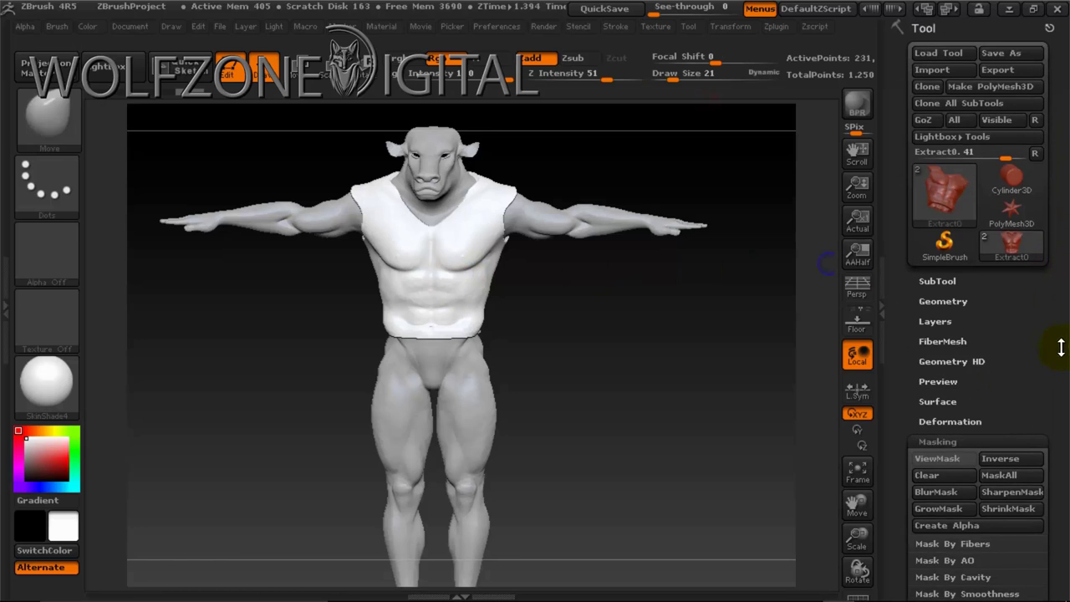
left_click(937, 281)
left_click_drag(943, 298, 908, 151)
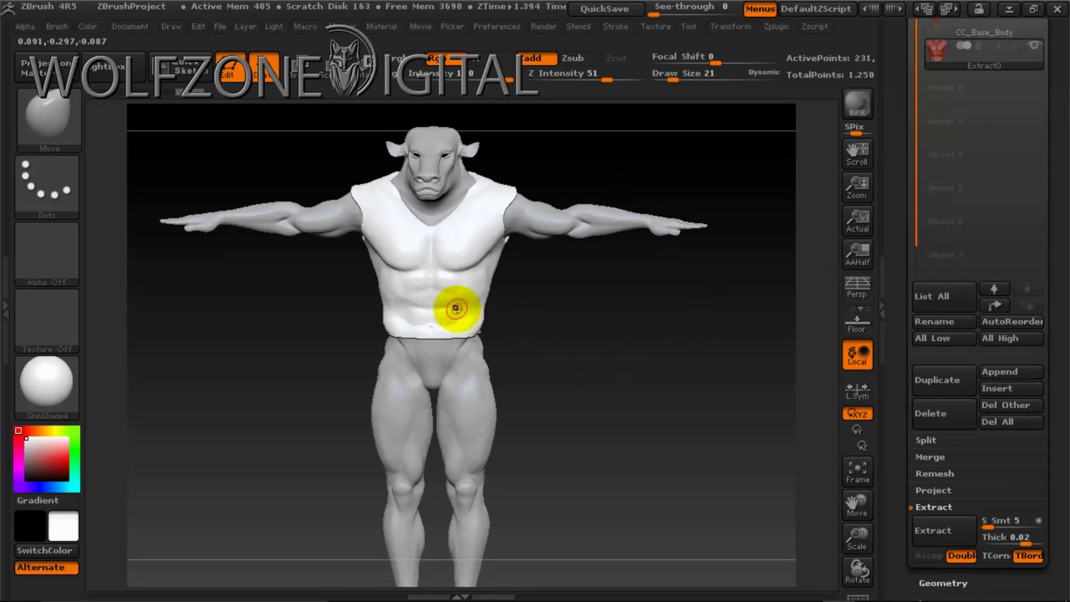
key("shift+f")
left_click_drag(526, 296, 555, 303)
left_click_drag(860, 538, 861, 577)
mouse_move(676, 329)
left_mouse_down()
mouse_move(686, 365)
mouse_move(707, 384)
mouse_move(664, 348)
mouse_move(707, 354)
mouse_move(728, 371)
mouse_move(719, 317)
left_mouse_up()
mouse_move(378, 198)
left_mouse_down()
mouse_move(359, 179)
mouse_move(394, 192)
mouse_move(366, 195)
mouse_move(351, 178)
left_mouse_up()
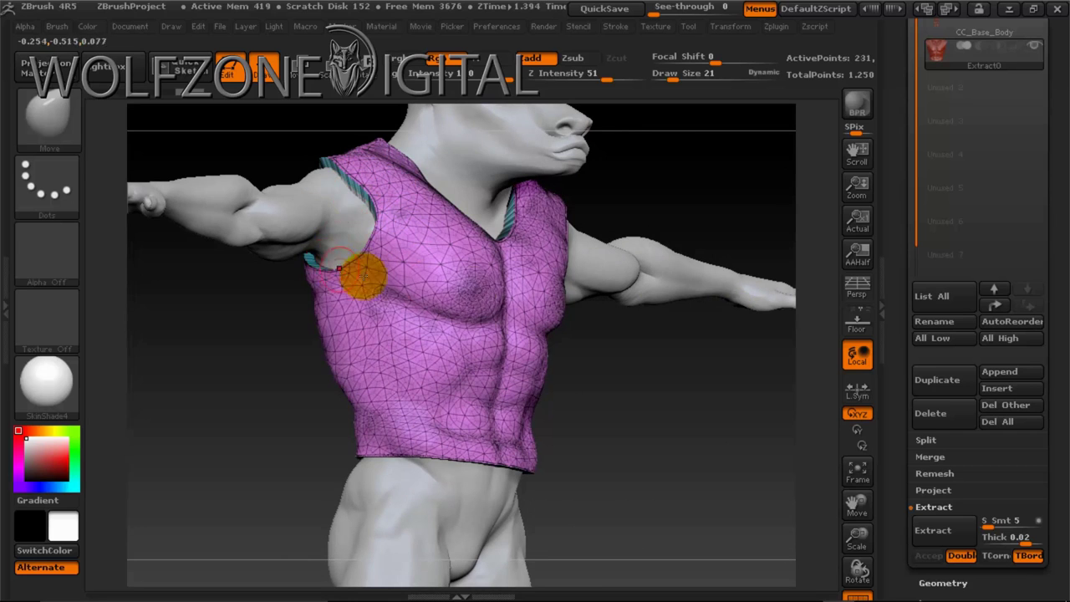
mouse_move(644, 346)
left_mouse_down()
mouse_move(628, 358)
mouse_move(641, 365)
left_mouse_up()
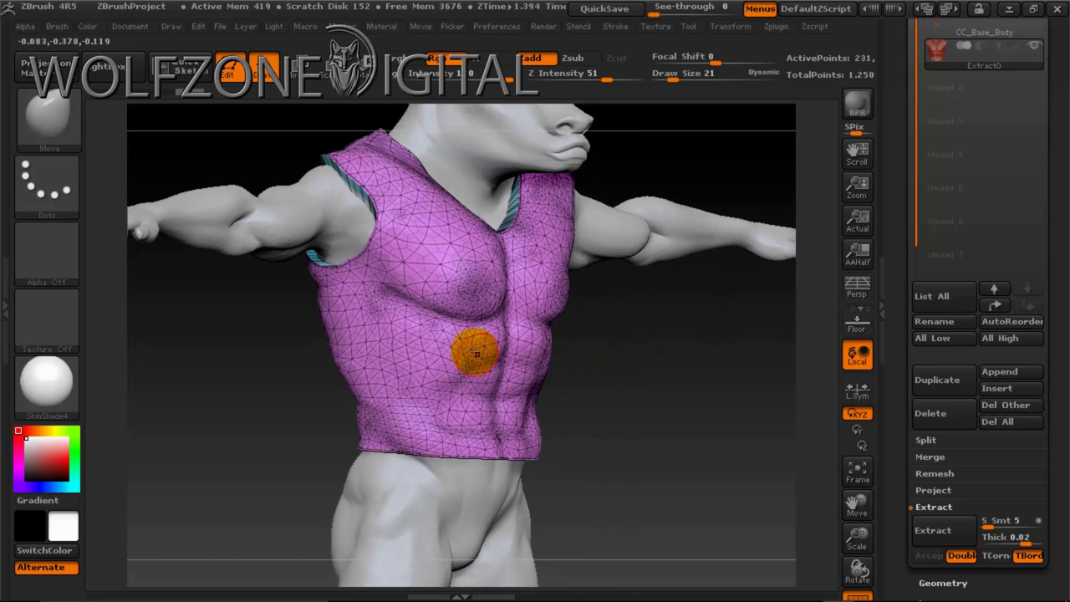
- Isolate the vest's outer surface polygroup and delete the hidden inner and border geometry
key("ctrl+shift")
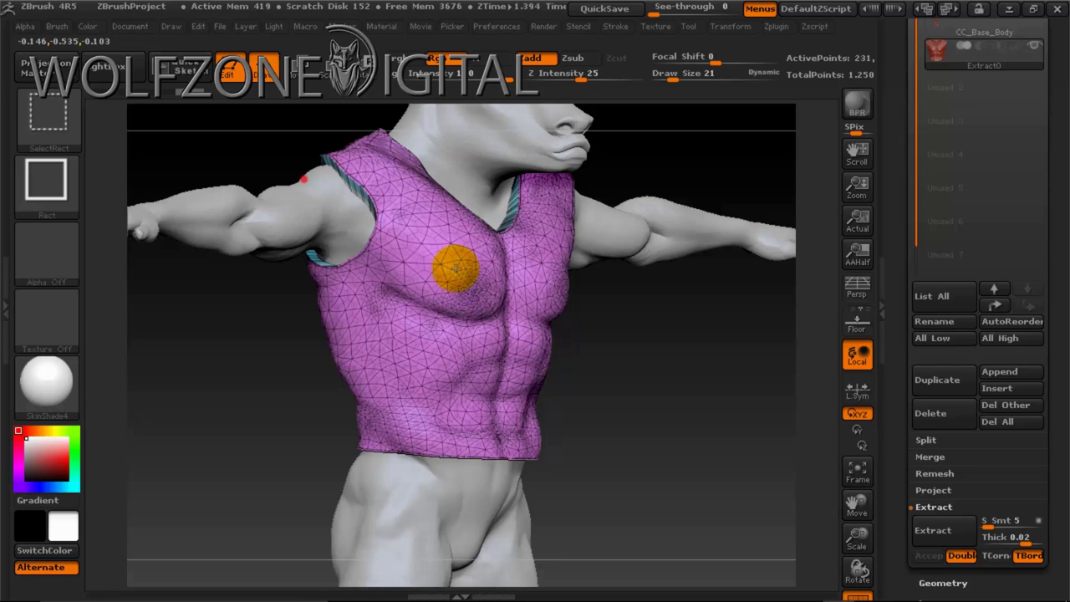
left_click(454, 268, "ctrl+shift")
mouse_move(640, 354)
left_mouse_down()
mouse_move(700, 361)
mouse_move(640, 315)
mouse_move(651, 377)
mouse_move(604, 373)
left_mouse_up()
mouse_move(643, 311)
left_mouse_down()
mouse_move(660, 342)
mouse_move(652, 329)
left_mouse_up()
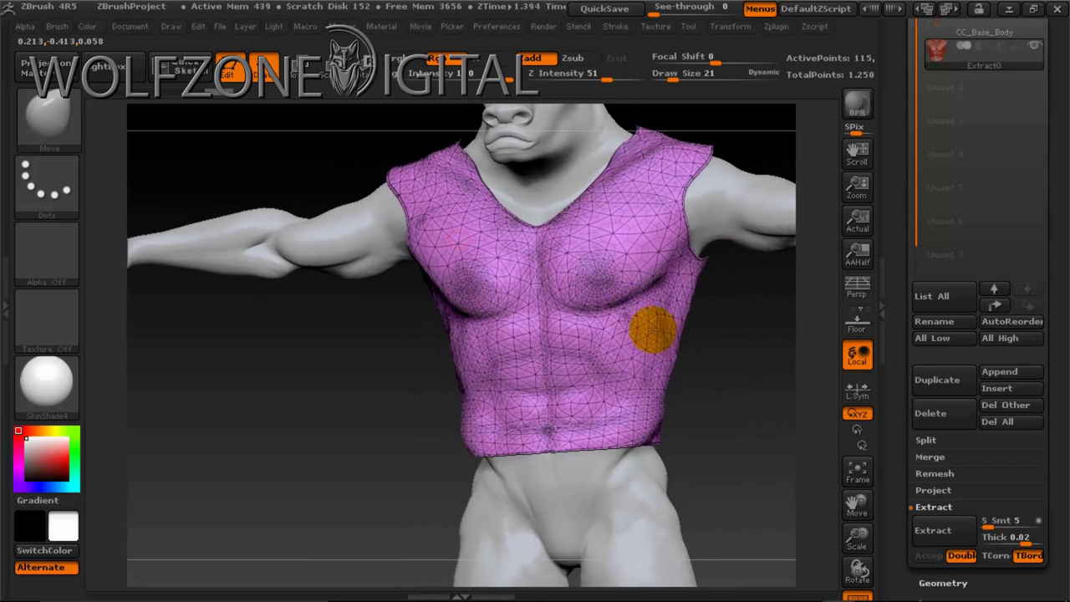
left_click_drag(702, 356, 714, 372)
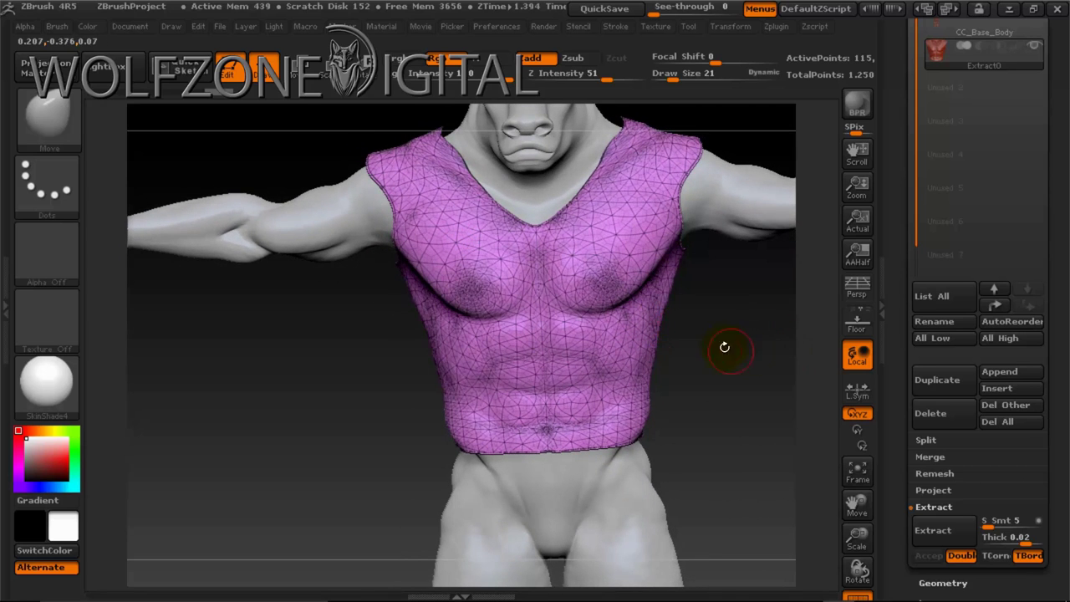
left_click_drag(1054, 468, 1055, 269)
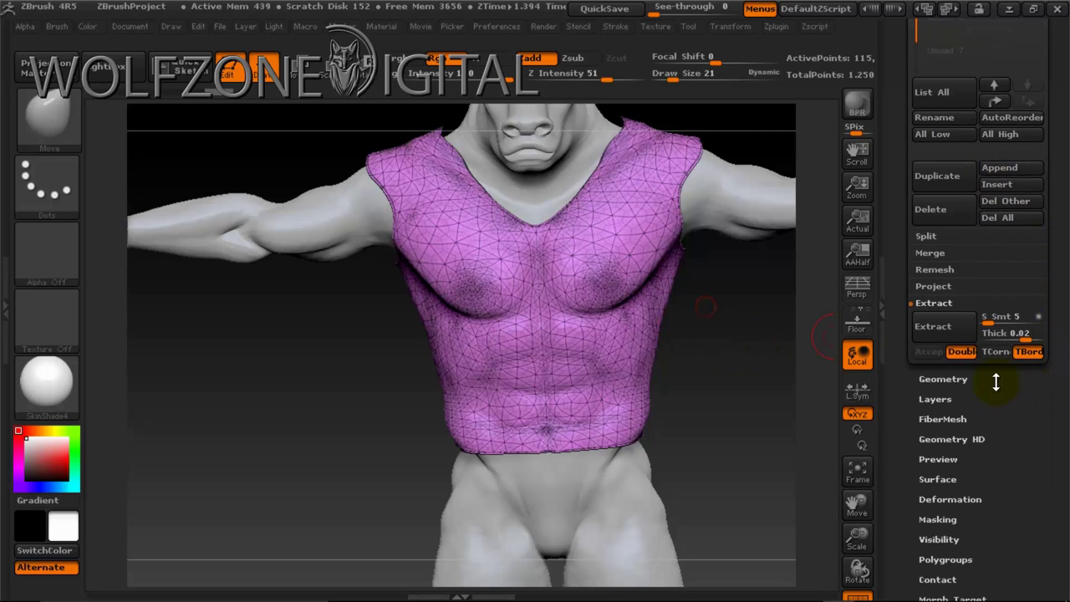
left_click(950, 381)
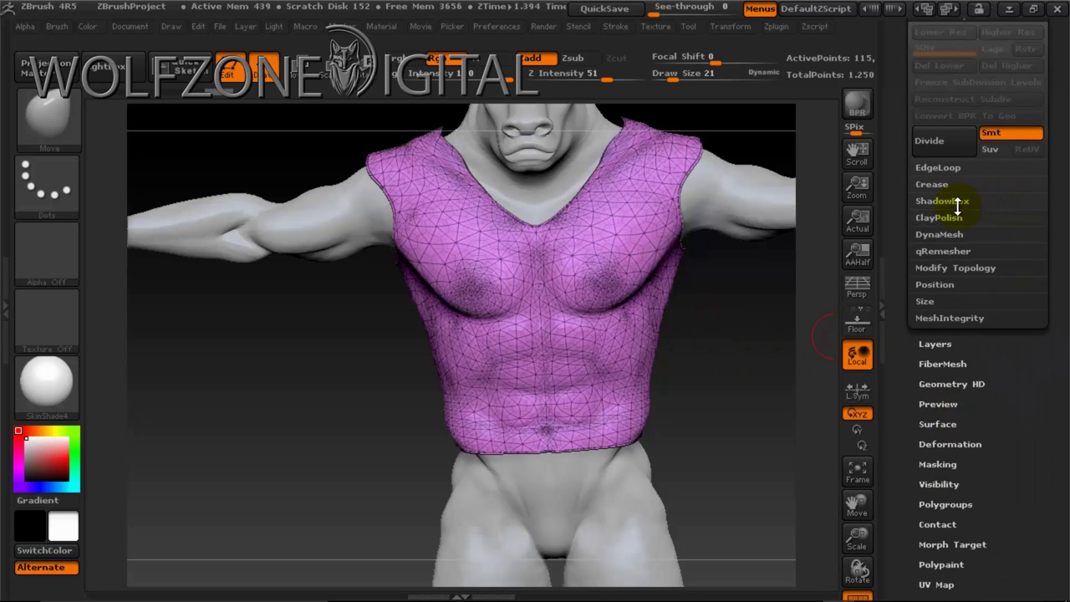
left_click(935, 269)
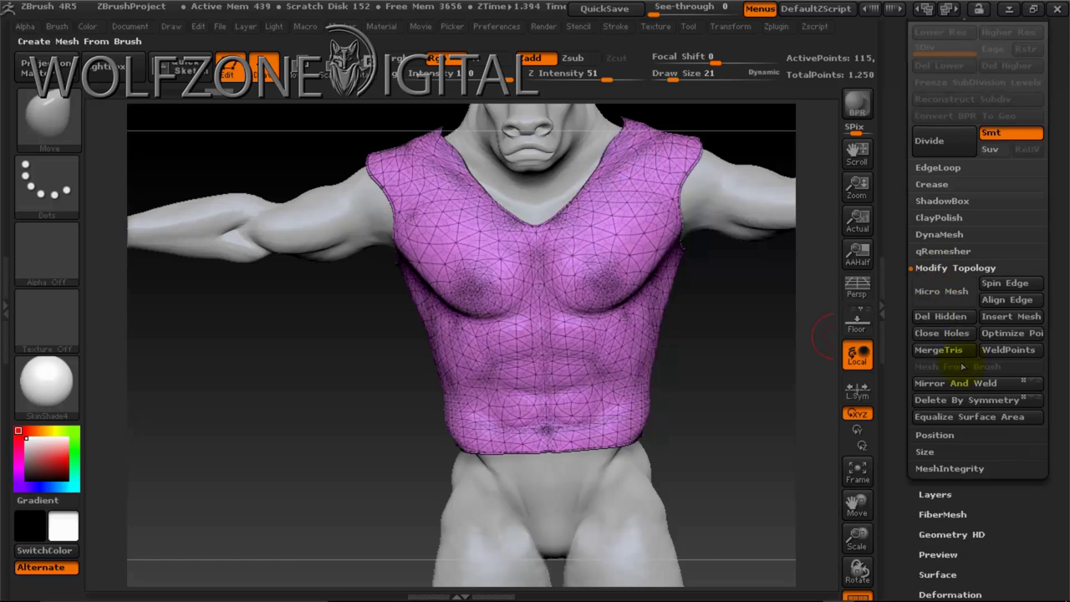
left_click(941, 318)
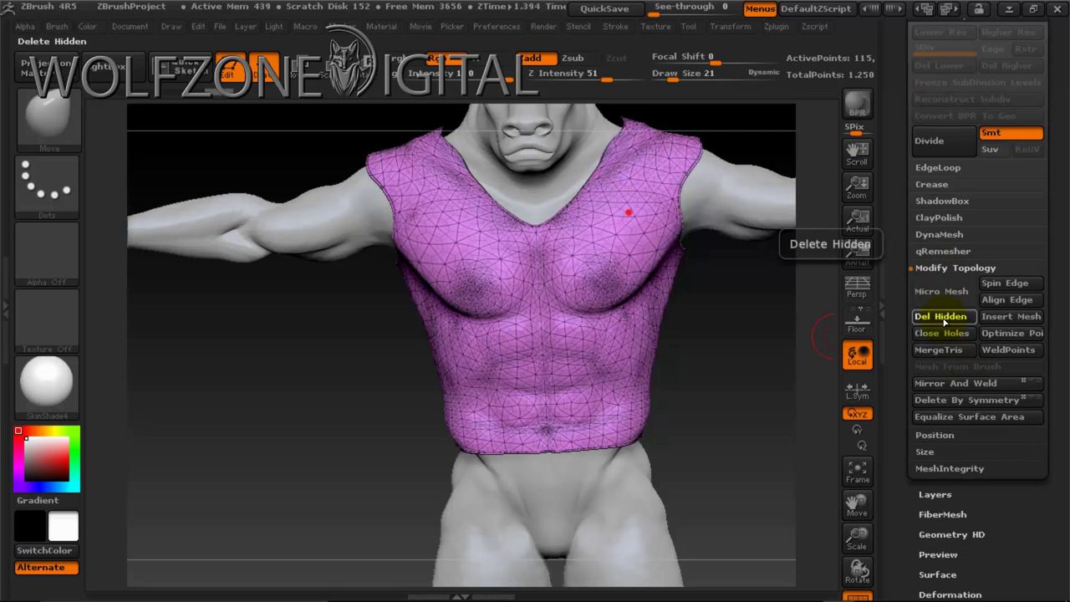
- Retopologize the single-layer vest with QRemesher, using Half as the target polygon count
left_click_drag(719, 321, 695, 346)
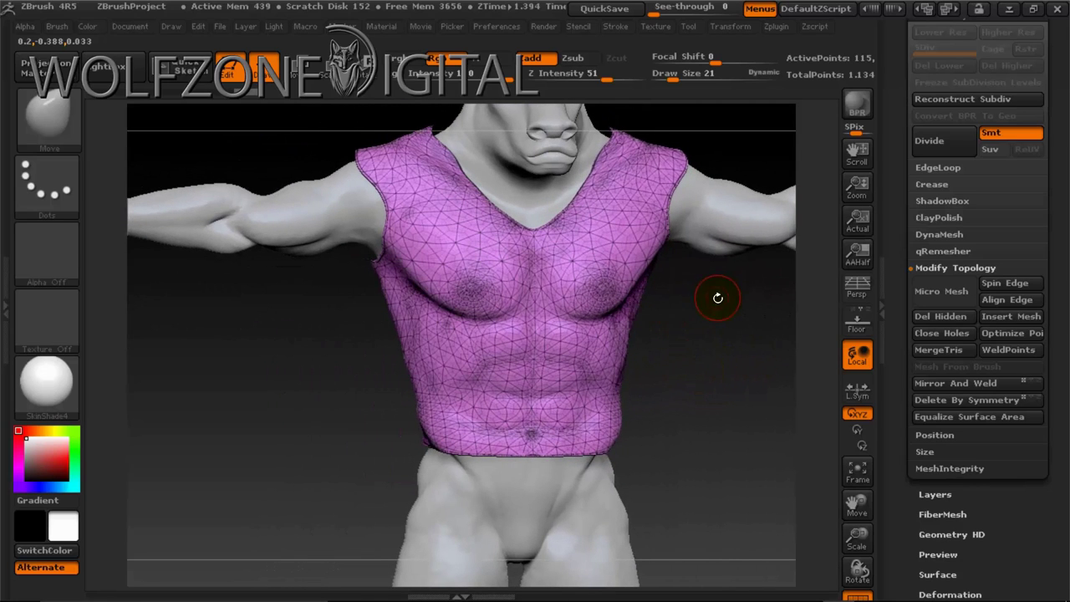
left_click_drag(716, 296, 704, 306, "shift")
left_click_drag(854, 502, 794, 501)
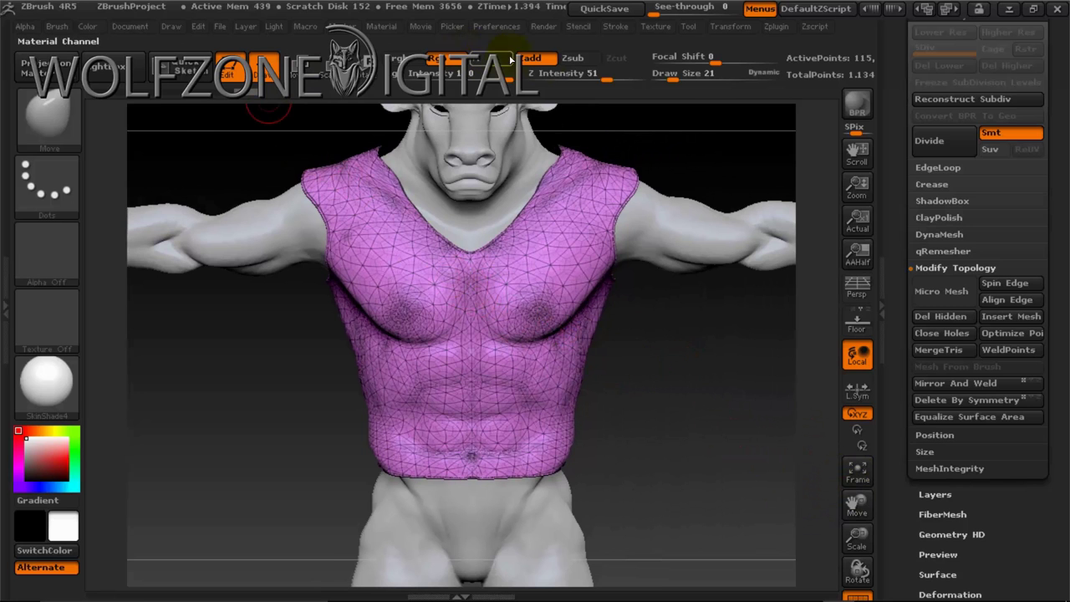
left_click(857, 470)
left_click_drag(725, 415, 785, 439)
left_click_drag(856, 503, 844, 479)
left_click_drag(859, 539, 846, 473)
mouse_move(608, 331)
left_mouse_down()
mouse_move(492, 322)
mouse_move(641, 337)
mouse_move(618, 320)
left_mouse_up()
left_click_drag(1044, 167, 1062, 207)
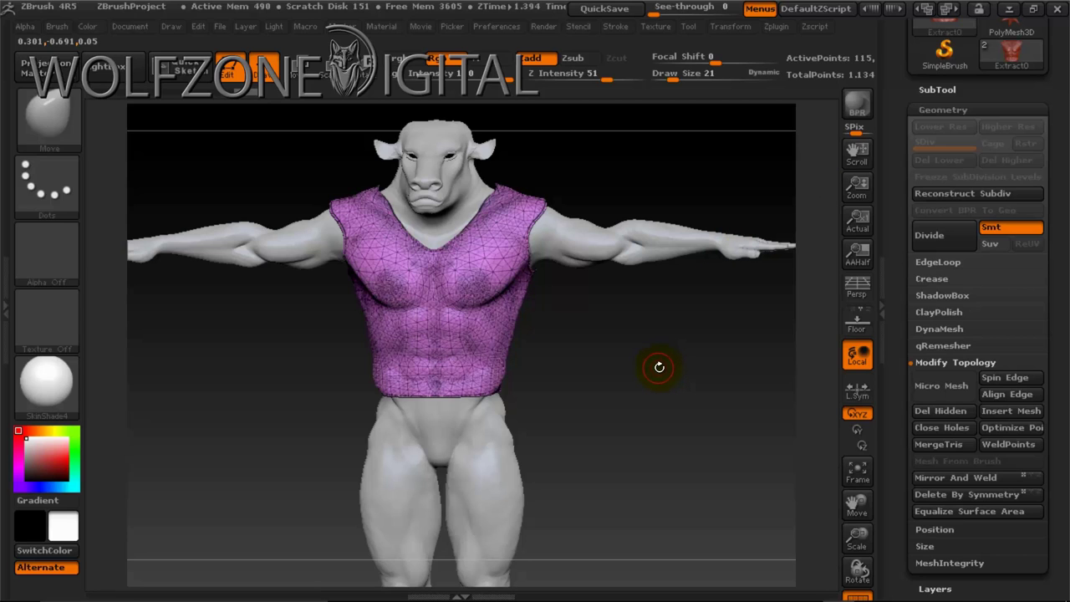
left_click(942, 345)
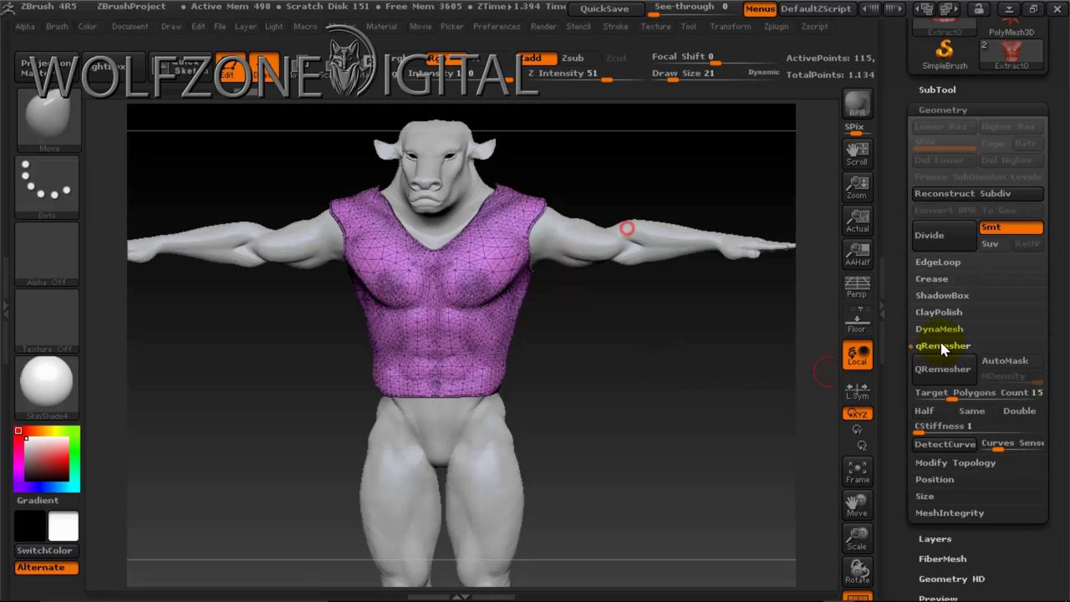
left_click(924, 410)
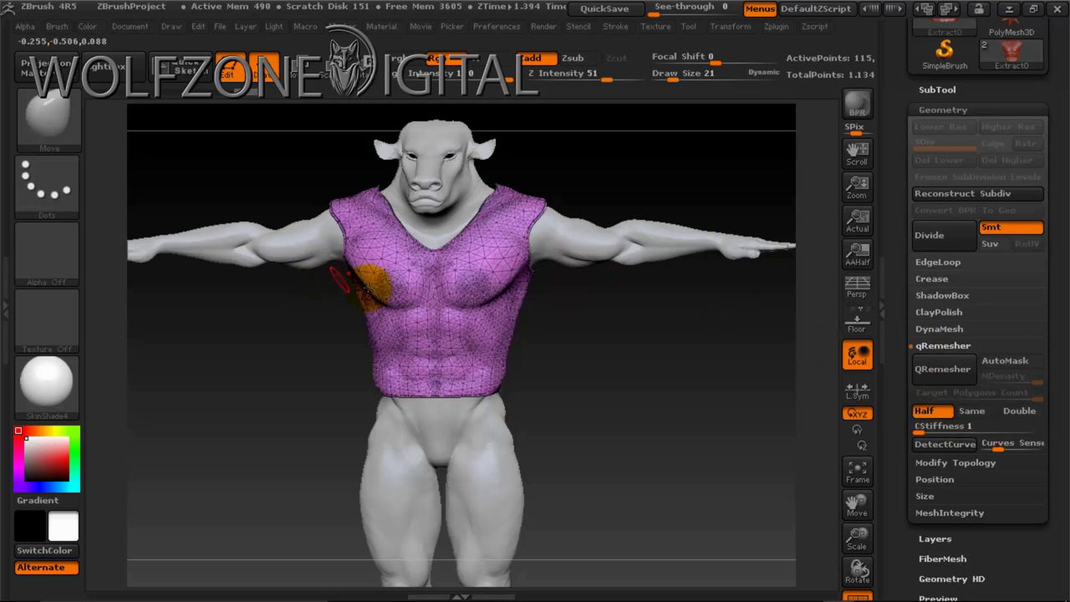
left_click(938, 374)
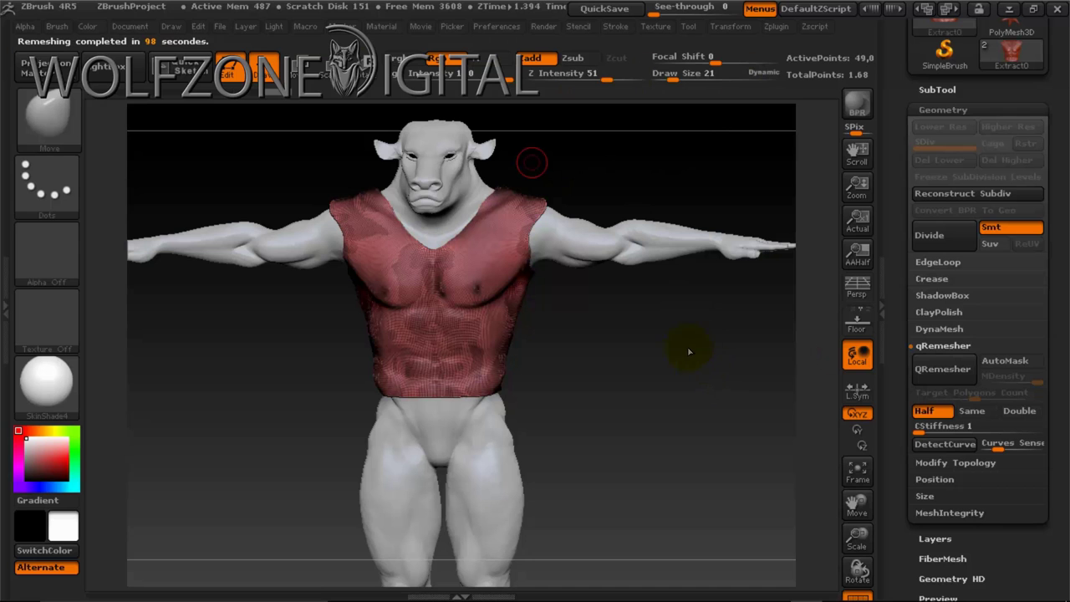
- Run QRemesher on the vest once more at the Half setting to reduce its polygon density further
left_click_drag(680, 357, 710, 362)
left_click_drag(863, 537, 889, 496)
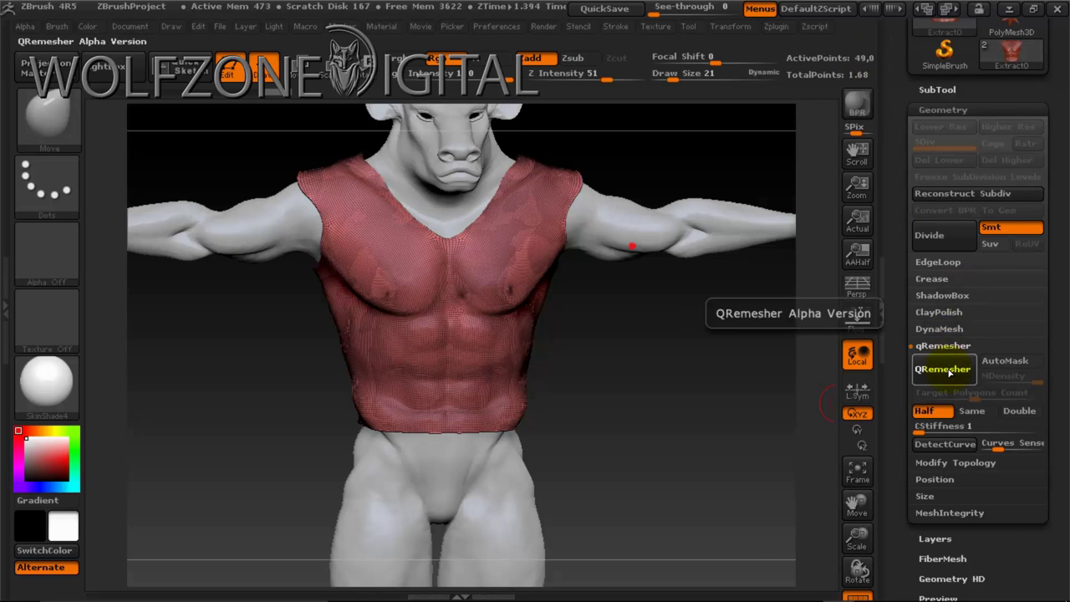
left_click(945, 370)
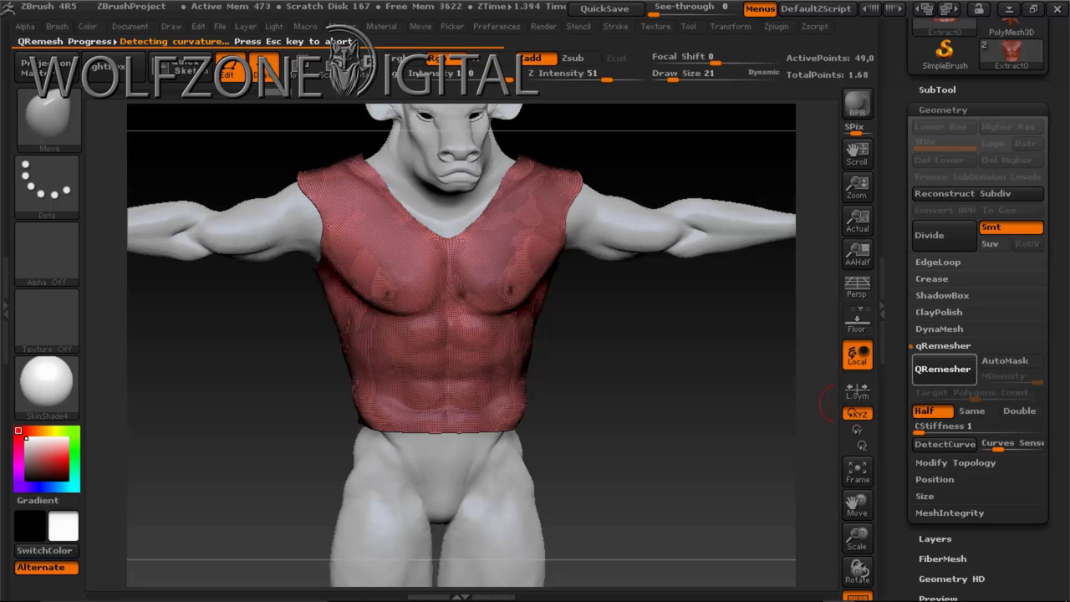
left_click_drag(714, 368, 694, 364)
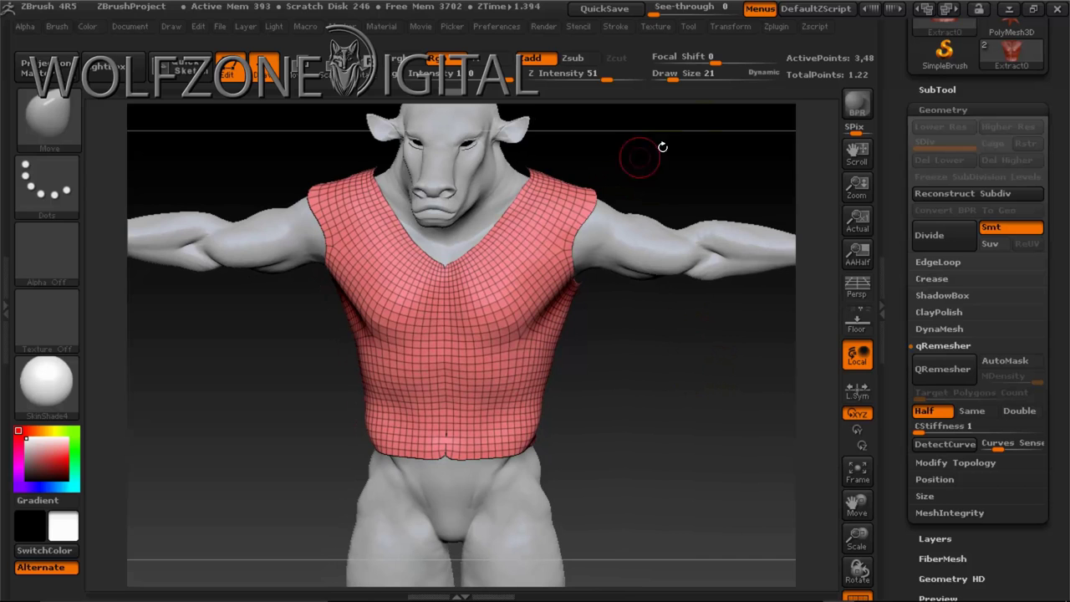
- Unwrap the vest in UV Master with Symmetry enabled
left_click(779, 26)
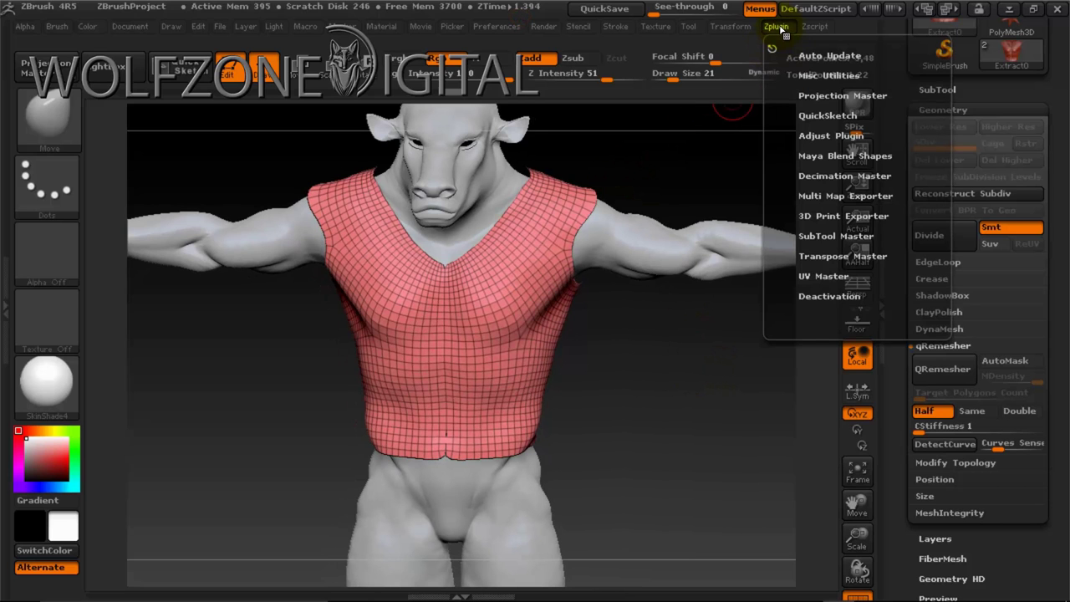
left_click(823, 276)
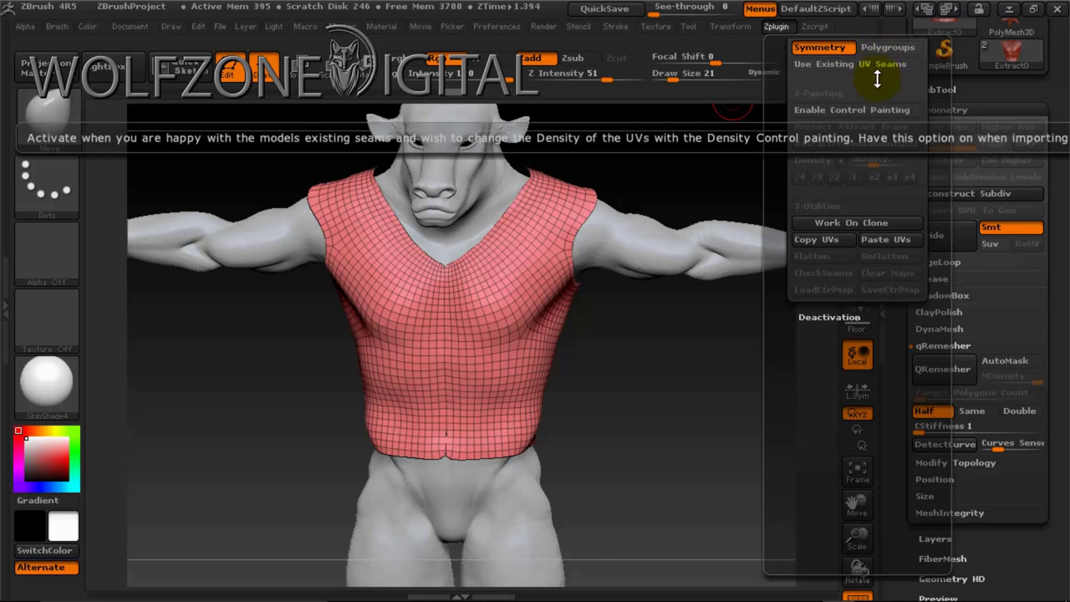
left_click_drag(940, 89, 936, 115)
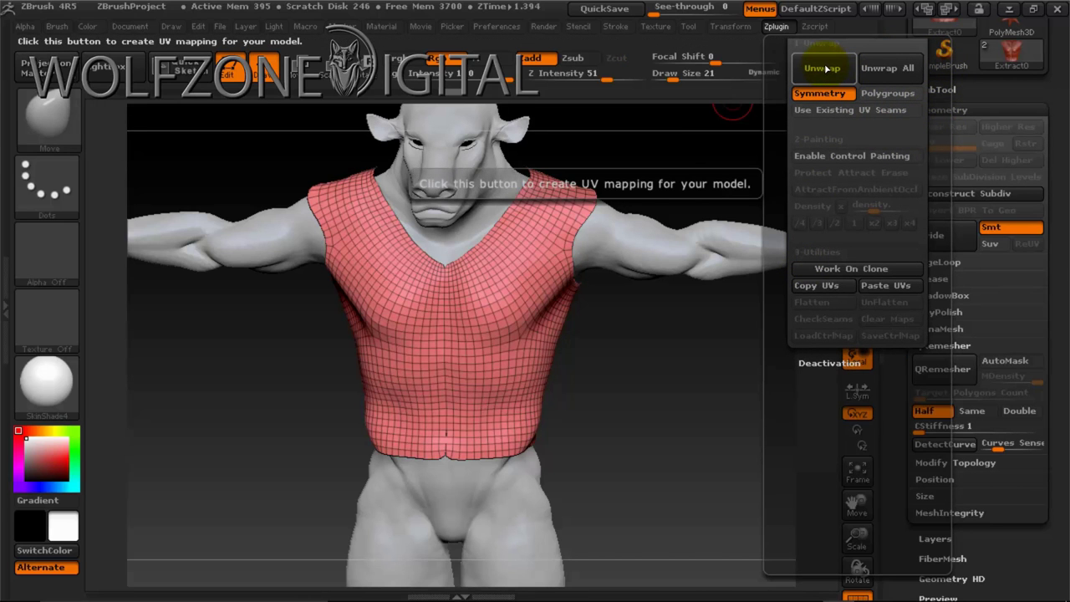
left_click_drag(638, 327, 778, 165)
left_click_drag(622, 319, 626, 350)
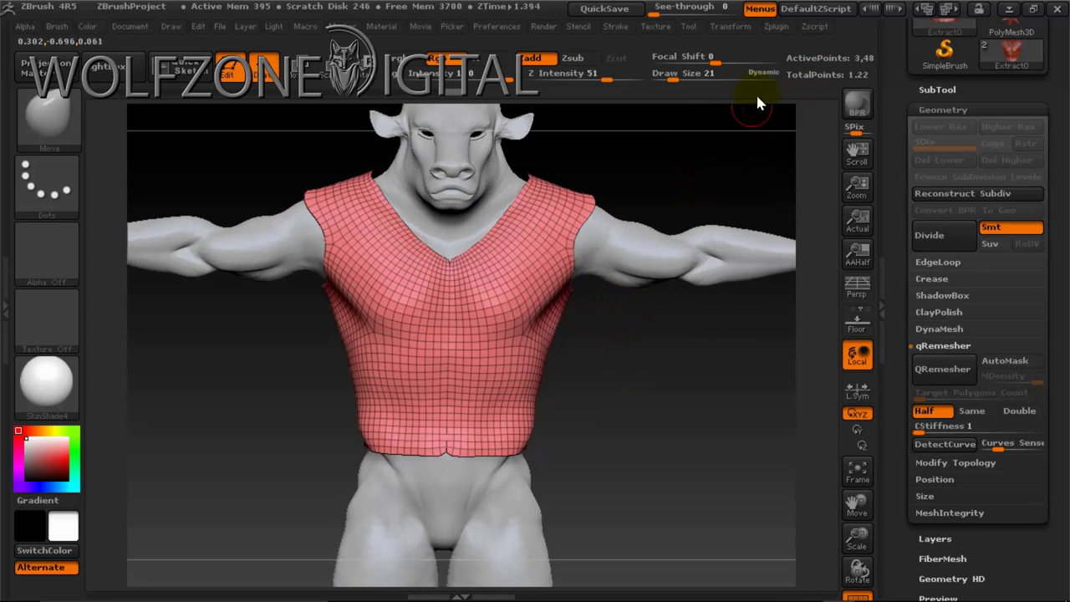
left_click(777, 28)
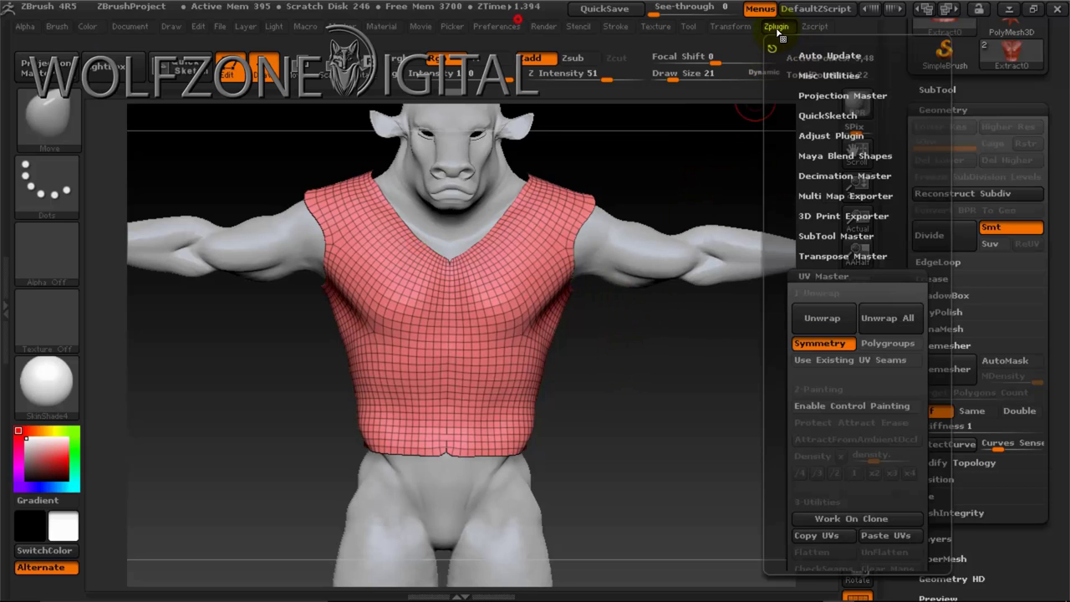
left_click(817, 324)
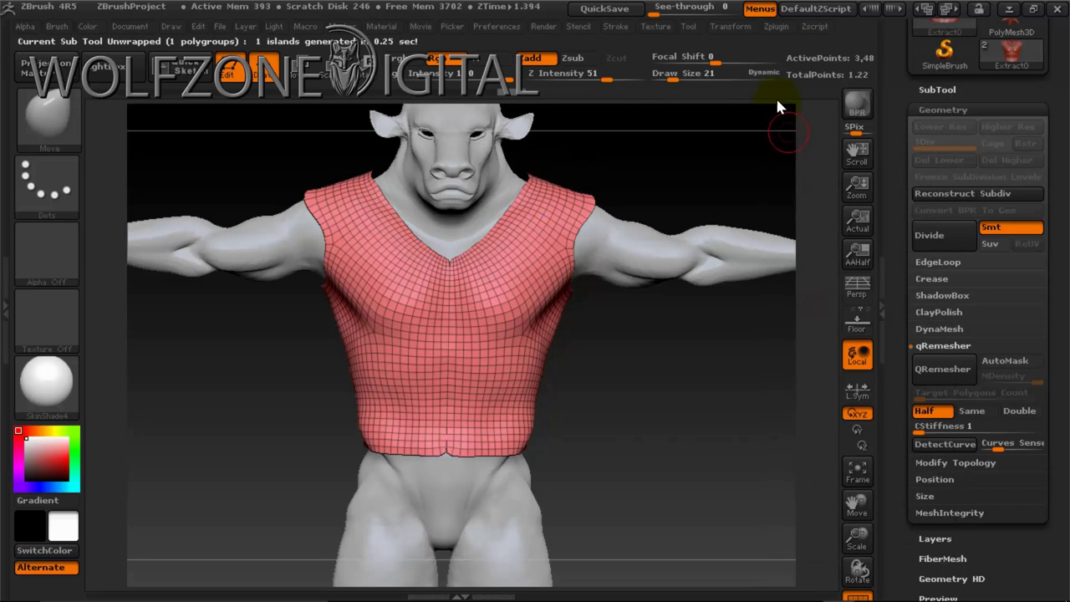
- Display the UV seams with CheckSeams and examine where they run on the vest
left_click(782, 30)
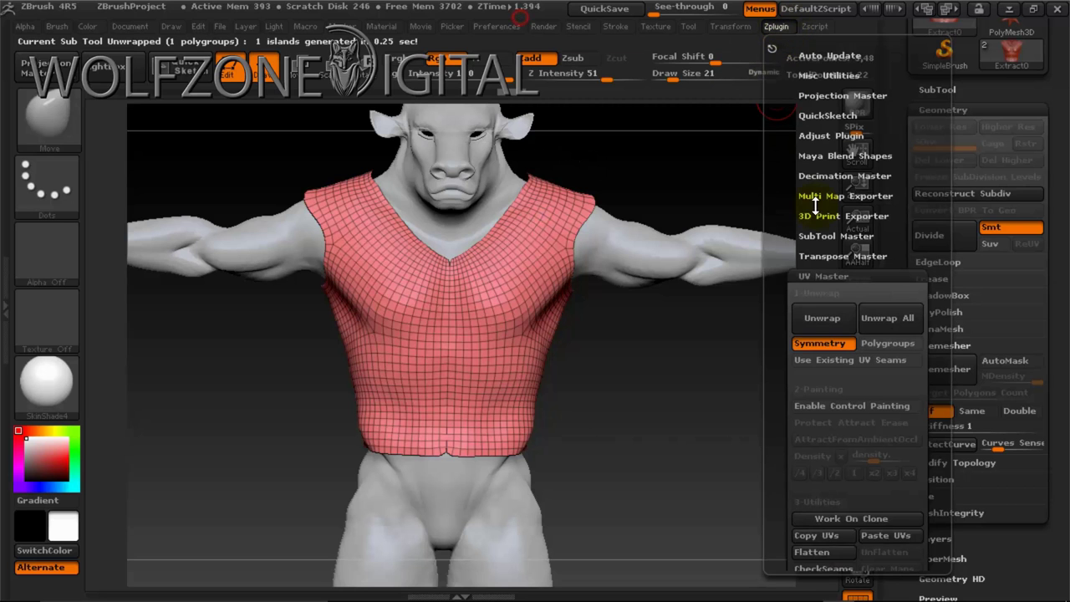
left_click(834, 568)
mouse_move(740, 490)
left_mouse_down()
mouse_move(652, 375)
mouse_move(484, 354)
mouse_move(605, 366)
mouse_move(690, 354)
mouse_move(437, 282)
left_mouse_up()
mouse_move(657, 432)
left_mouse_down()
mouse_move(667, 458)
mouse_move(645, 454)
mouse_move(650, 435)
mouse_move(574, 443)
mouse_move(526, 430)
mouse_move(597, 444)
mouse_move(714, 418)
mouse_move(671, 408)
mouse_move(700, 436)
left_mouse_up()
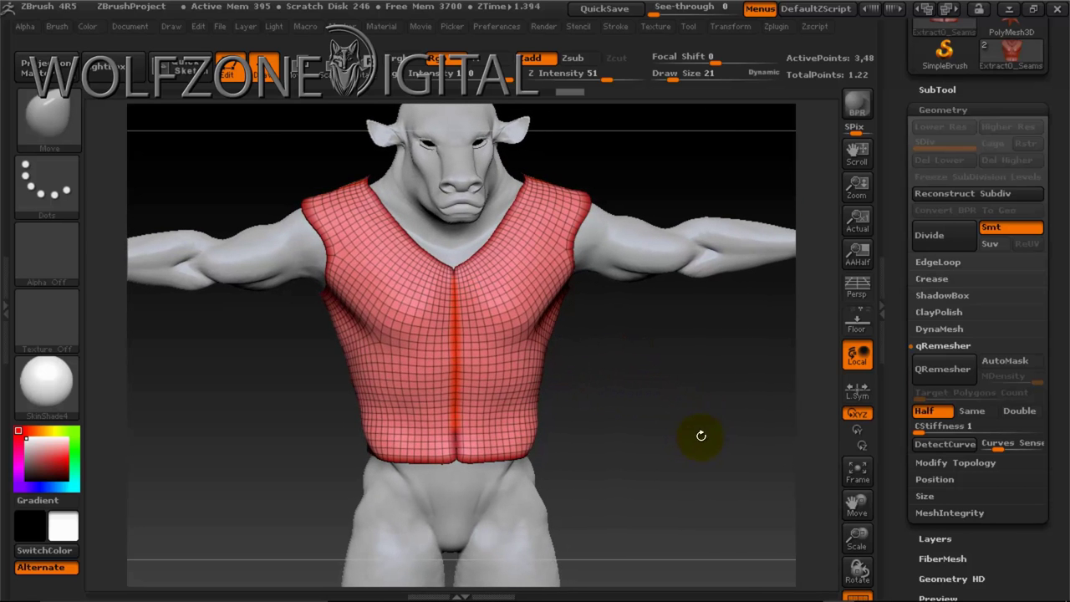
- Flatten the vest to inspect its UV layout, and unflatten it to return to the 3D model
left_click(776, 26)
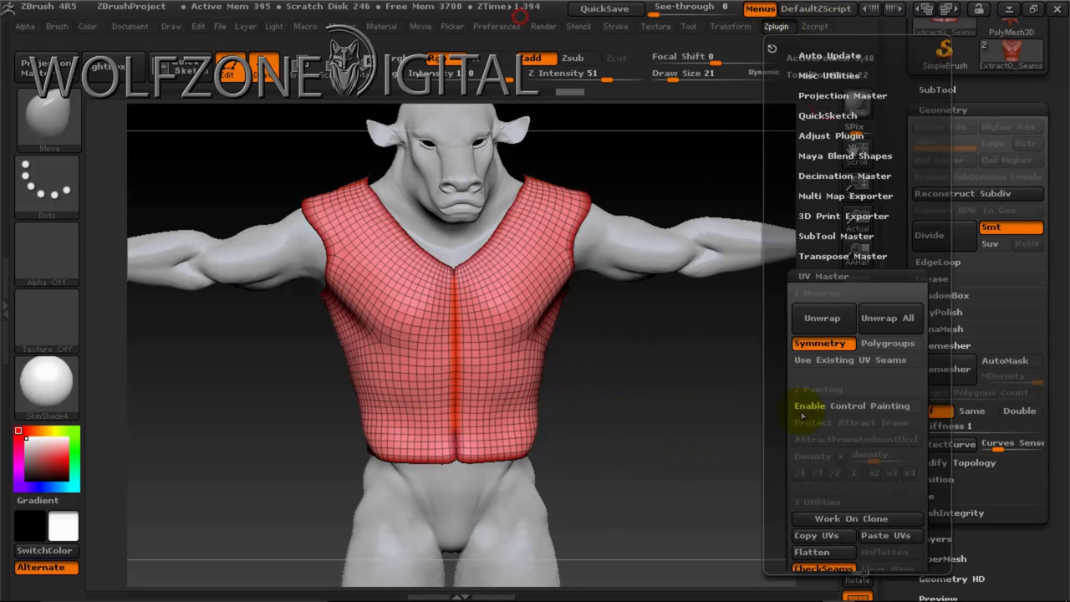
left_click(828, 551)
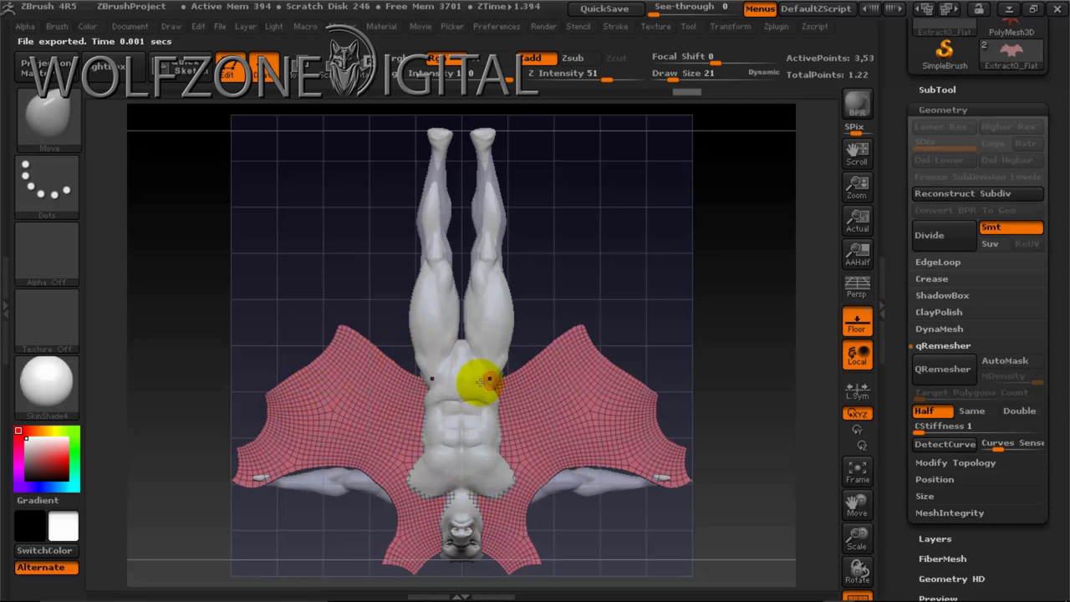
left_click(774, 30)
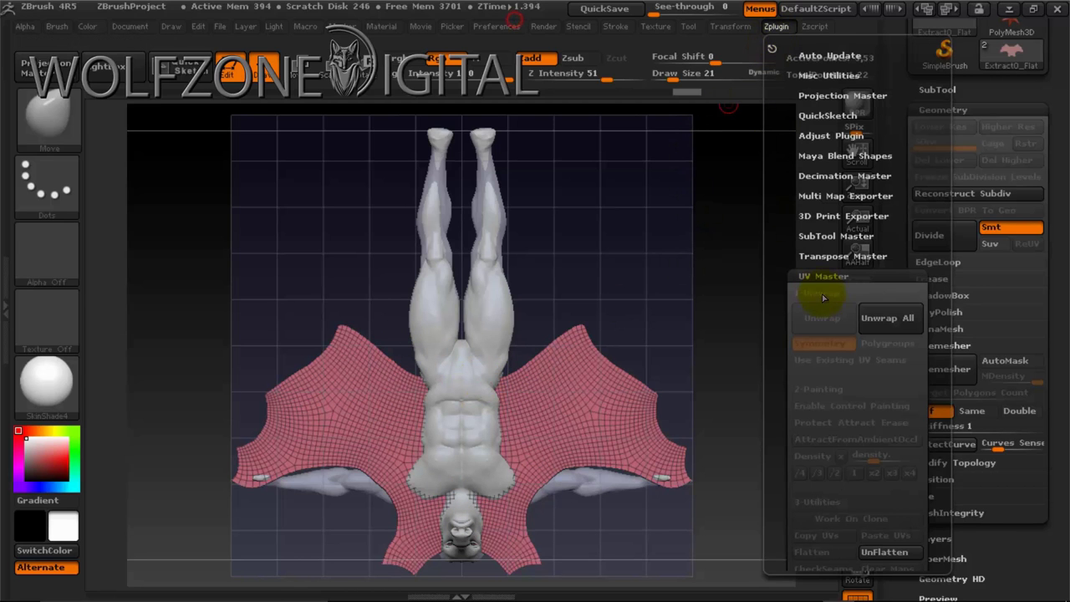
left_click(897, 554)
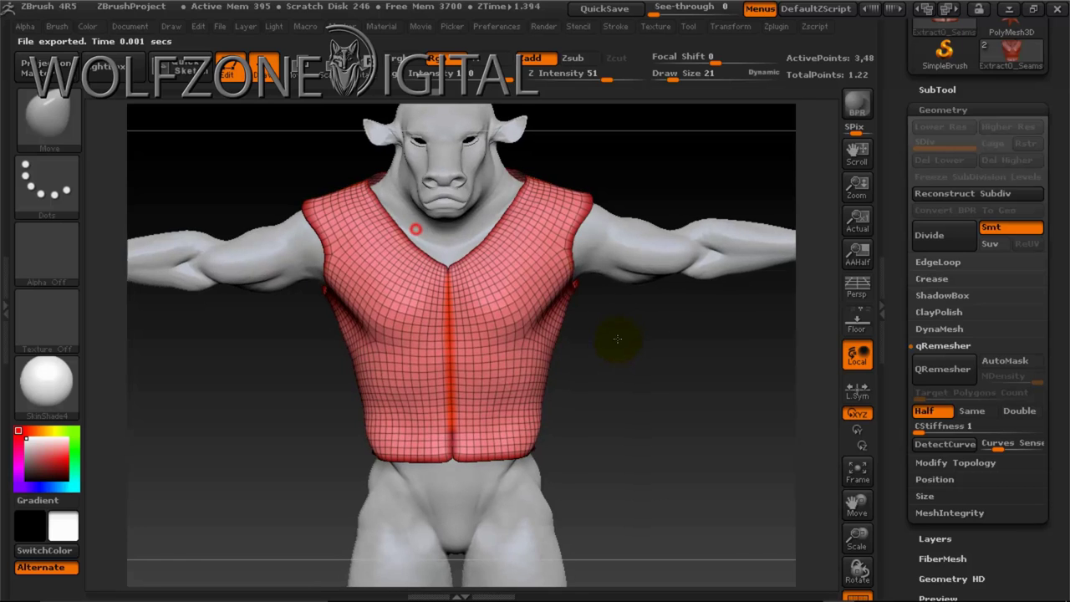
- Enable Control Painting in UV Master and choose Protect for marking areas that must stay free of seams
left_click(776, 30)
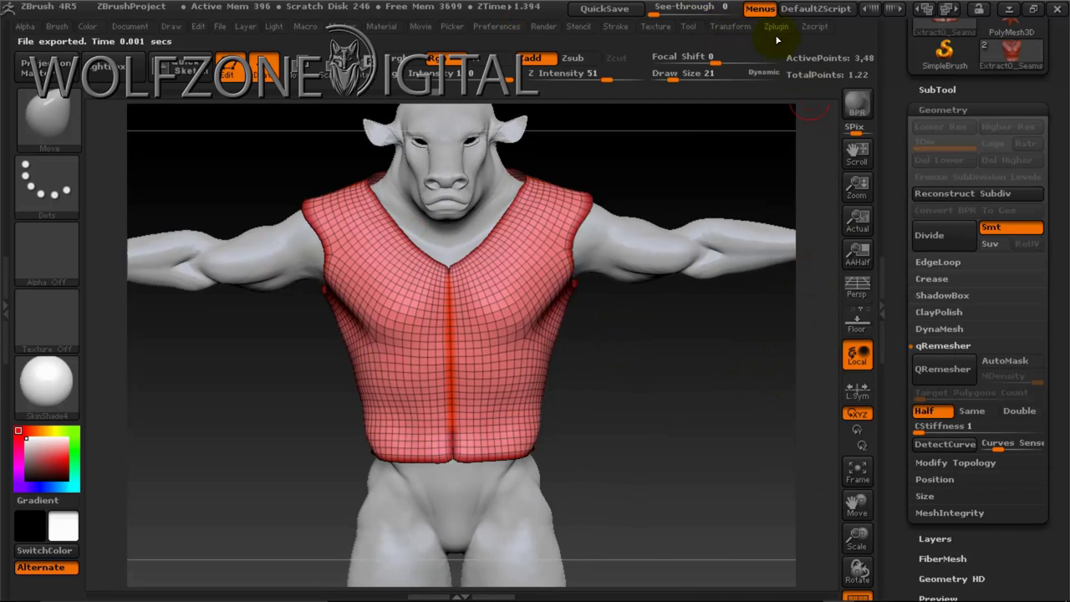
left_click(775, 35)
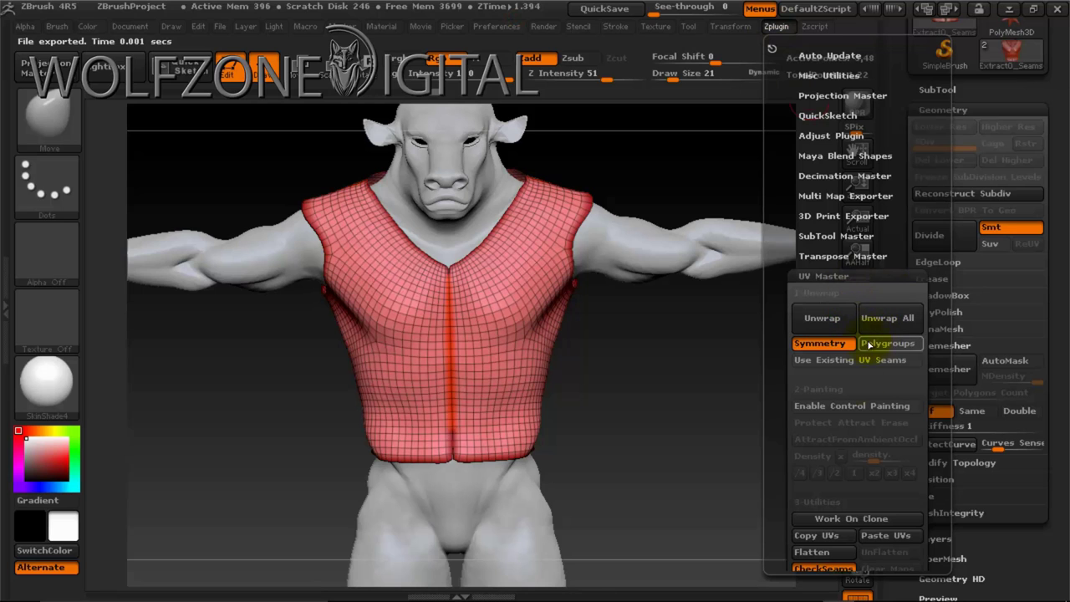
left_click(850, 407)
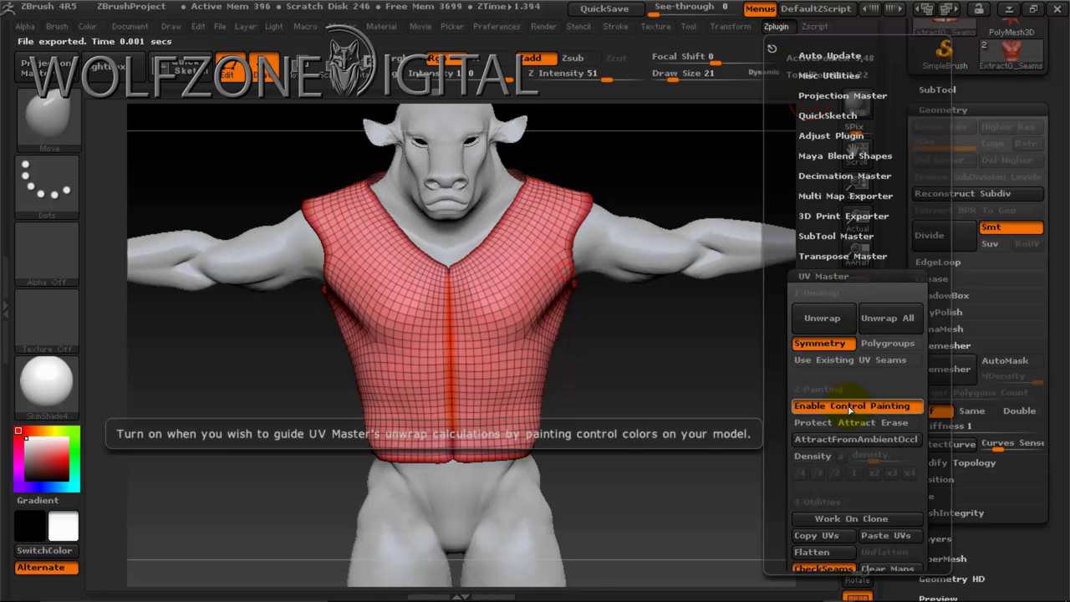
left_click(802, 428)
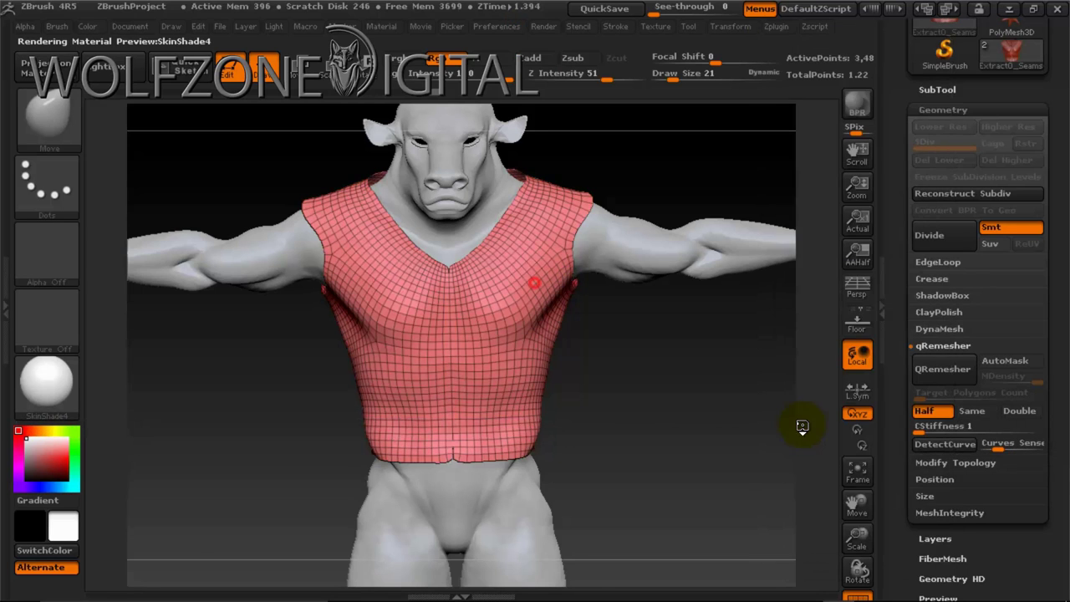
- Set up the Standard brush for painting colour only, with Z Intensity at 0 and the Rgb channel on
left_click(35, 115)
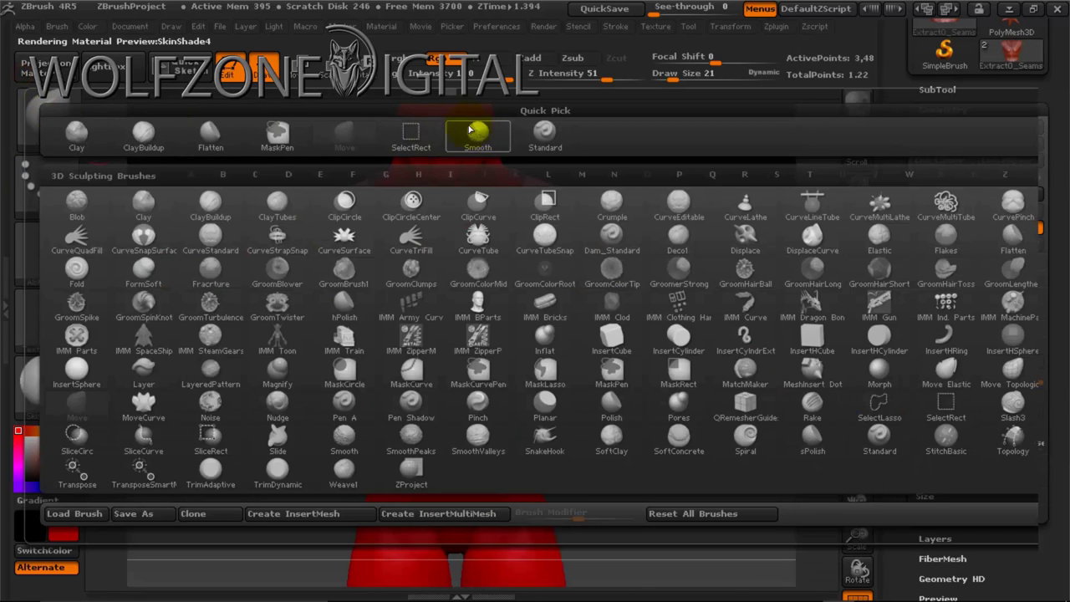
left_click(541, 134)
left_click_drag(581, 80, 526, 79)
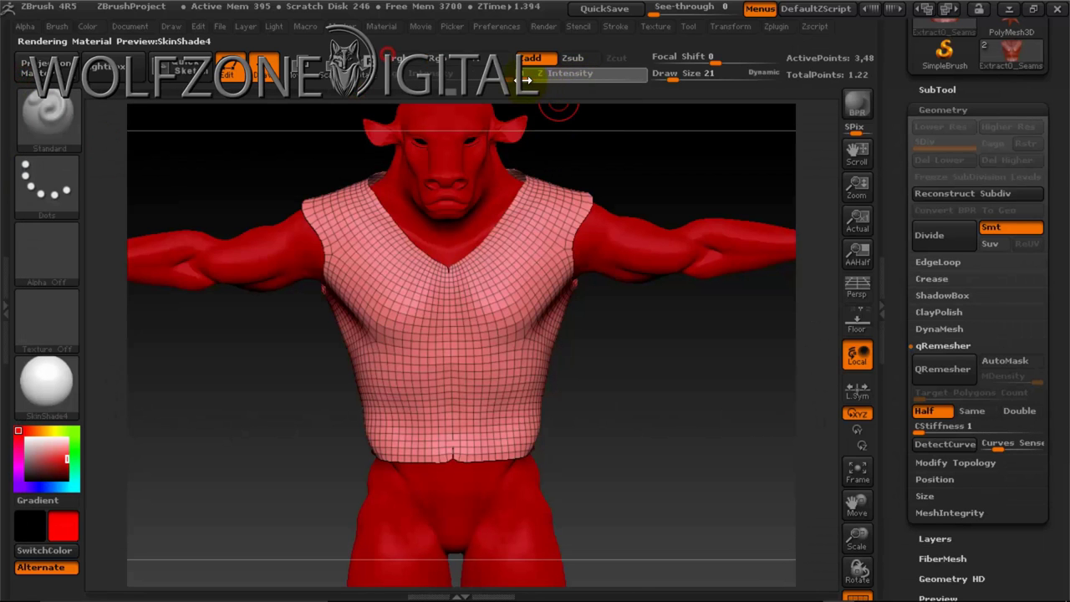
left_click(455, 257)
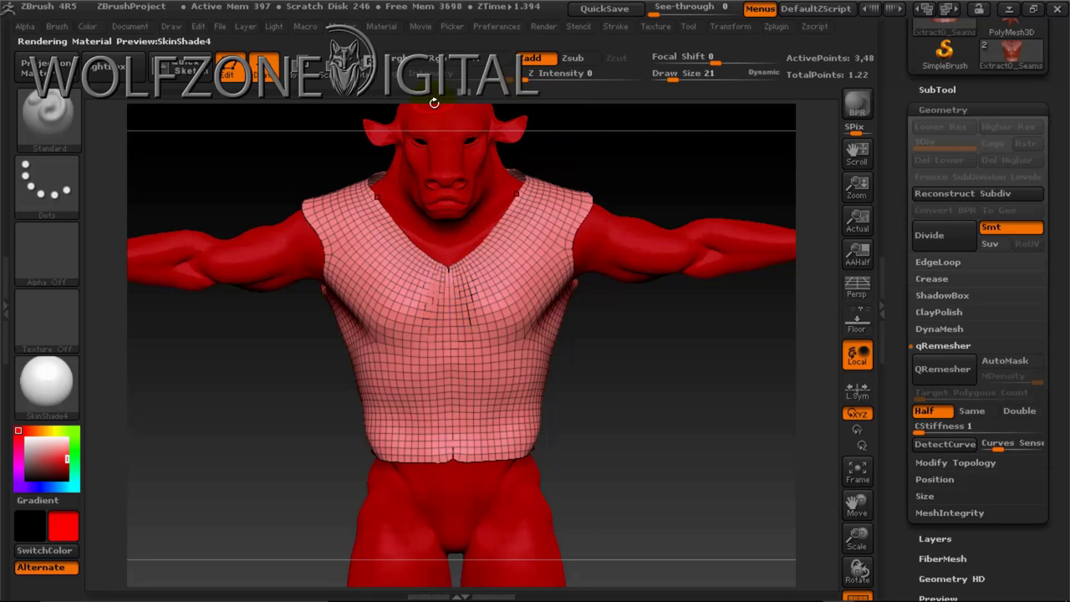
left_click(435, 59)
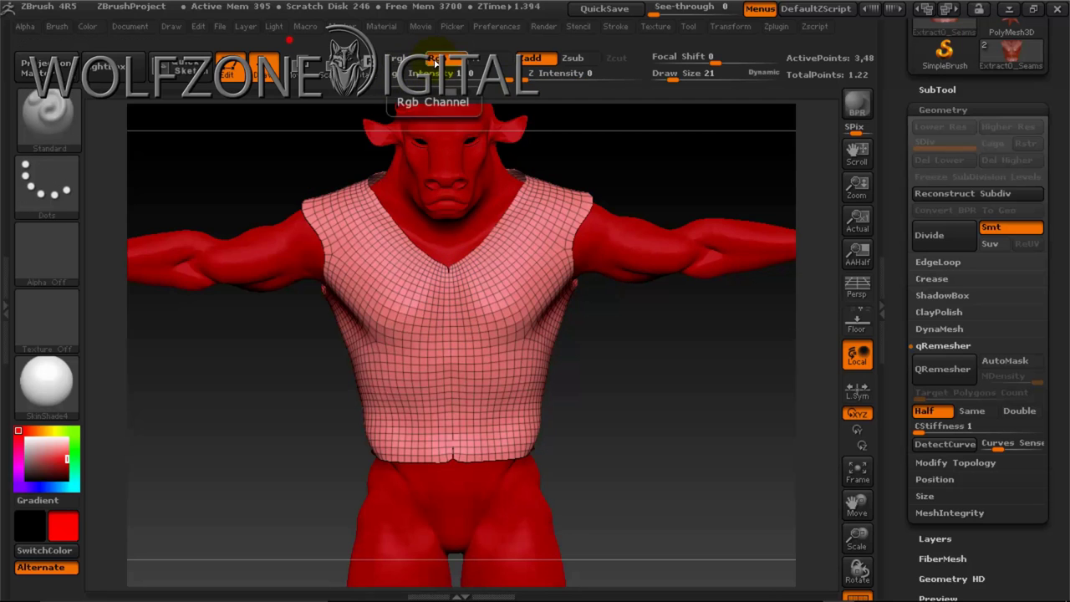
left_click(777, 28)
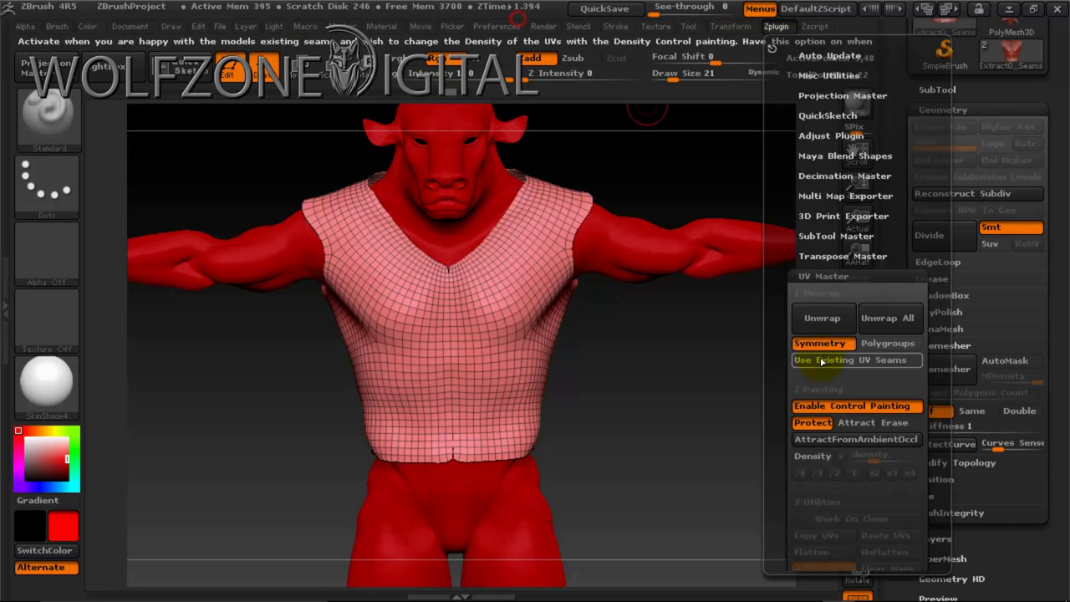
- Paint a wide red Protect band down the vest's front centre, from the neckline to the bottom hem
mouse_move(449, 269)
left_mouse_down()
mouse_move(451, 439)
mouse_move(423, 390)
mouse_move(430, 249)
left_mouse_up()
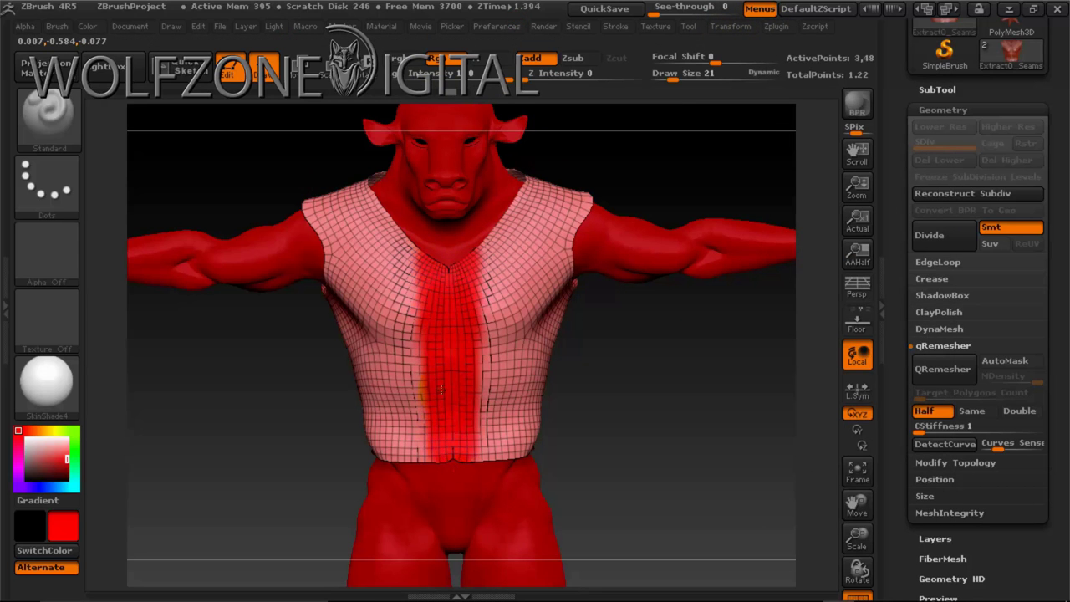
left_click_drag(448, 428, 420, 398)
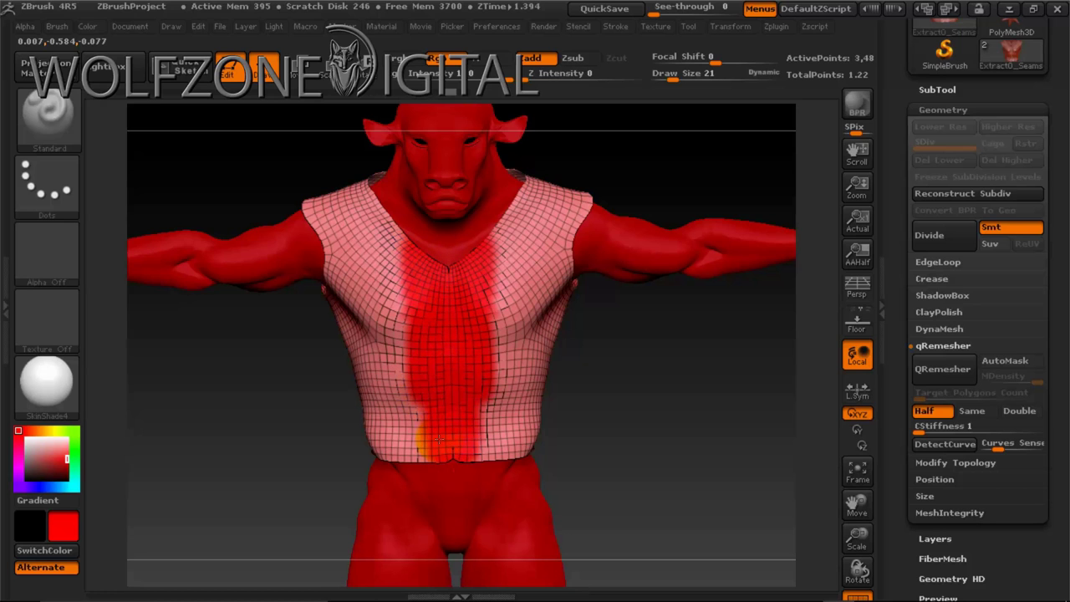
left_click_drag(466, 456, 486, 452)
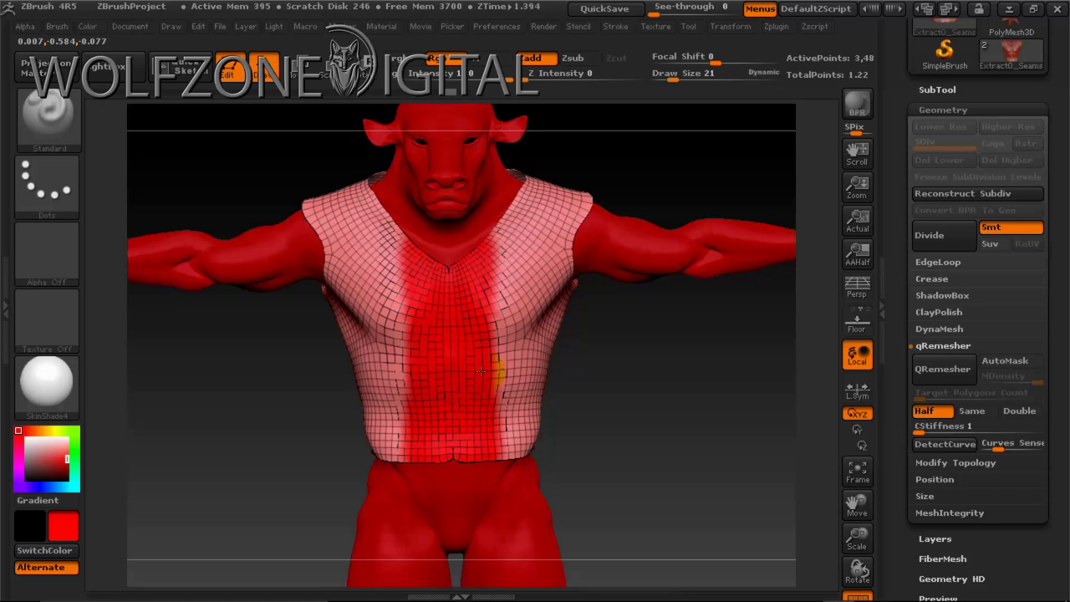
- Switch control painting to Attract and paint blue on the vest's shoulders and along its sides below the armholes
left_click_drag(648, 380, 600, 393)
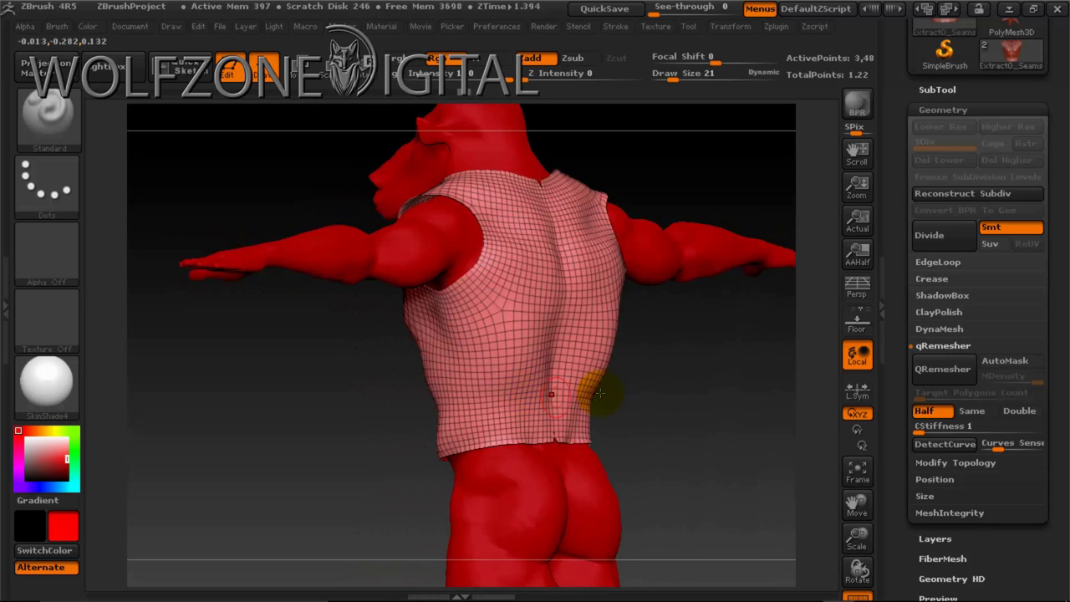
left_click_drag(665, 417, 629, 416)
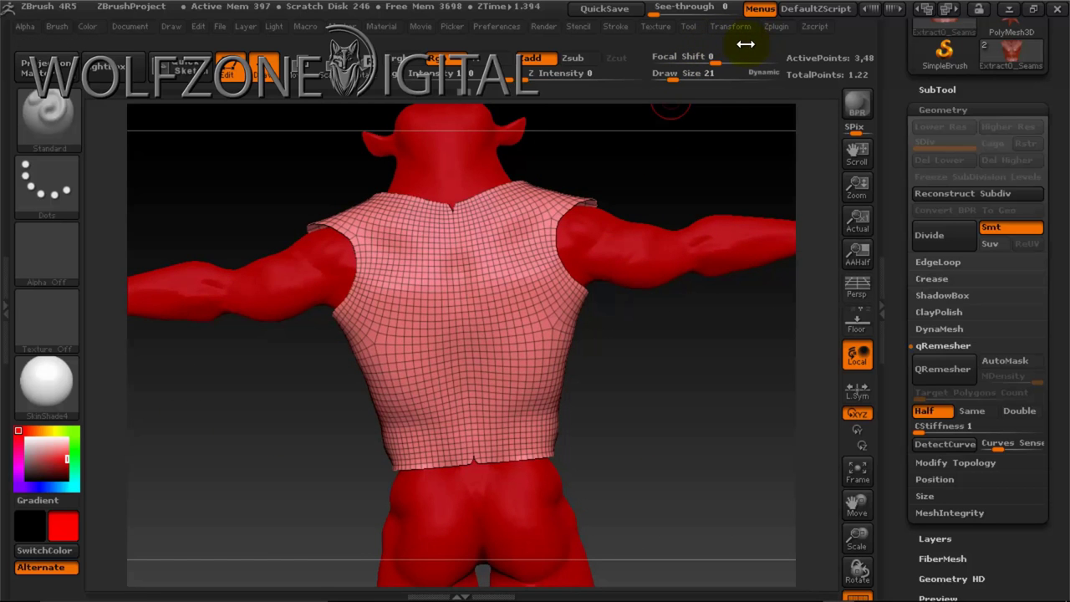
left_click_drag(687, 376, 664, 503)
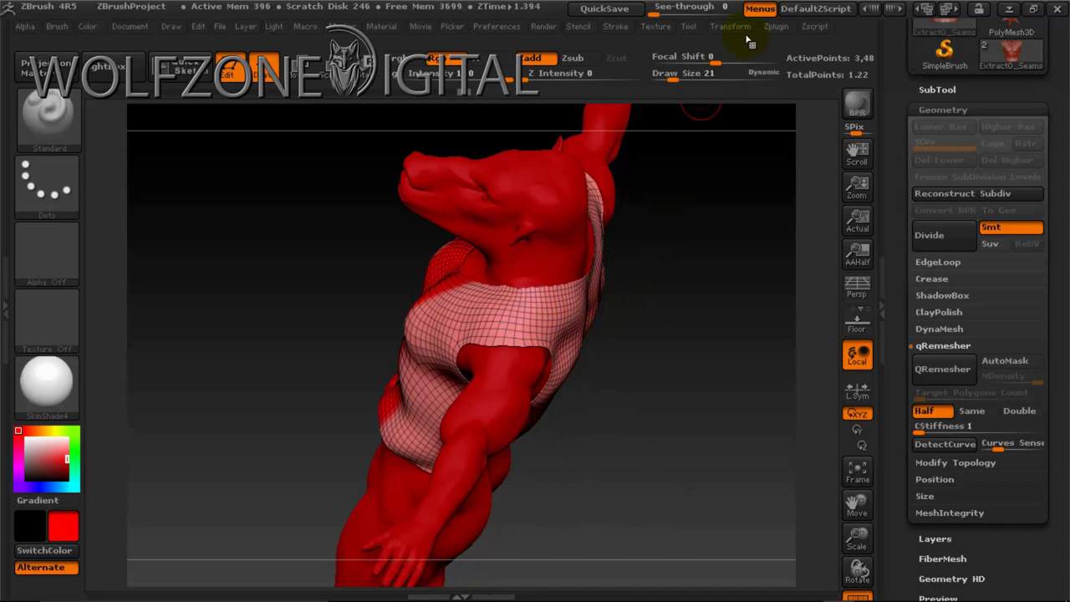
left_click(776, 27)
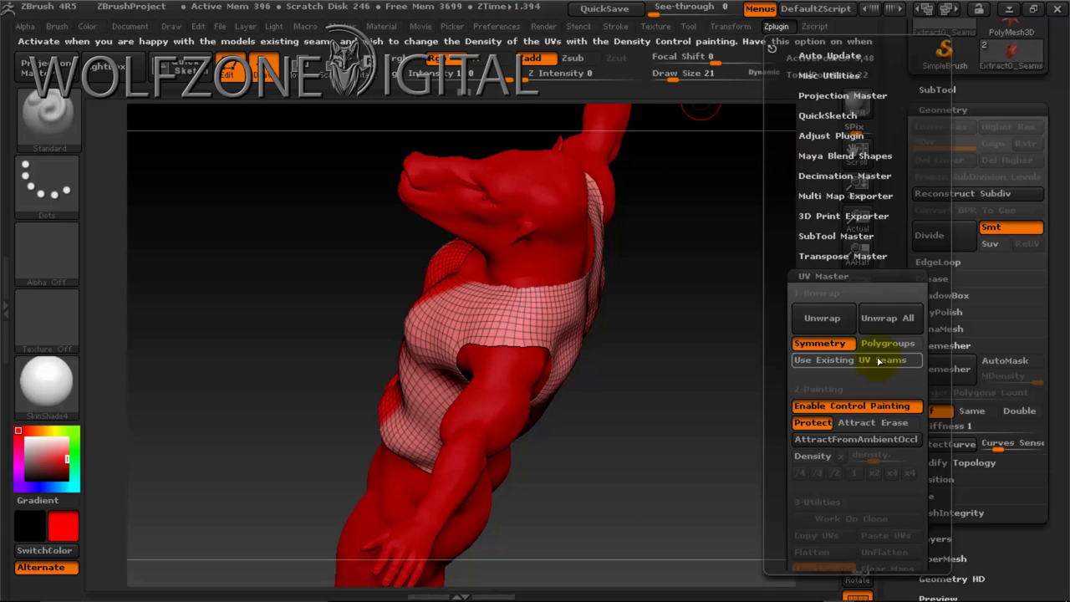
left_click(873, 422)
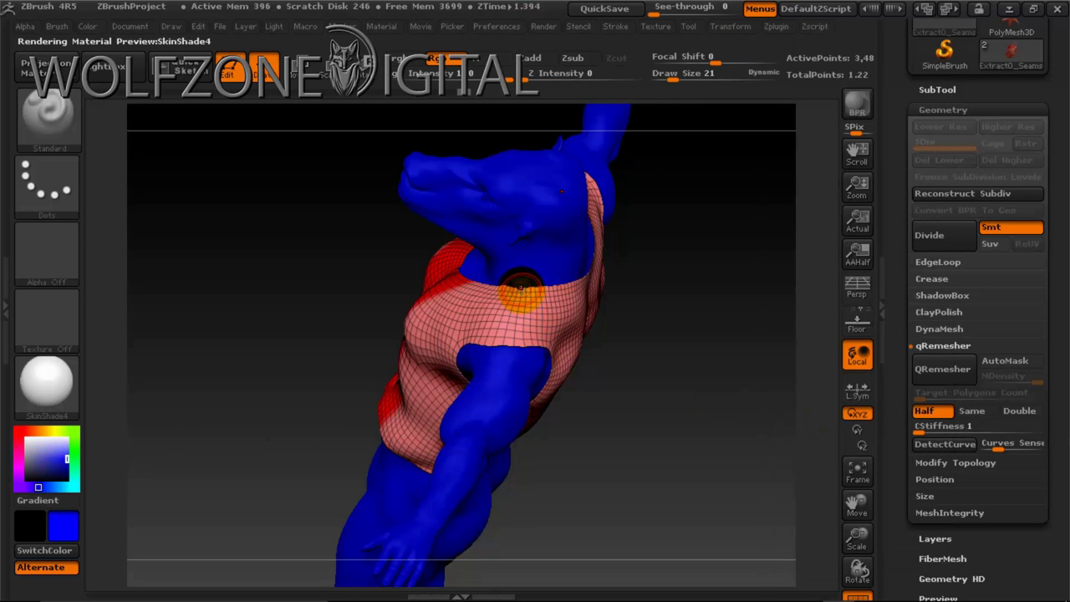
mouse_move(511, 298)
left_mouse_down()
mouse_move(507, 357)
mouse_move(532, 247)
left_mouse_up()
mouse_move(680, 544)
left_mouse_down()
mouse_move(650, 454)
mouse_move(660, 490)
mouse_move(698, 361)
left_mouse_up()
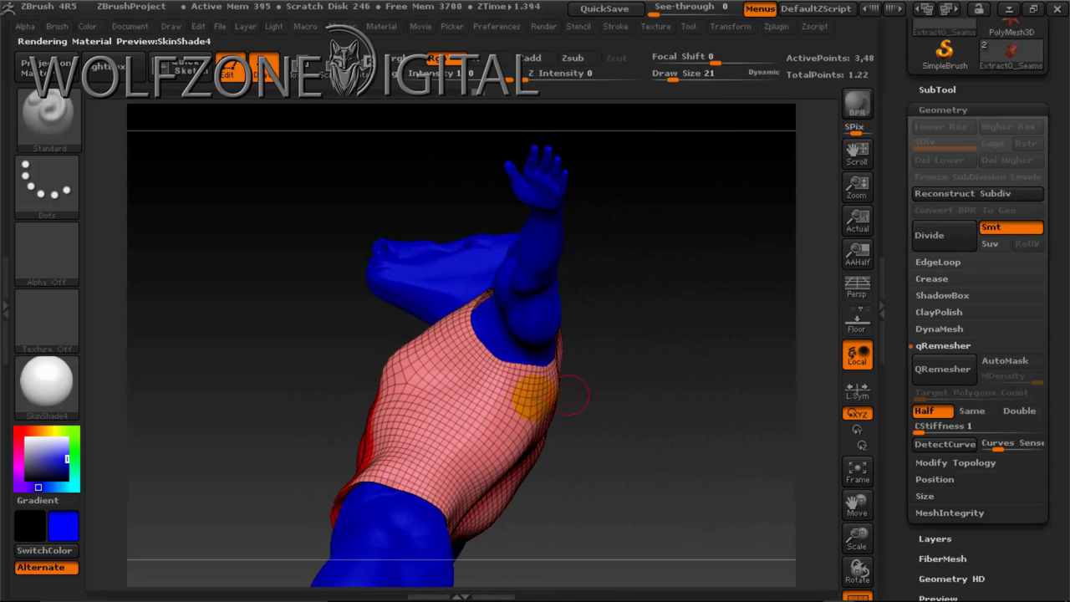
mouse_move(503, 358)
left_mouse_down()
mouse_move(416, 505)
mouse_move(512, 365)
left_mouse_up()
mouse_move(661, 335)
left_mouse_down()
mouse_move(437, 231)
mouse_move(544, 326)
mouse_move(556, 376)
mouse_move(546, 312)
mouse_move(727, 251)
mouse_move(703, 402)
mouse_move(590, 207)
left_mouse_up()
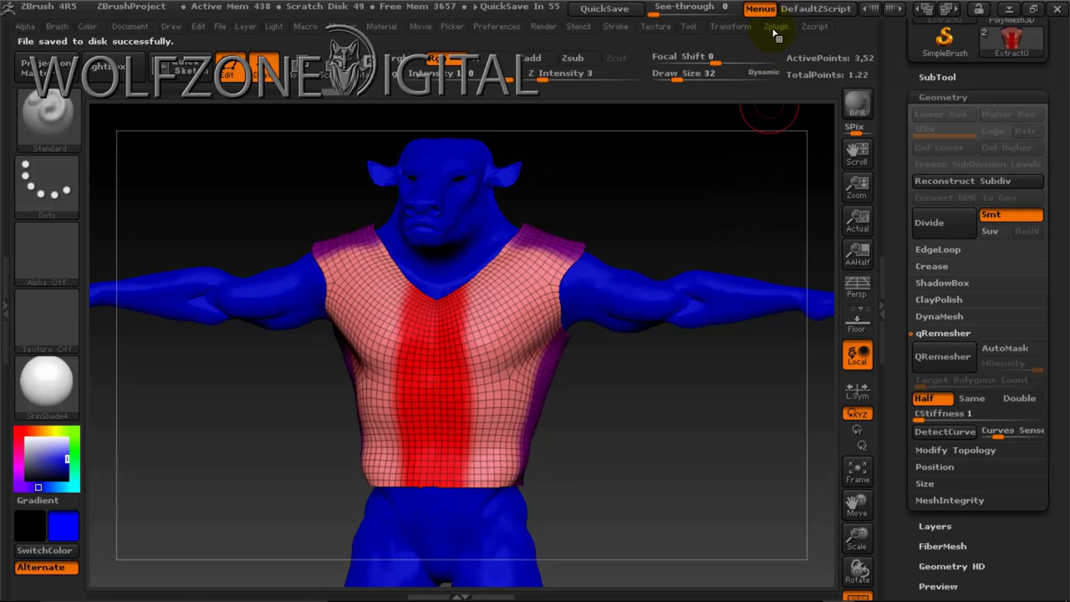
- Unwrap the vest again using the painted Protect and Attract areas, and display the new seams with CheckSeams
left_click_drag(710, 172, 660, 125)
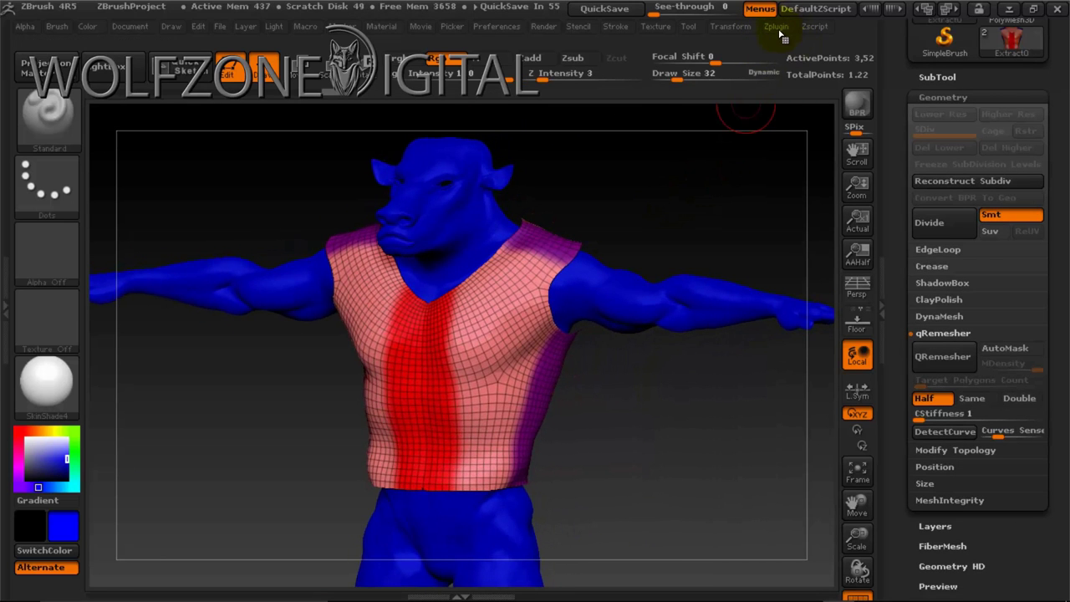
left_click(777, 27)
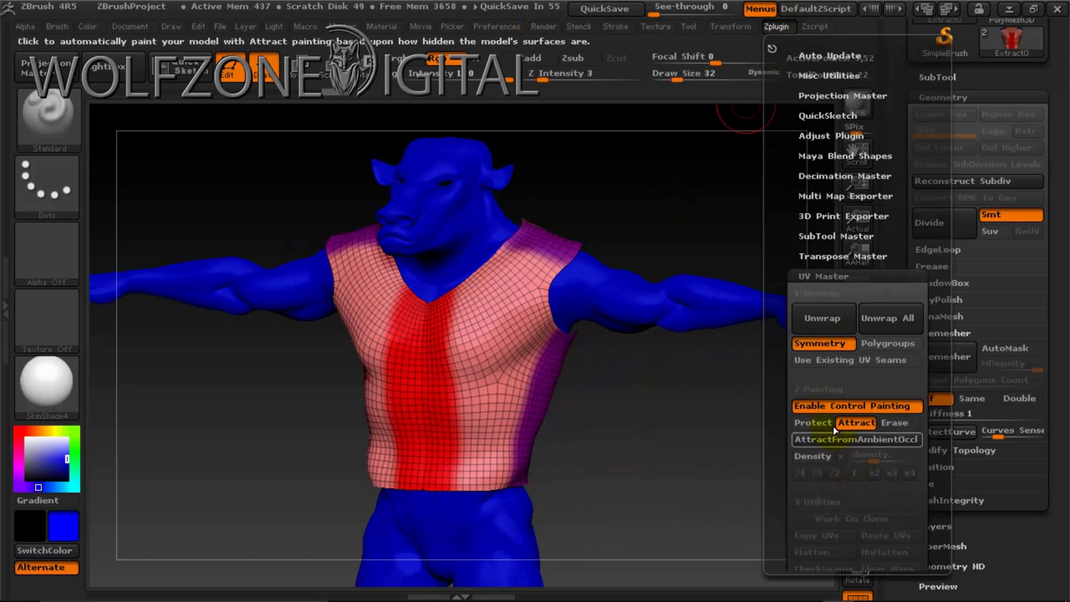
left_click(821, 322)
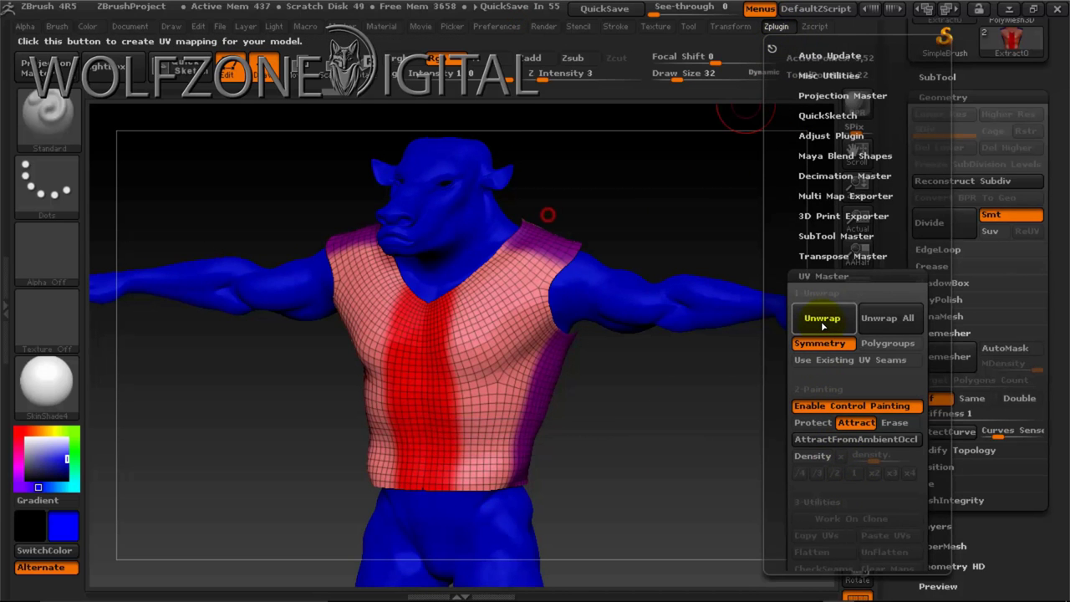
left_click(776, 27)
left_click(823, 569)
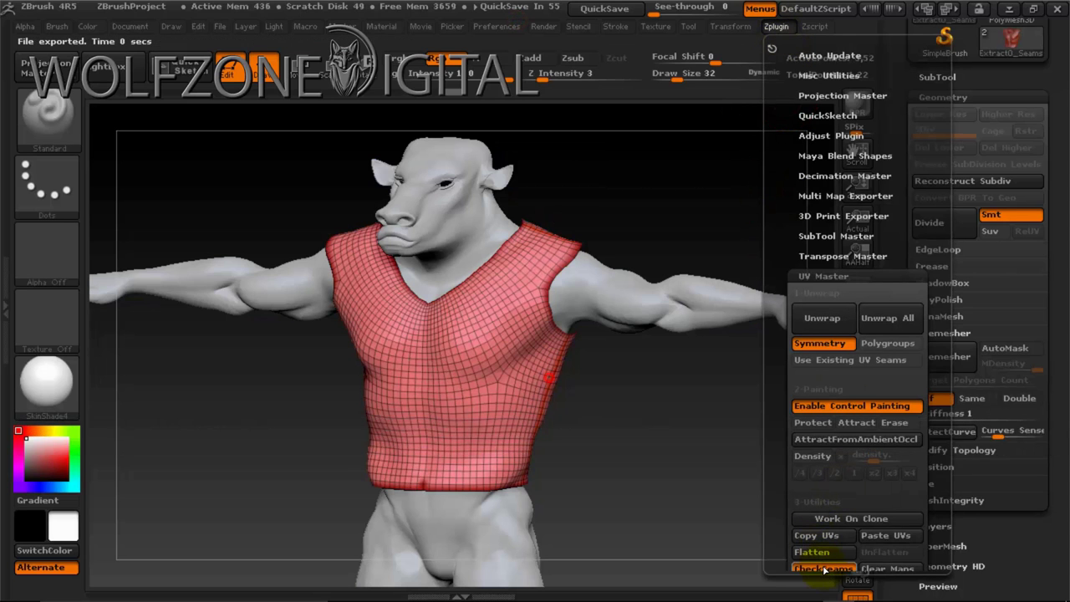
- Examine the vest's new UV seams along the shoulders, below the armholes and across the front
left_click_drag(685, 208, 618, 301)
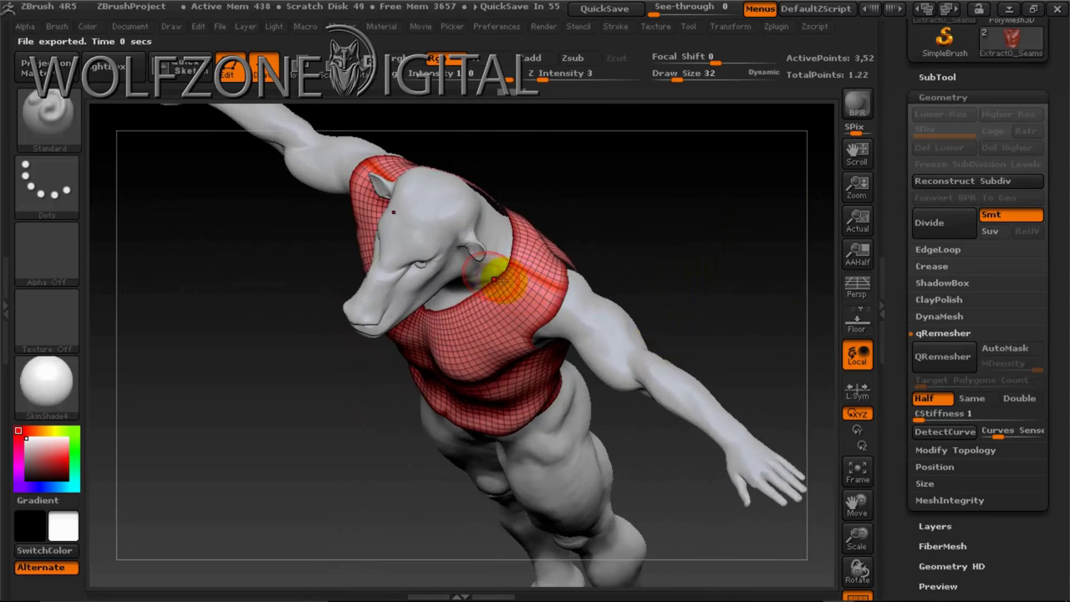
left_click_drag(686, 334, 544, 306)
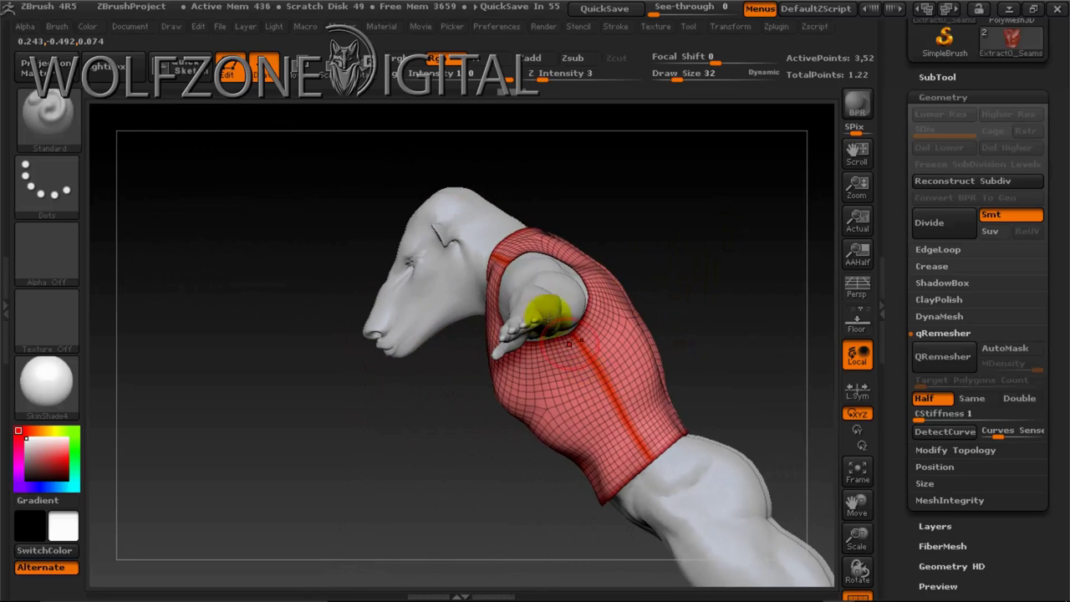
left_click_drag(686, 296, 789, 247)
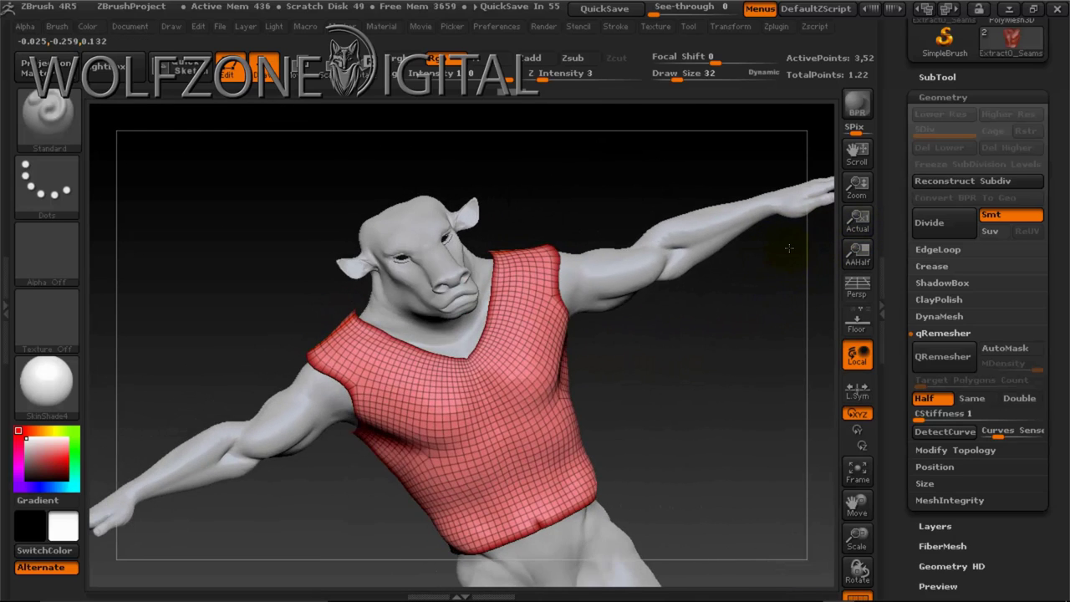
mouse_move(771, 439)
left_mouse_down()
mouse_move(699, 465)
mouse_move(764, 434)
mouse_move(773, 455)
left_mouse_up()
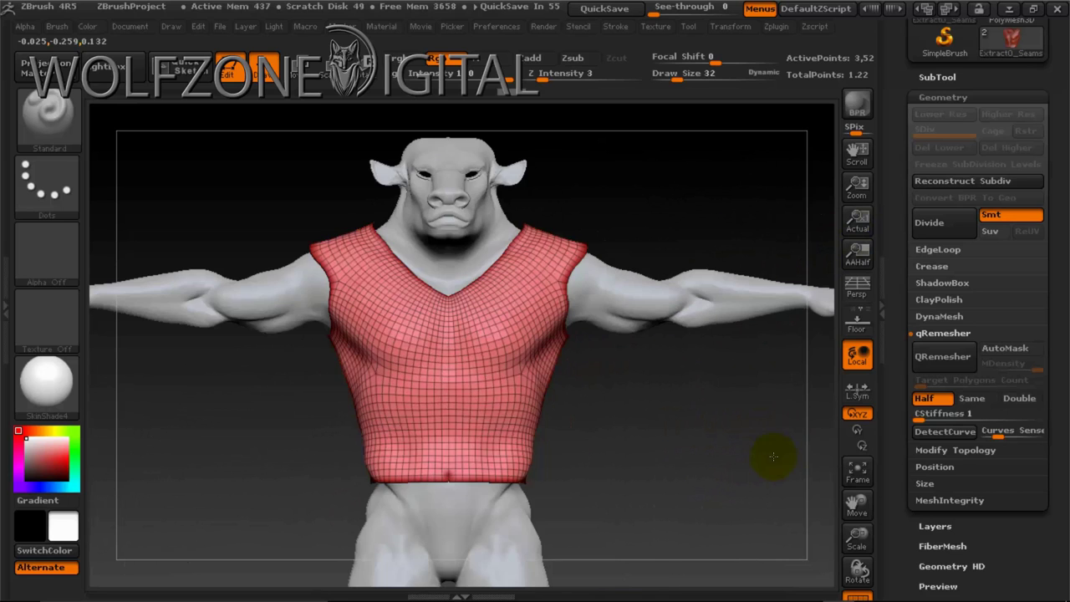
- Flatten the vest's UVs and hide the CC_Base_Body subtool to inspect the UV layout on its own
left_click(777, 30)
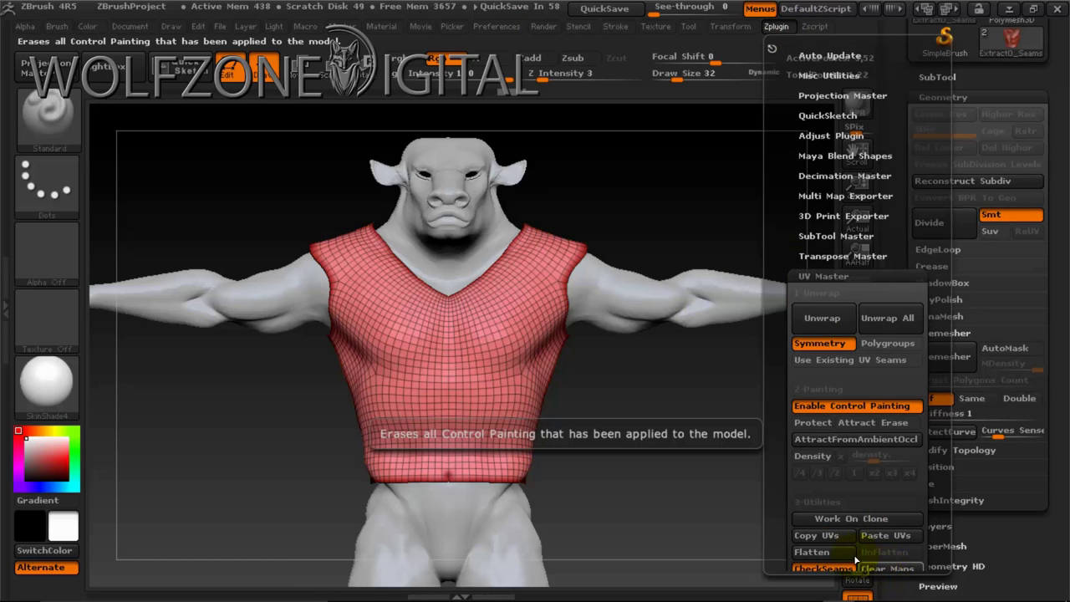
left_click(818, 551)
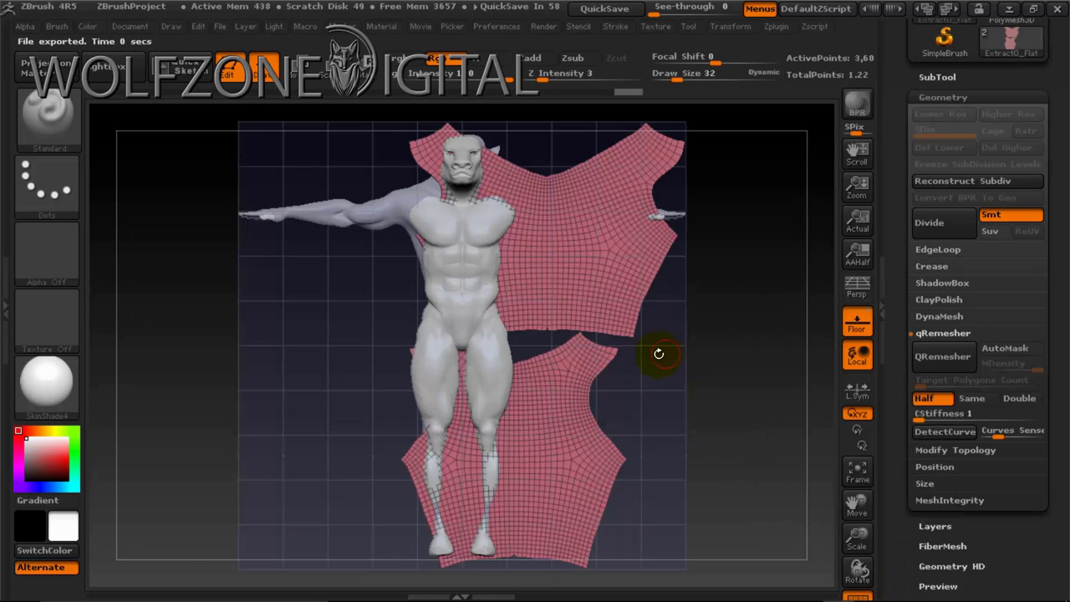
left_click(935, 77)
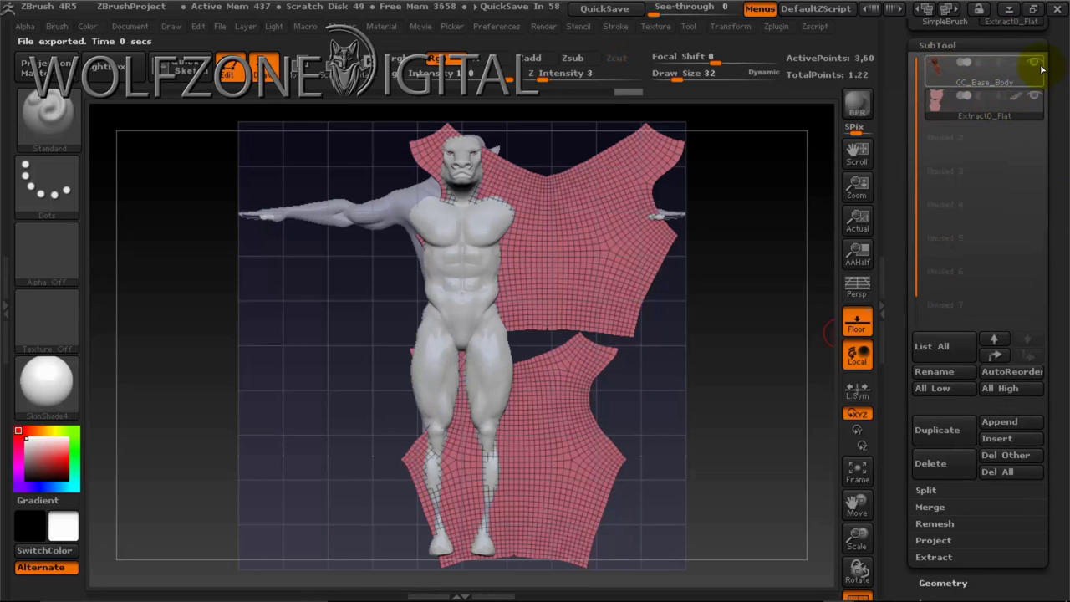
left_click(1037, 64)
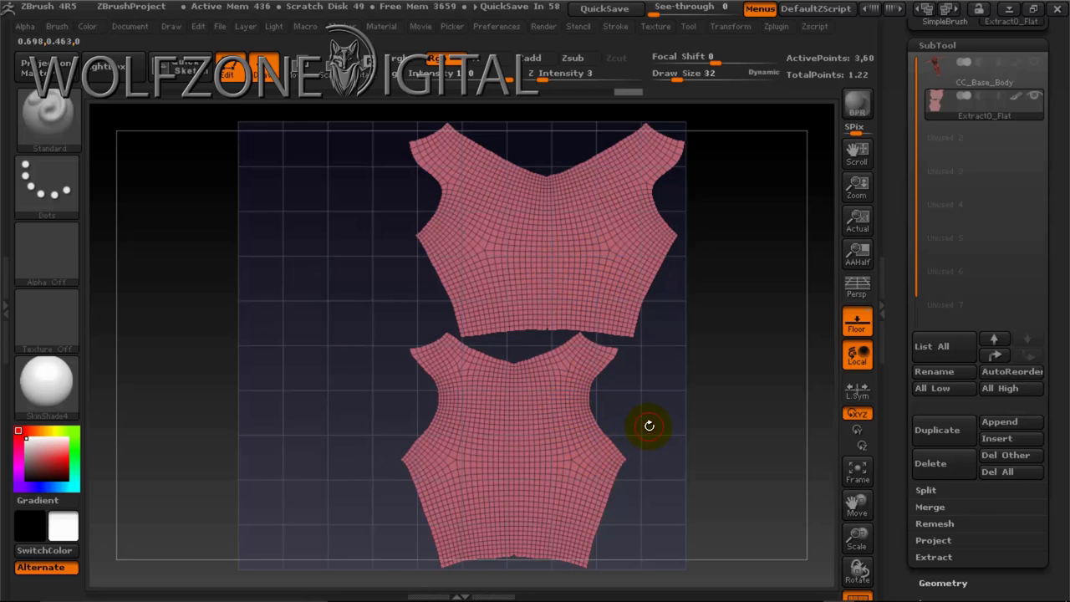
- Unflatten the vest back to its 3D shape and show the CC_Base_Body subtool again
left_click(777, 30)
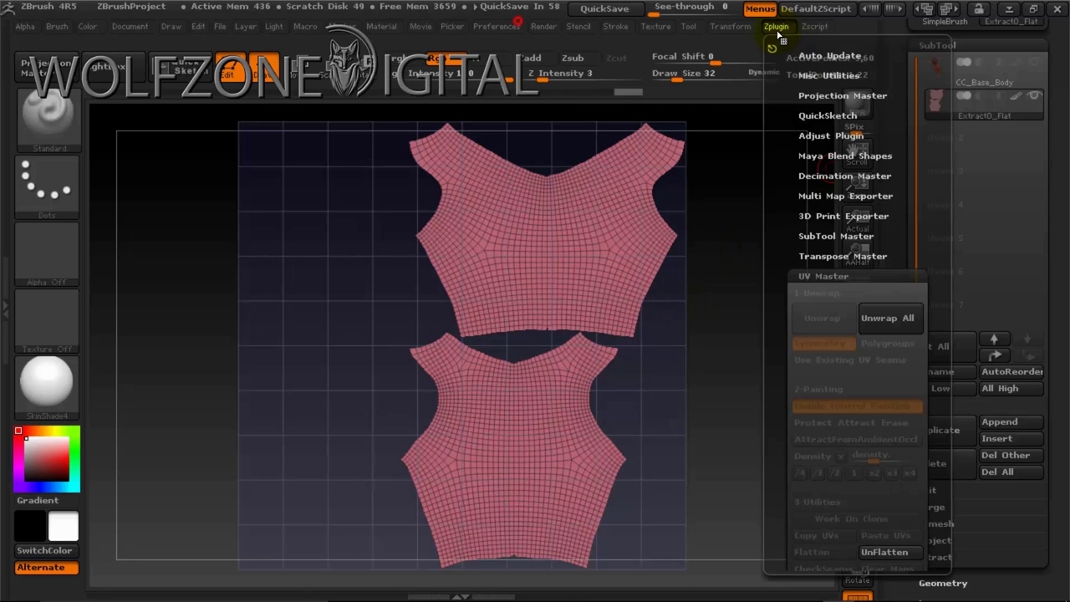
left_click(884, 553)
left_click(1035, 65)
left_click_drag(706, 414, 694, 449)
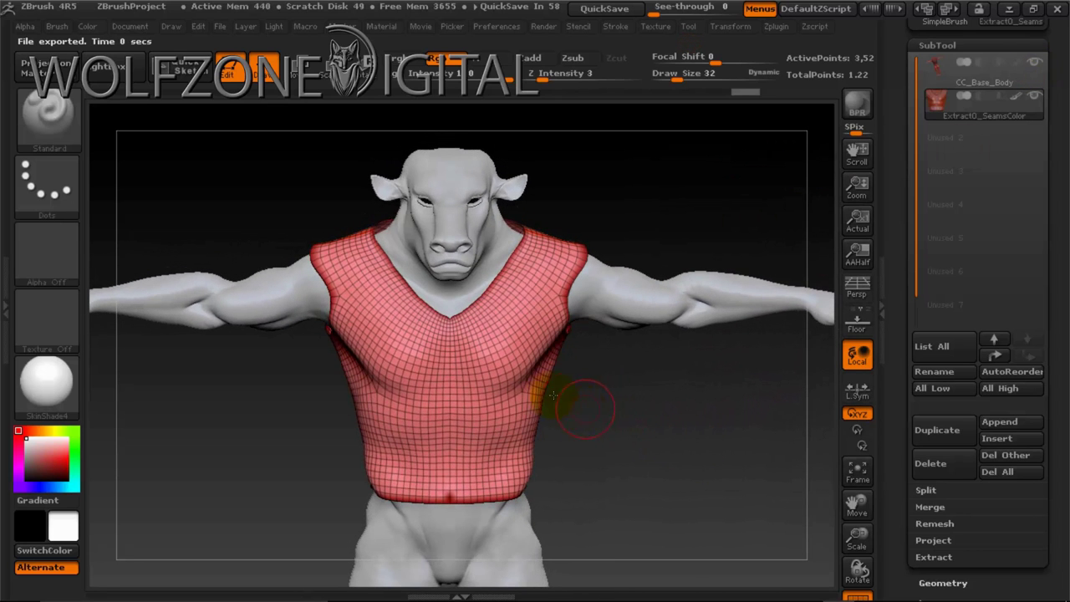
left_click_drag(853, 530, 855, 495)
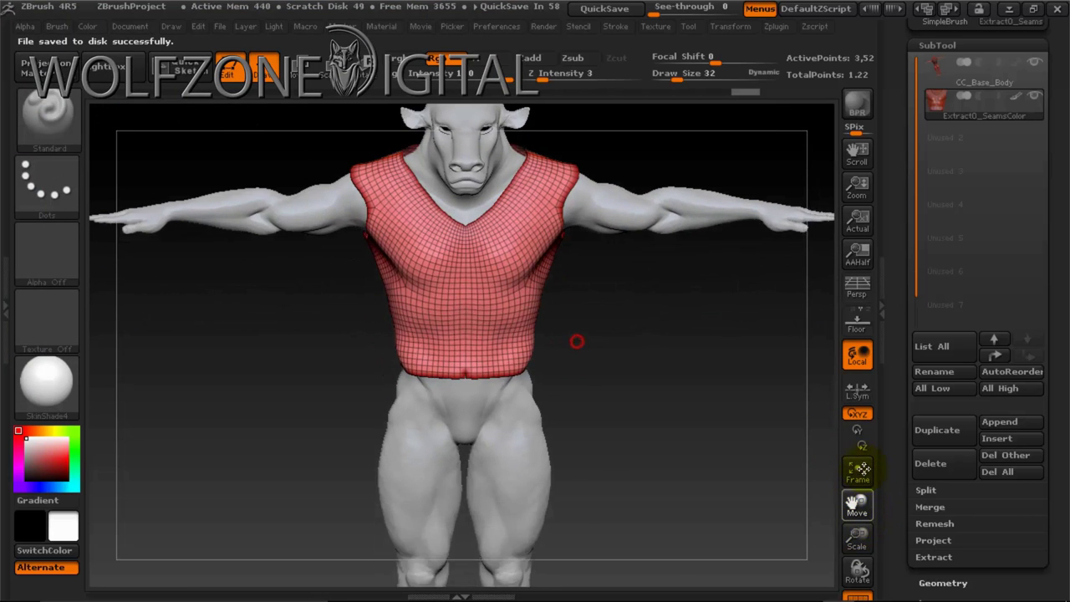
mouse_move(661, 355)
left_mouse_down()
mouse_move(647, 353)
mouse_move(659, 359)
mouse_move(649, 354)
mouse_move(659, 350)
left_mouse_up()
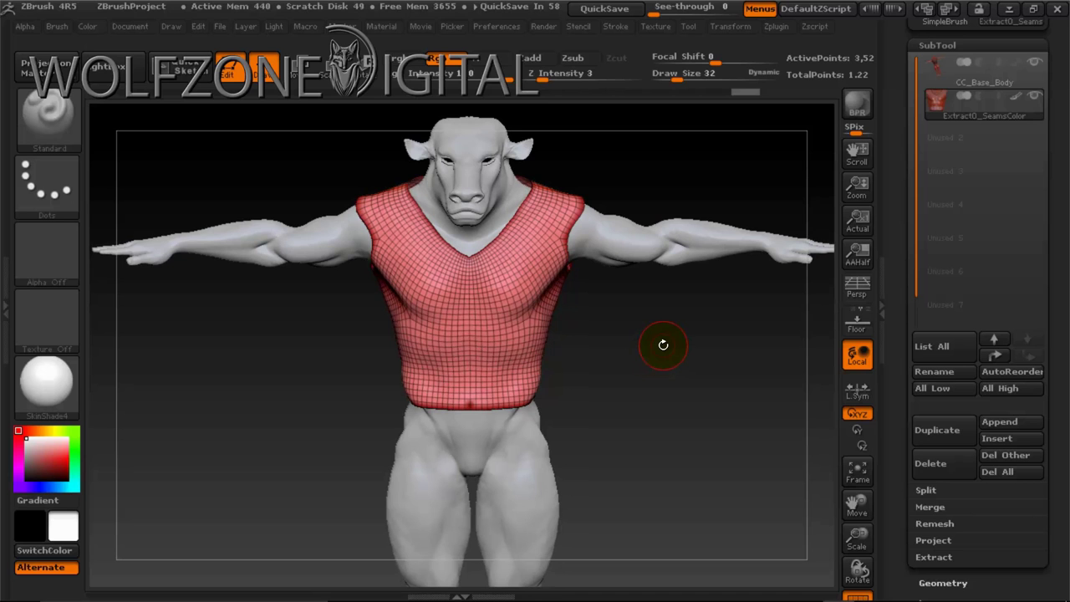
mouse_move(657, 333)
left_mouse_down()
mouse_move(632, 323)
mouse_move(669, 342)
mouse_move(657, 346)
mouse_move(644, 325)
mouse_move(610, 359)
mouse_move(660, 354)
mouse_move(676, 337)
left_mouse_up()
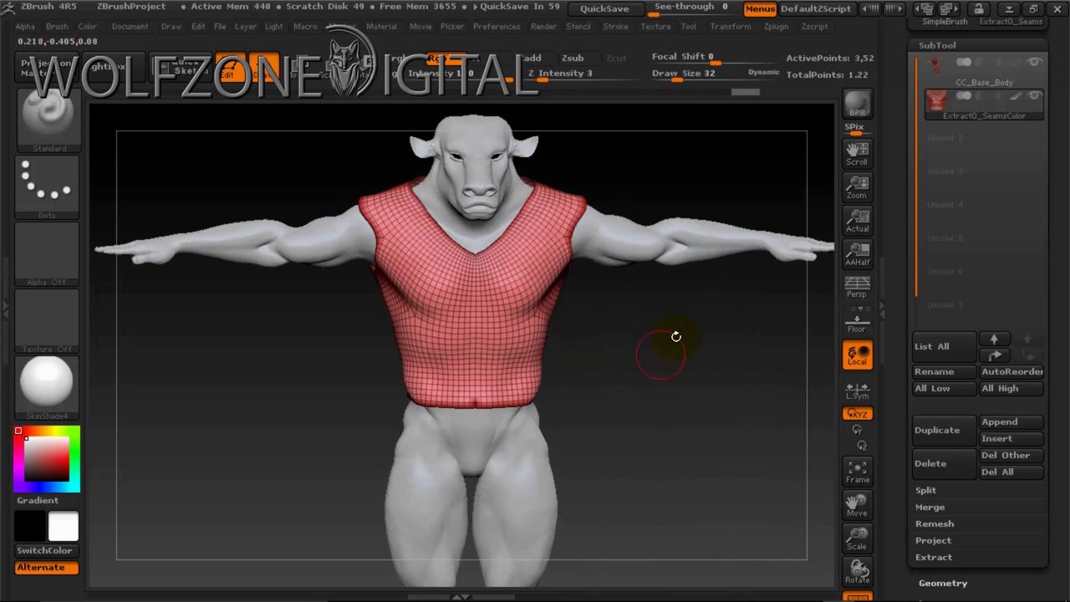
left_click_drag(671, 382, 647, 370)
left_click_drag(688, 339, 685, 344)
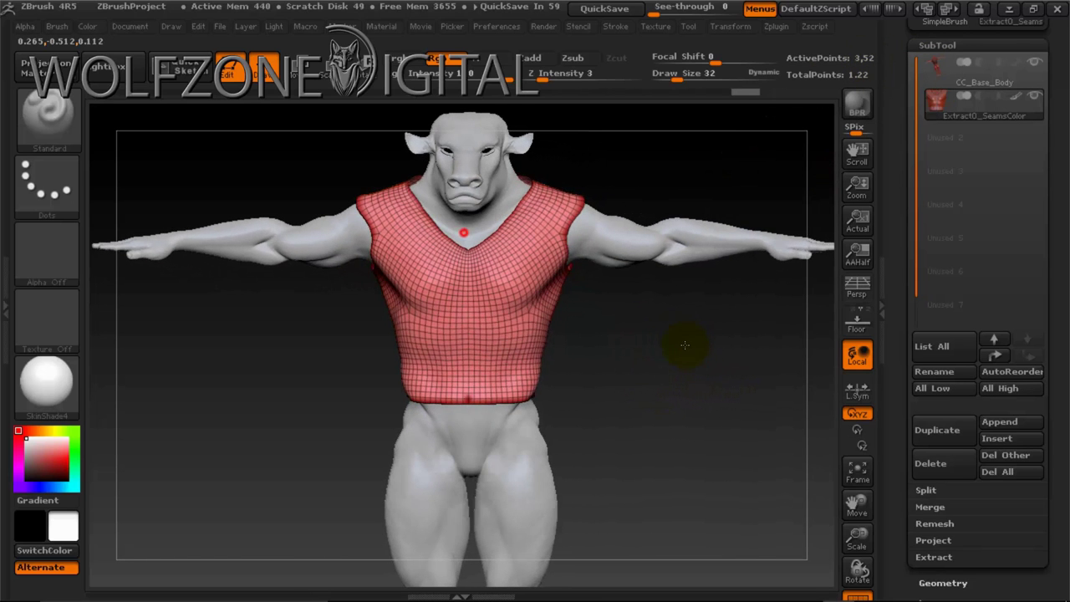
- Open the vest's UV Map settings and review the UV map size
left_click_drag(1057, 575, 1067, 441)
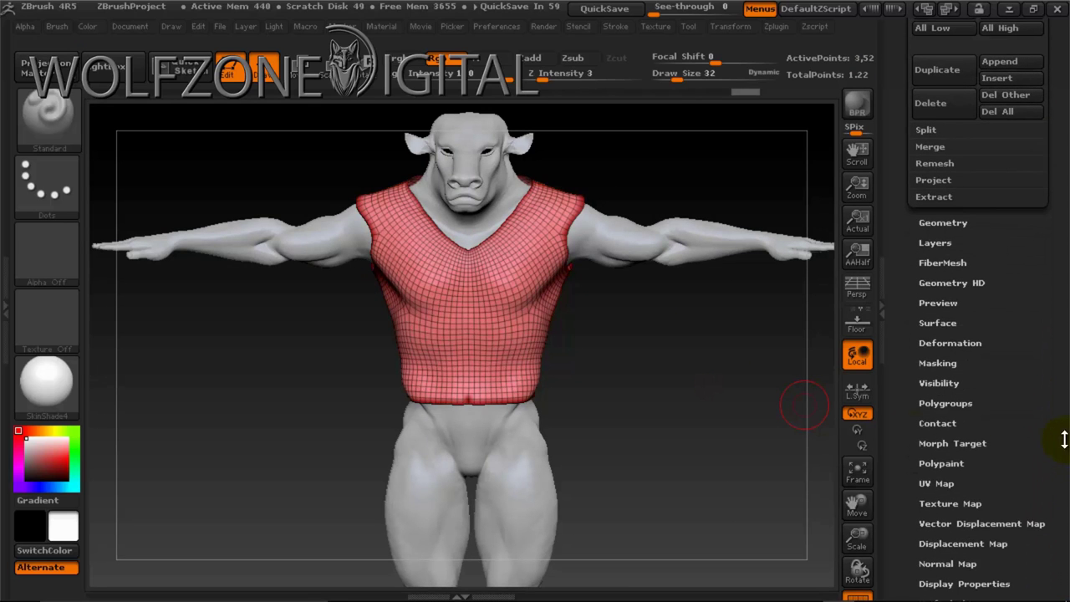
mouse_move(719, 372)
left_mouse_down()
mouse_move(693, 382)
mouse_move(716, 376)
left_mouse_up()
left_click_drag(600, 369, 605, 369)
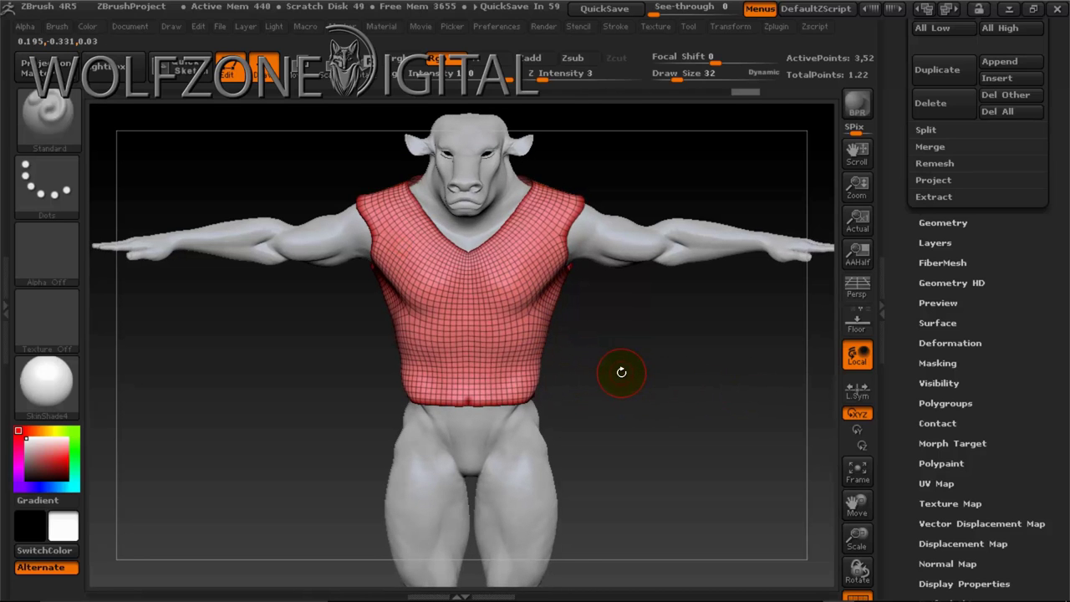
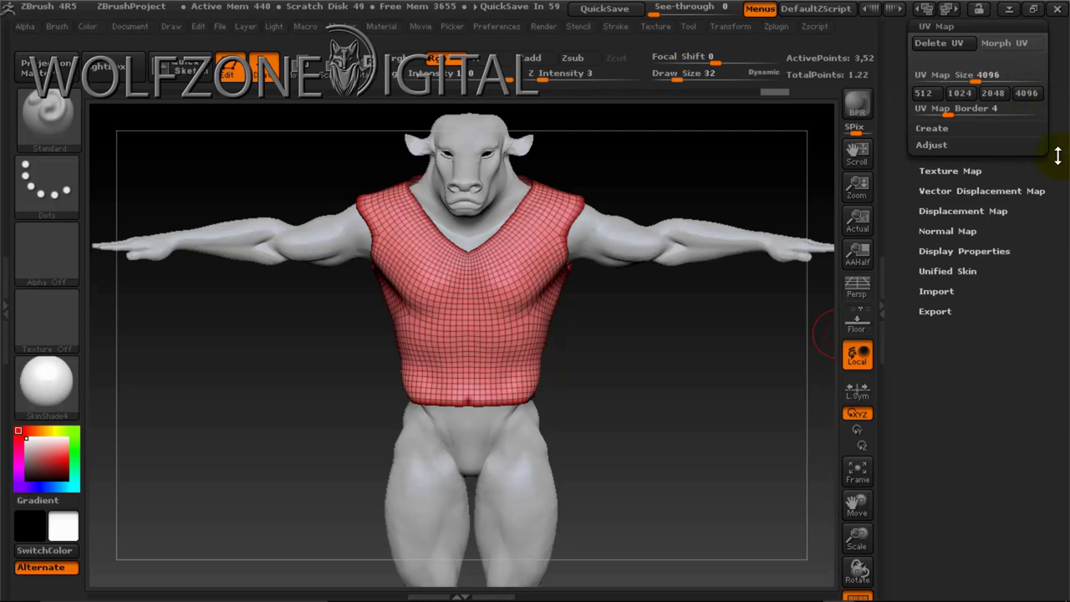
left_click_drag(1060, 102, 1064, 237)
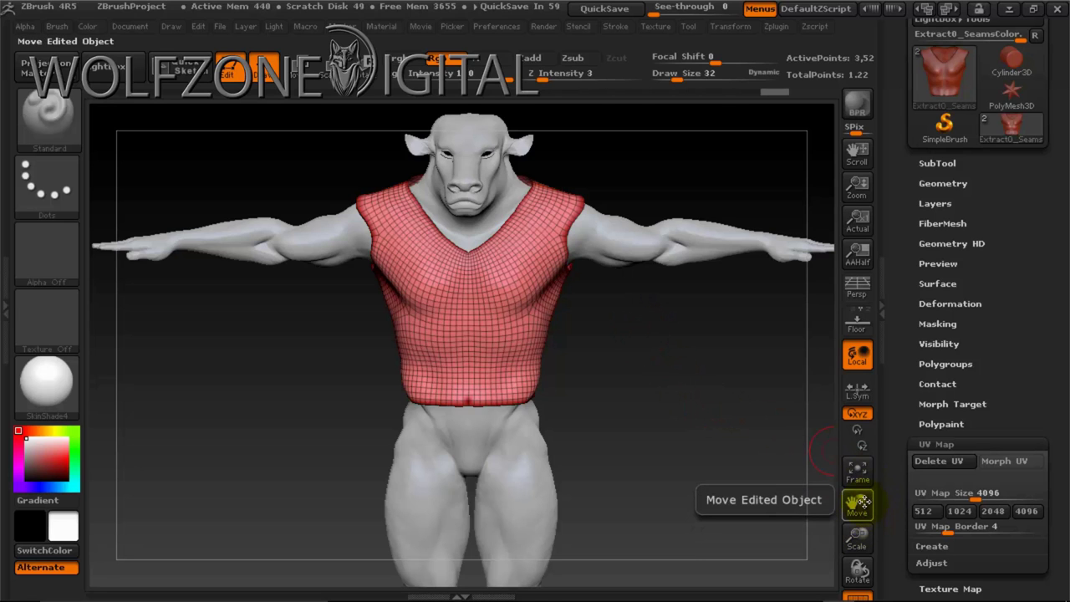
- Hide the vest's wireframe and divide its mesh up to subdivision level 6
left_click_drag(860, 504, 851, 528)
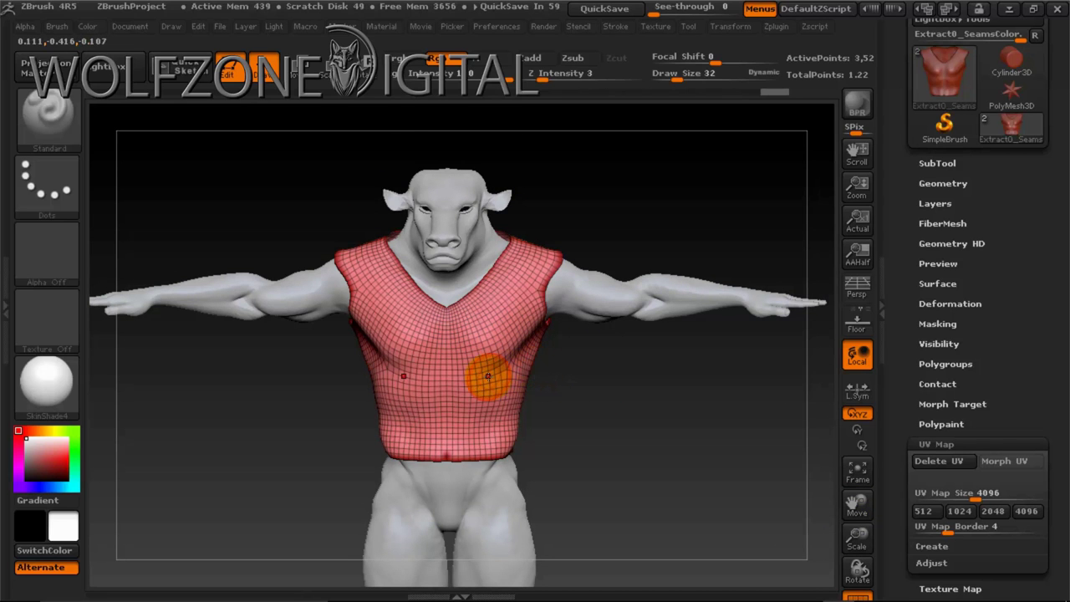
key("shift+f")
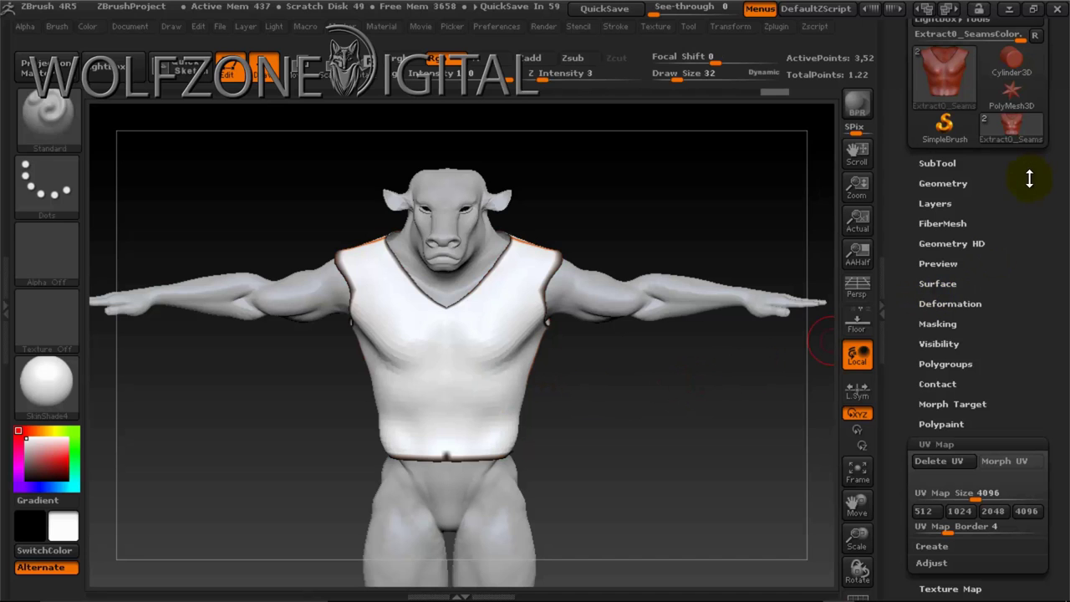
left_click_drag(1029, 183, 1024, 178)
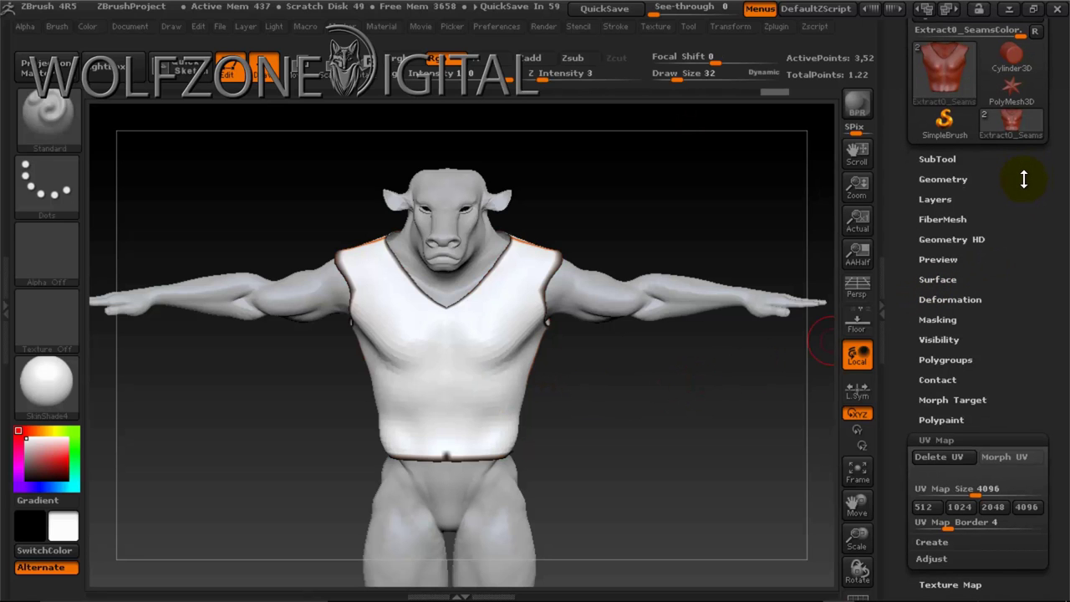
left_click(944, 178)
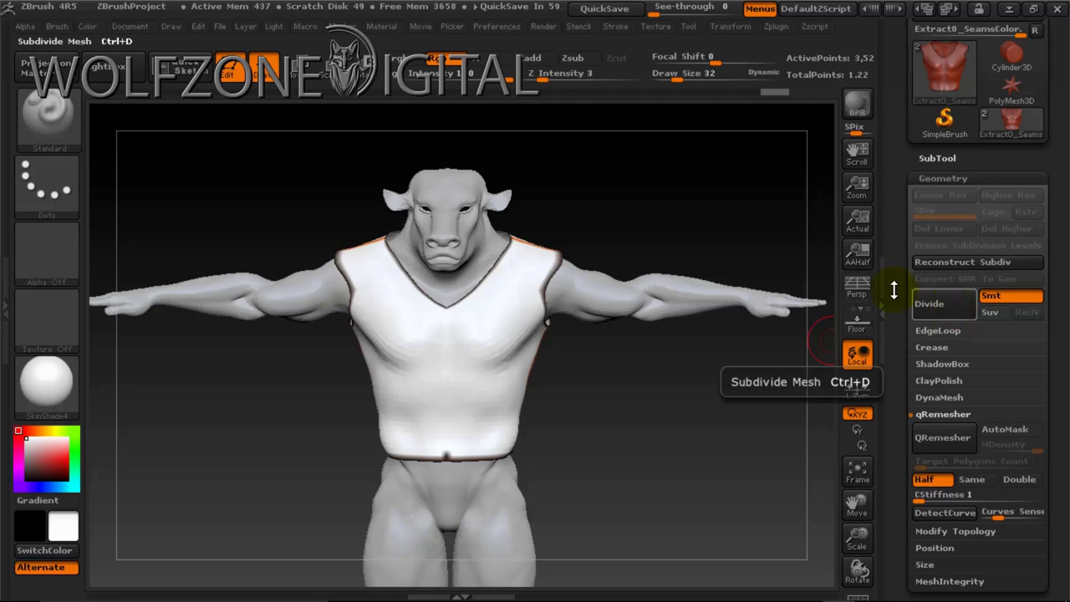
left_click(942, 305)
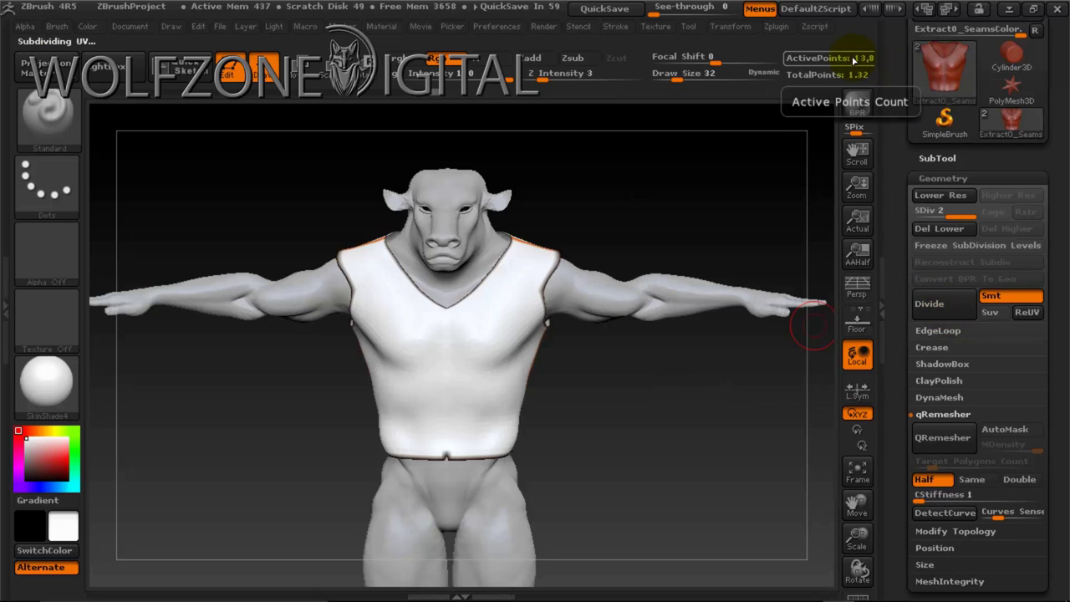
left_click(938, 305)
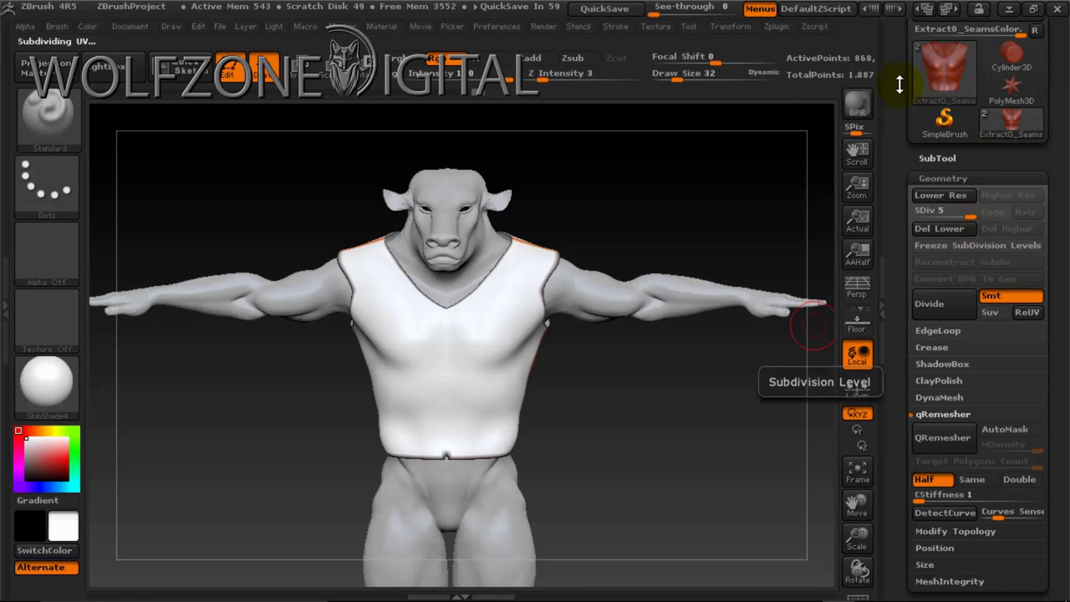
left_click_drag(656, 395, 719, 448)
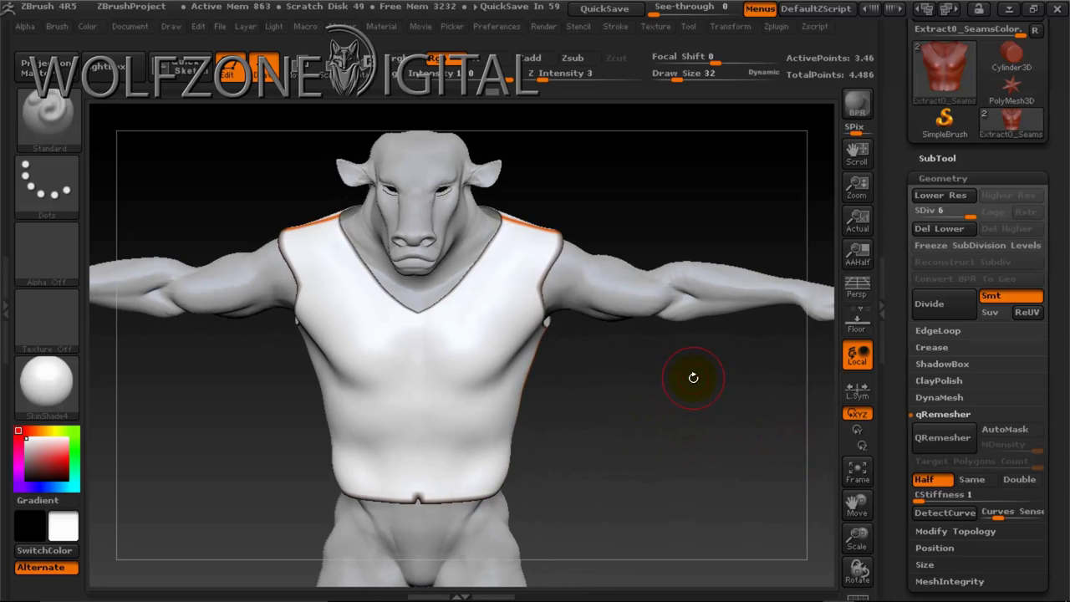
left_click_drag(693, 378, 690, 348)
left_click(490, 330)
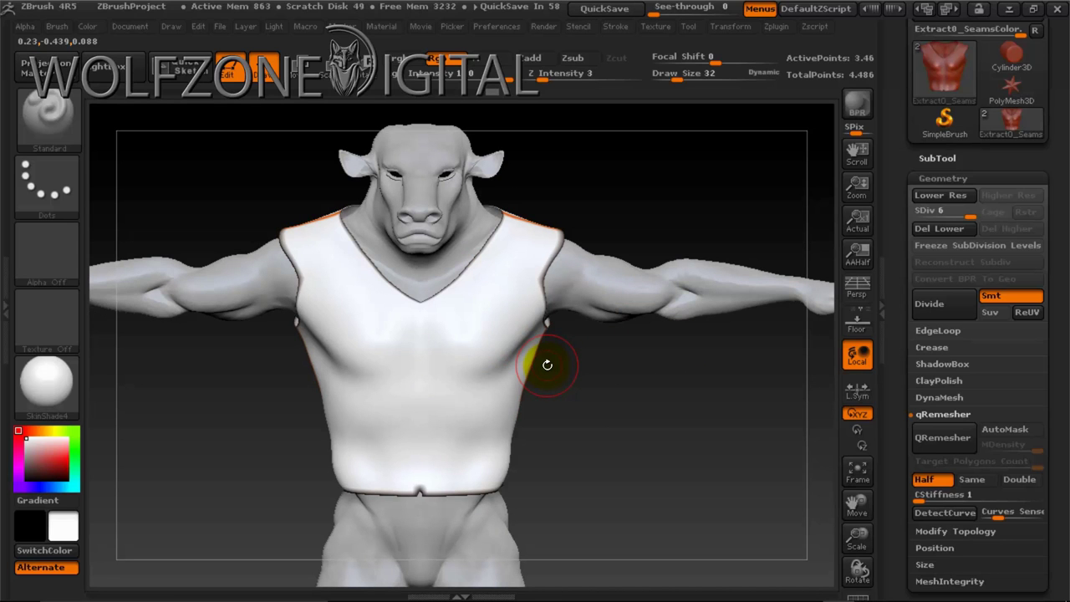
left_click(382, 375)
- Start importing an image as a texture and open the Textures folder on the My Passport (I:) drive
left_click(45, 330)
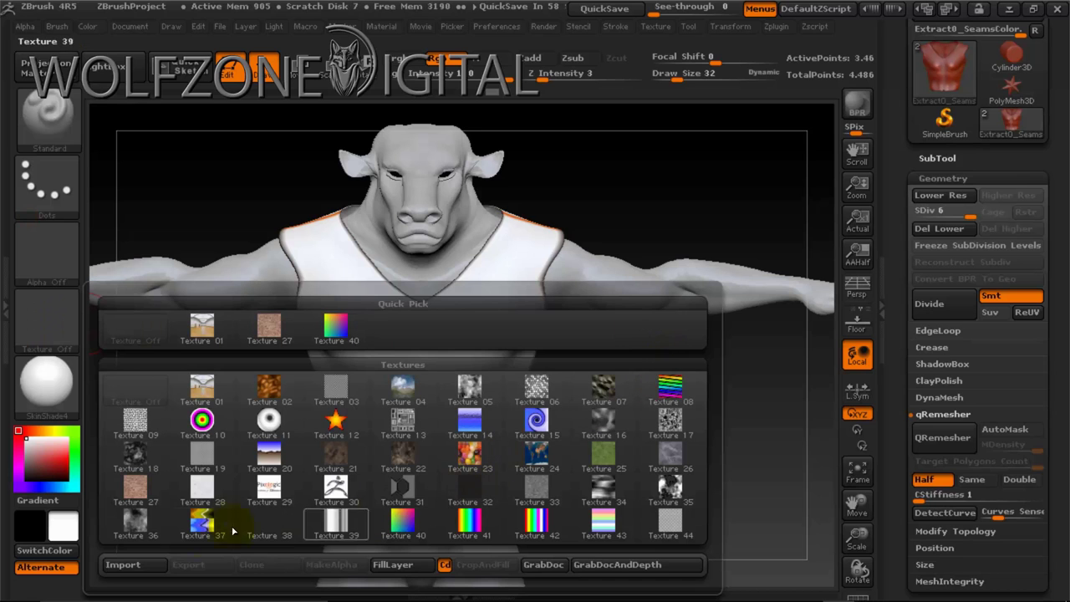
left_click(134, 565)
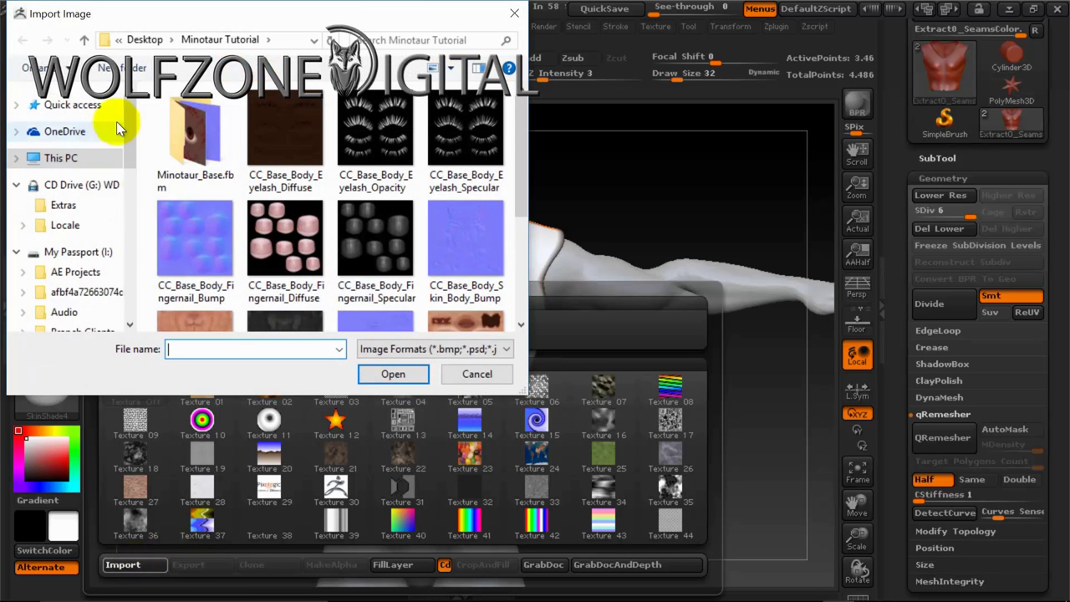
scroll(125, 163, "down", 1)
left_click_drag(127, 167, 131, 275)
left_click(70, 171)
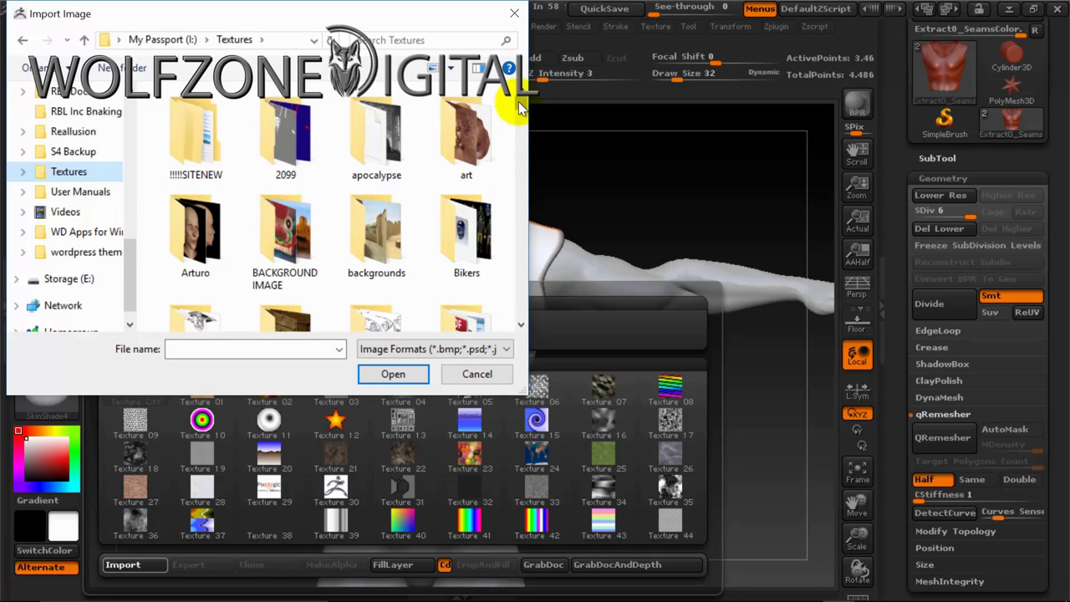
- Browse the image files in the Textures folder, including the metal surfaces, for a texture to import
scroll(519, 112, "down", 10)
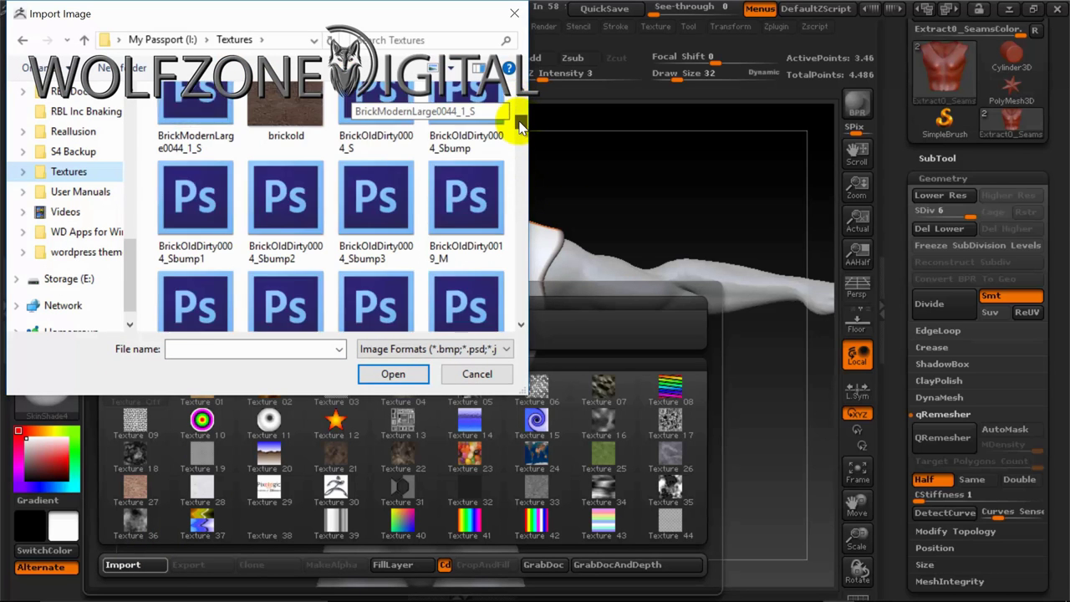
scroll(520, 125, "down", 3)
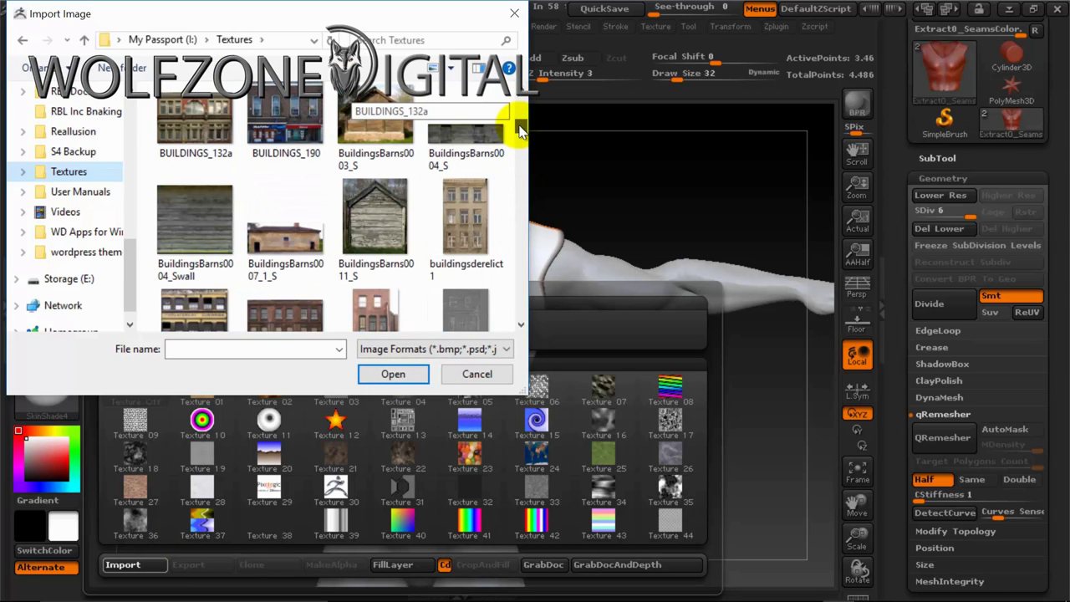
left_click_drag(520, 134, 518, 216)
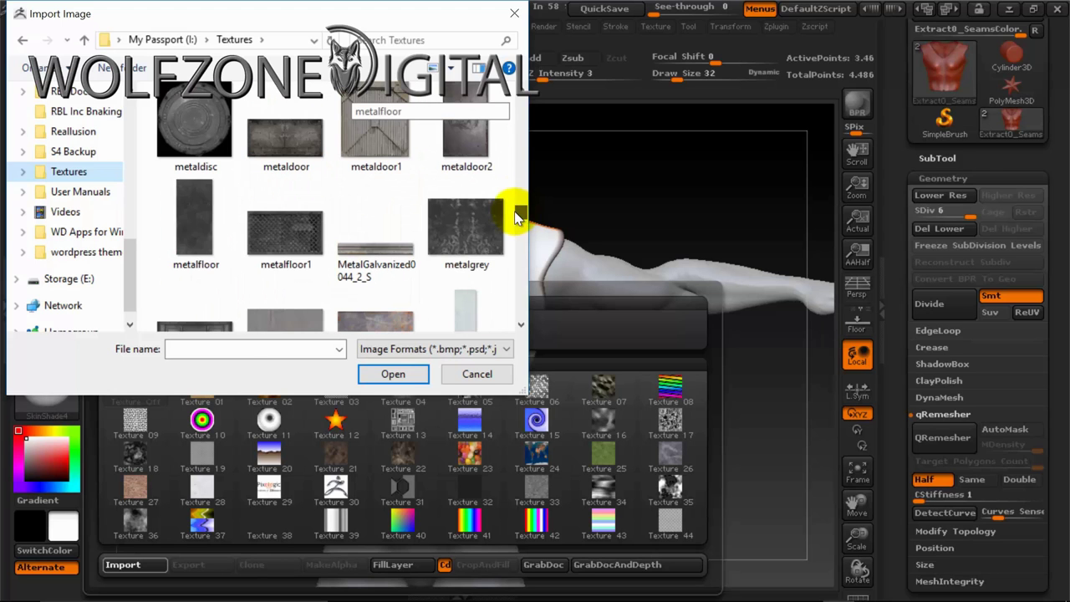
scroll(351, 189, "down", 5)
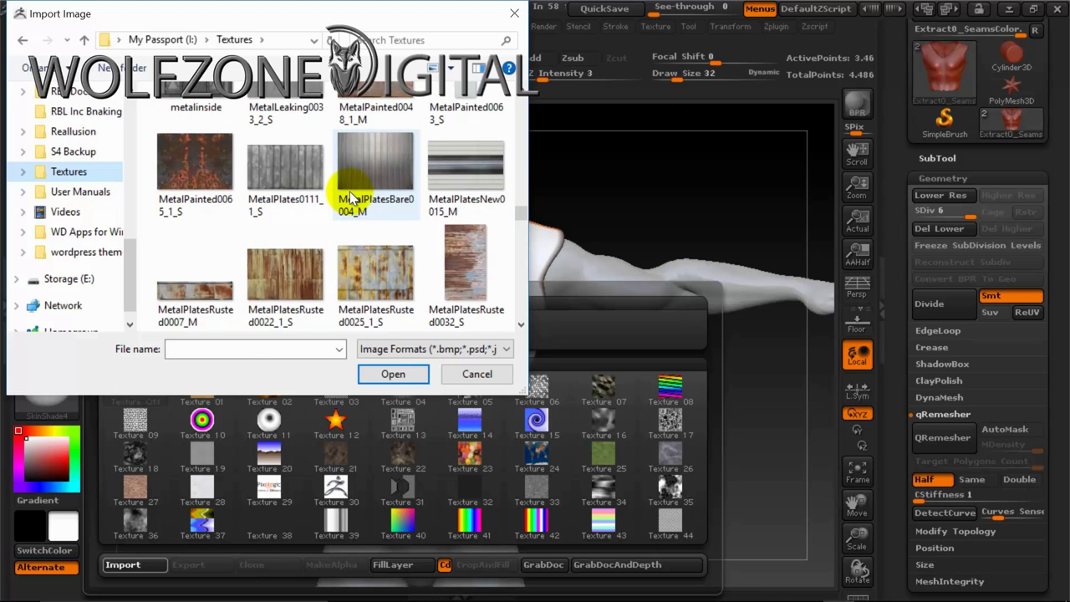
scroll(351, 197, "down", 3)
scroll(355, 201, "down", 5)
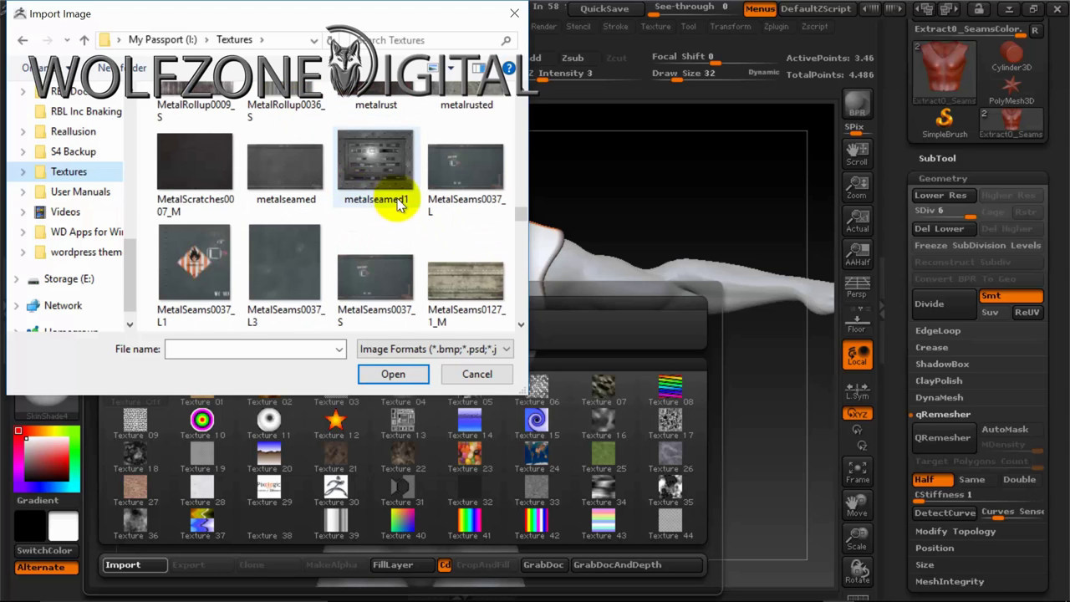
scroll(397, 201, "down", 3)
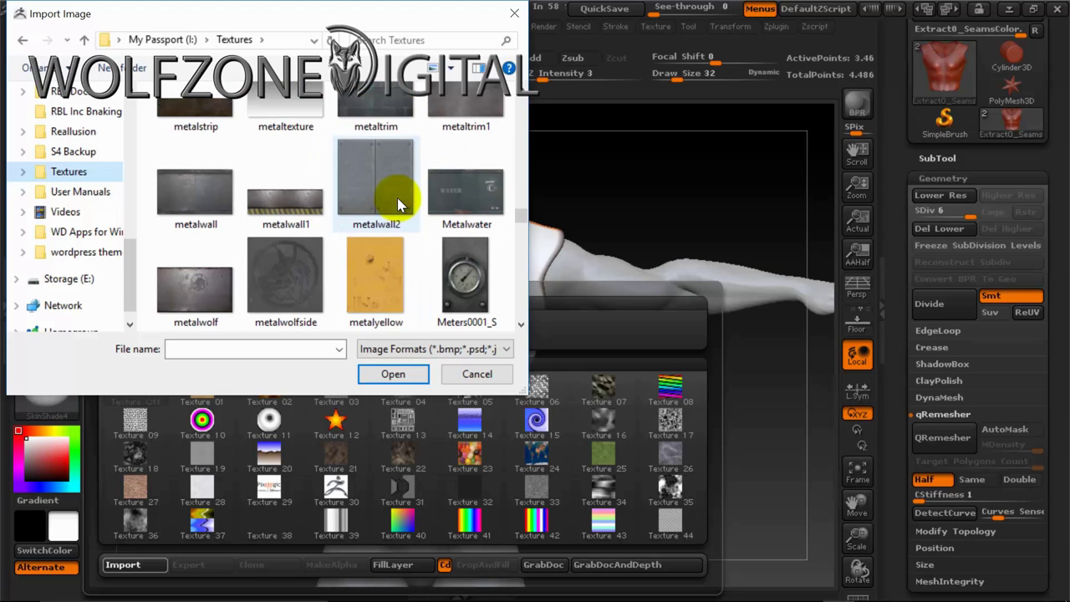
scroll(397, 200, "down", 1)
scroll(397, 200, "up", 10)
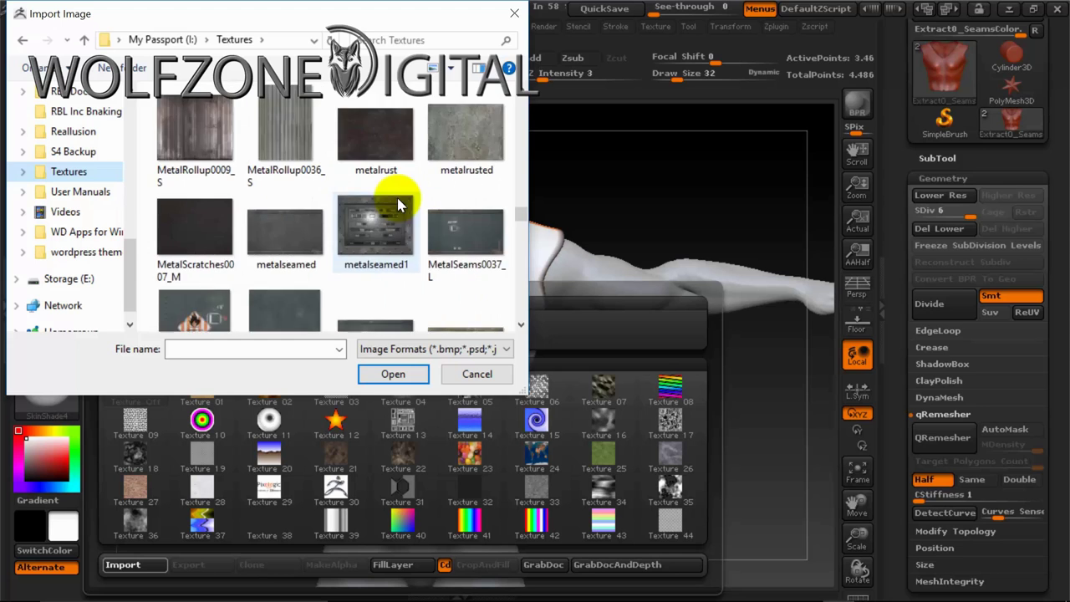
- Import the MetalBare0054_1_S image from the Textures folder and make it the active brush texture
scroll(397, 201, "up", 10)
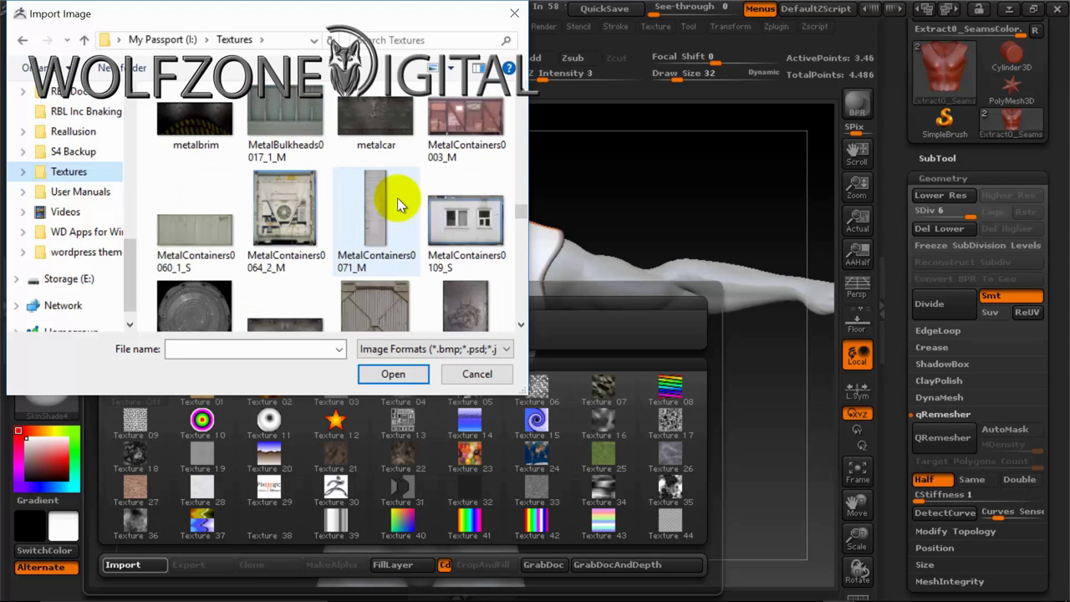
scroll(398, 204, "up", 2)
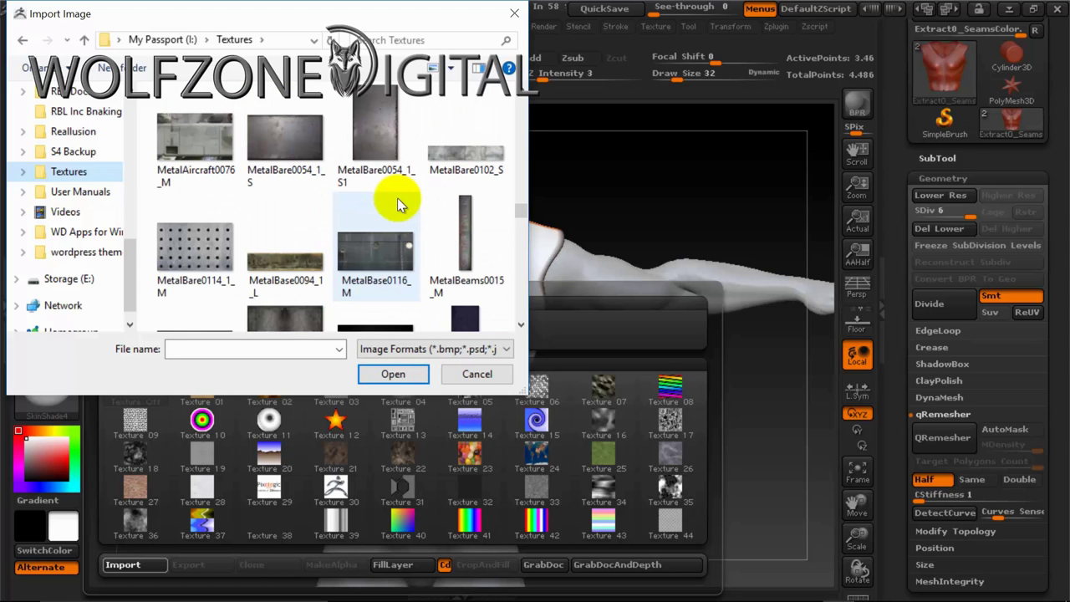
left_click(284, 141)
left_click(393, 374)
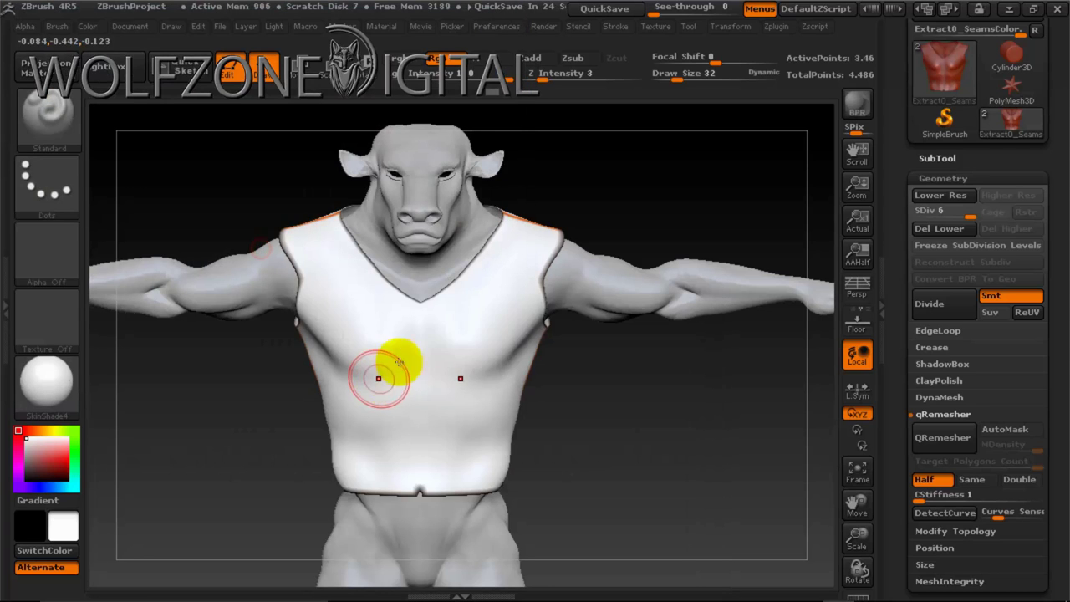
left_click(40, 331)
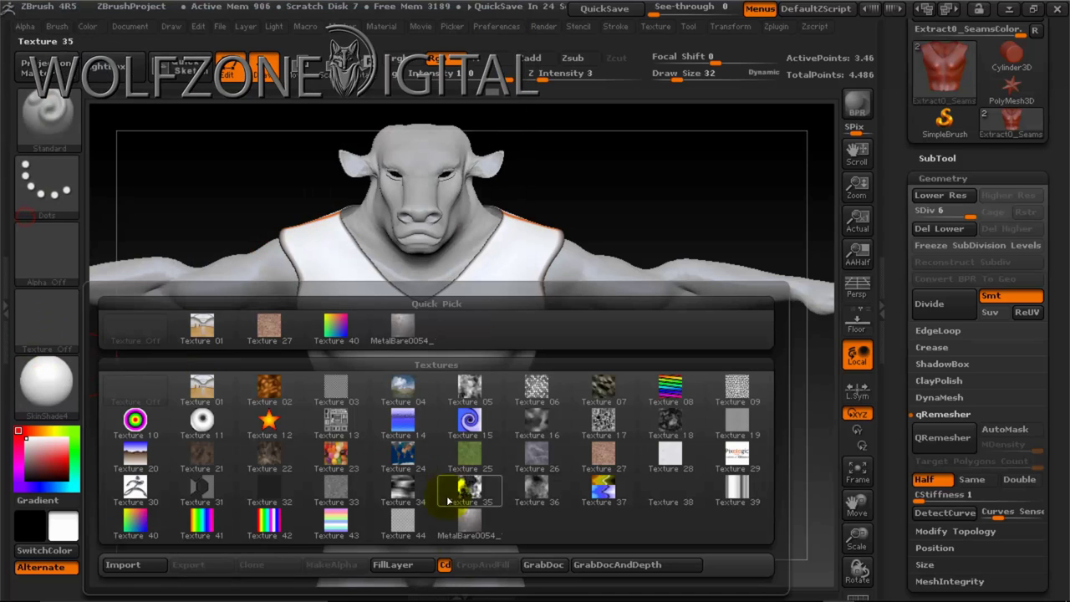
left_click(469, 533)
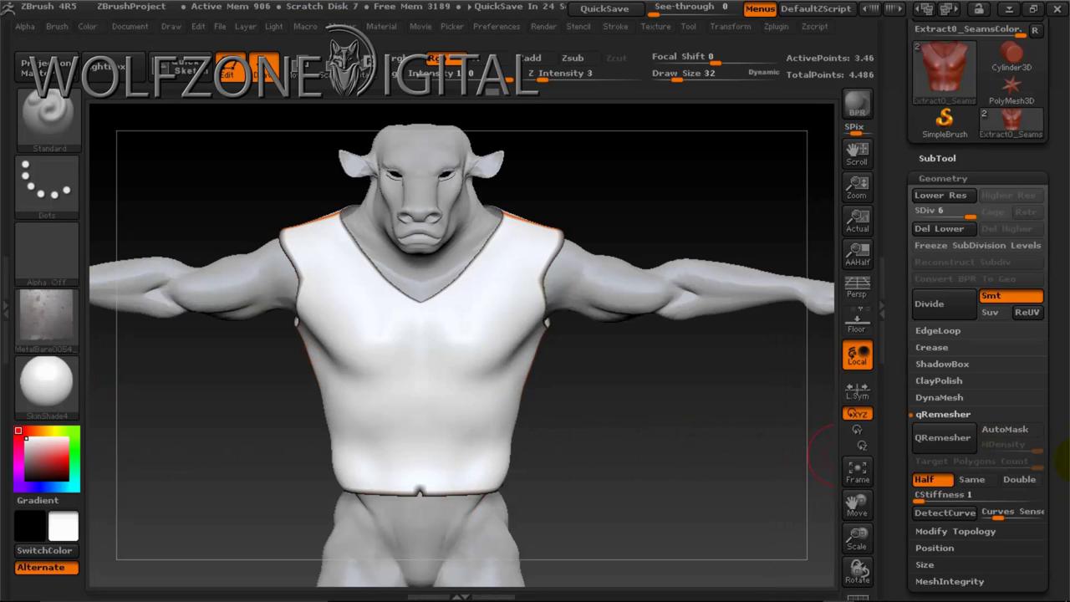
- Open the vest's Polypaint settings and set the brush to Mrgb with a Z Intensity of 0
left_click_drag(1067, 506, 1065, 378)
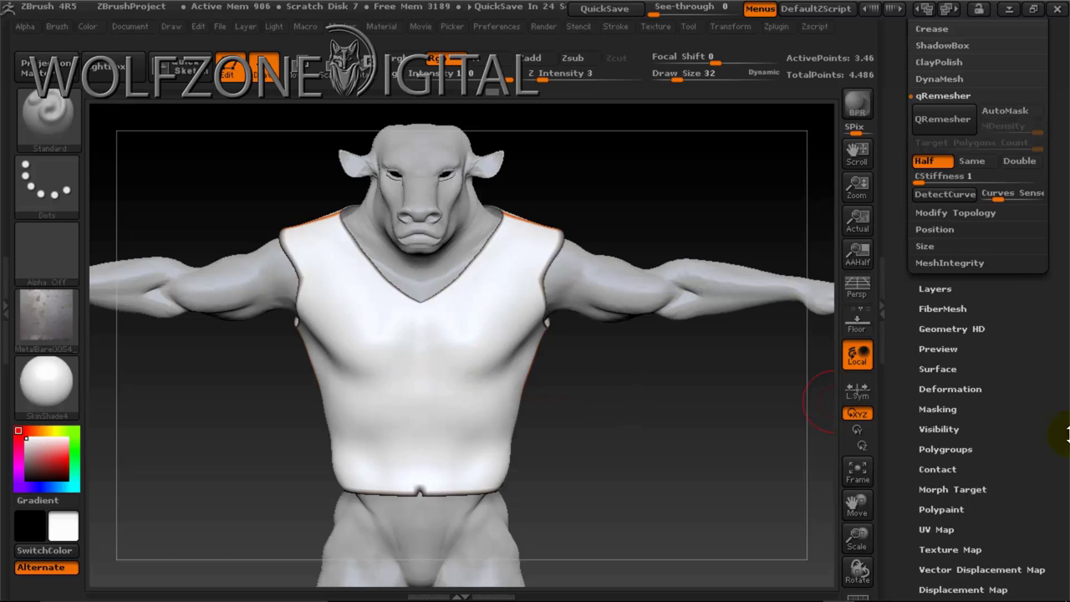
left_click_drag(1068, 222, 1067, 256)
left_click_drag(1023, 423, 1026, 359)
left_click_drag(1020, 442, 1027, 402)
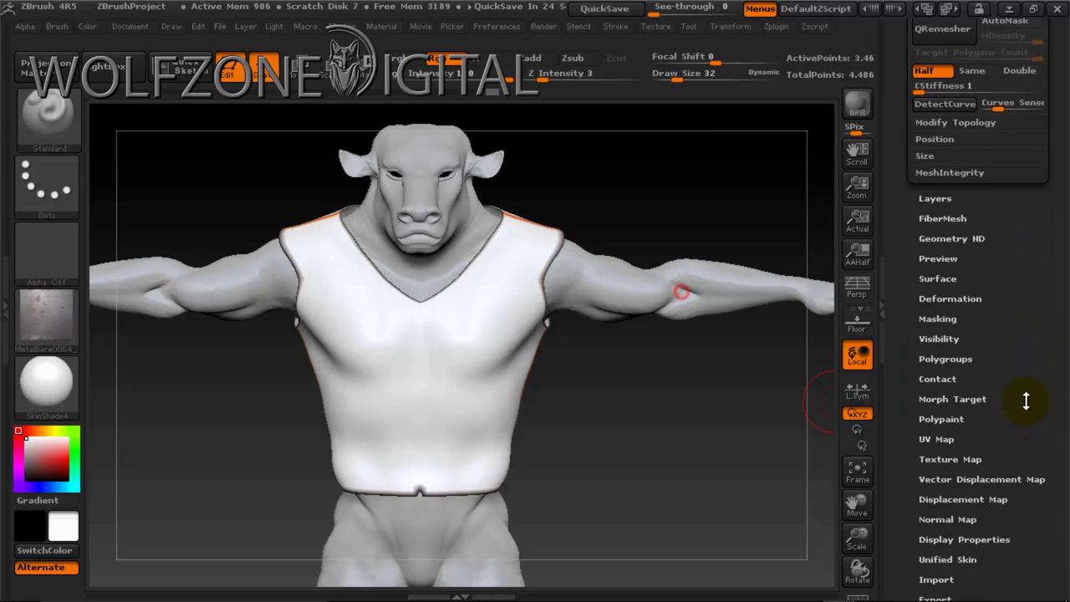
left_click(957, 419)
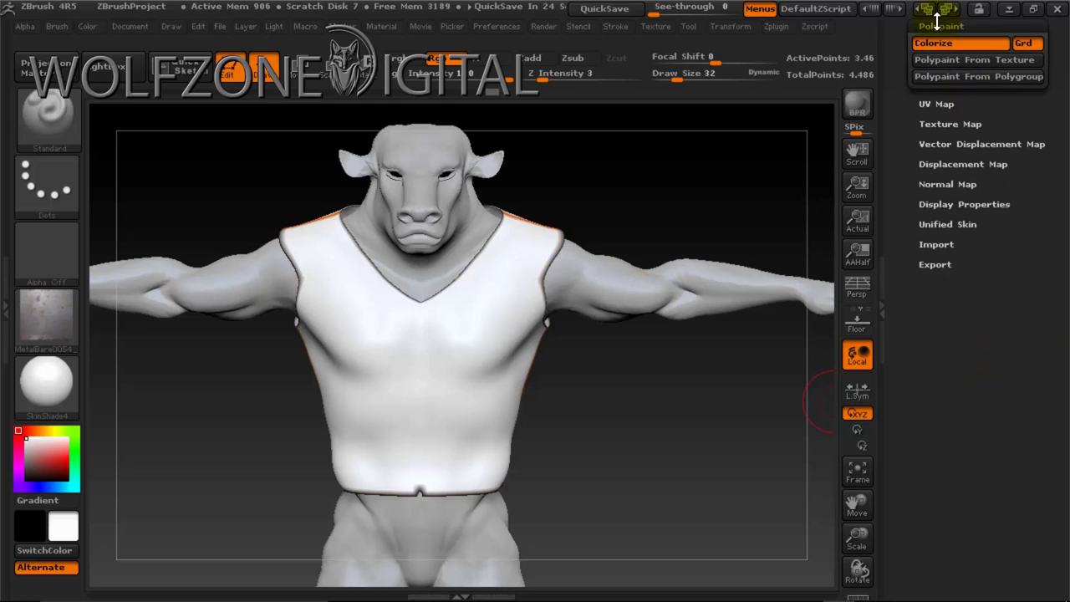
left_click(488, 101)
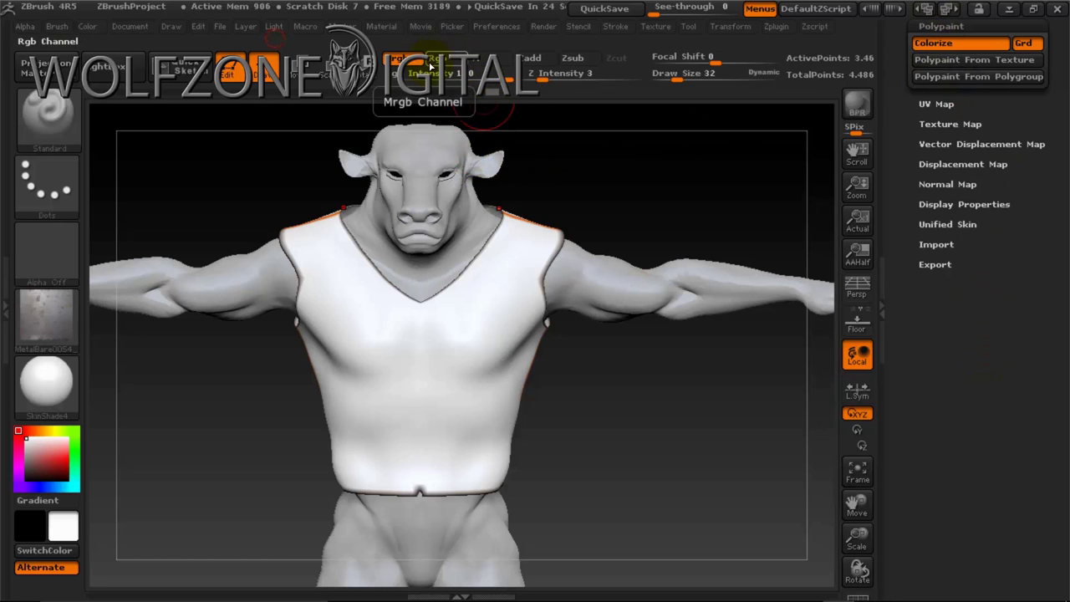
left_click(511, 102)
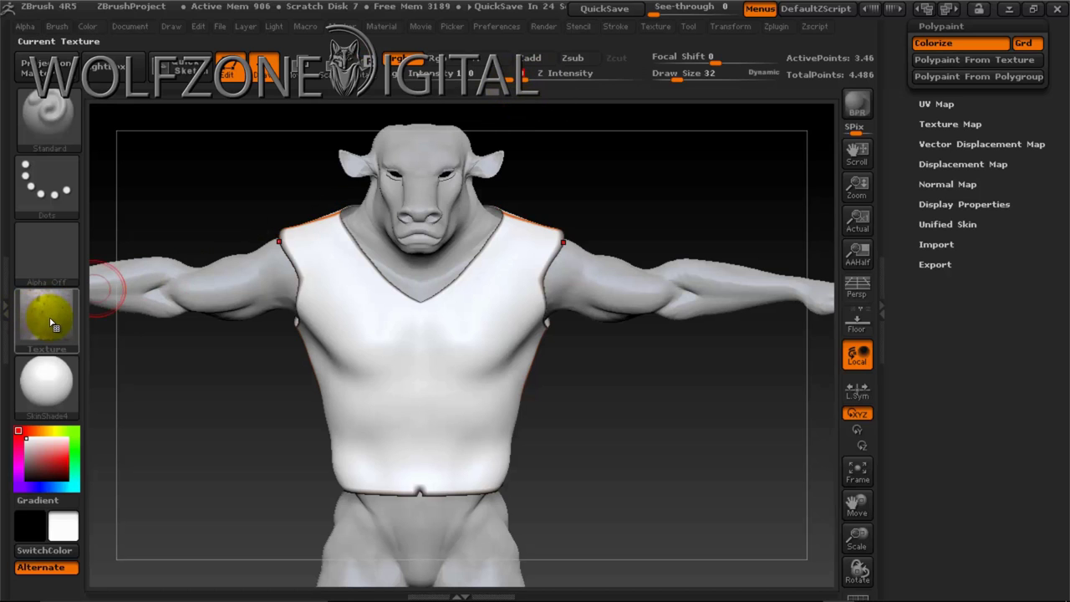
- Give the Standard brush the DragRect stroke and the soft round Alpha 01
left_click(49, 189)
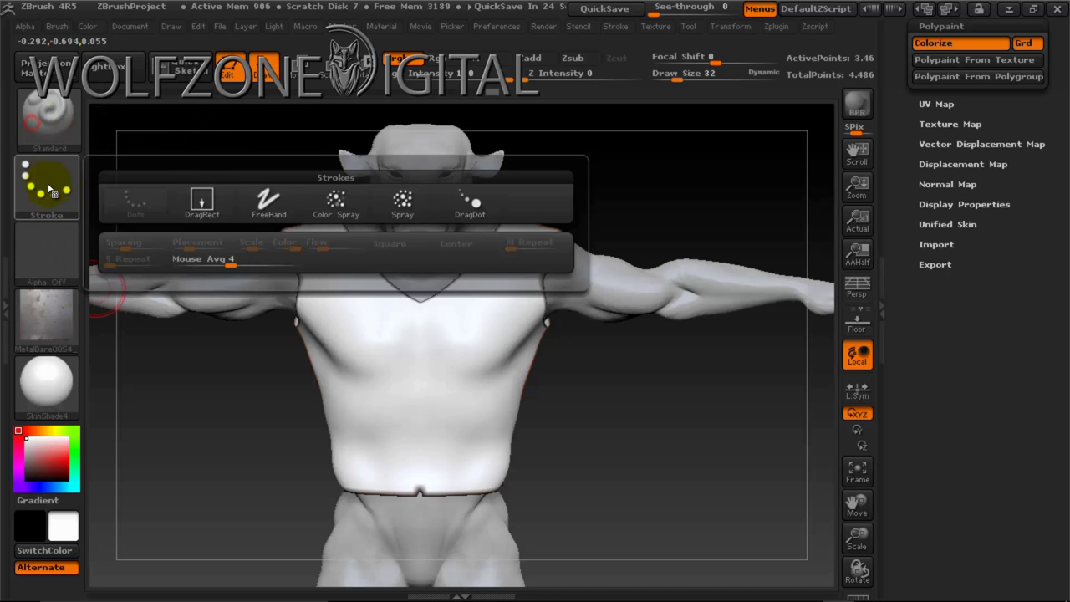
left_click(206, 208)
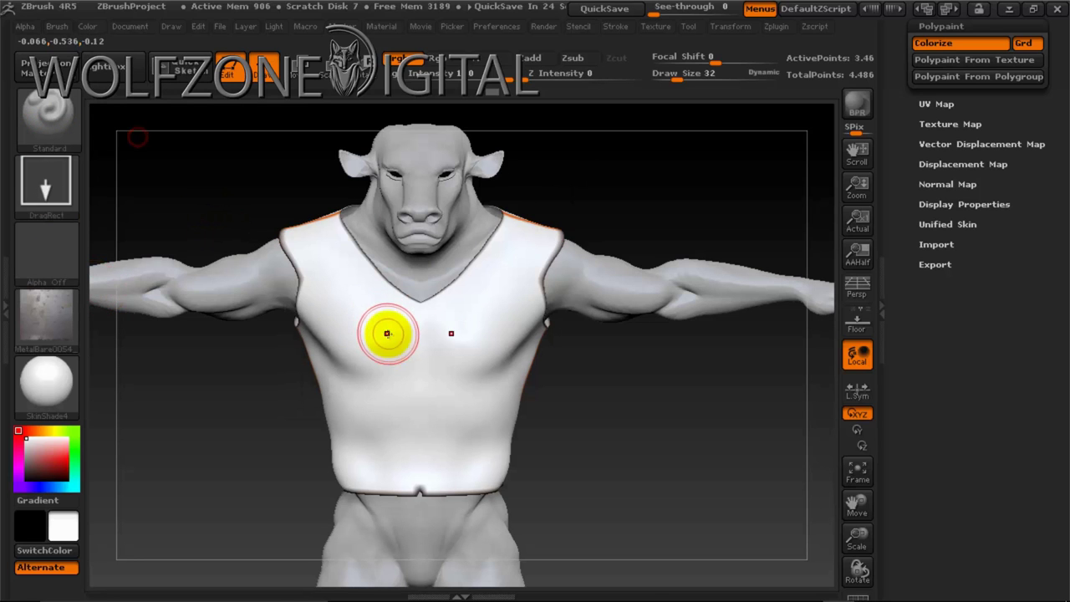
left_click(64, 255)
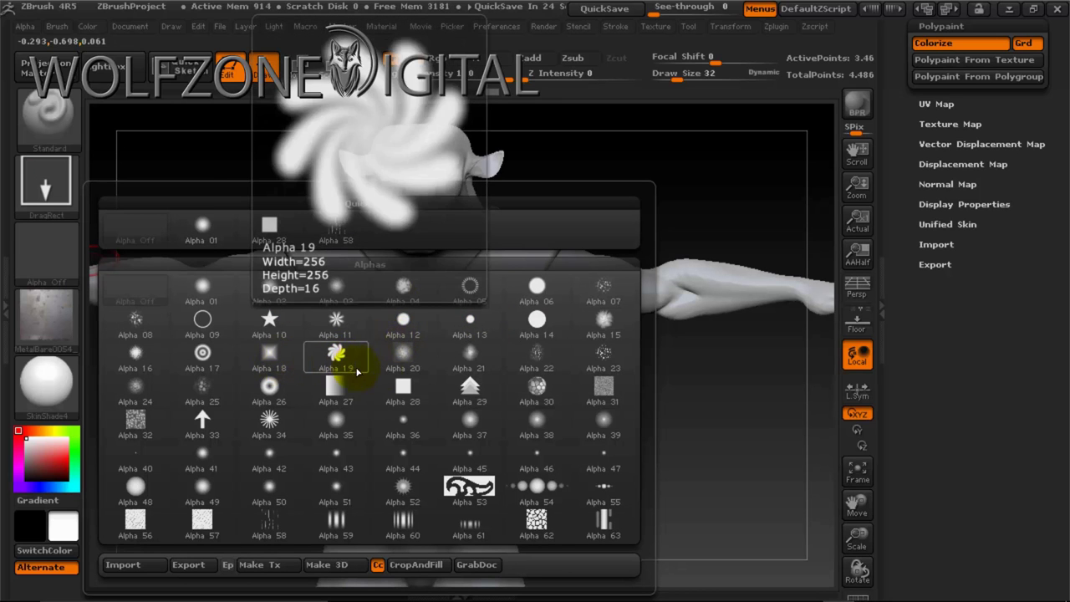
left_click(202, 224)
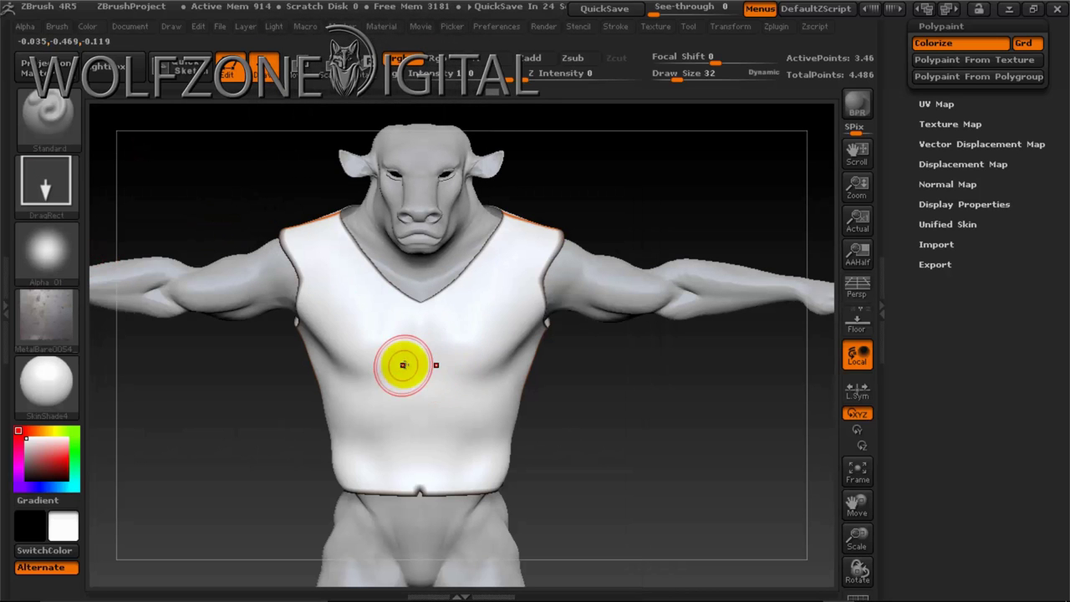
- Turn off symmetry and set the Draw Size to 93
left_click(743, 30)
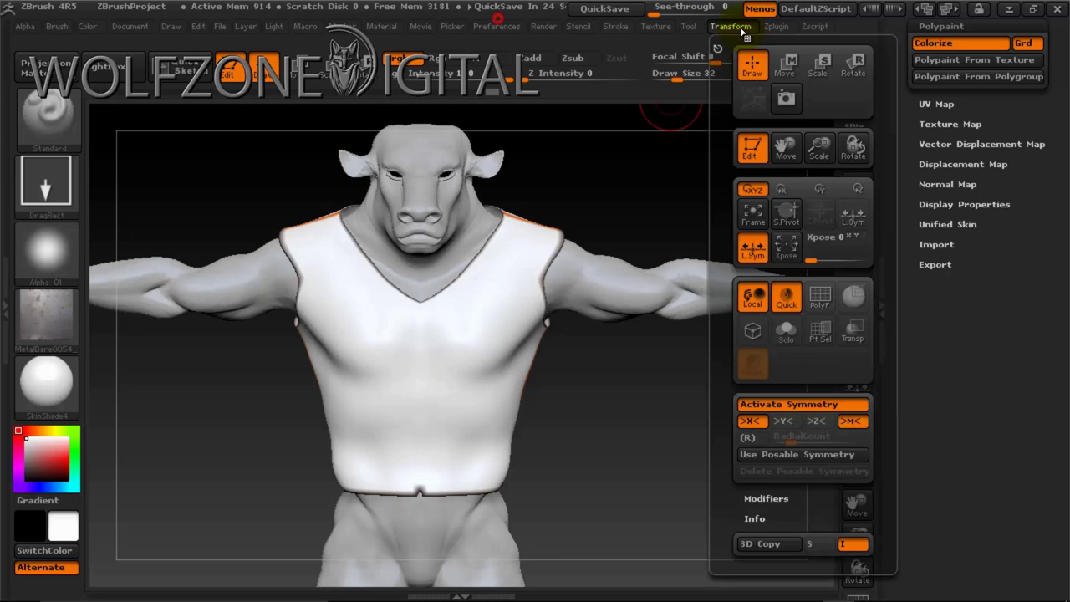
left_click(407, 359)
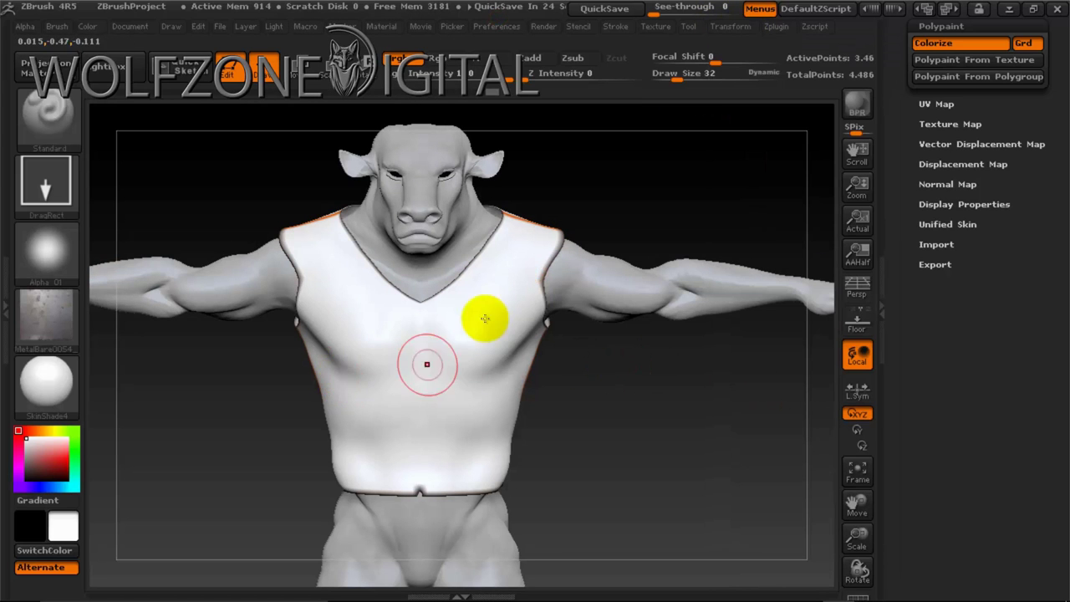
left_click_drag(683, 78, 690, 79)
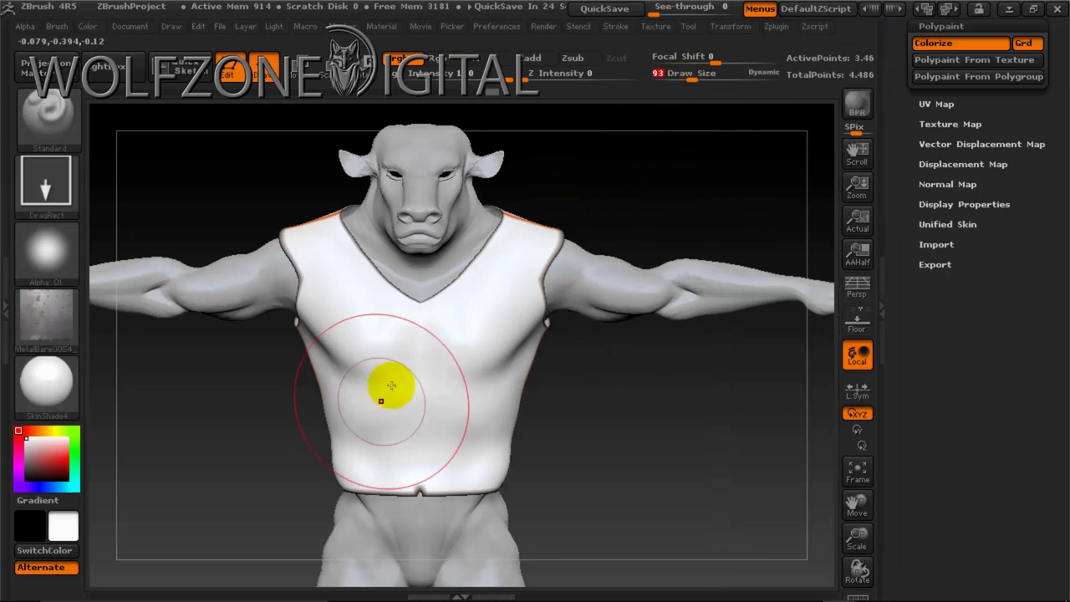
- Paint the bare-metal texture over the whole vest with overlapping DragRect strokes from several viewing angles
mouse_move(405, 366)
left_mouse_down()
mouse_move(490, 526)
mouse_move(406, 416)
mouse_move(352, 318)
mouse_move(430, 530)
mouse_move(327, 254)
mouse_move(462, 268)
mouse_move(477, 227)
mouse_move(526, 246)
mouse_move(470, 317)
mouse_move(476, 326)
left_mouse_up()
left_click_drag(659, 373, 680, 311)
left_click_drag(535, 269, 730, 192)
mouse_move(458, 351)
left_mouse_down()
mouse_move(530, 507)
mouse_move(497, 452)
mouse_move(542, 590)
left_mouse_up()
mouse_move(390, 447)
left_mouse_down()
mouse_move(509, 588)
mouse_move(466, 493)
left_mouse_up()
mouse_move(397, 316)
left_mouse_down()
mouse_move(409, 490)
mouse_move(359, 442)
mouse_move(351, 459)
mouse_move(418, 575)
left_mouse_up()
left_click_drag(425, 476, 502, 577)
left_click_drag(673, 465, 522, 435)
left_click_drag(508, 372, 531, 561)
left_click_drag(503, 418, 602, 579)
mouse_move(474, 370)
left_mouse_down()
mouse_move(580, 461)
mouse_move(494, 442)
mouse_move(681, 513)
mouse_move(697, 394)
mouse_move(565, 418)
mouse_move(707, 473)
left_mouse_up()
mouse_move(614, 366)
left_mouse_down()
mouse_move(665, 344)
mouse_move(627, 267)
mouse_move(576, 327)
mouse_move(687, 398)
mouse_move(494, 251)
mouse_move(594, 358)
mouse_move(652, 376)
mouse_move(756, 481)
mouse_move(432, 242)
mouse_move(538, 312)
left_mouse_up()
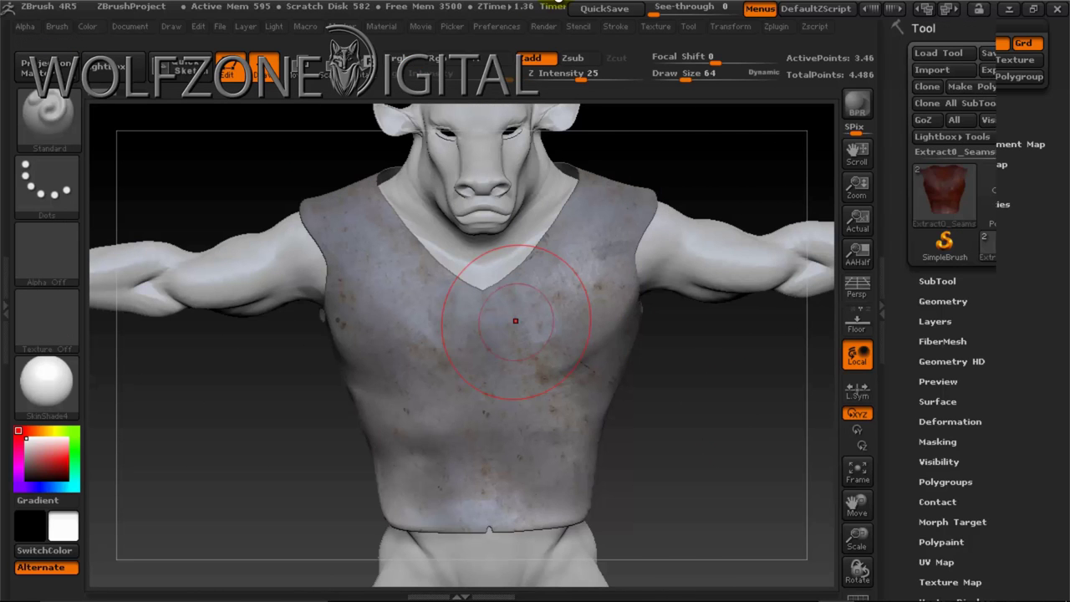
- Set the Focal Shift to -100 for stamping the Celtic cross alpha on the vest
mouse_move(747, 410)
left_mouse_down()
mouse_move(705, 425)
mouse_move(760, 406)
mouse_move(776, 414)
mouse_move(673, 410)
mouse_move(638, 376)
mouse_move(728, 384)
mouse_move(663, 377)
left_mouse_up()
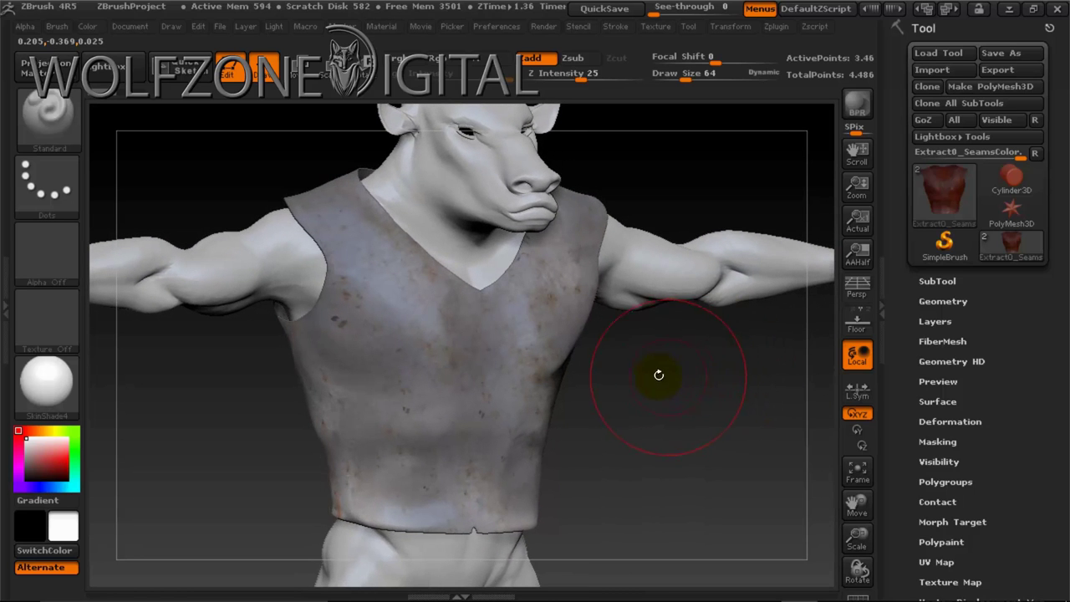
left_click_drag(649, 414, 636, 415)
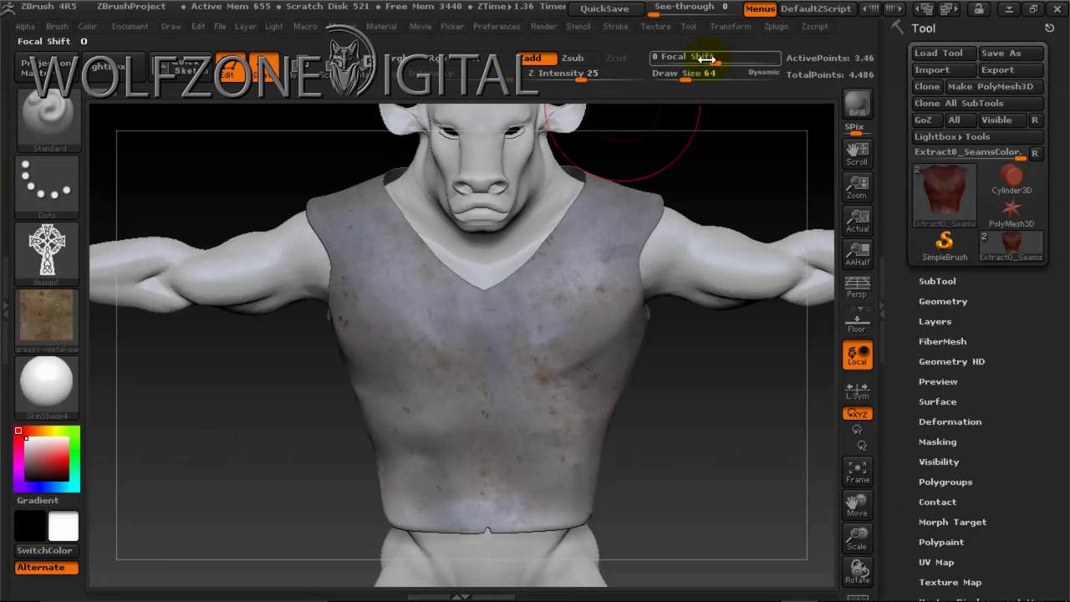
left_click_drag(688, 63, 668, 63)
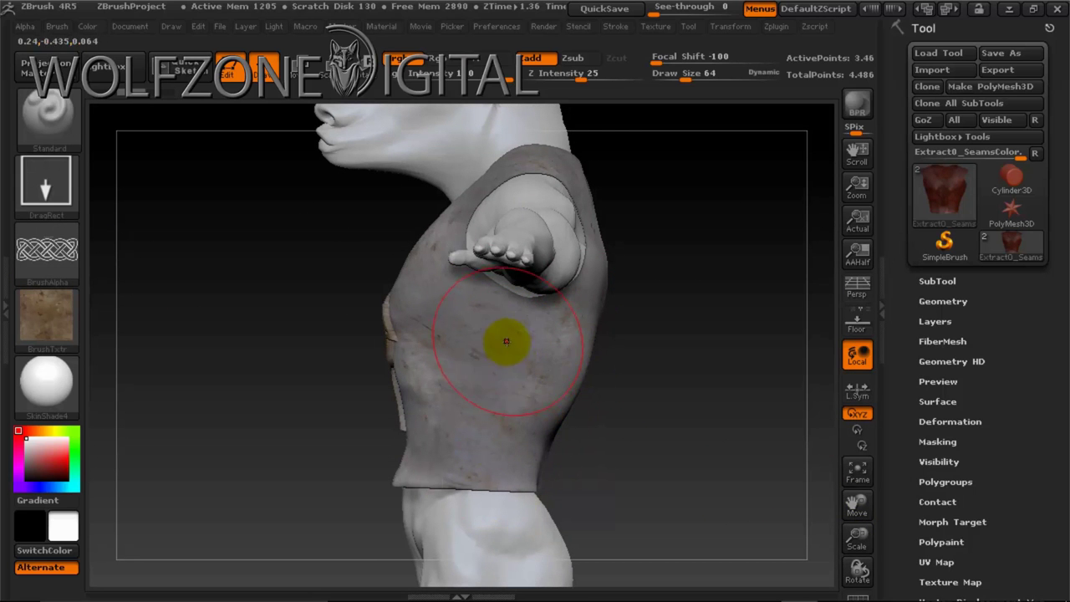
- Stamp greasy-metal braids down the vest's sides and sunbursts on its shoulders, and save the project
left_click_drag(618, 418, 702, 423)
key("ctrl+z")
left_click_drag(575, 413, 622, 329)
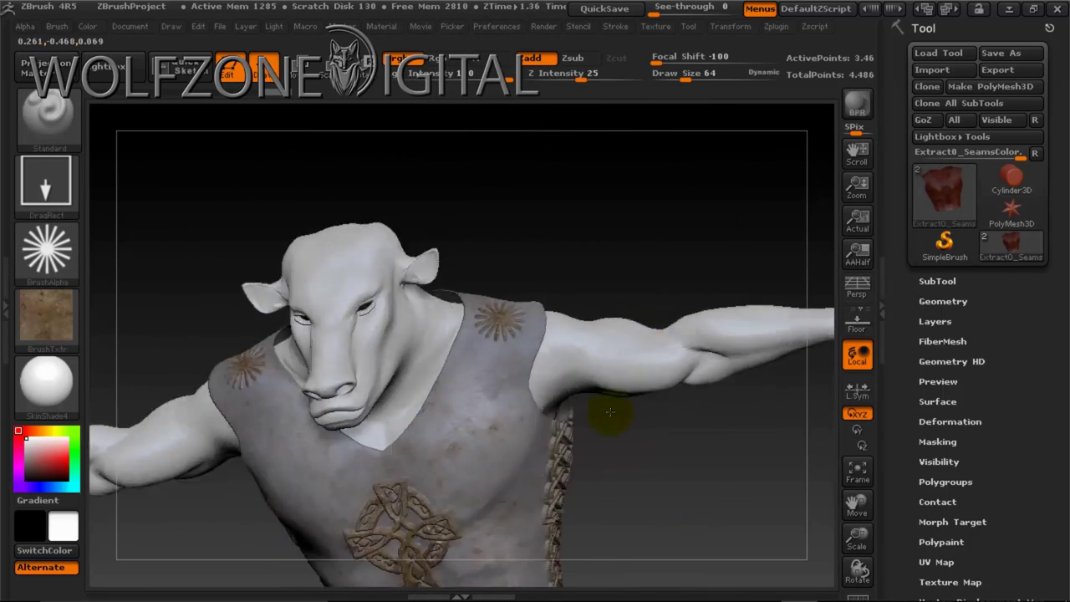
key("ctrl+s")
left_click(585, 310)
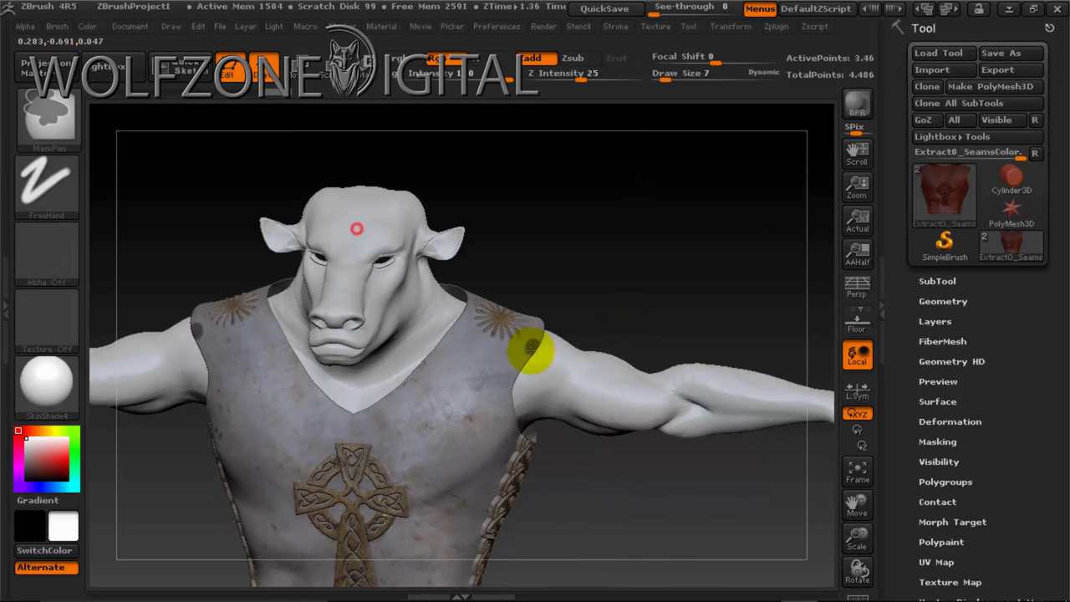
- Mask a narrow border along the vest's armholes and bottom hem with the MaskPen, undoing the stray stroke
left_click_drag(535, 343, 518, 422, "ctrl")
mouse_move(523, 353)
left_mouse_down("ctrl")
mouse_move(548, 314)
mouse_move(640, 287)
mouse_move(521, 315)
mouse_move(376, 210)
mouse_move(695, 354)
mouse_move(636, 382)
mouse_move(456, 219)
mouse_move(493, 334)
mouse_move(521, 363)
mouse_move(471, 382)
mouse_move(443, 361)
left_mouse_up("ctrl")
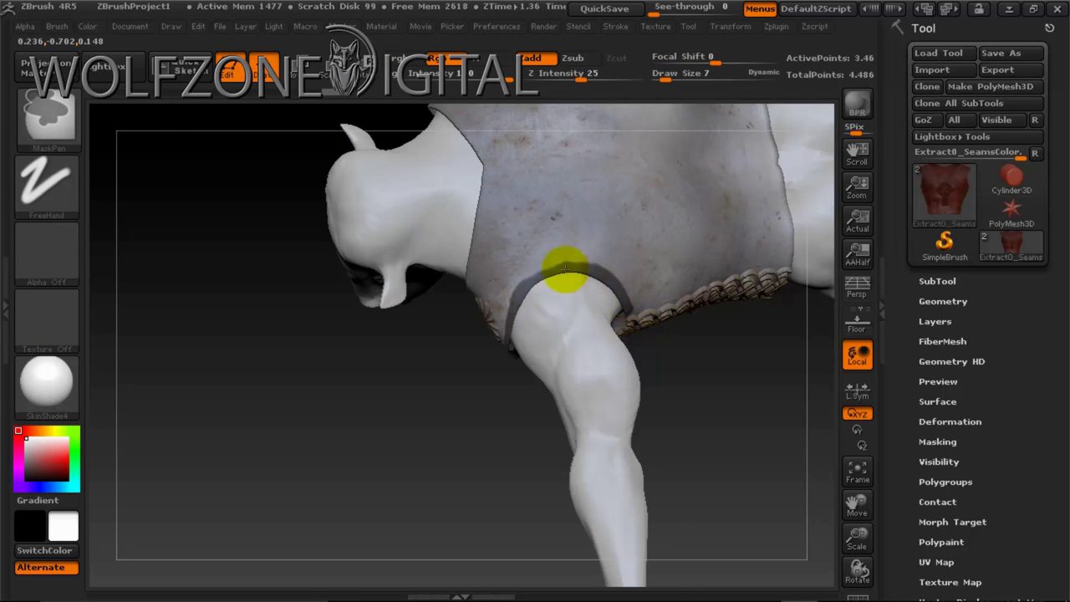
key("ctrl+z")
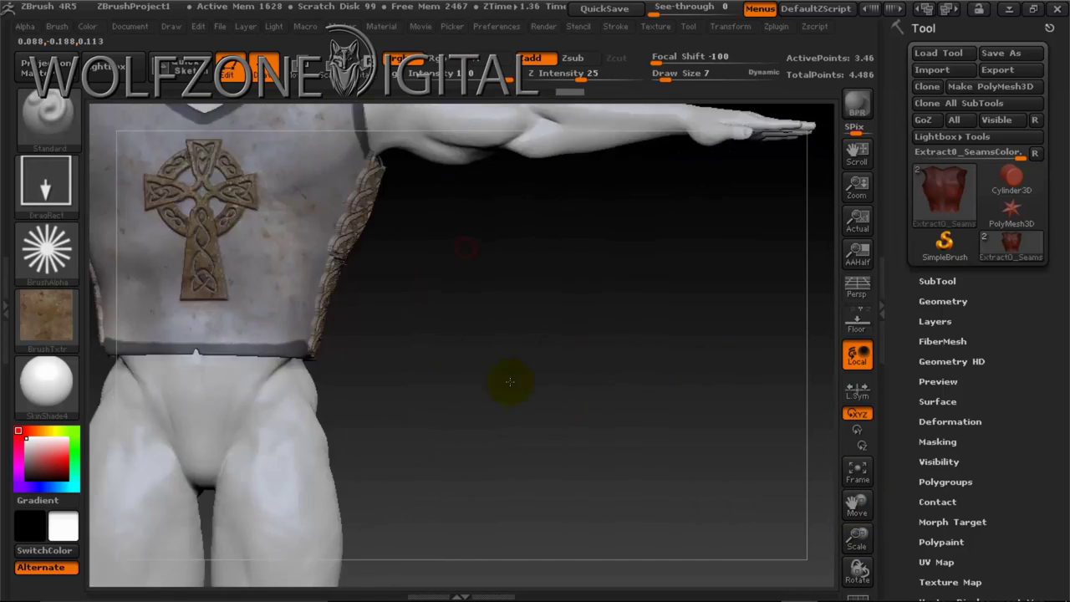
- Invert the mask and paint the vest's borders with the leatherfinal texture at Draw Size 52 and Z Intensity 0
left_click(937, 442)
left_click(46, 318)
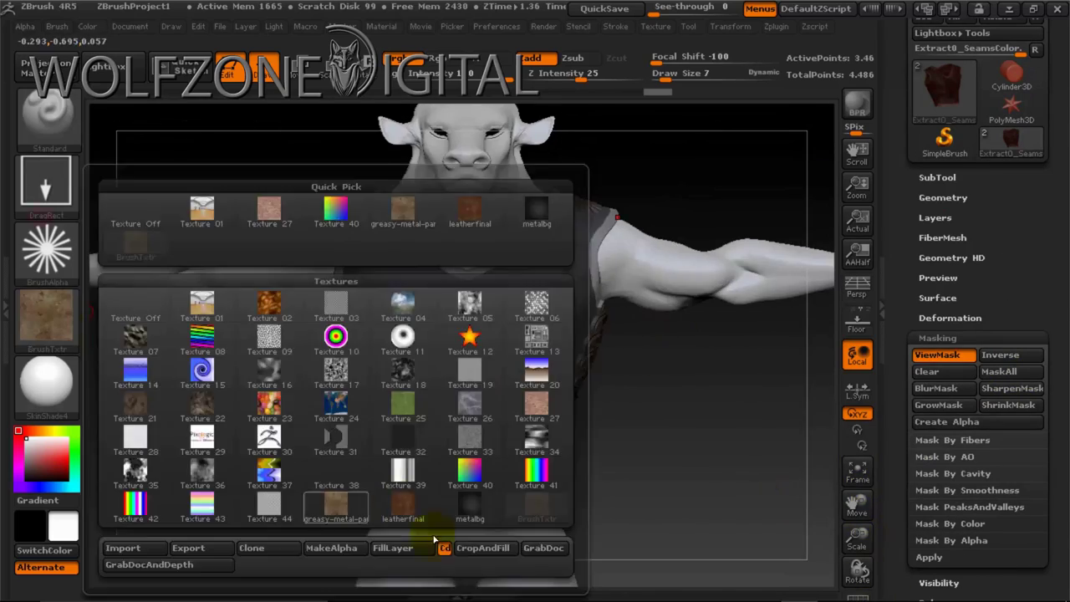
left_click_drag(658, 82, 680, 84)
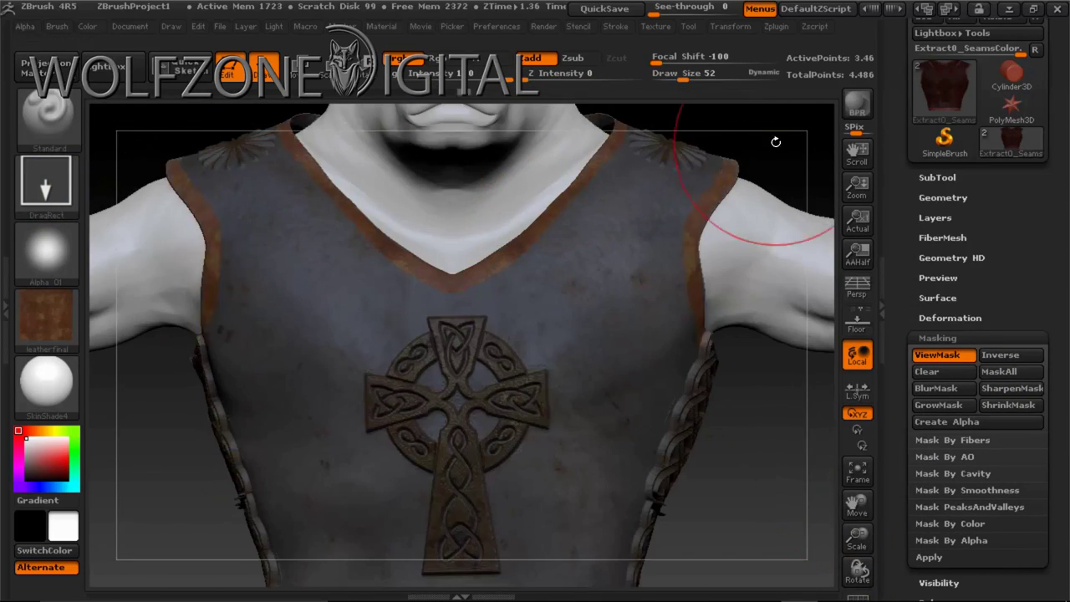
left_click_drag(776, 143, 356, 435)
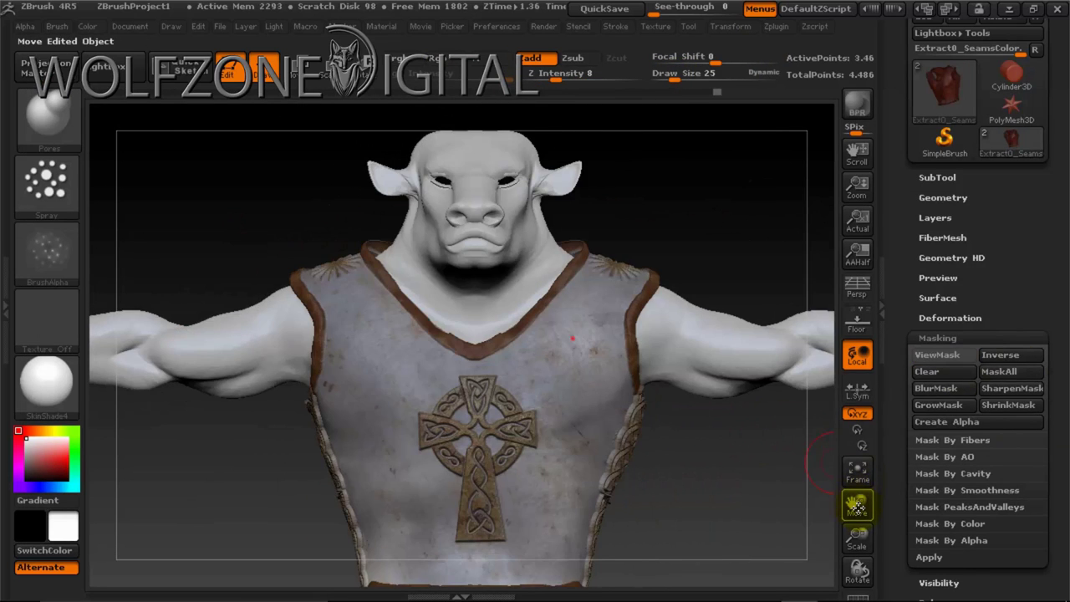
left_click_drag(856, 505, 803, 492)
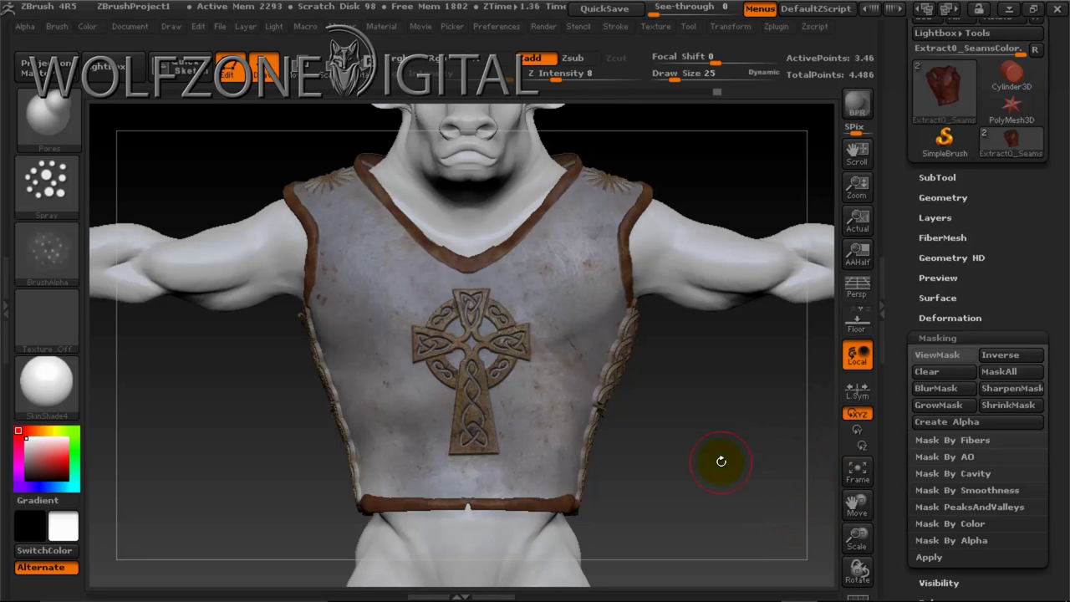
left_click_drag(707, 421, 586, 426)
left_click_drag(725, 435, 688, 410)
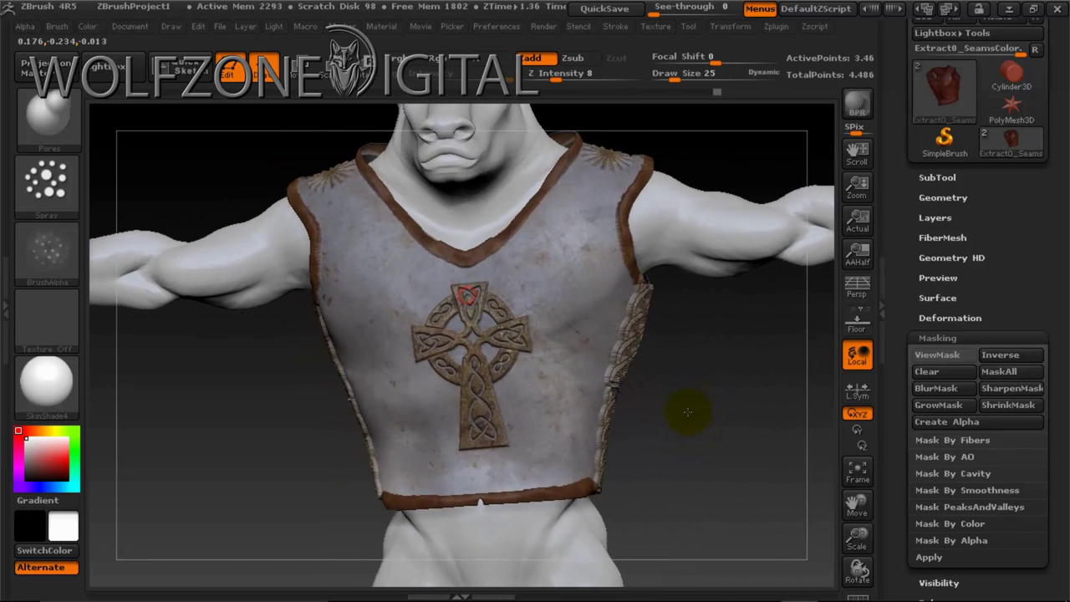
- Save the project over its existing file
left_click(245, 25)
left_click(224, 26)
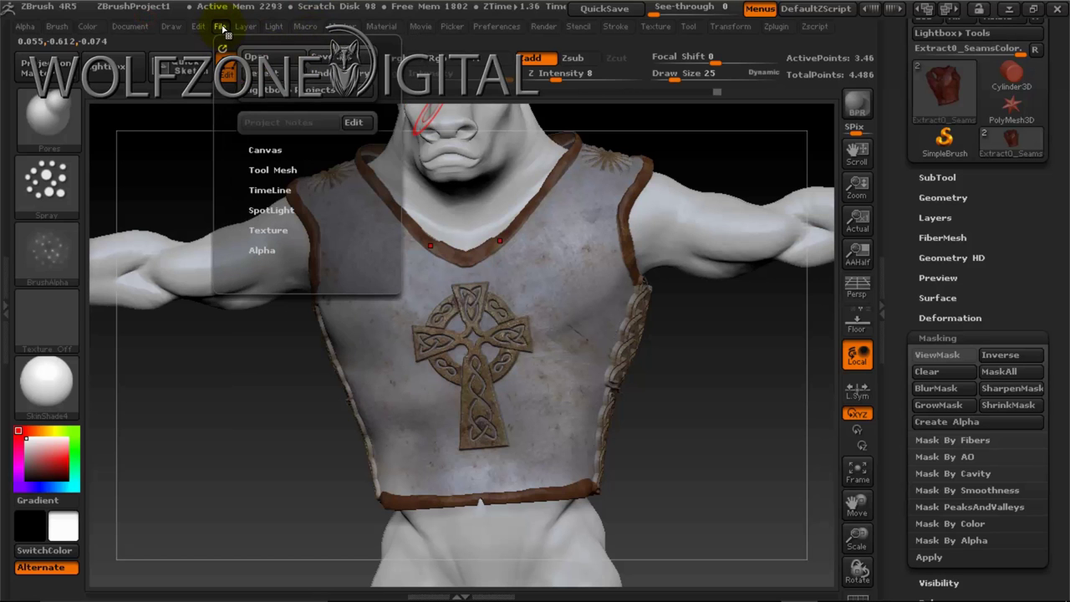
left_click(328, 50)
left_click(392, 374)
left_click(582, 314)
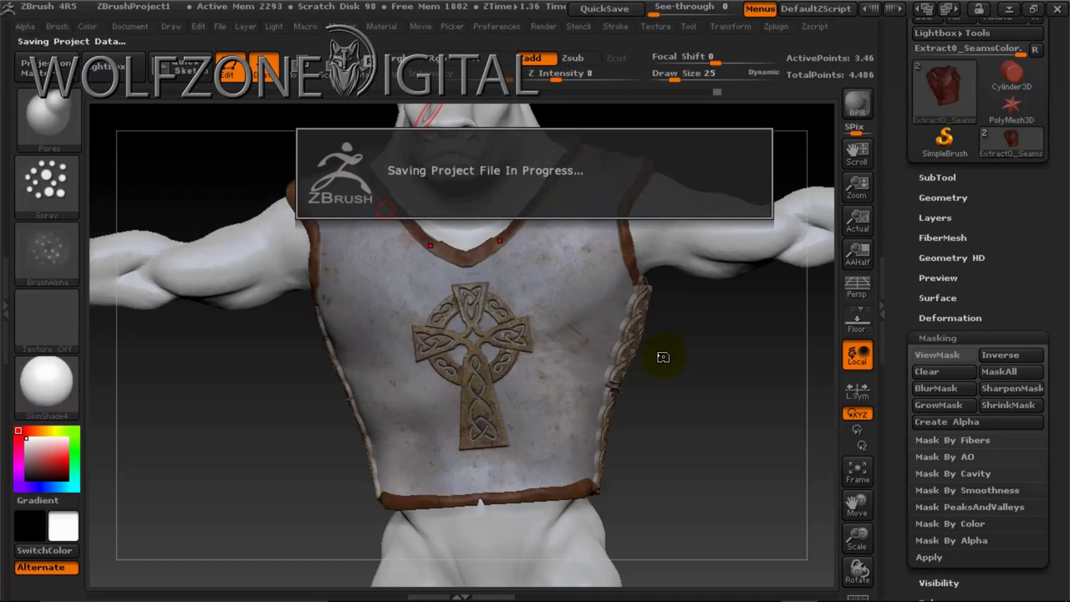
- Create a new texture map for the vest from its polypaint
left_click_drag(752, 446, 758, 479)
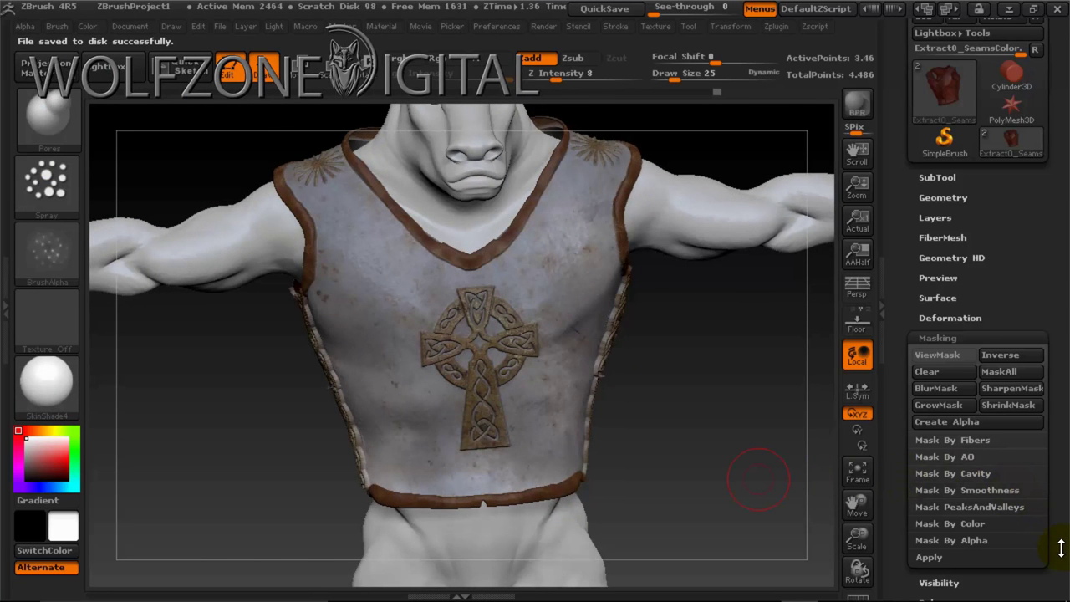
left_click_drag(1060, 547, 1059, 545)
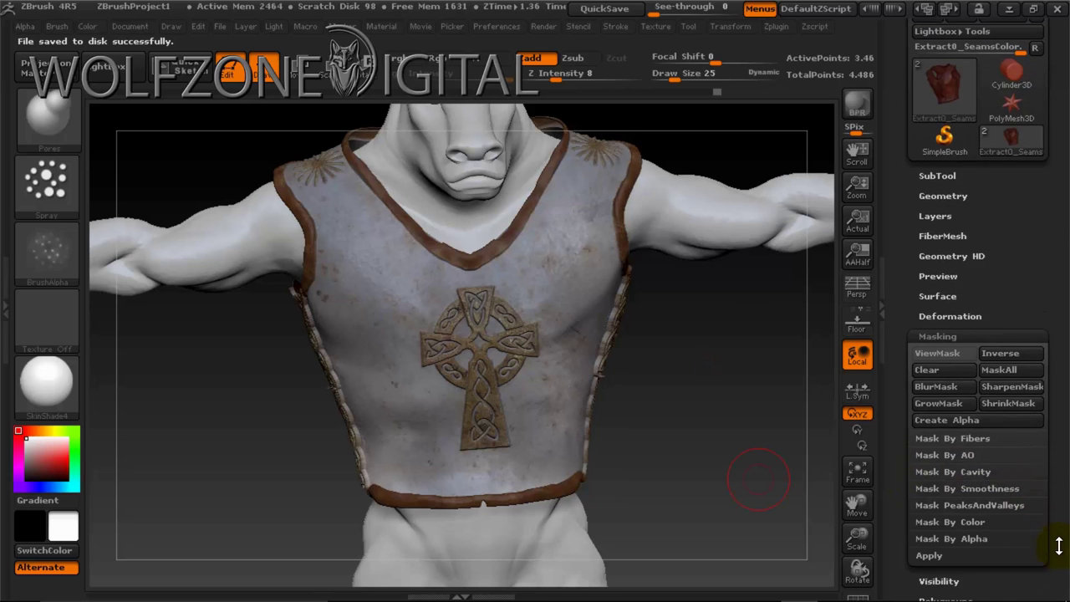
left_click(943, 195)
left_click_drag(1058, 529, 980, 445)
left_click(955, 424)
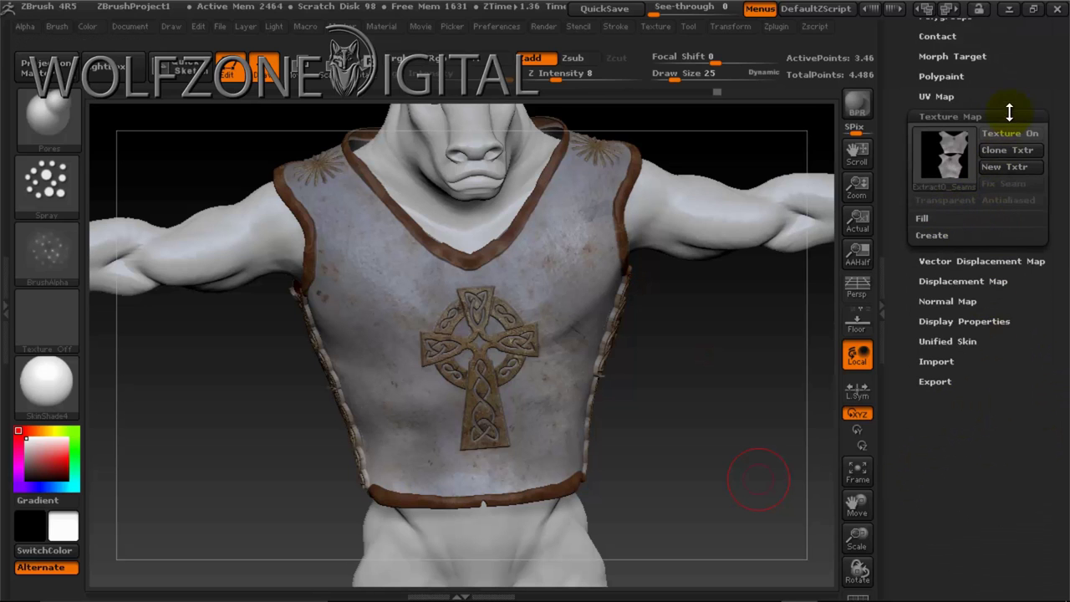
left_click(929, 236)
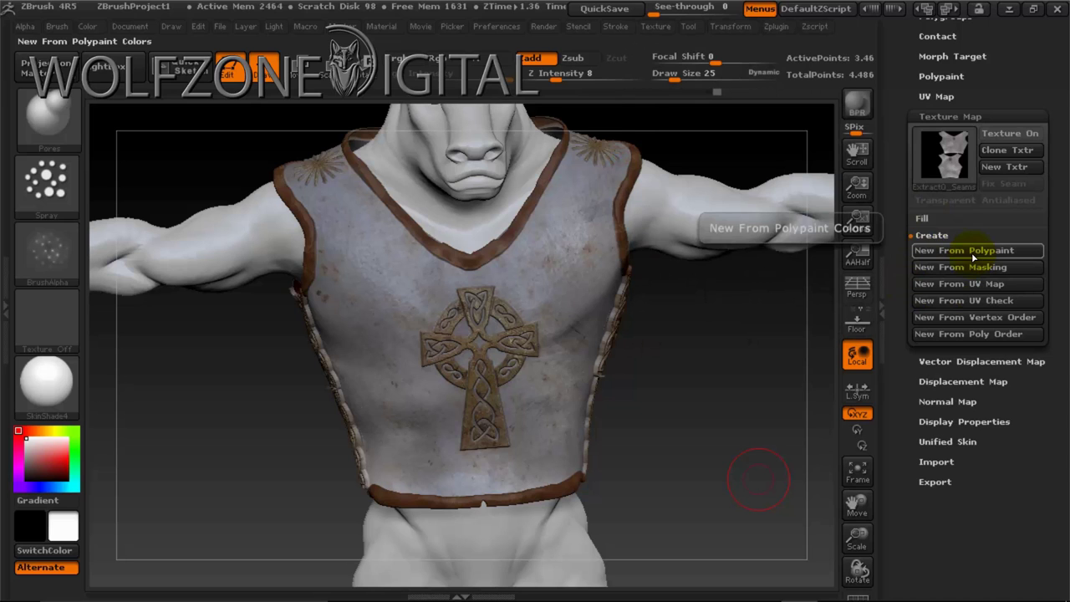
left_click(972, 252)
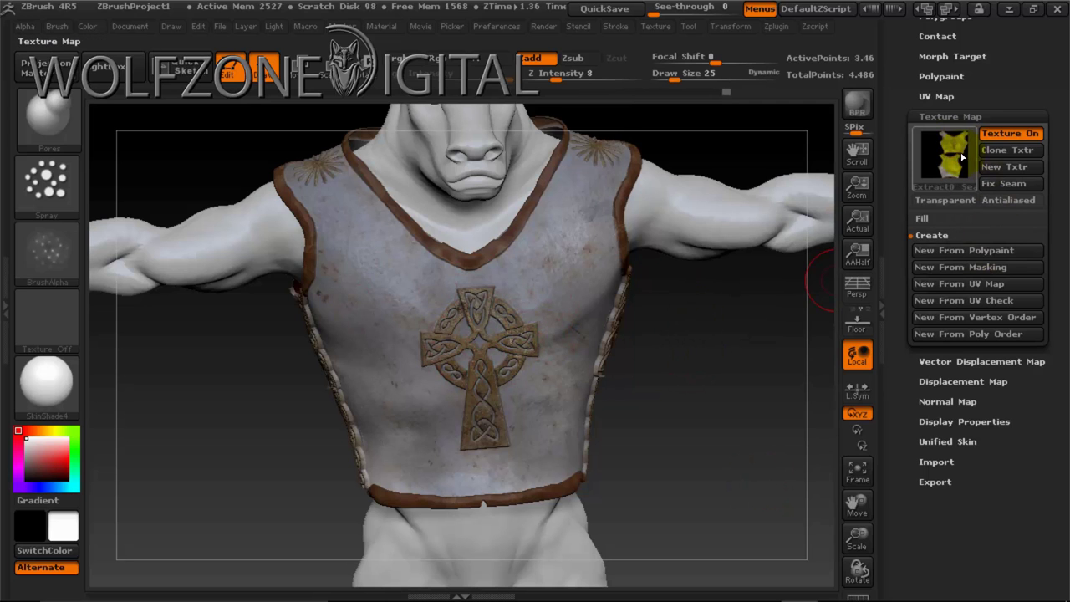
- Clone the vest's texture map to the texture palette and flip it vertically
left_click(1000, 152)
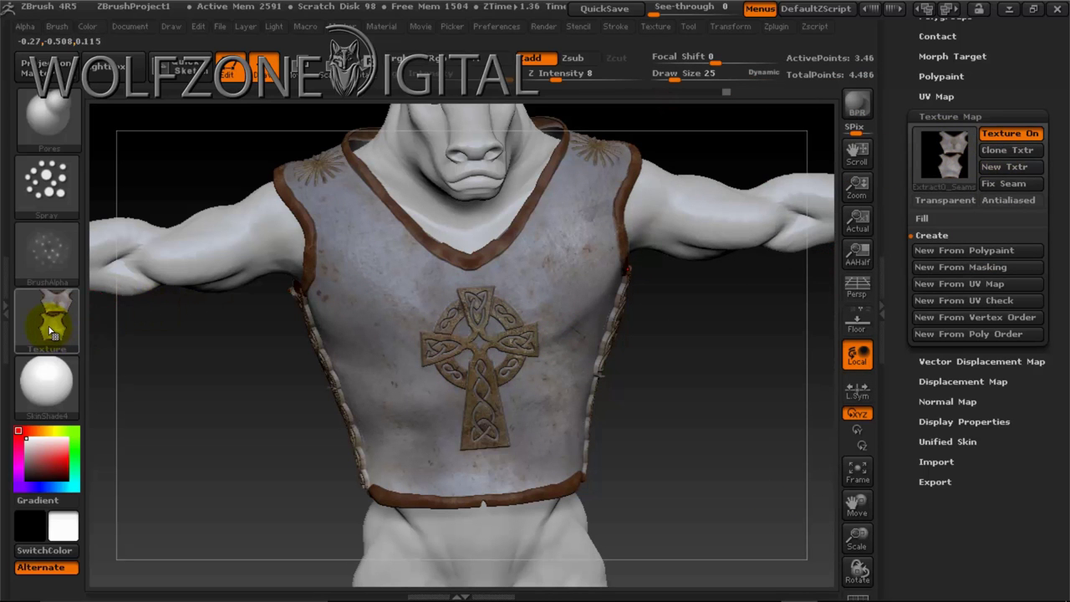
mouse_move(50, 332)
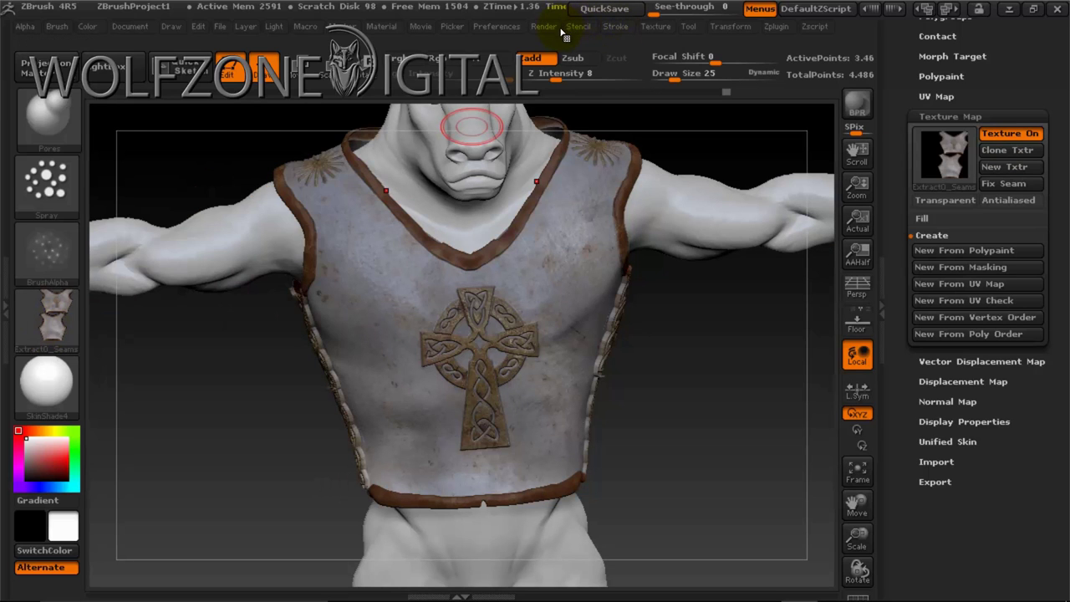
left_click(656, 26)
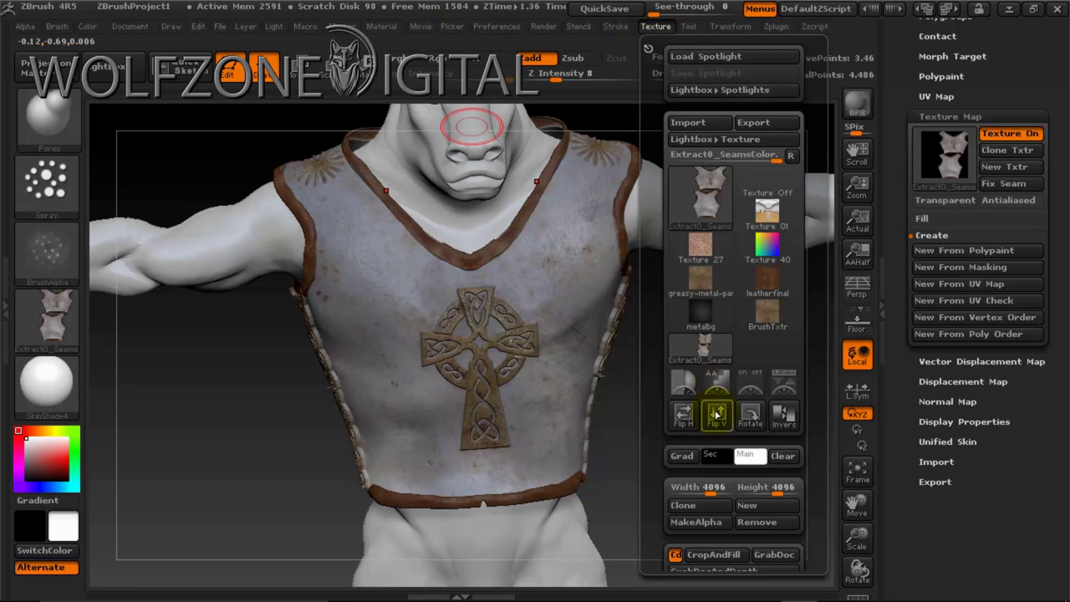
- Export the cloned vest texture as a JPEG named CHestpiece_diffuse to the Minotaur Tutorial folder, keeping the full 4096 crop size and Quality 100
left_click(46, 316)
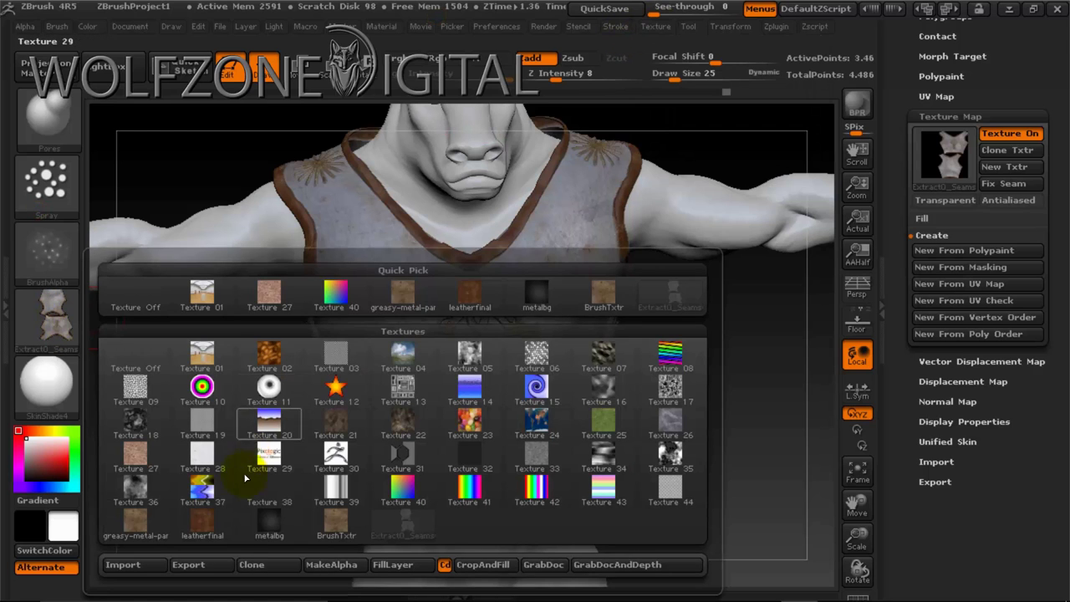
left_click(201, 566)
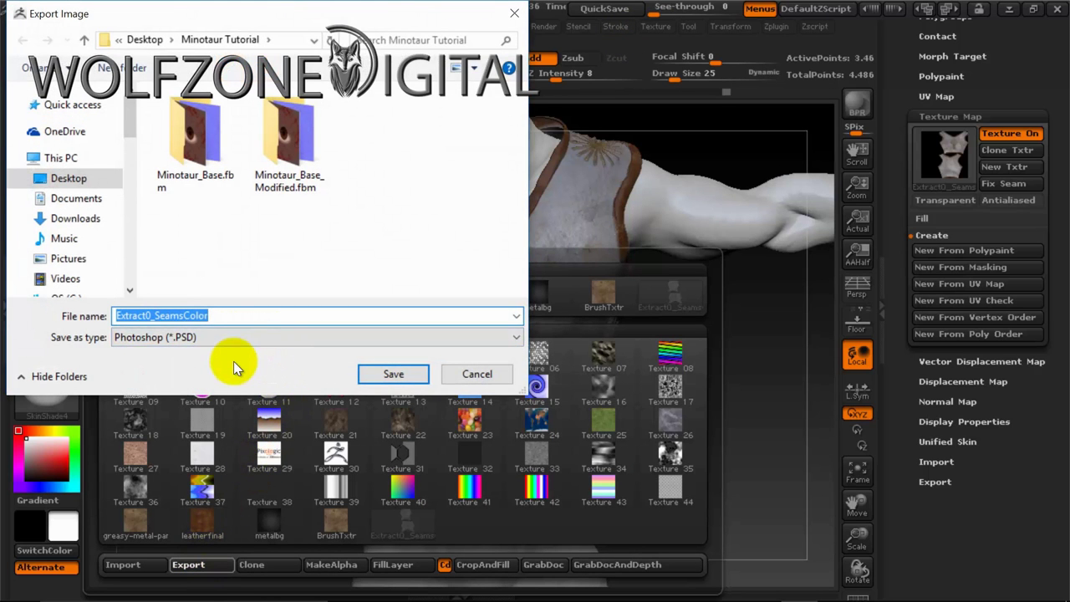
type("CHe")
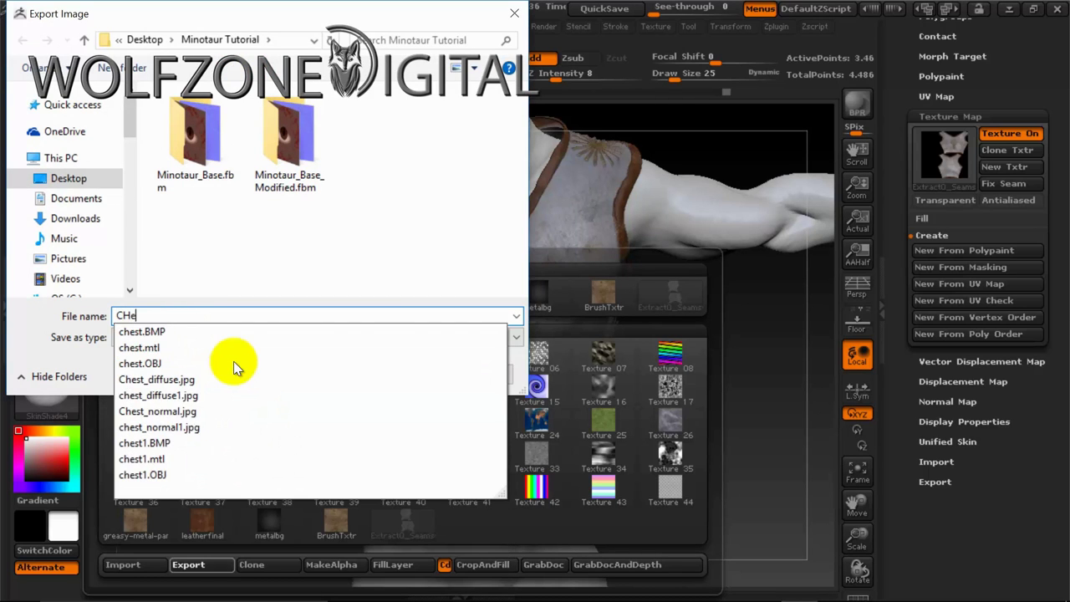
type("stpiece_")
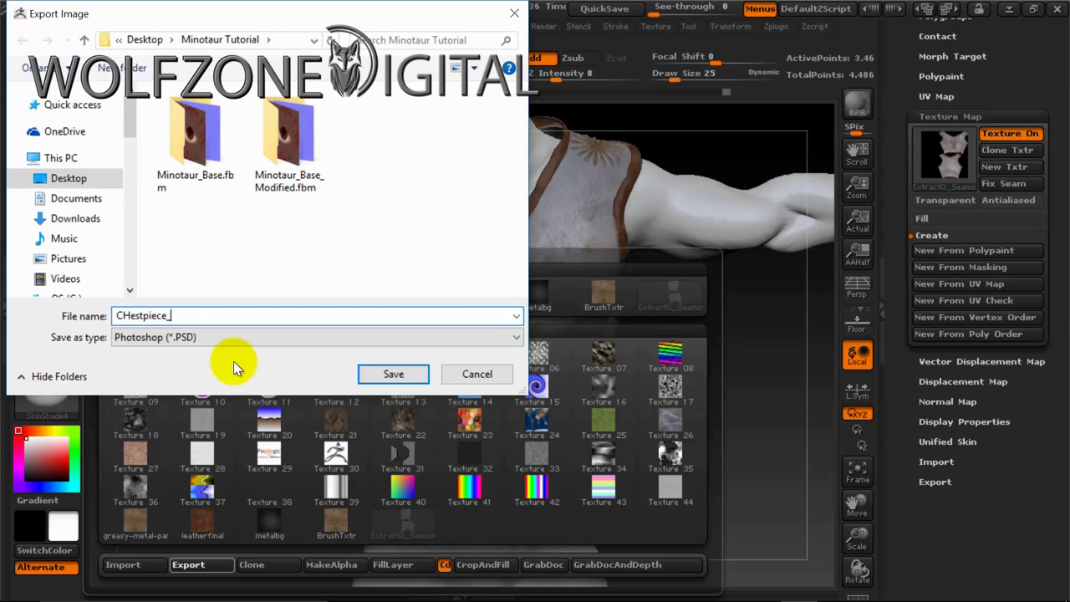
type("diffuse")
left_click(514, 338)
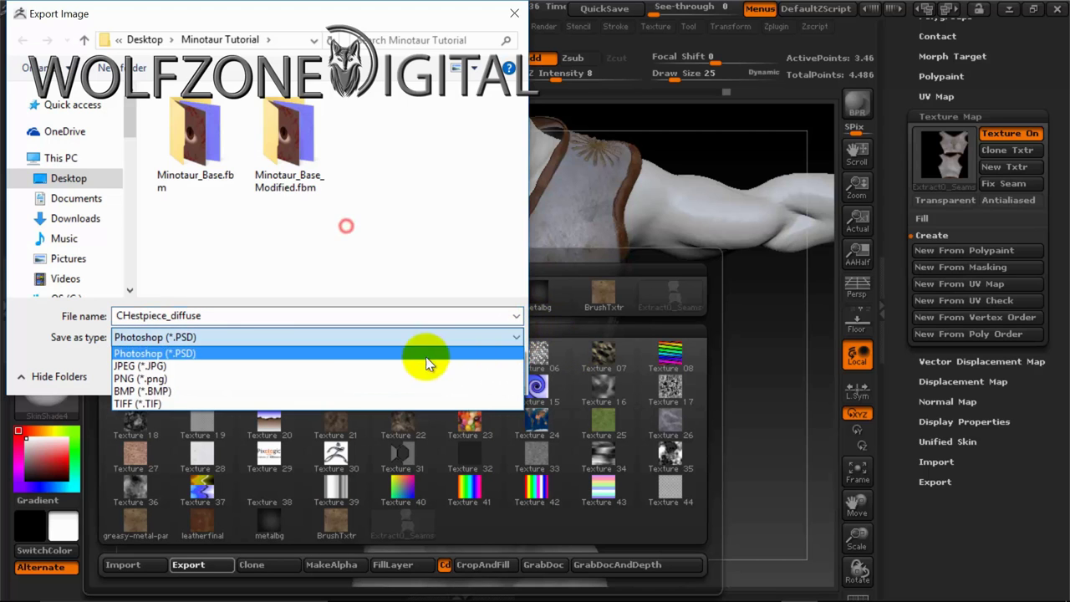
left_click(286, 366)
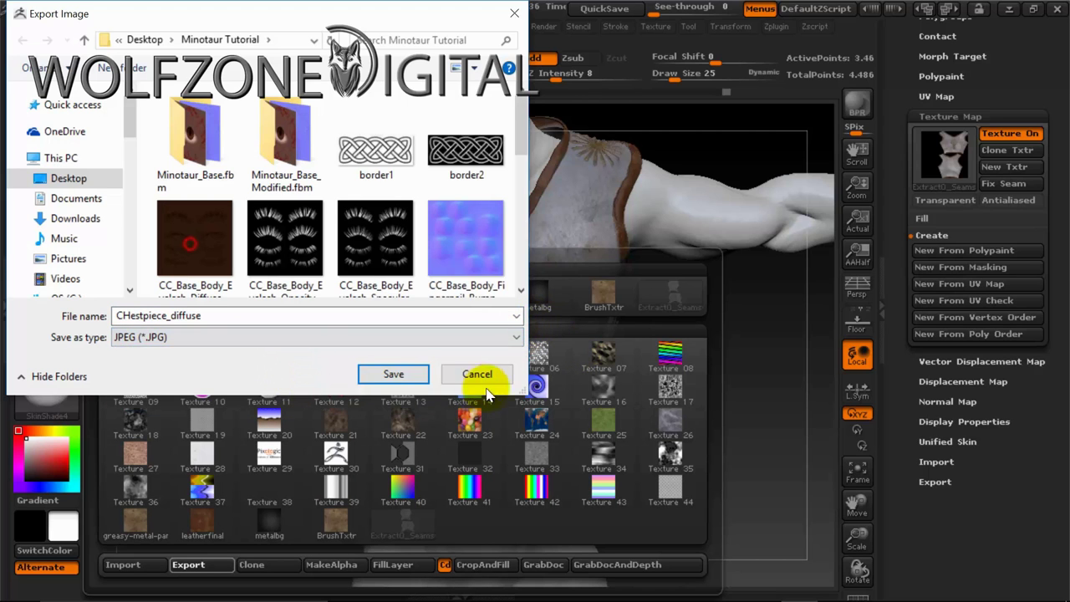
left_click(390, 372)
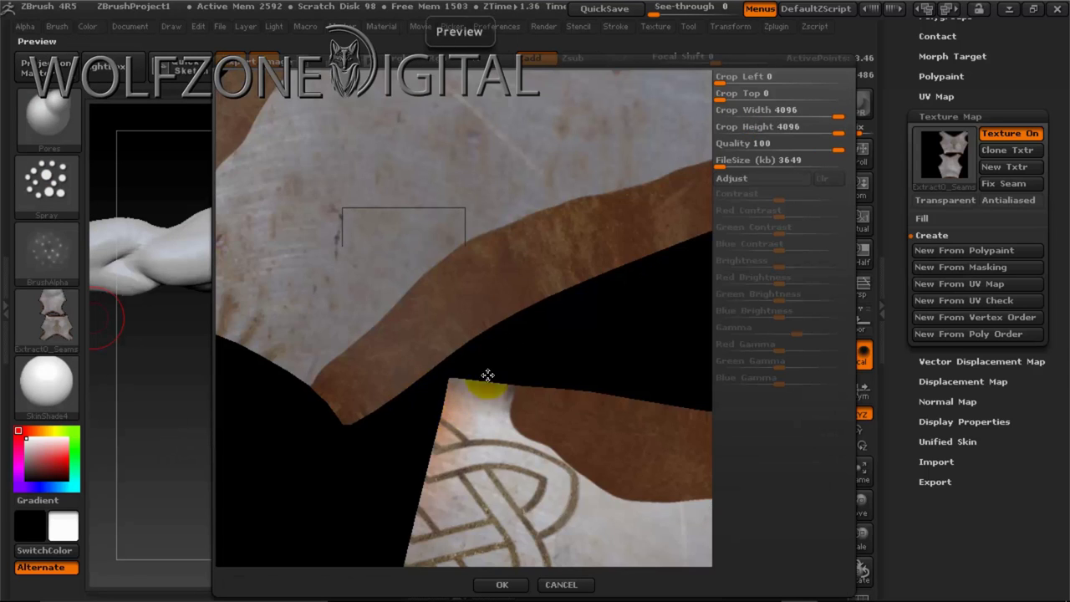
left_click_drag(487, 376, 411, 539)
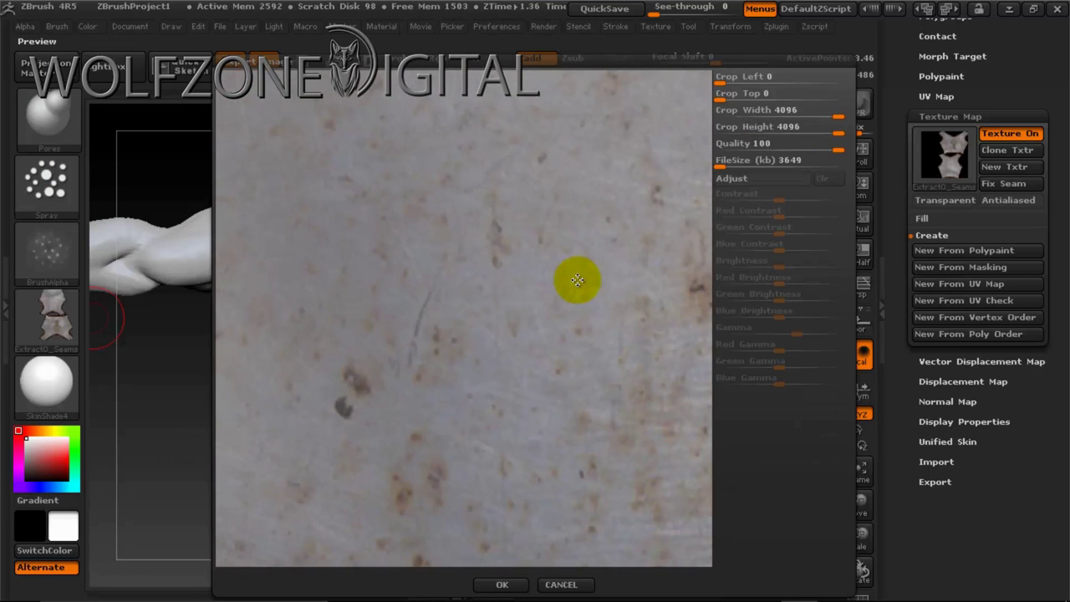
left_click_drag(602, 222, 713, 270)
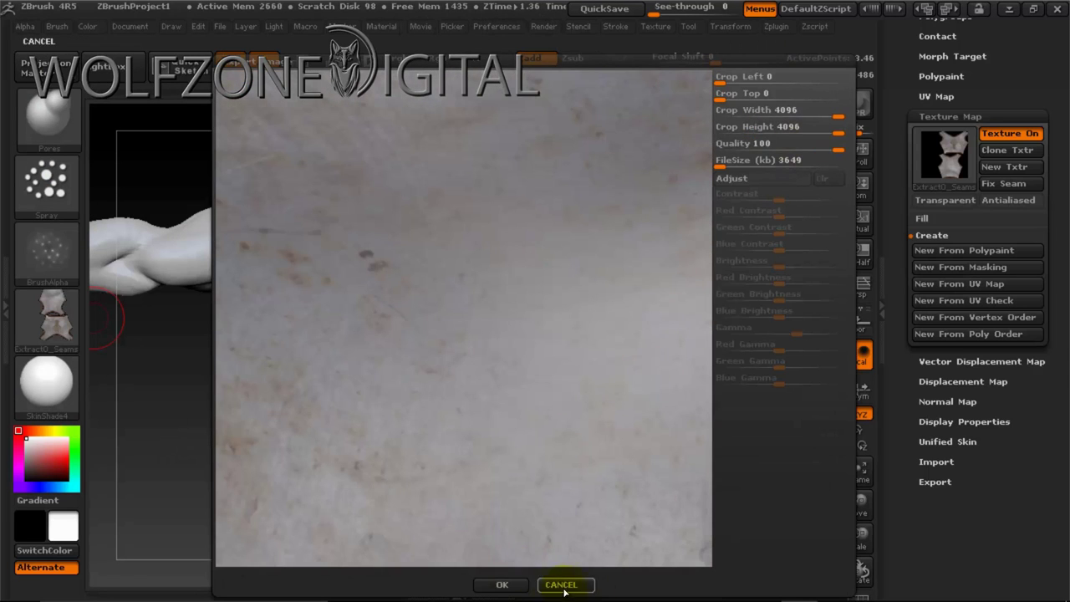
left_click(501, 584)
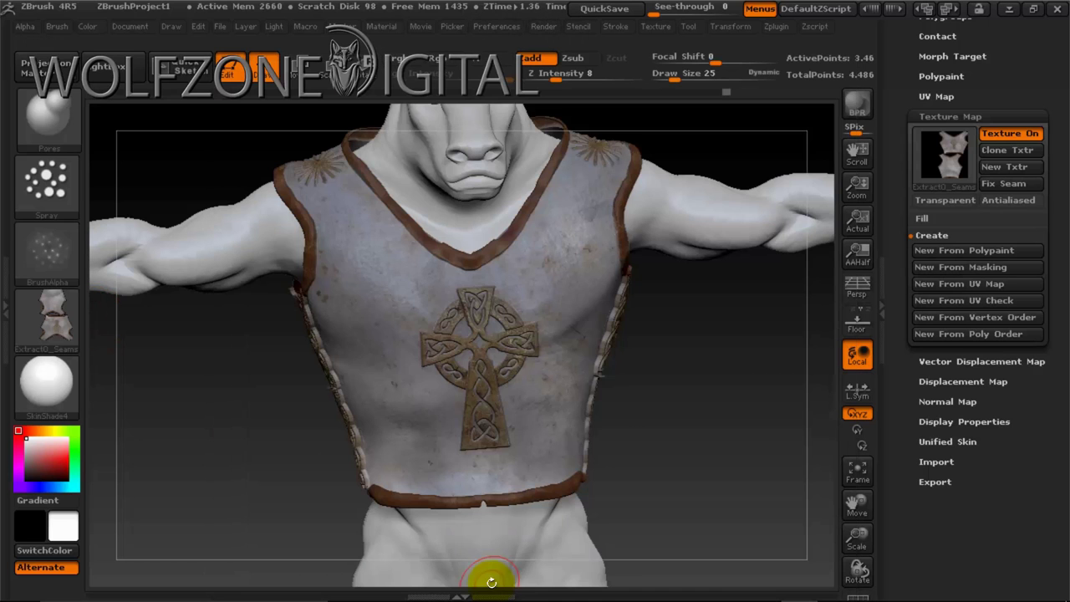
- Lower the vest's geometry to subdivision level 1 and inspect the textured low-resolution mesh from the front and side
mouse_move(711, 392)
left_mouse_down()
mouse_move(693, 388)
mouse_move(715, 406)
left_mouse_up()
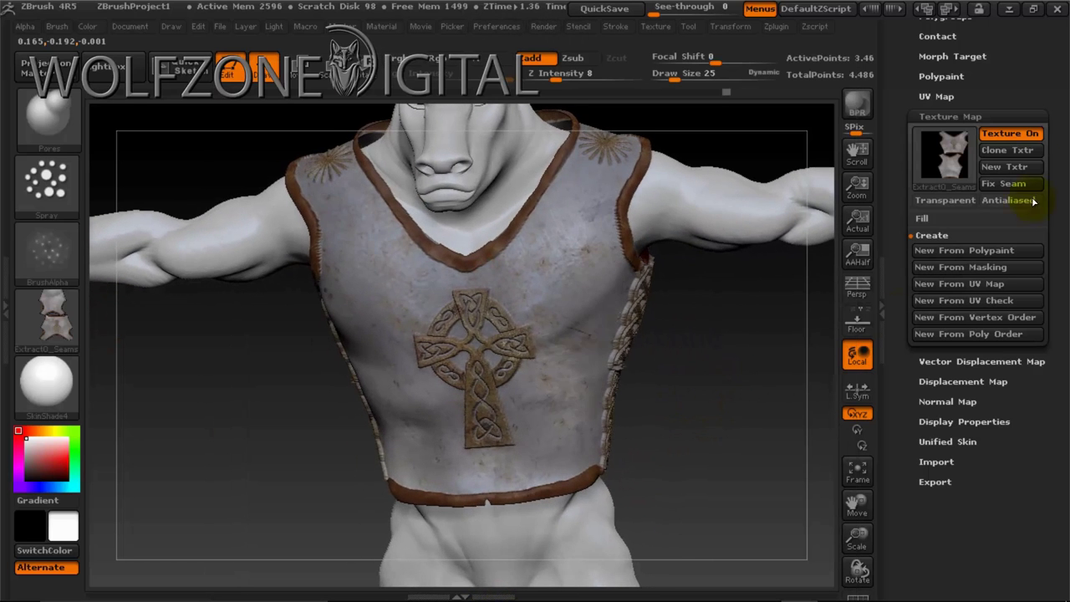
left_click_drag(1063, 139, 1062, 331)
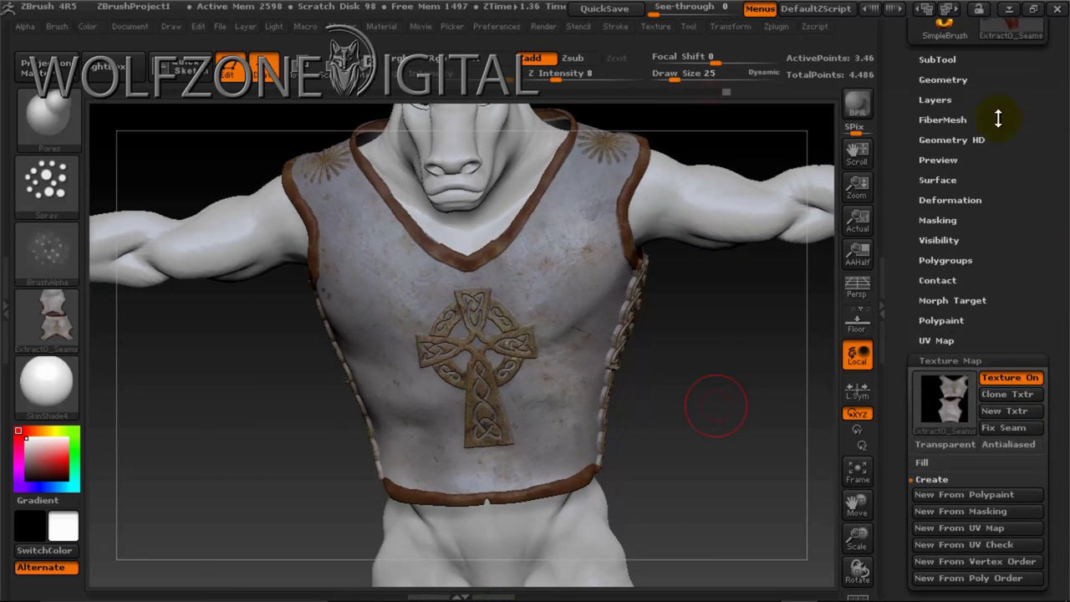
left_click(960, 80)
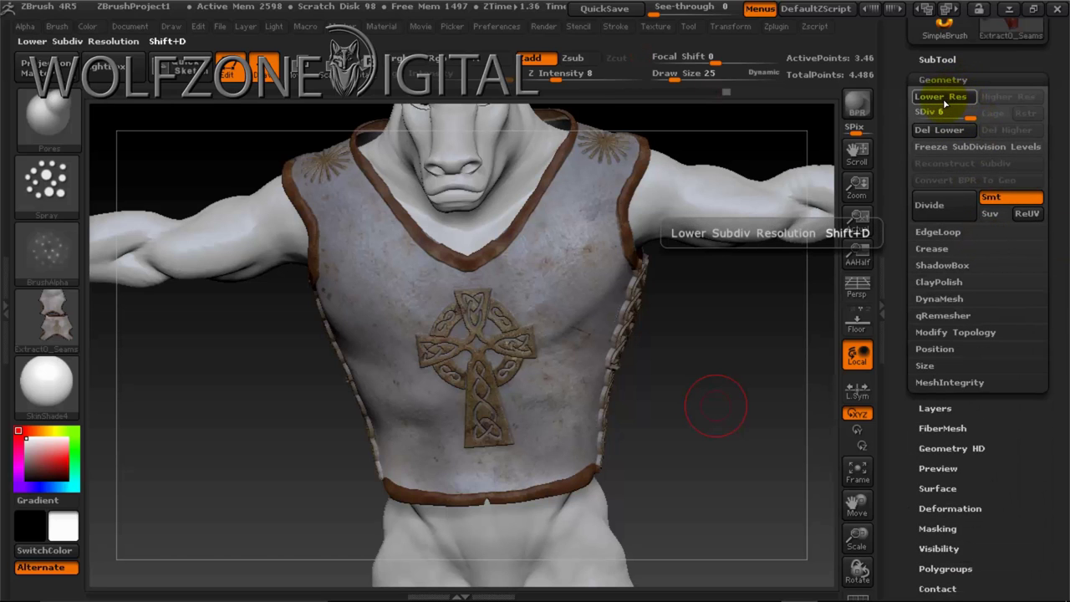
left_click(941, 98)
left_click(941, 98)
left_click(940, 98)
left_click(940, 98)
left_click(941, 98)
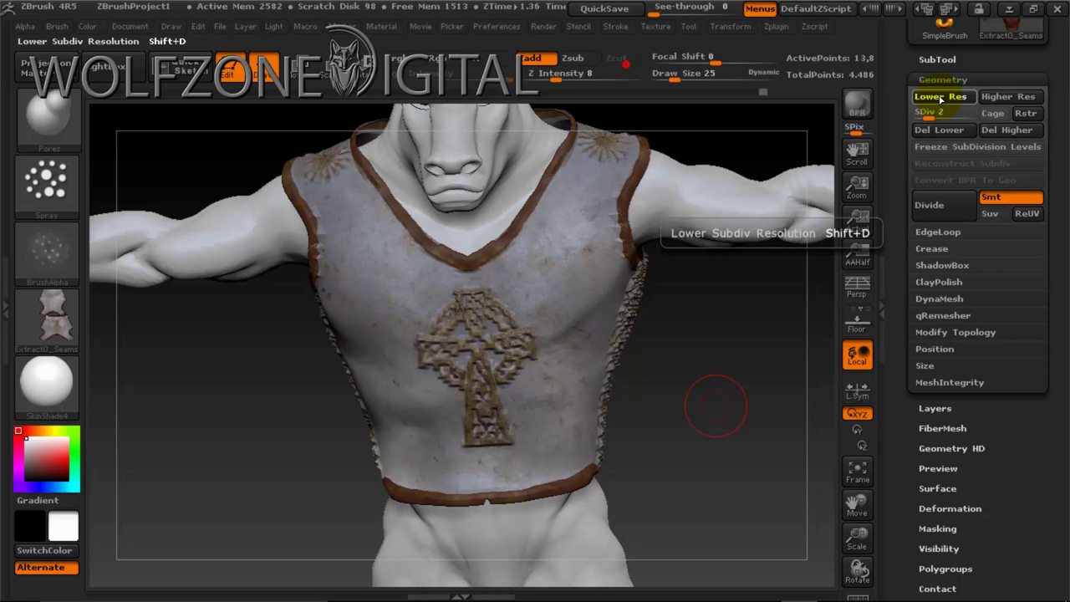
left_click_drag(724, 362, 443, 382)
left_click_drag(729, 411, 494, 337)
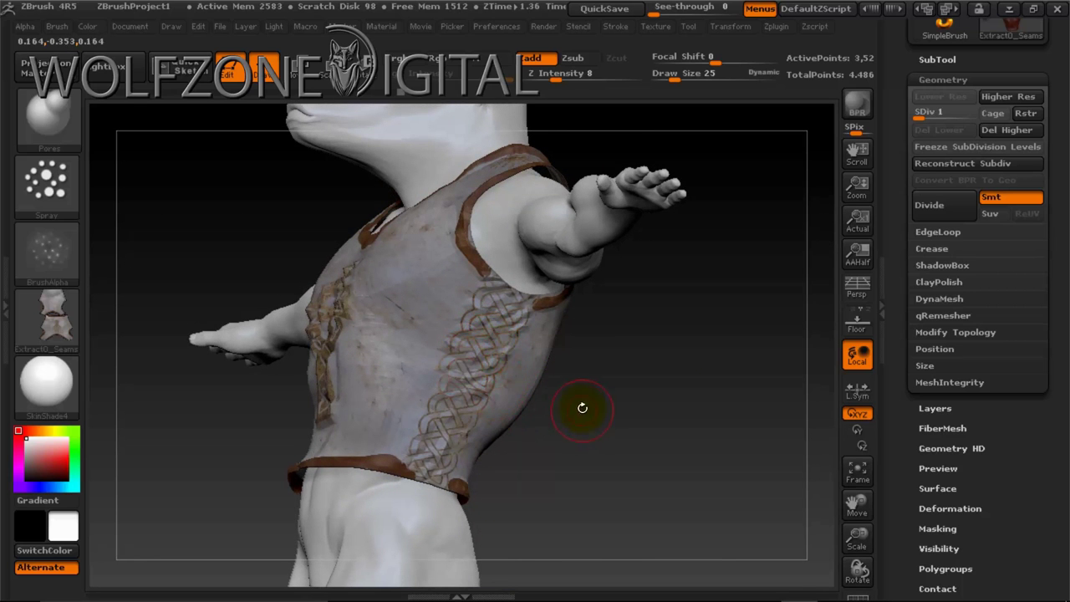
left_click_drag(624, 411, 764, 383)
left_click_drag(683, 421, 640, 454)
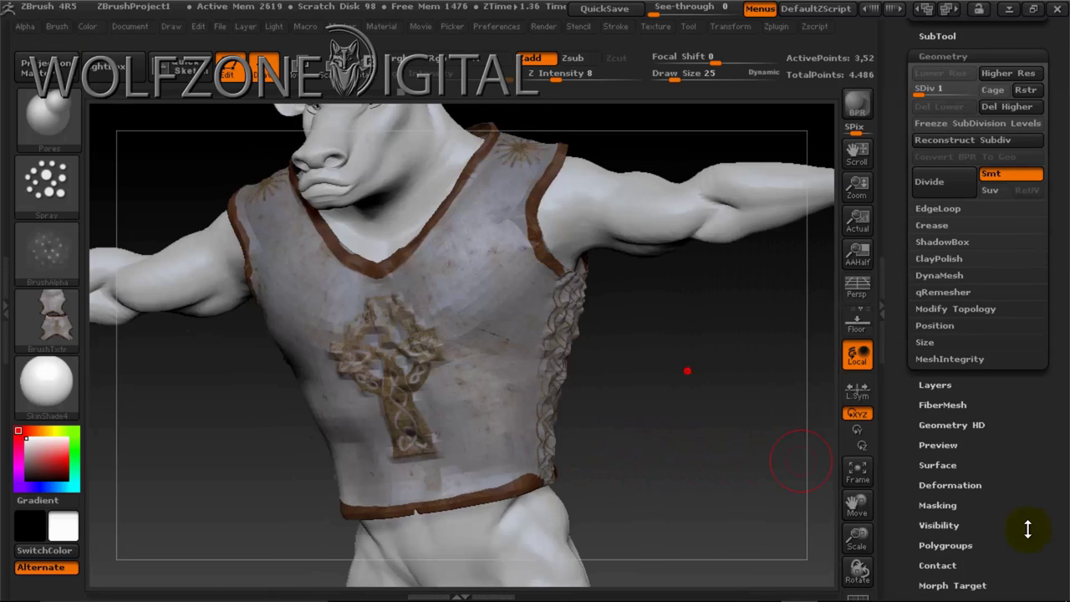
- Create a tangent normal map for the vest at its lowest subdivision level
left_click_drag(1028, 530, 998, 406)
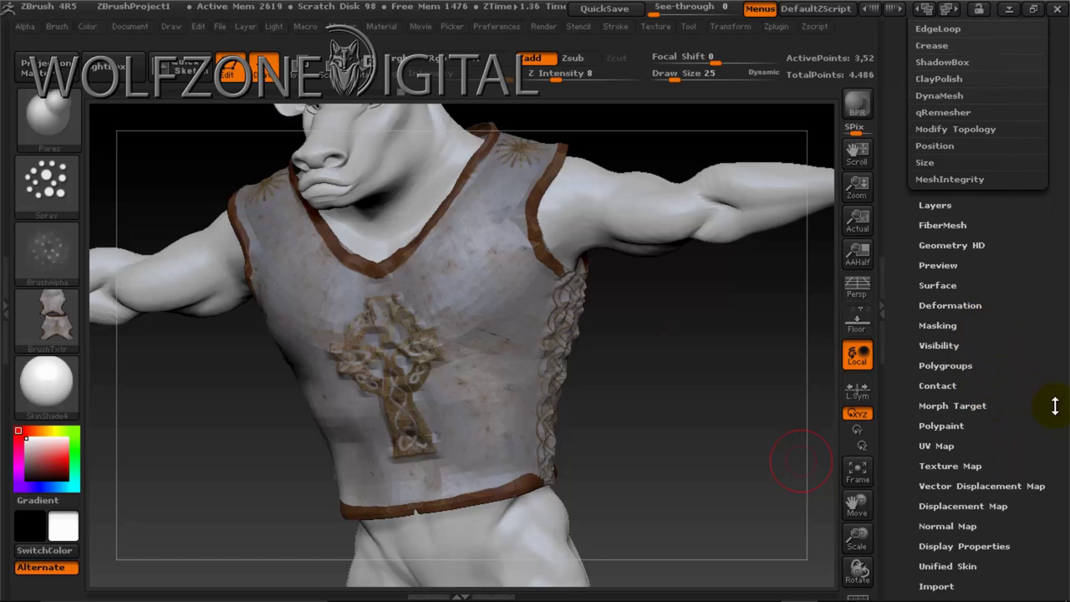
left_click_drag(1030, 442, 1022, 402)
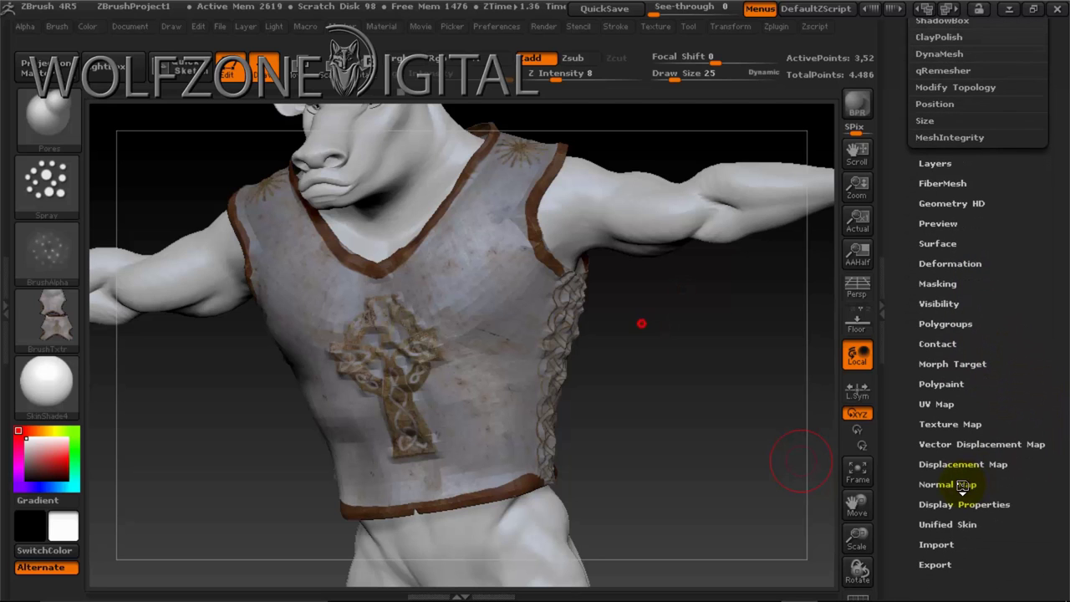
left_click(963, 490)
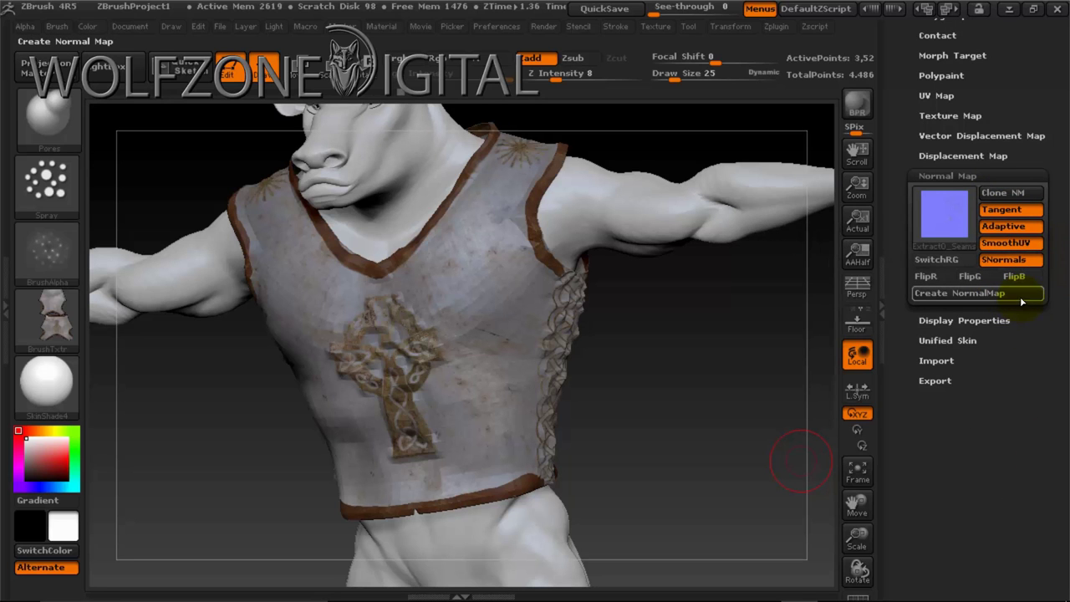
mouse_move(956, 252)
left_click(967, 294)
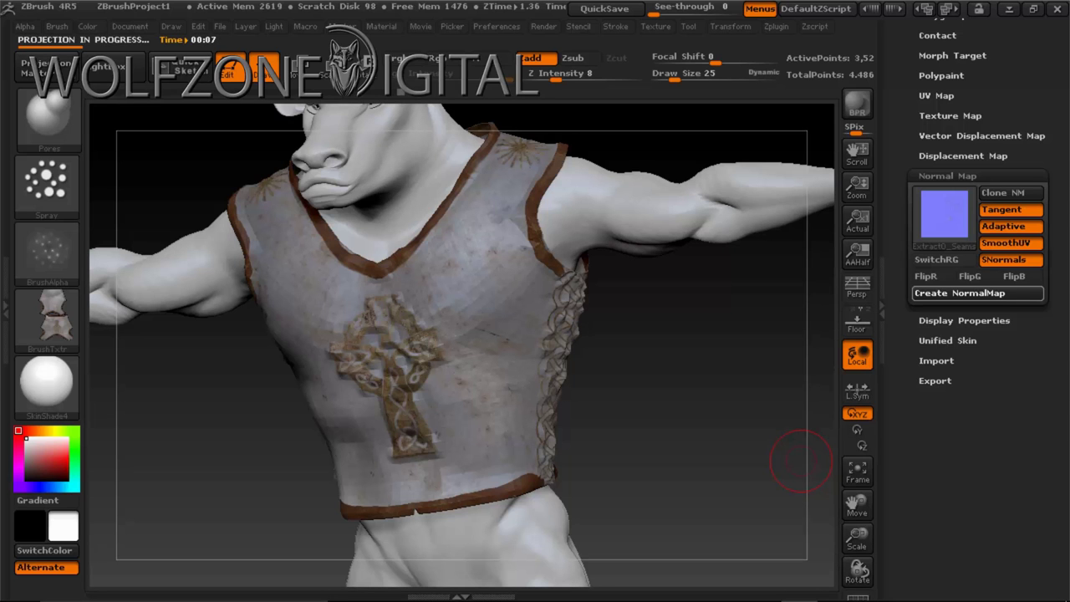
mouse_move(745, 375)
left_mouse_down()
mouse_move(717, 368)
mouse_move(736, 360)
left_mouse_up()
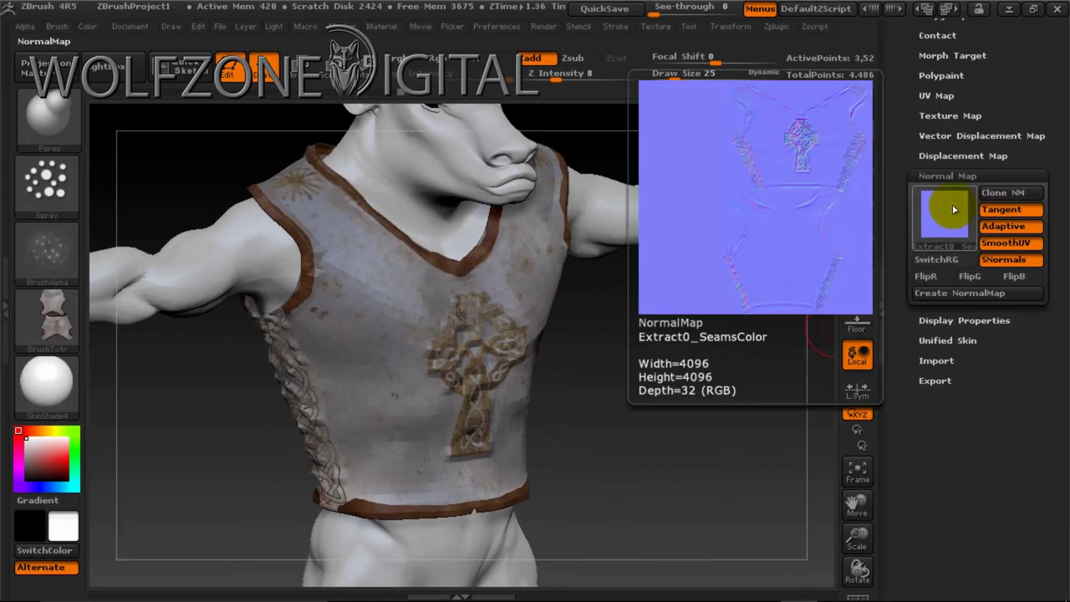
- Clone the vest's normal map to the texture palette and flip it vertically
mouse_move(934, 223)
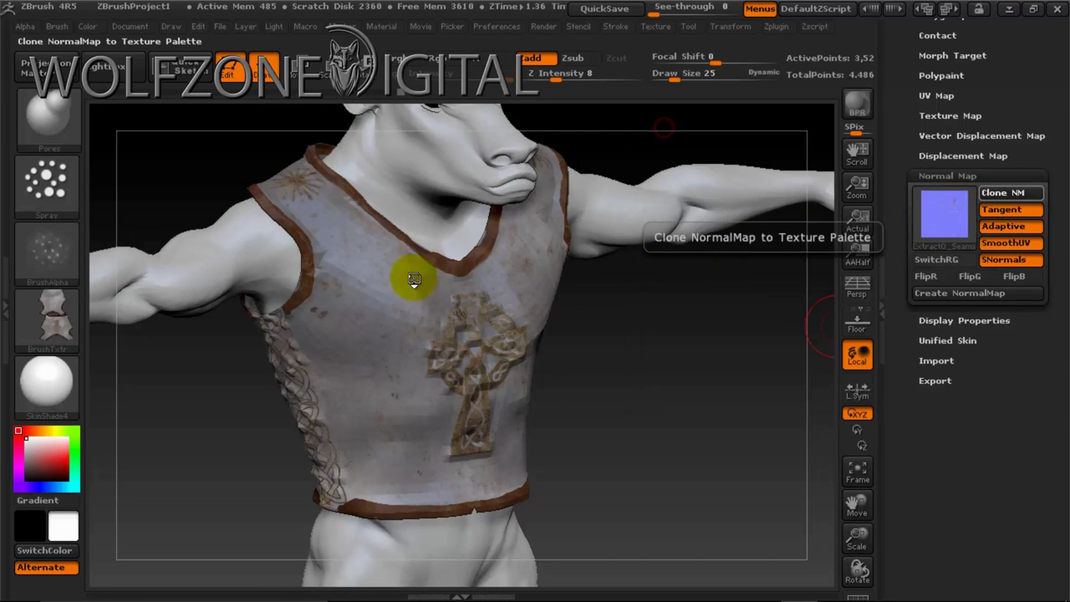
left_click(65, 324)
left_click(657, 30)
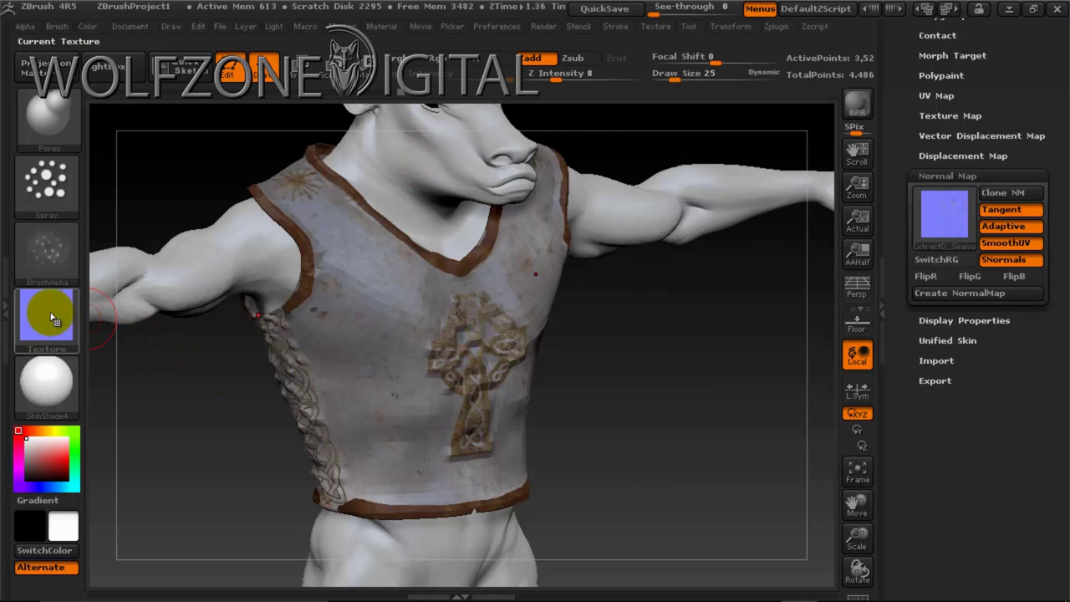
- Export the flipped normal map as a JPEG named chestpiece_normal to the Minotaur Tutorial folder, keeping the full 4096 crop size and Quality 100
left_click(51, 319)
left_click(215, 564)
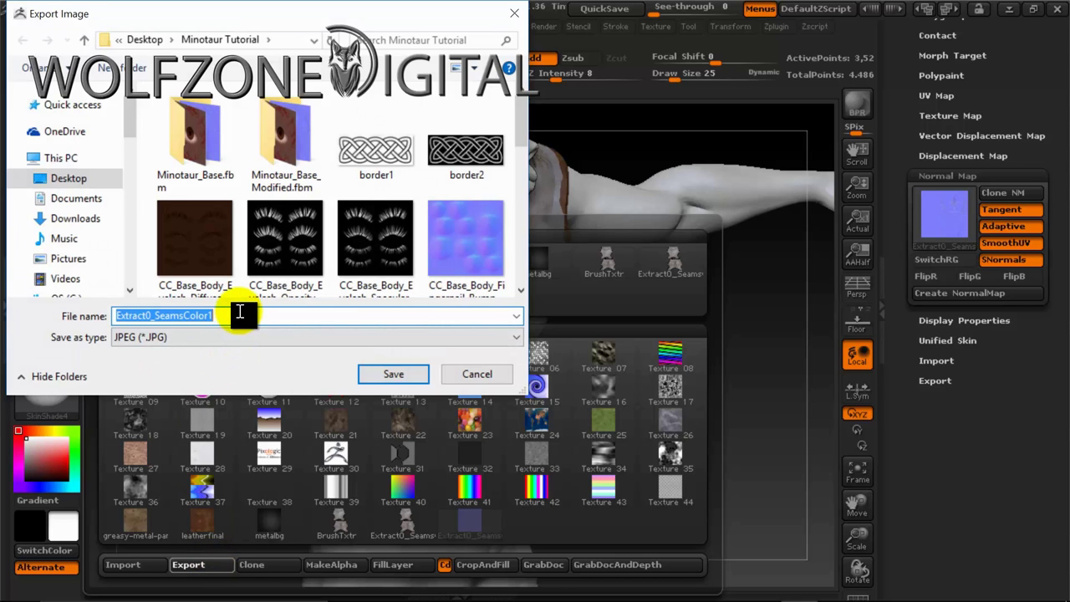
type("chestpi")
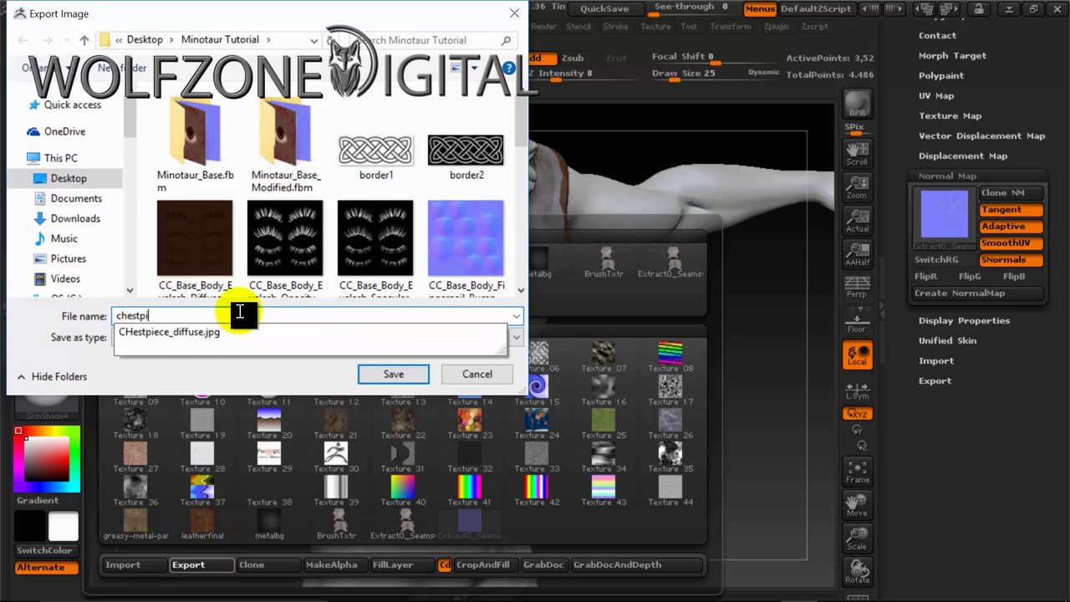
type("ece_nor")
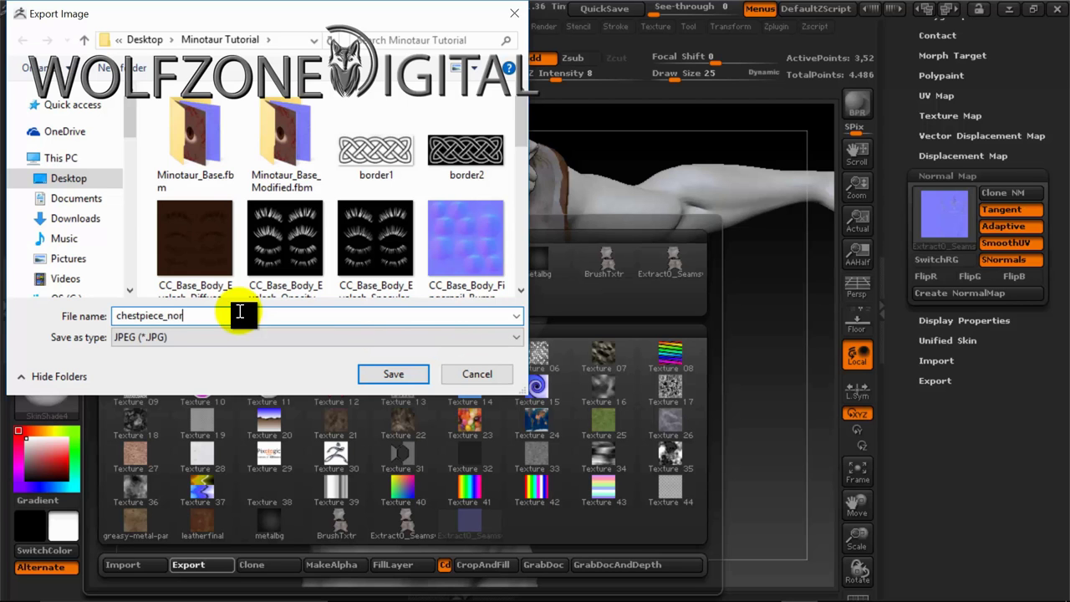
type("mal")
left_click(395, 374)
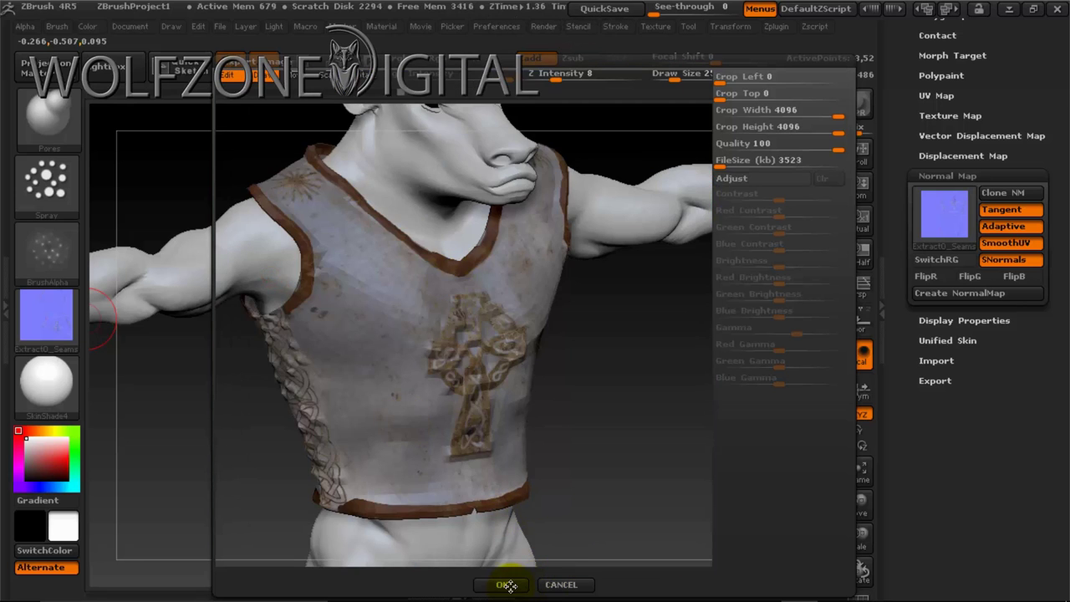
left_click(508, 585)
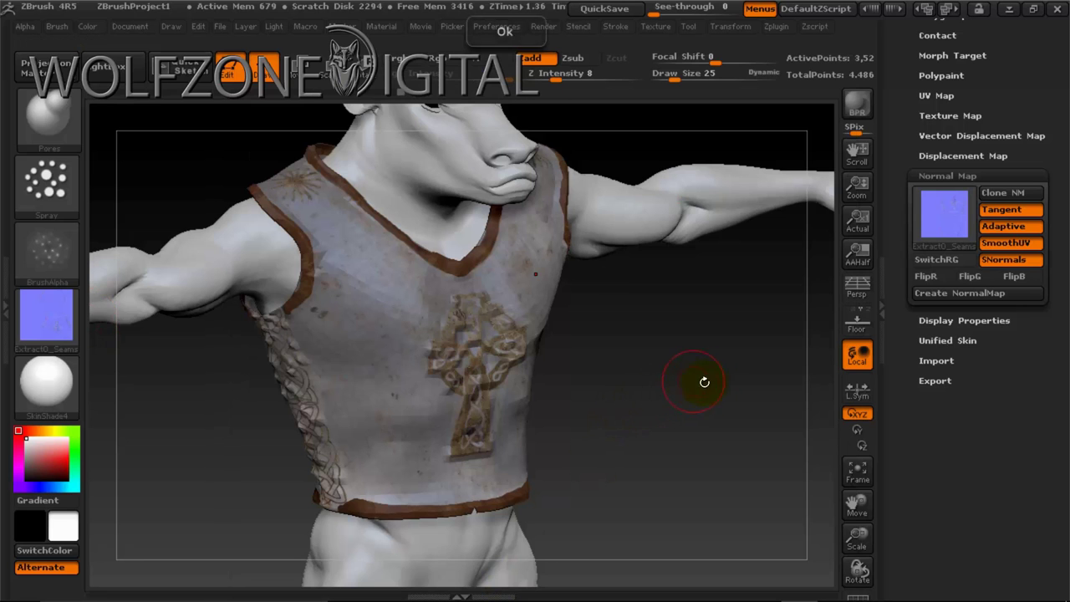
- Smooth the raised Celtic cross on the front of the low-resolution vest with the Smooth brush
left_click_drag(705, 382, 545, 348)
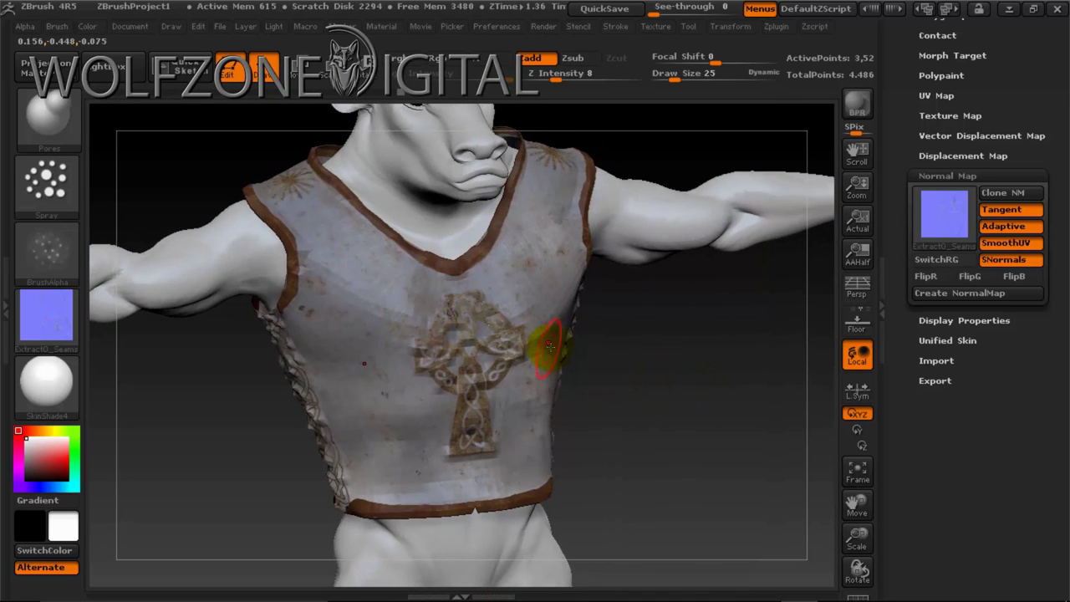
key("shift")
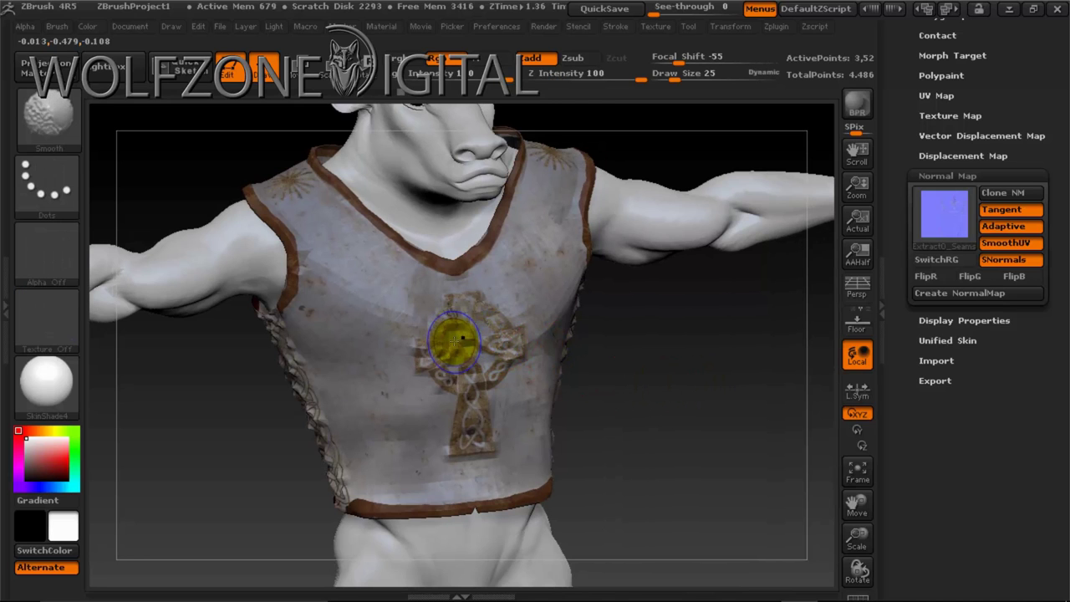
mouse_move(452, 337)
left_mouse_down("shift")
mouse_move(442, 346)
mouse_move(495, 382)
left_mouse_up("shift")
left_click_drag(497, 332, 466, 313, "shift")
- Smooth the knotwork borders on both sides of the low-resolution vest, checking the surface from each side
mouse_move(619, 406)
left_mouse_down()
mouse_move(626, 394)
mouse_move(609, 411)
mouse_move(590, 375)
mouse_move(637, 361)
left_mouse_up()
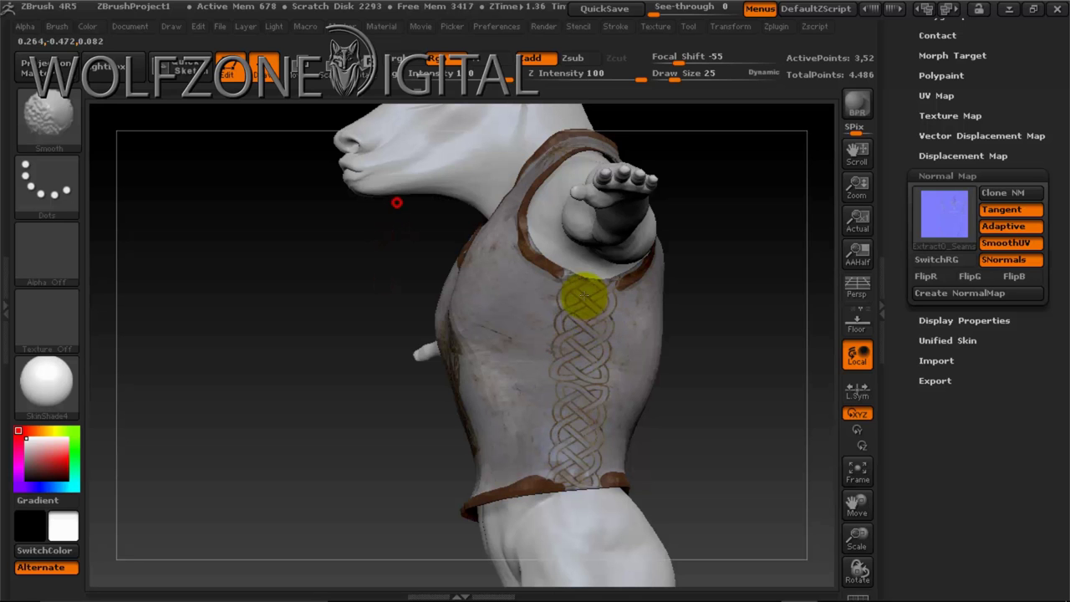
left_click_drag(773, 425, 432, 300)
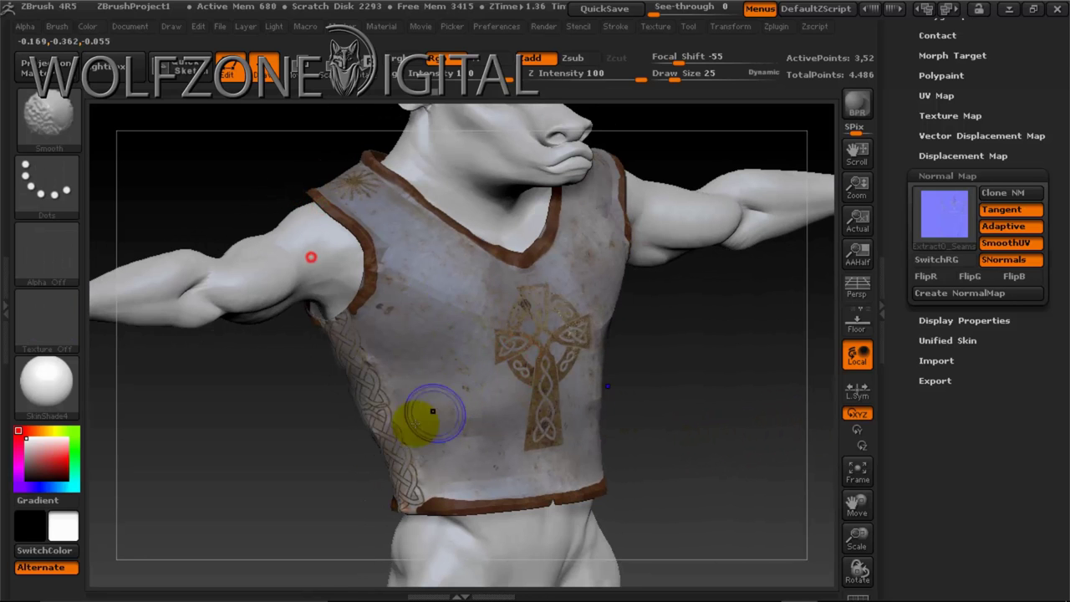
left_click_drag(747, 415, 358, 355)
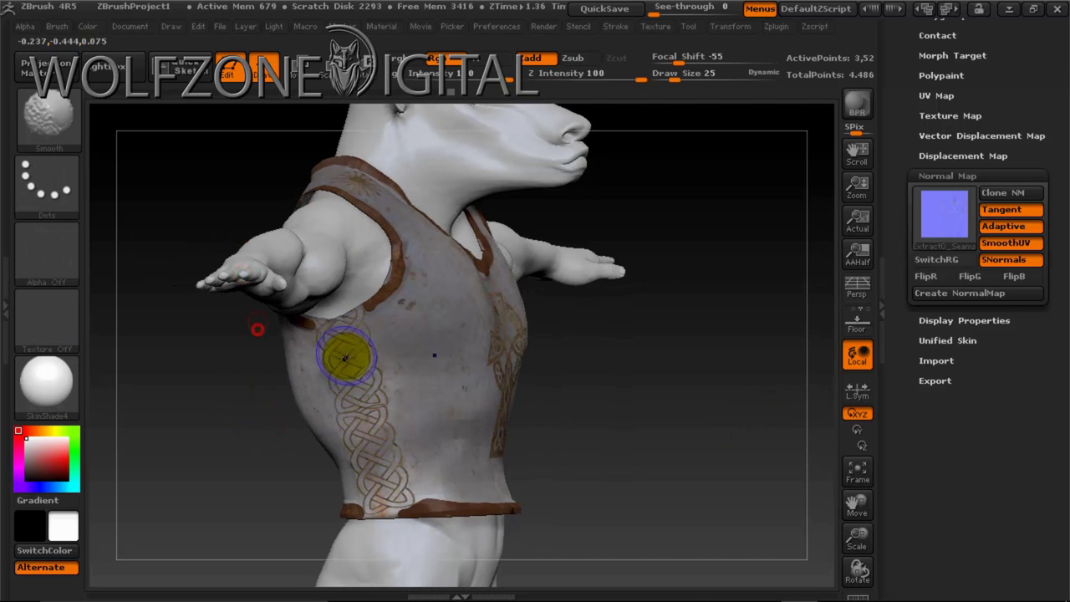
mouse_move(626, 387)
left_mouse_down()
mouse_move(610, 382)
mouse_move(680, 360)
mouse_move(664, 420)
left_mouse_up()
- Smooth the vest around the shoulder emblems and armholes, and undo the last smoothing stroke beside the chest cross
key("shift")
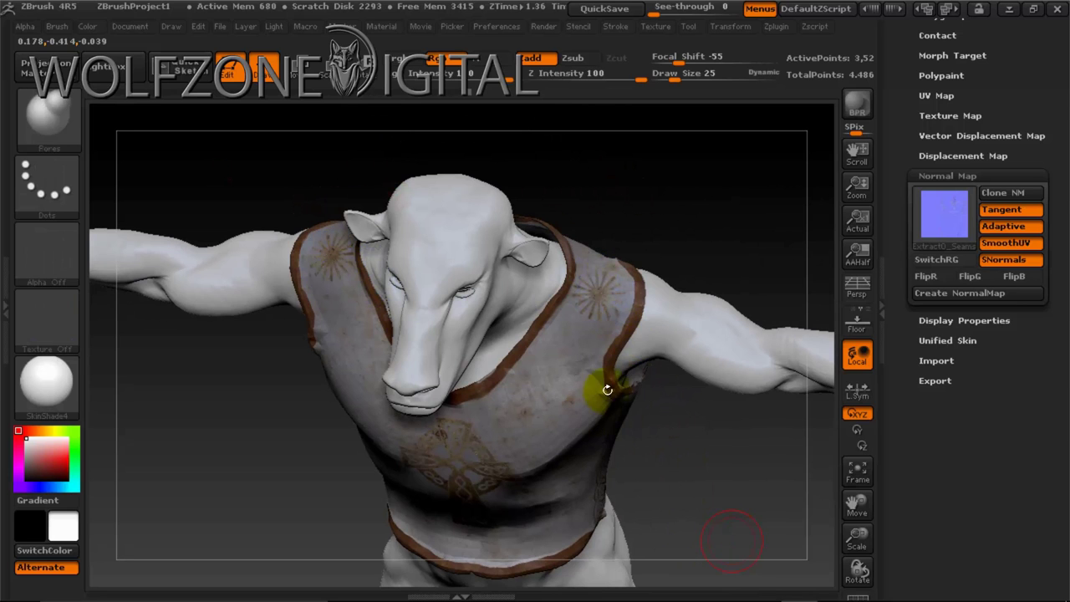
key("shift")
key("shift")
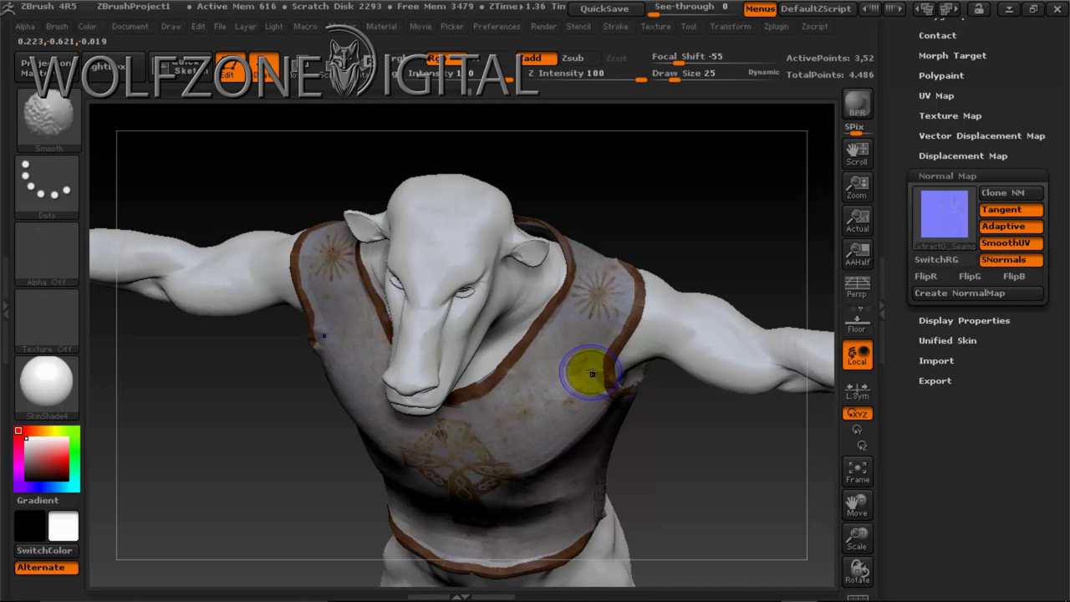
mouse_move(687, 376)
left_mouse_down()
mouse_move(693, 418)
mouse_move(640, 306)
left_mouse_up()
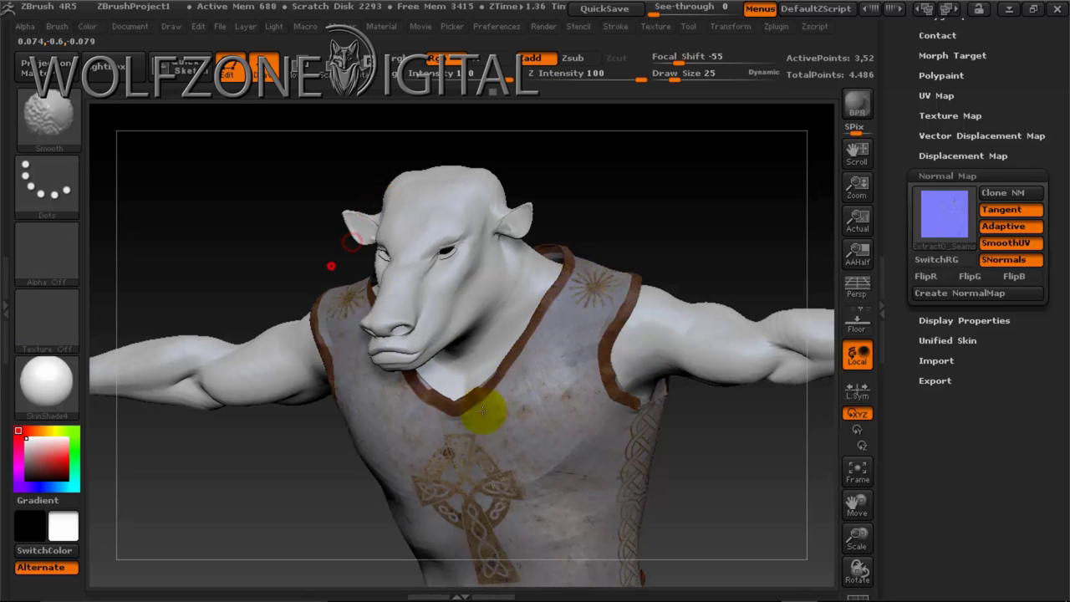
mouse_move(766, 430)
left_mouse_down()
mouse_move(741, 496)
mouse_move(778, 487)
mouse_move(783, 444)
mouse_move(754, 493)
mouse_move(657, 490)
mouse_move(506, 447)
left_mouse_up()
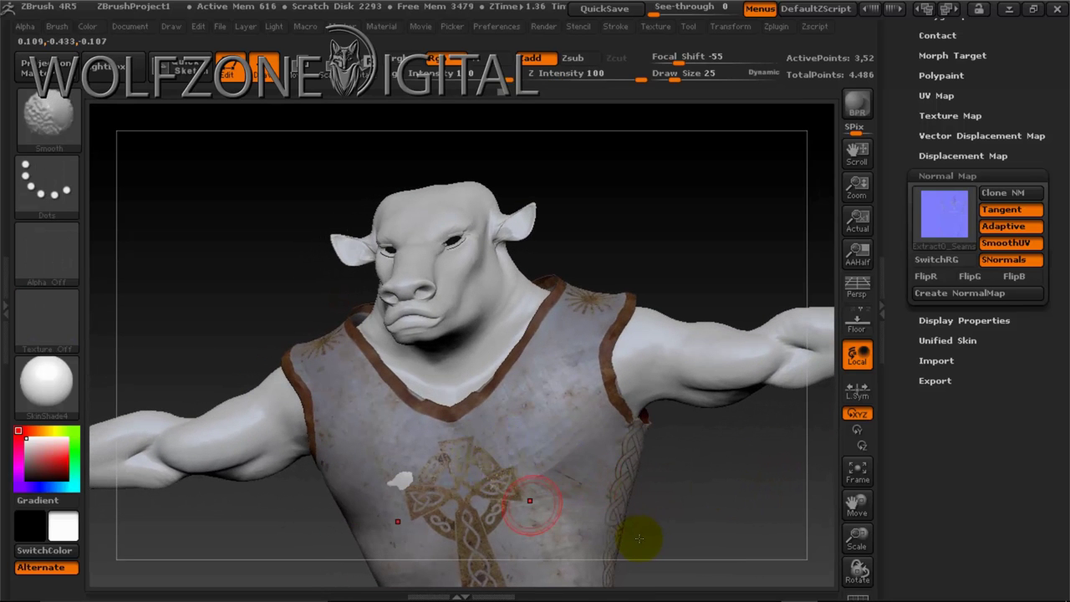
key("ctrl+z")
mouse_move(752, 515)
left_mouse_down()
mouse_move(709, 530)
mouse_move(724, 540)
mouse_move(768, 480)
left_mouse_up()
- Export the vest mesh at subdivision level 1 as an OBJ named chestpiece to the Minotaur Tutorial folder
left_click_drag(1042, 100, 960, 284)
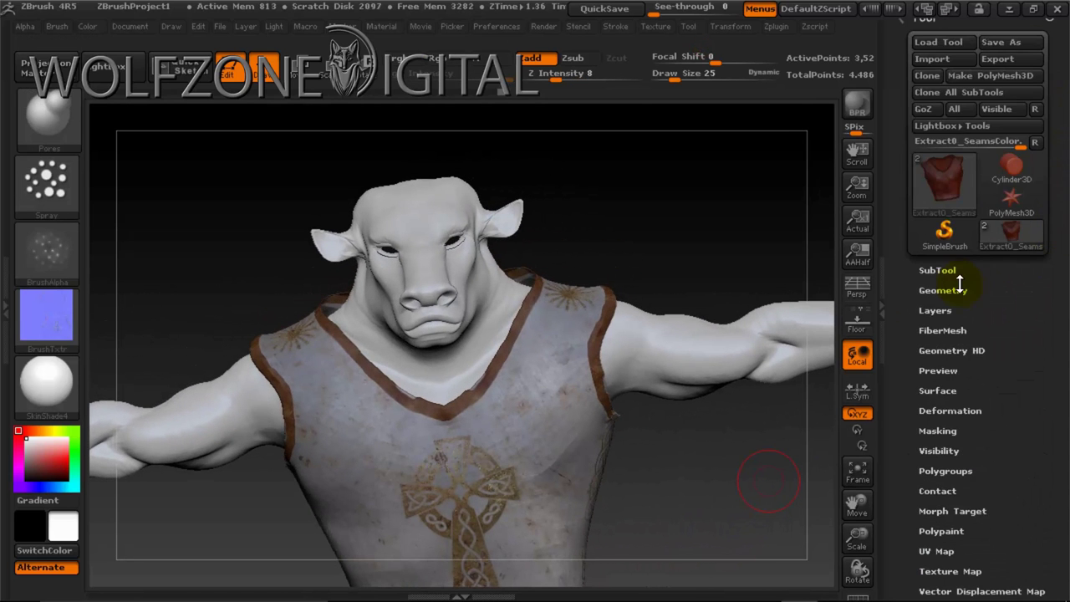
left_click(941, 290)
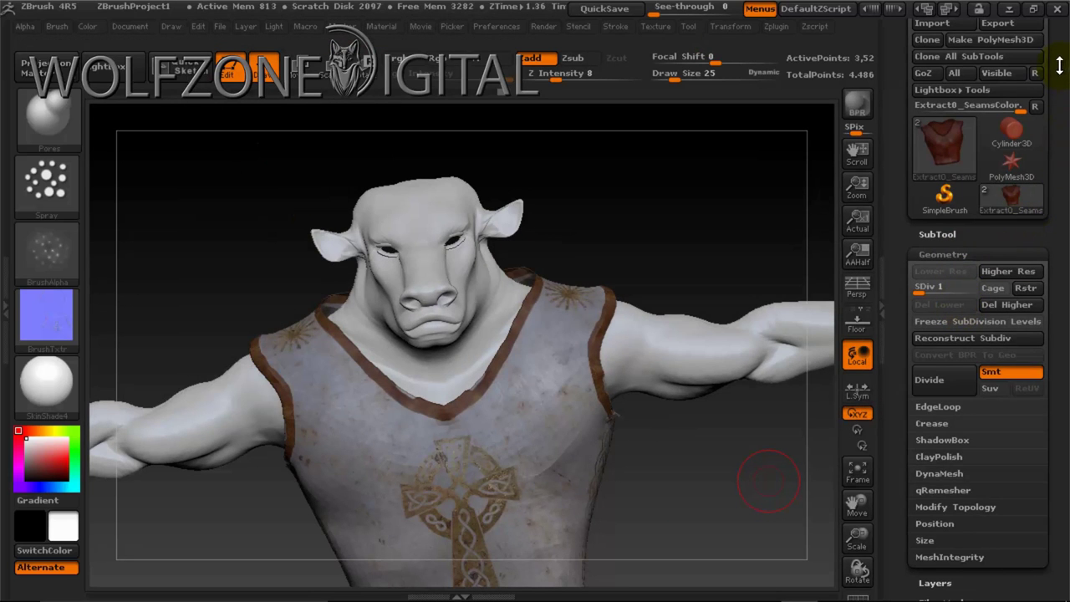
left_click_drag(1060, 65, 1066, 148)
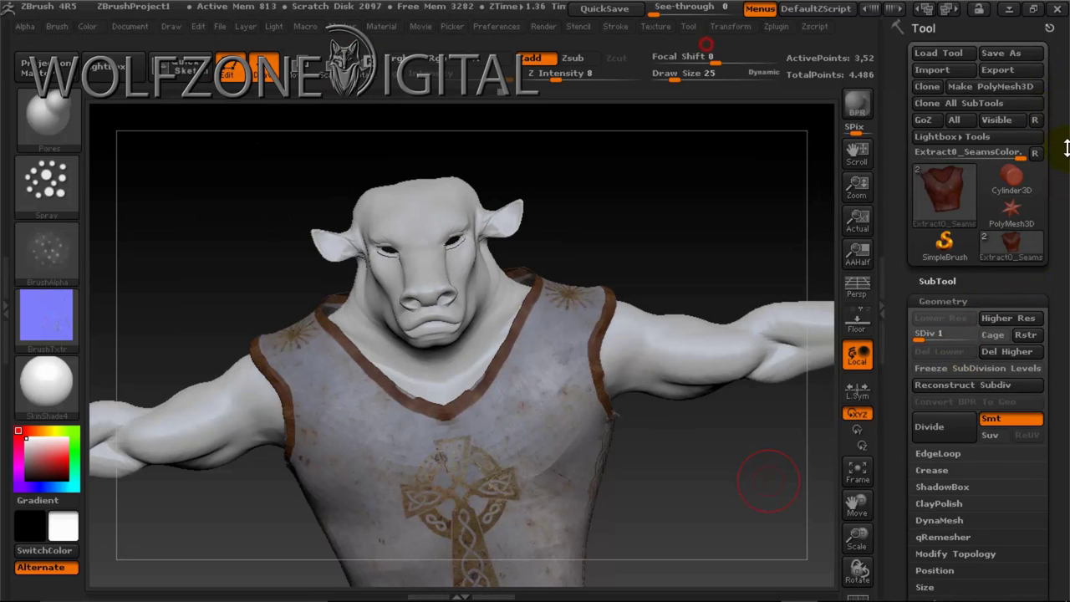
left_click(1013, 74)
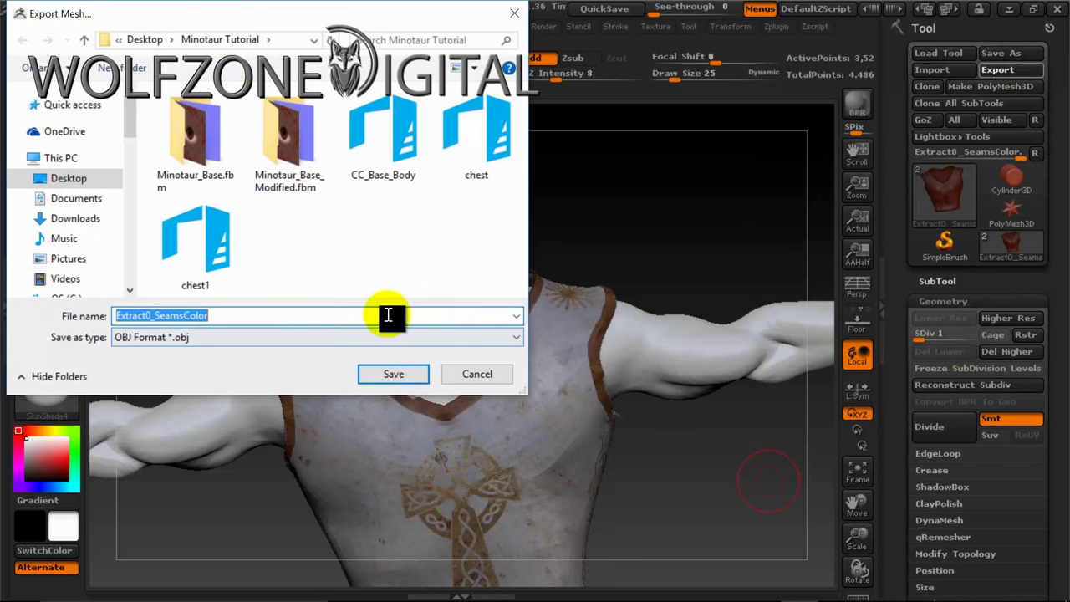
type("chestpiece")
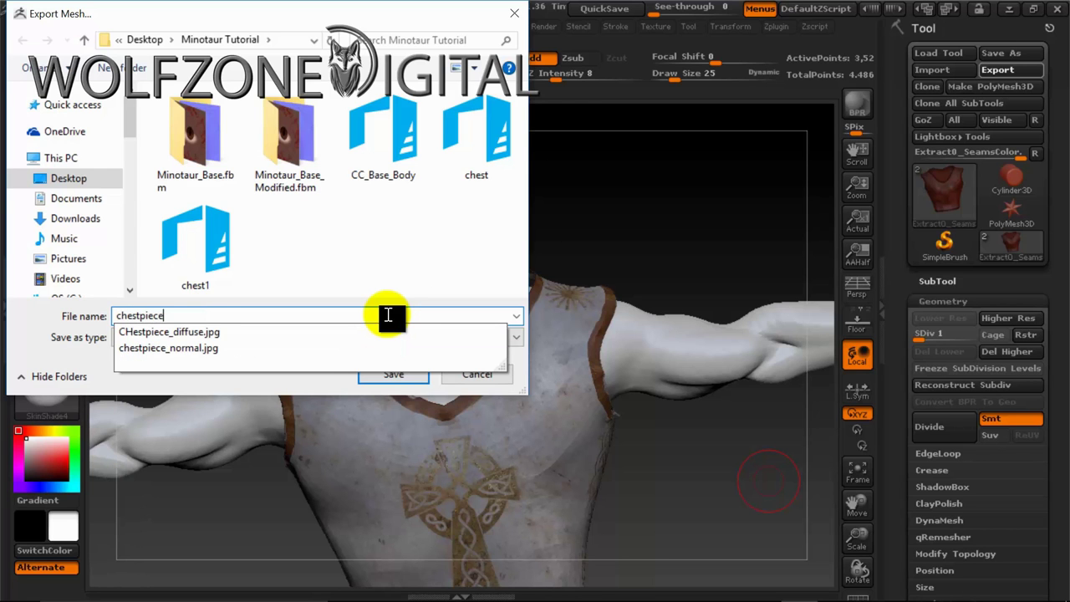
left_click(286, 390)
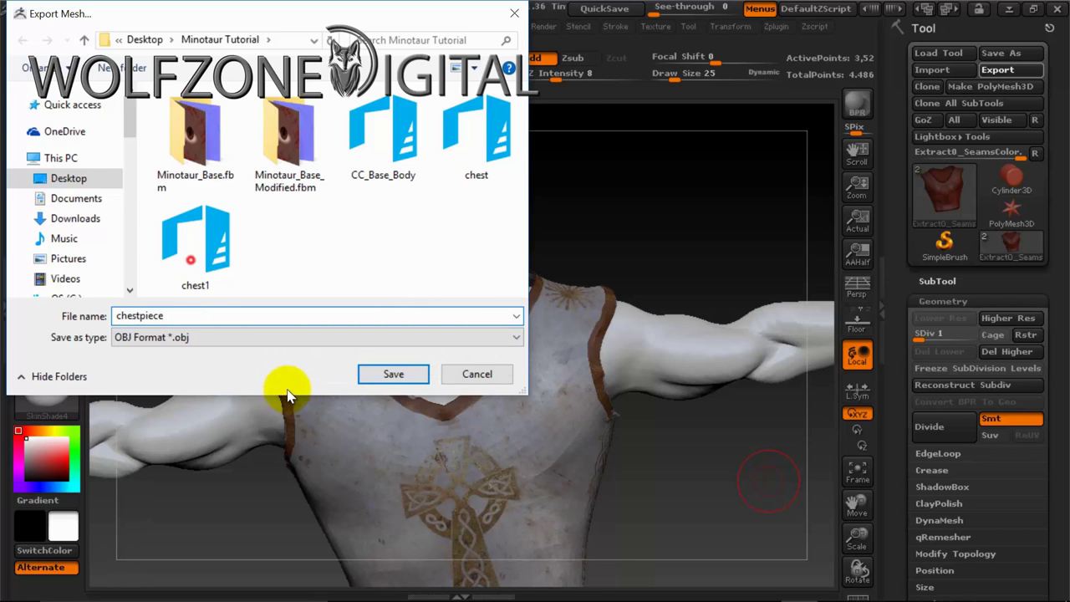
left_click(392, 374)
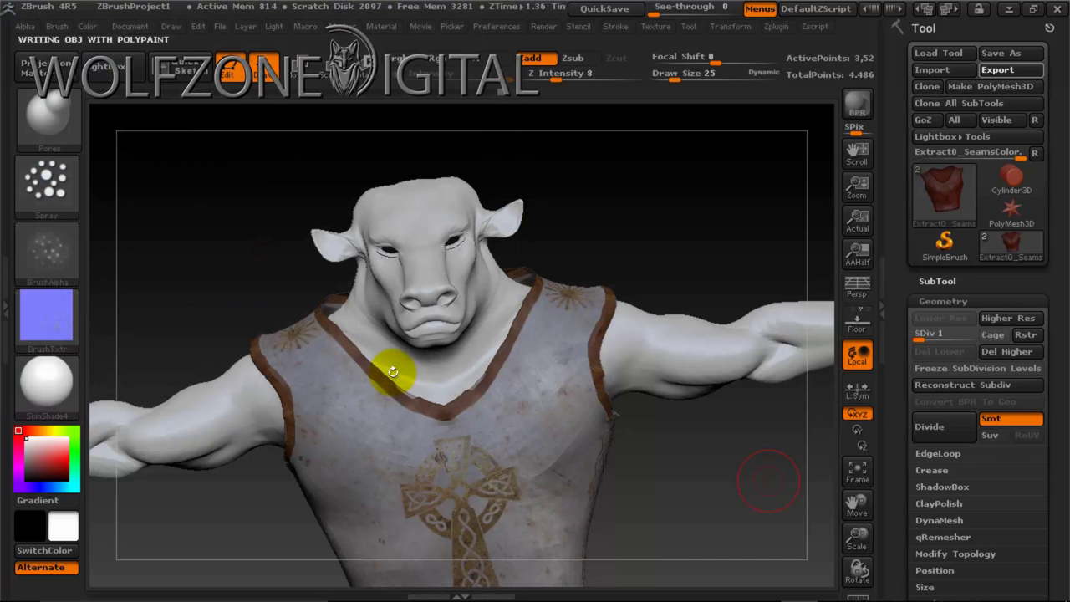
left_click_drag(689, 220, 626, 447)
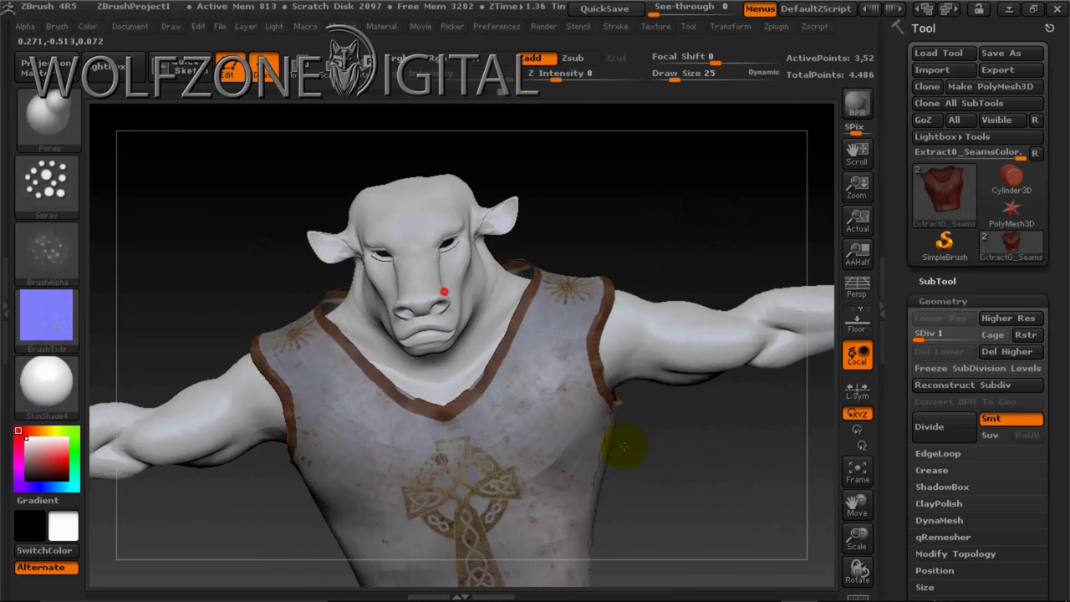
- Switch to iClone 3DXchange 6, open the chestpiece OBJ from the Minotaur Tutorial folder, and maximize the window
left_click(1010, 10)
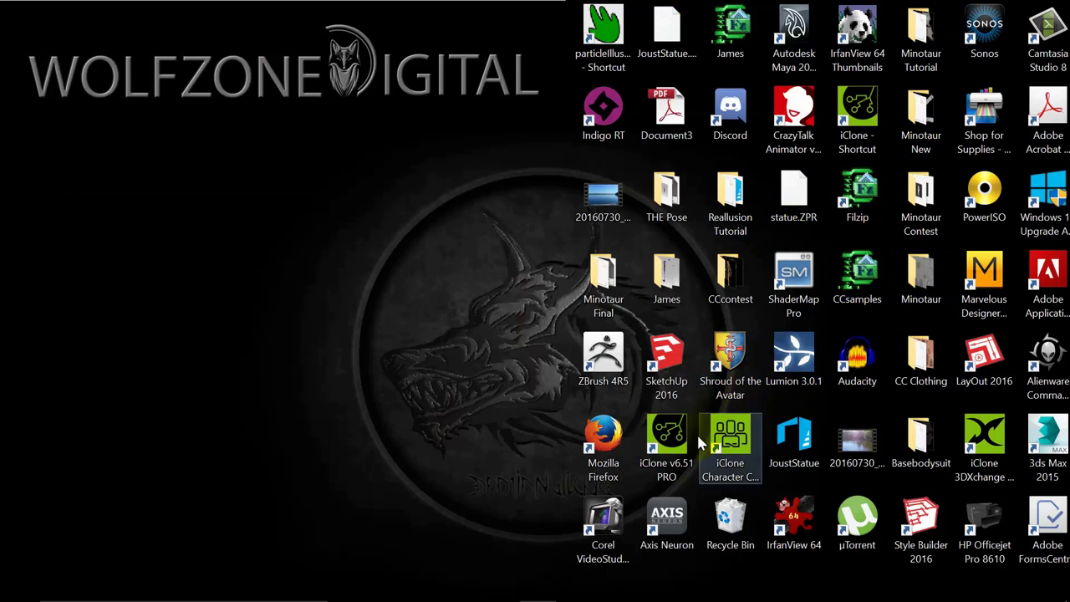
double_click(985, 456)
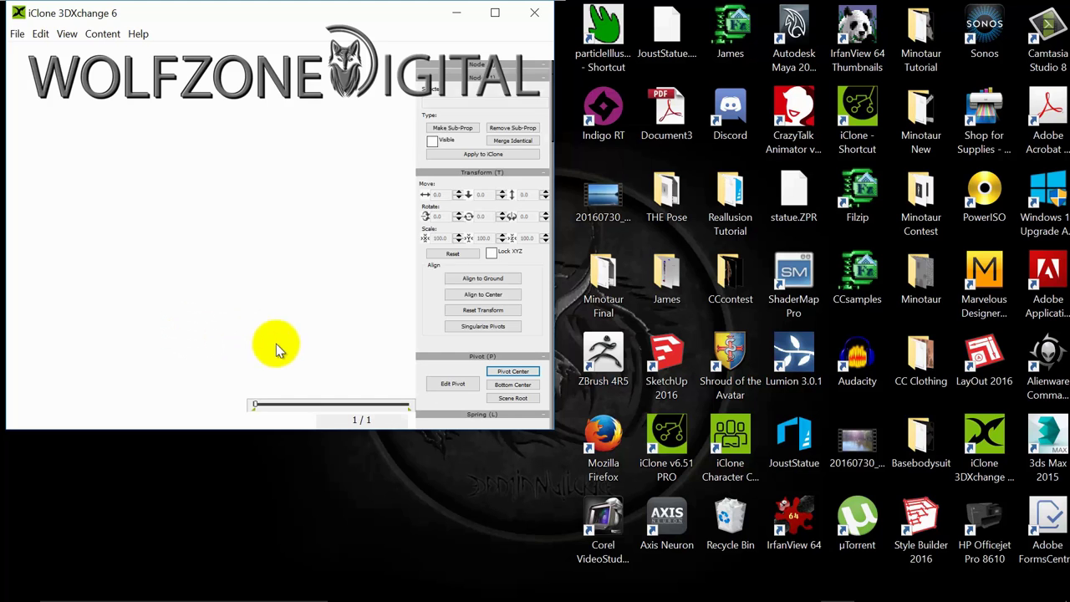
left_click(17, 34)
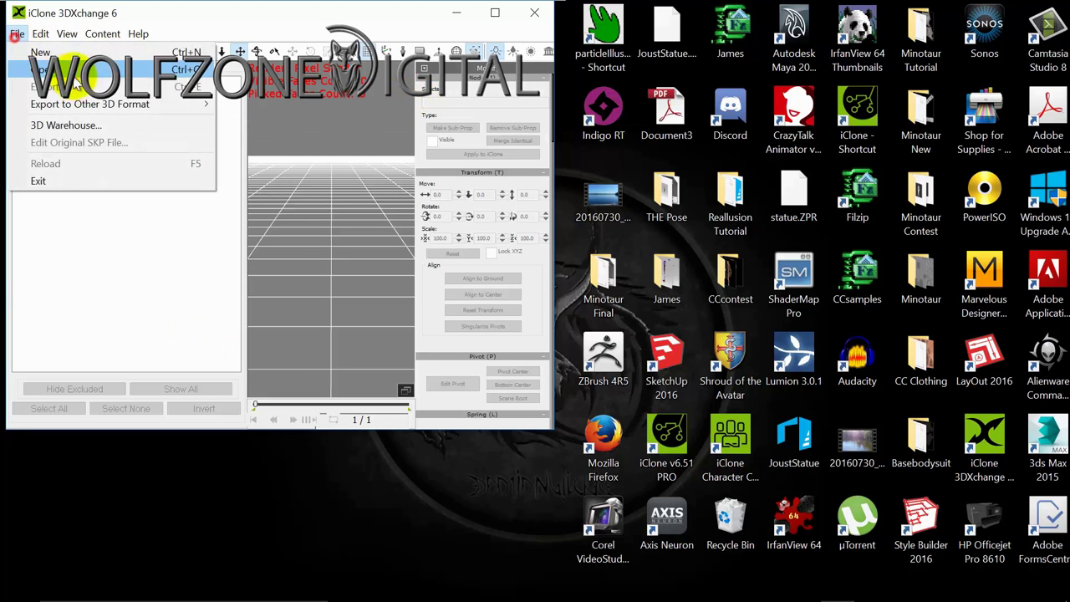
left_click(65, 69)
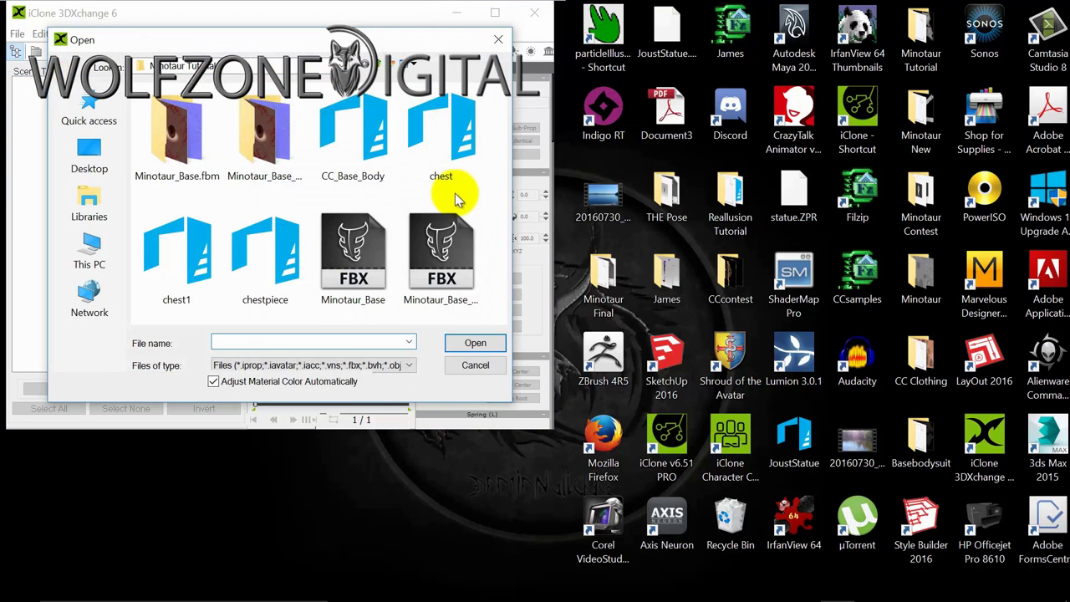
left_click(264, 247)
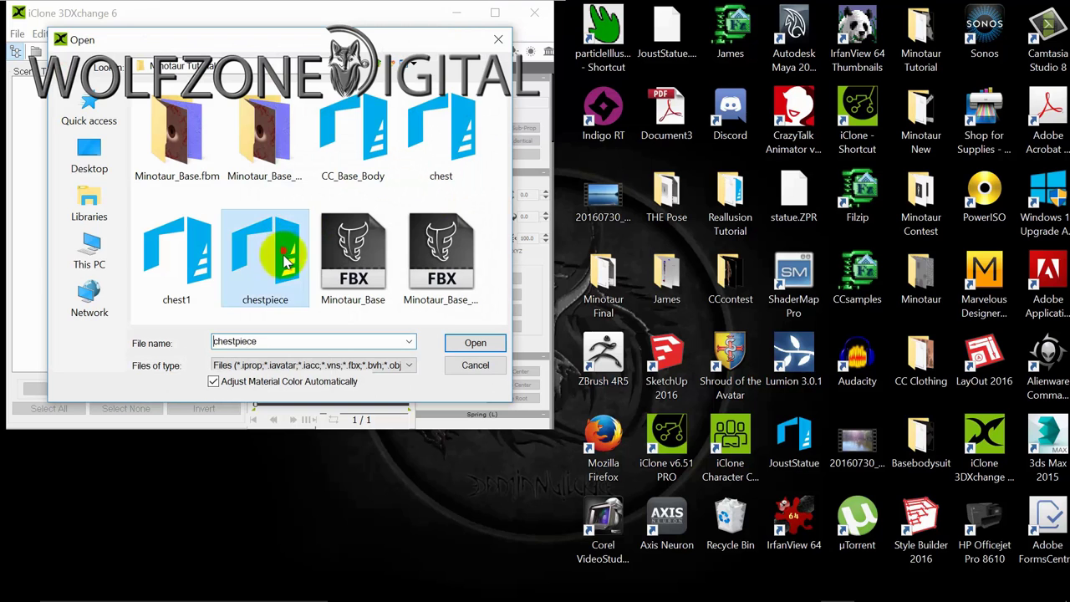
left_click(475, 343)
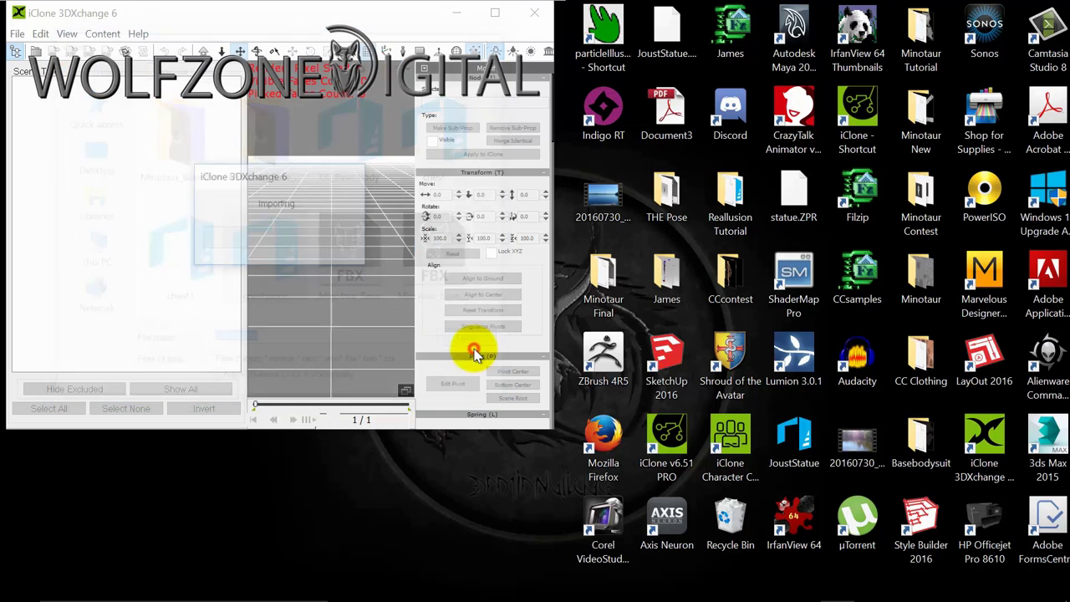
left_click(494, 13)
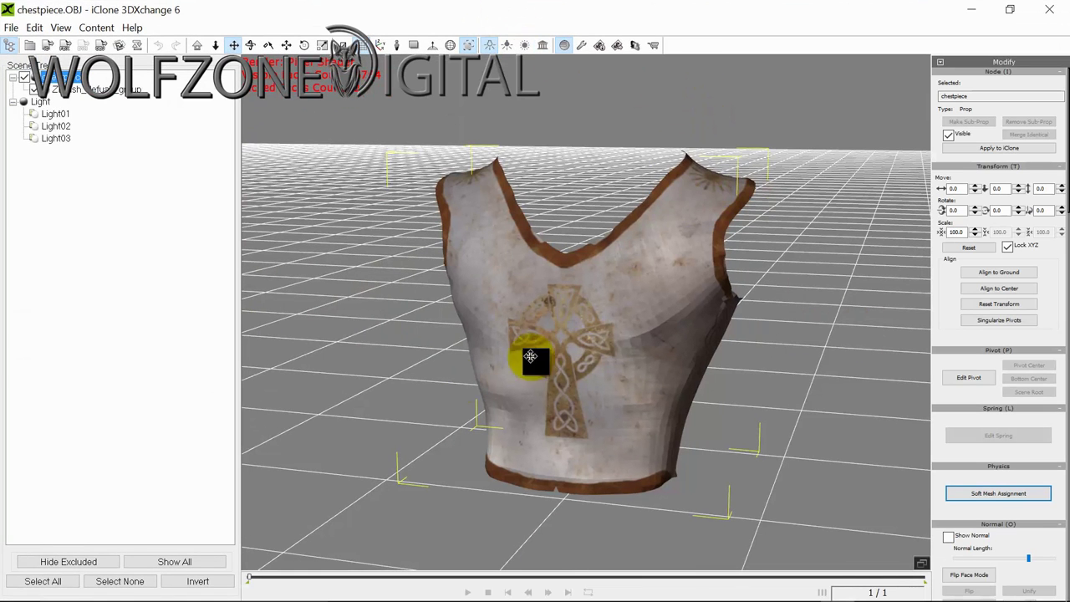
- Select all of the chestpiece's nodes and auto-smooth their normals at 45 with Weld Vertex enabled
left_click(54, 582)
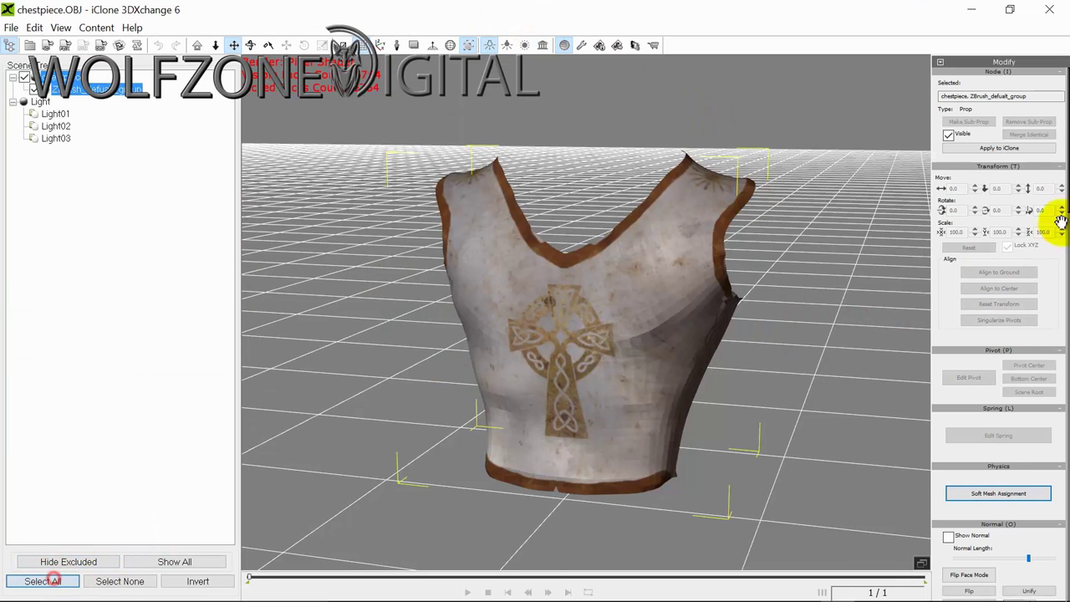
scroll(1054, 184, "down", 5)
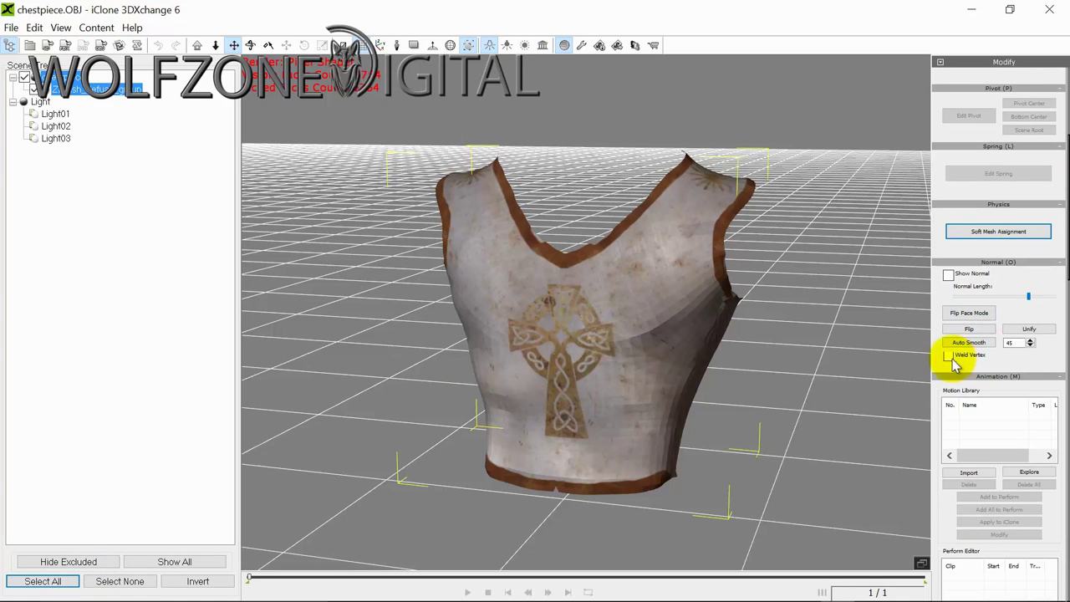
left_click(948, 356)
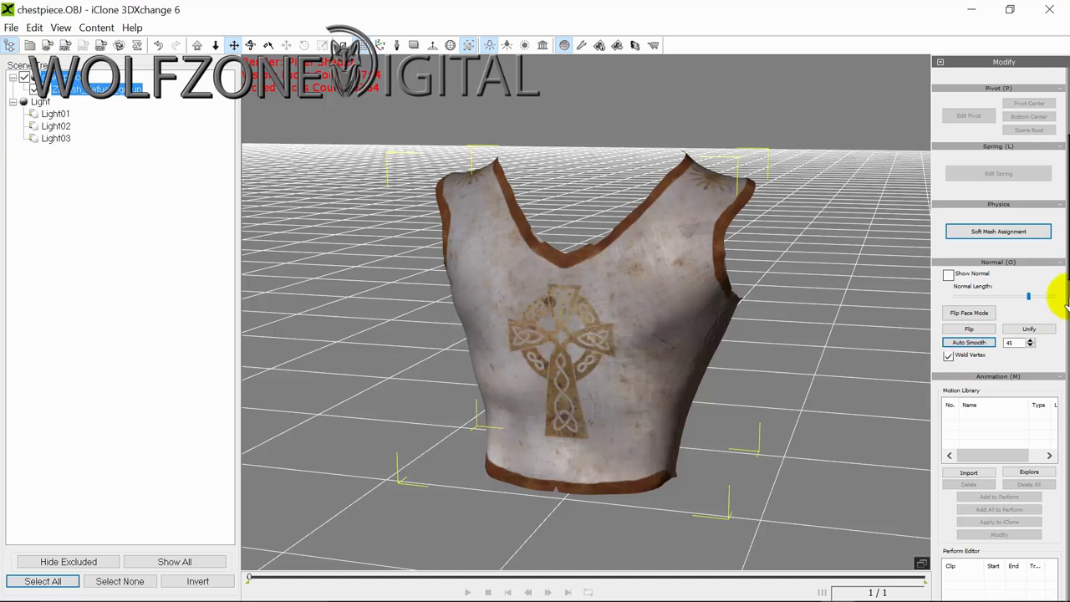
- Make the chestpiece's defaultMat material 2-sided
scroll(1058, 394, "down", 15)
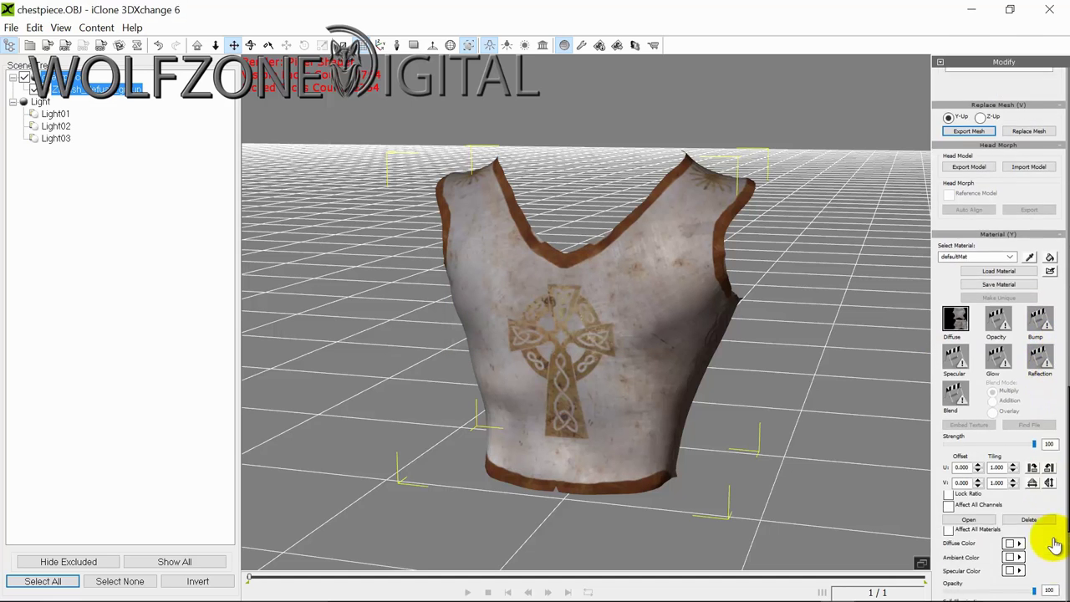
left_click_drag(1056, 578, 1056, 576)
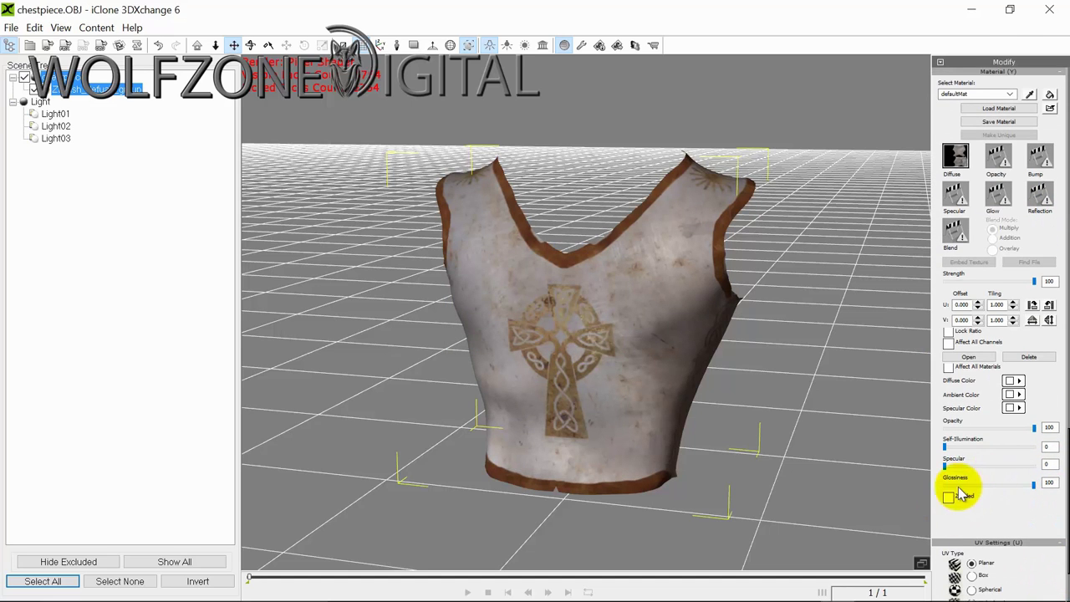
left_click(948, 498)
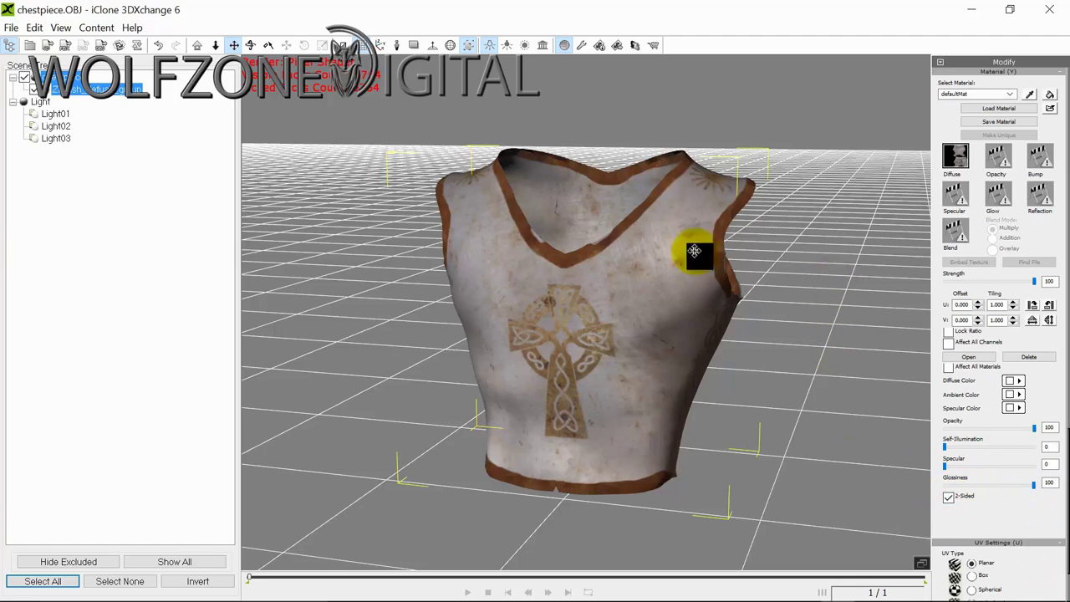
- Load chestpiece_normal from the Minotaur Tutorial folder into the bump channel of the vest's defaultMat material
left_click(250, 45)
left_click_drag(807, 306, 925, 275)
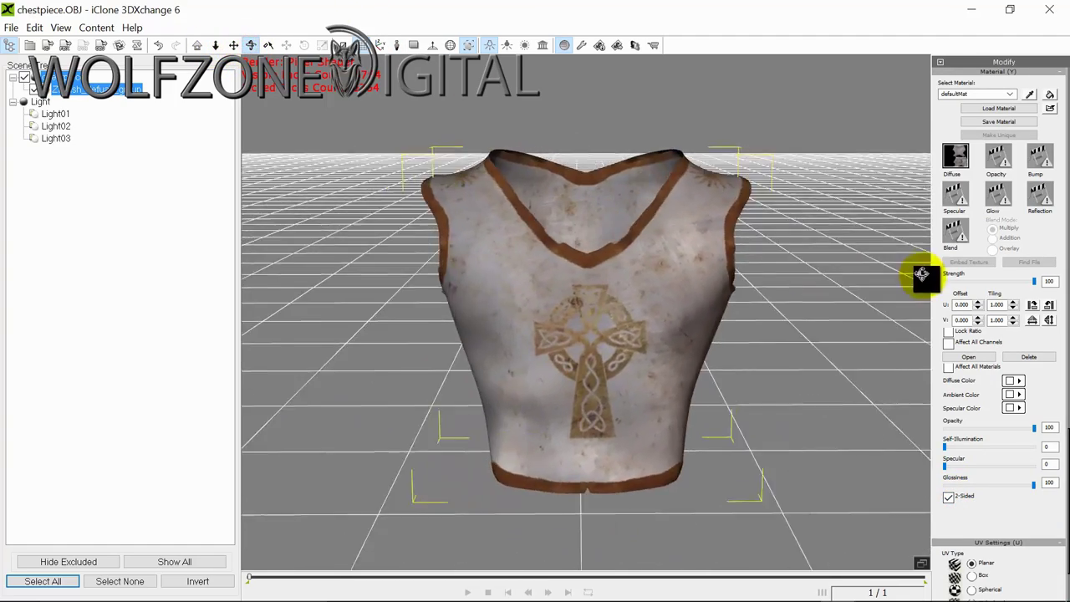
left_click(1037, 167)
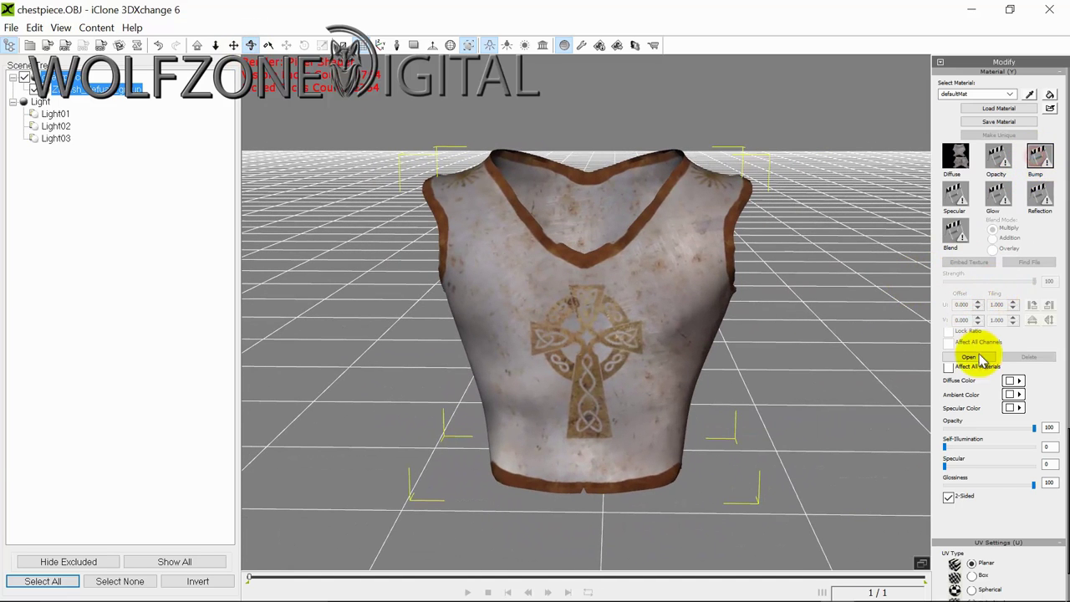
left_click(968, 357)
left_click_drag(525, 193, 521, 308)
left_click(492, 255)
left_click(455, 243)
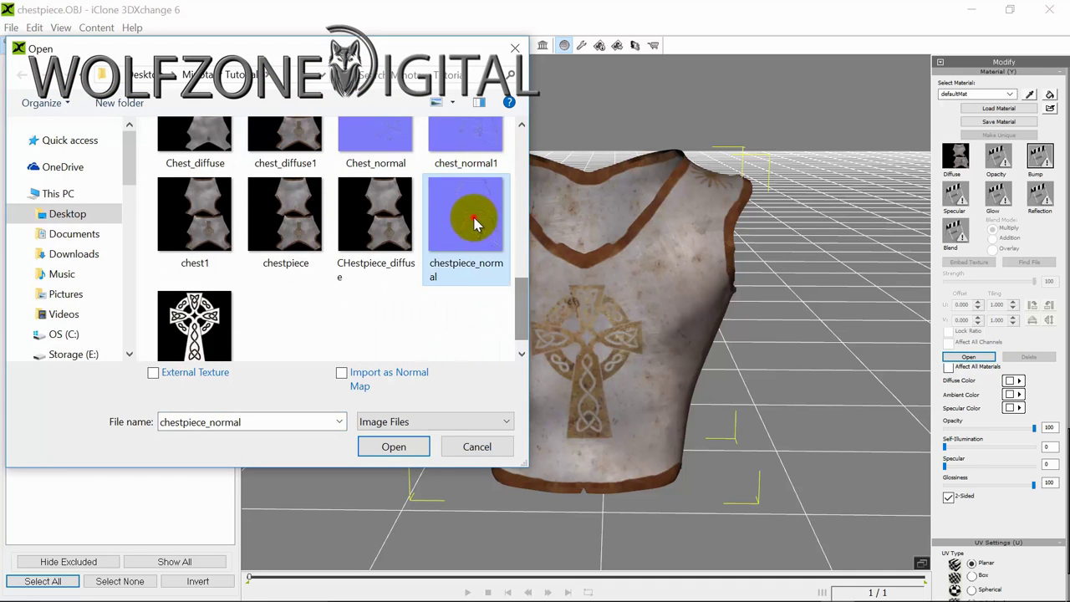
left_click(395, 446)
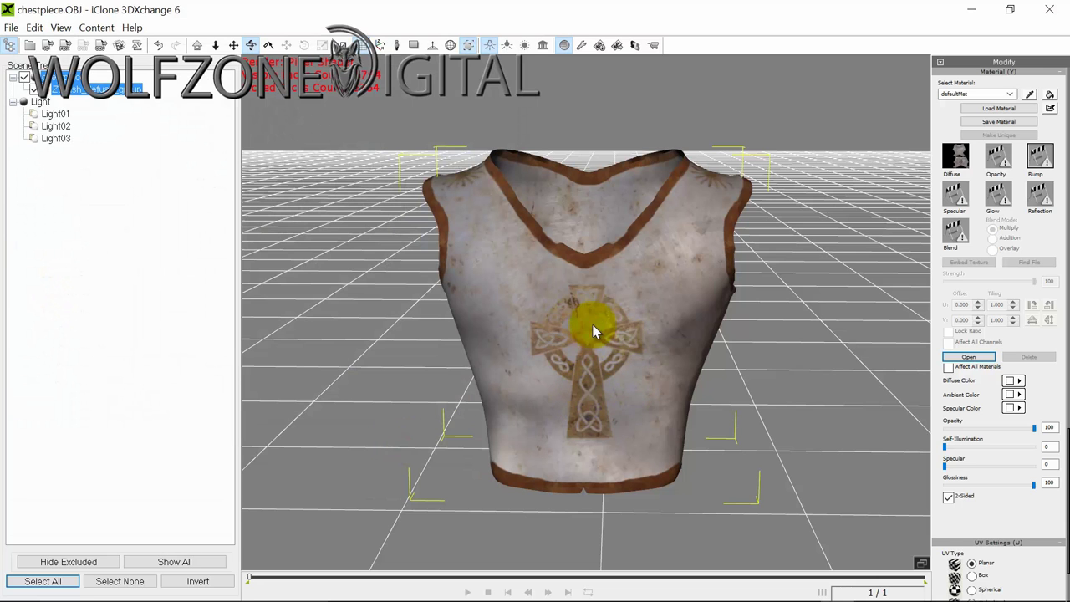
- Inspect the vest up close and from several angles to check the normal map's relief on the cross and fabric
left_click_drag(798, 353, 654, 389)
scroll(664, 404, "up", 3)
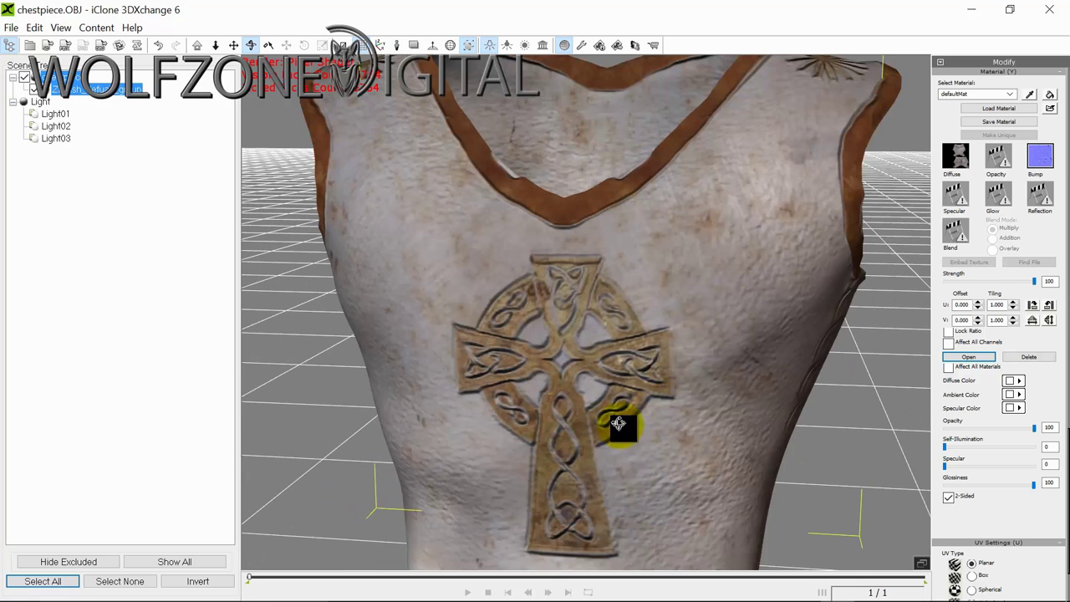
scroll(619, 430, "down", 5)
right_click_drag(733, 459, 697, 430)
scroll(691, 389, "up", 5)
scroll(752, 446, "down", 5)
right_click_drag(713, 492, 762, 475)
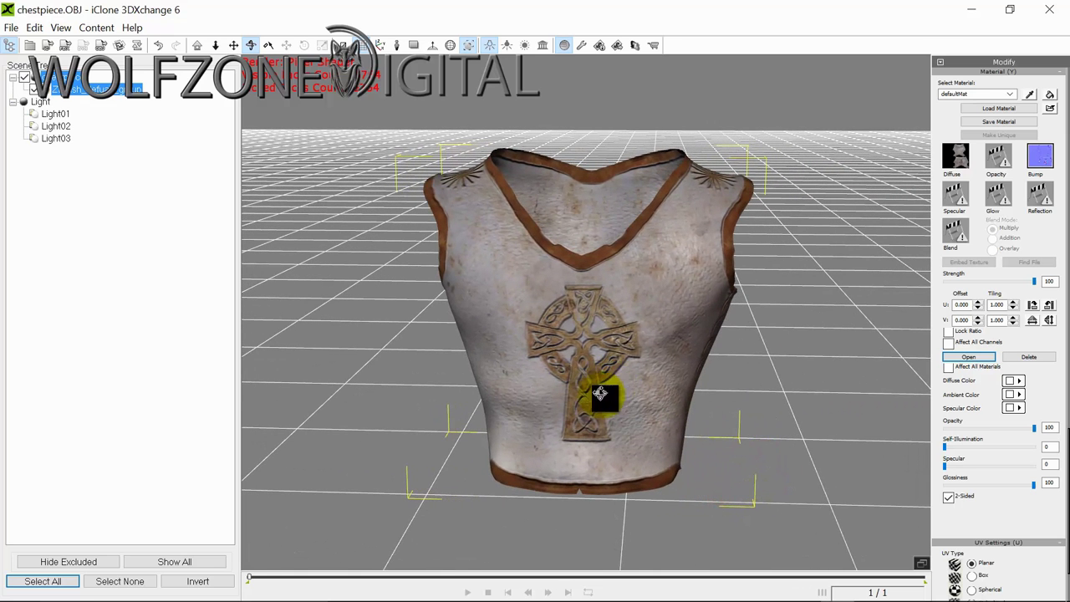
left_click(13, 28)
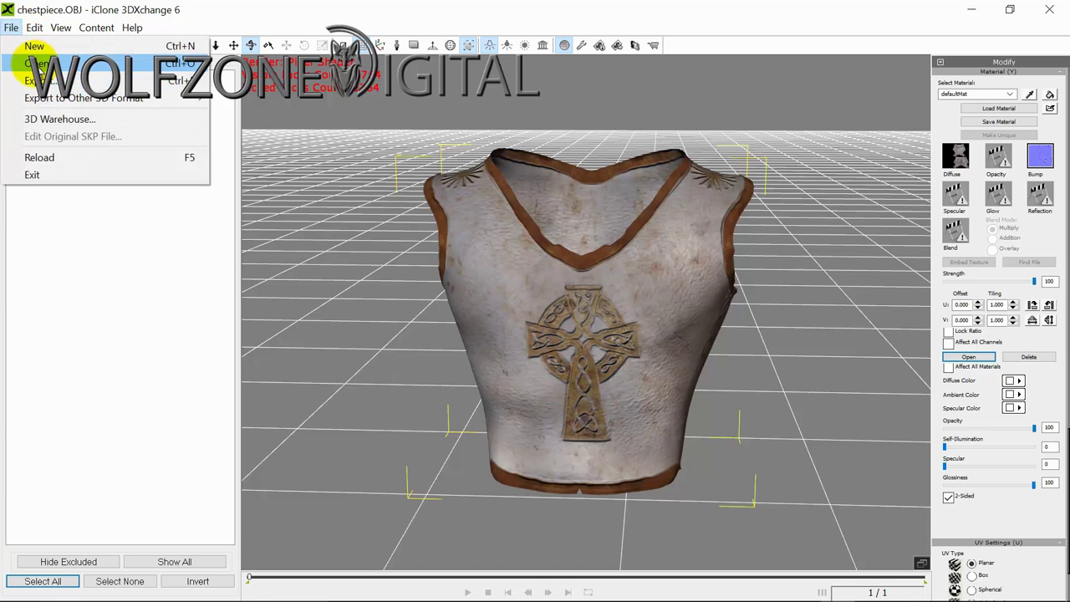
left_click(816, 286)
left_click_drag(816, 324, 752, 370)
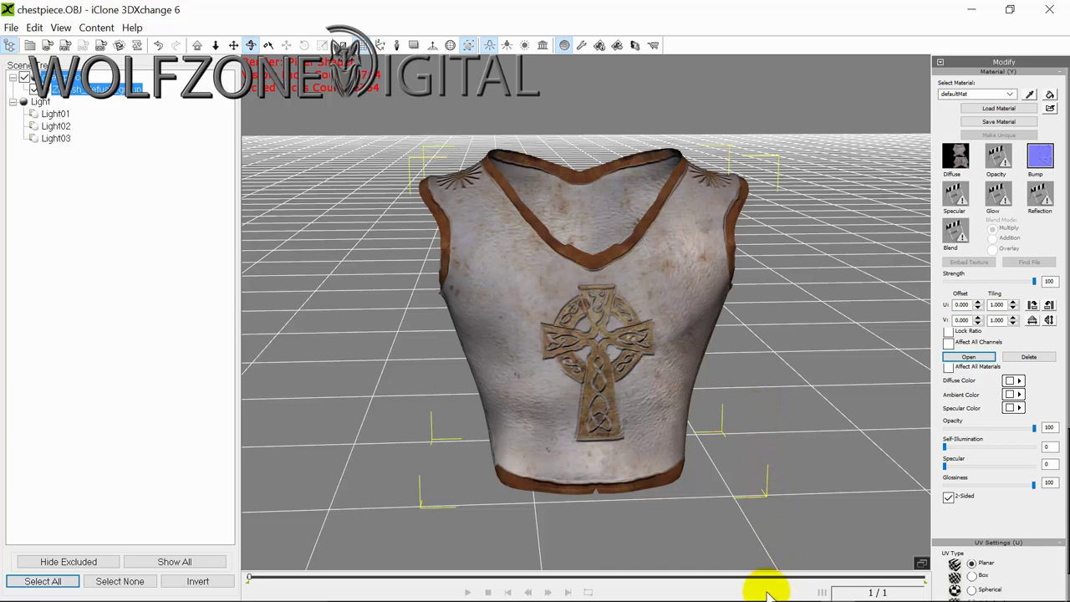
mouse_move(760, 594)
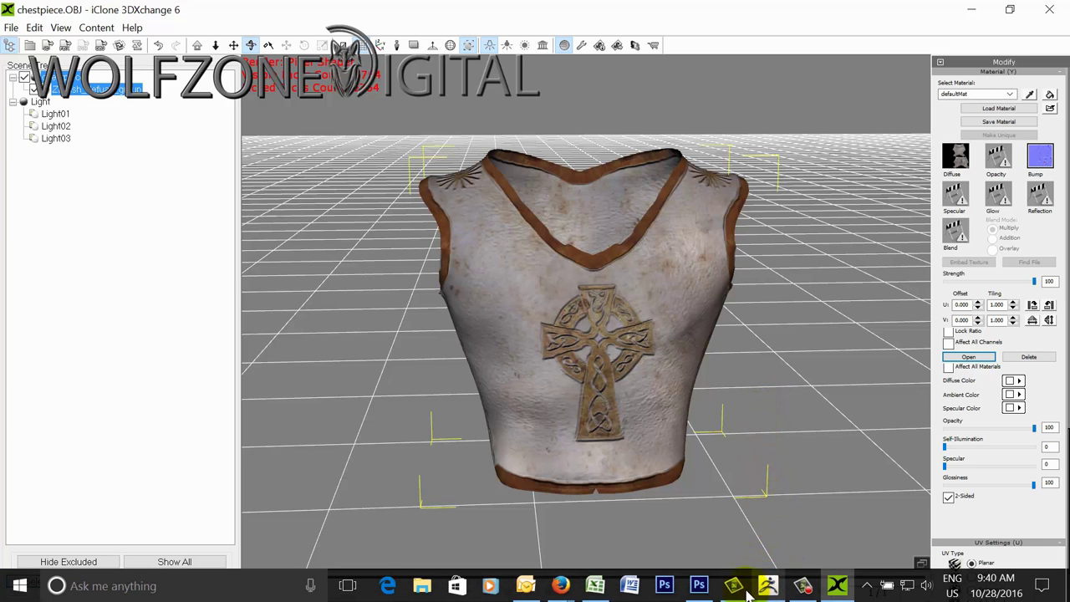
left_click_drag(862, 412, 828, 409)
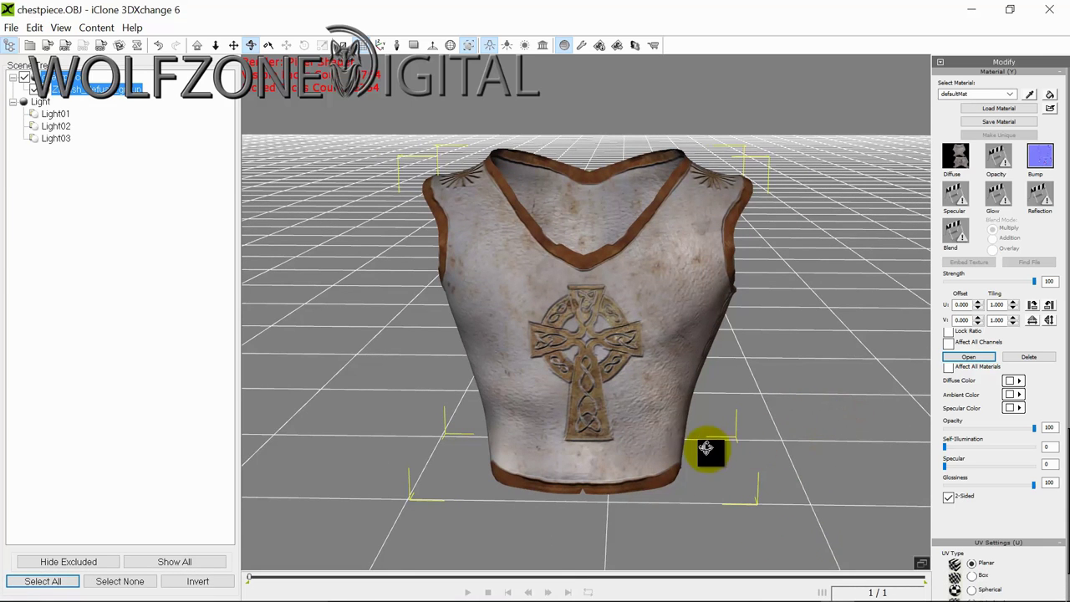
- Switch to ZBrush and make the CC_Base_Body subtool active in place of the vest
mouse_move(642, 594)
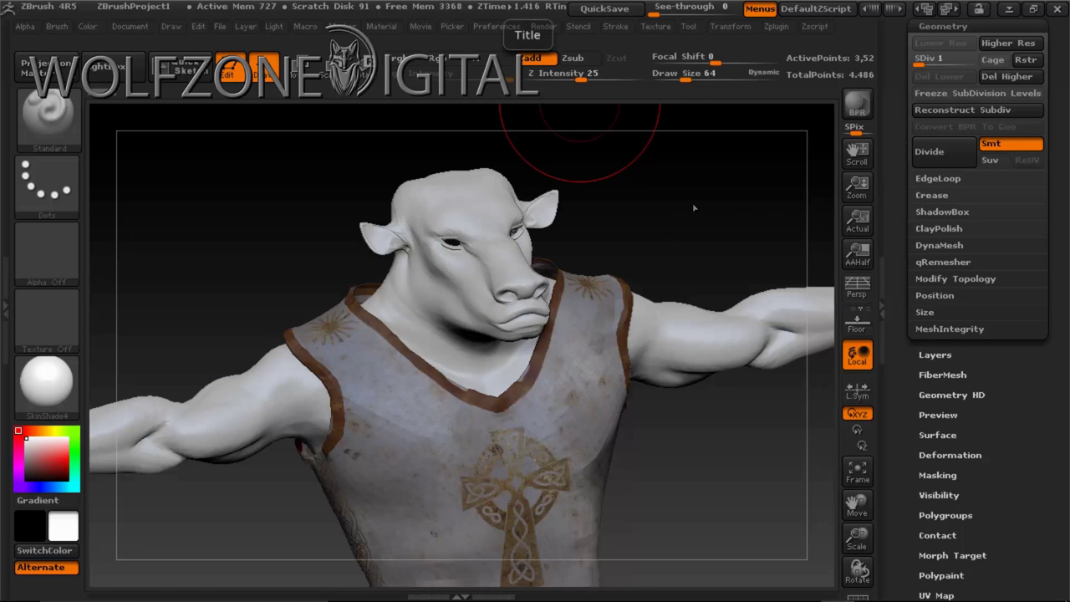
mouse_move(694, 208)
left_mouse_down()
mouse_move(669, 224)
mouse_move(700, 194)
mouse_move(690, 192)
left_mouse_up()
left_click_drag(853, 514, 844, 401)
left_click_drag(680, 346, 657, 361)
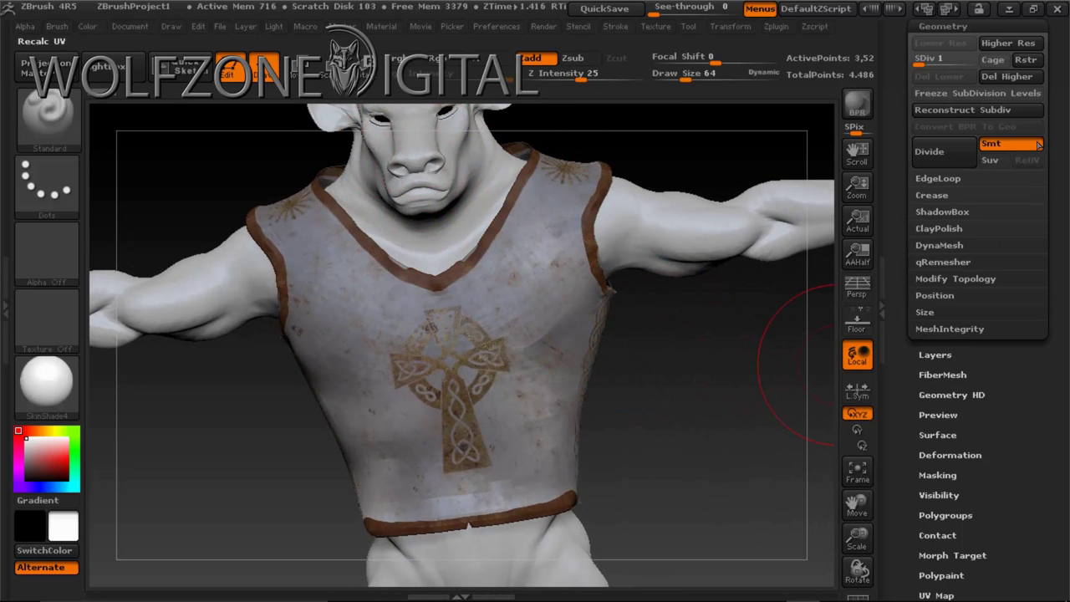
left_click_drag(1057, 121, 1043, 180)
left_click(938, 104)
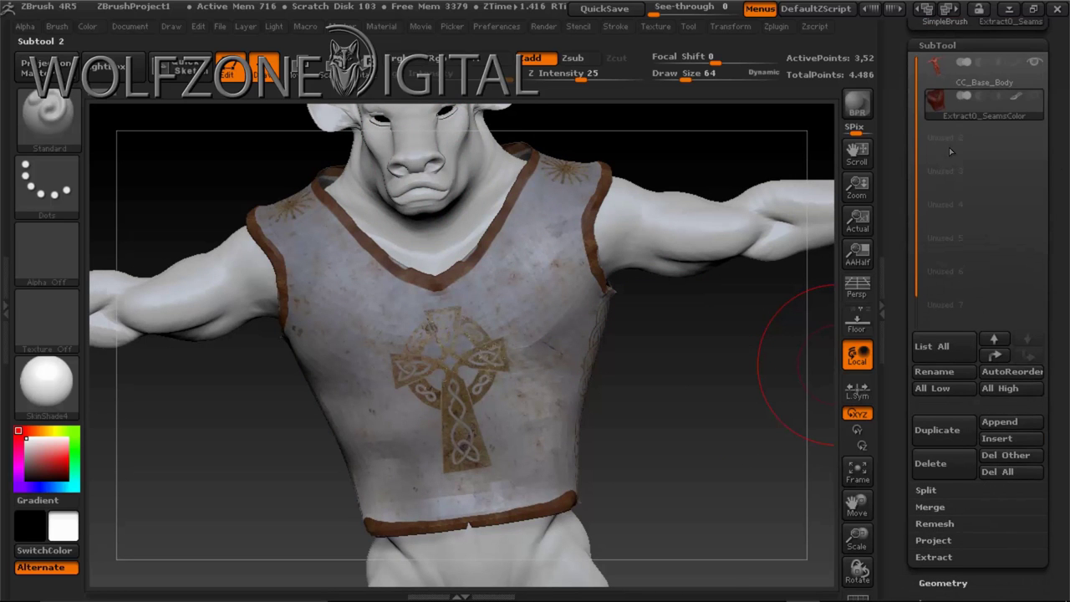
left_click(935, 78)
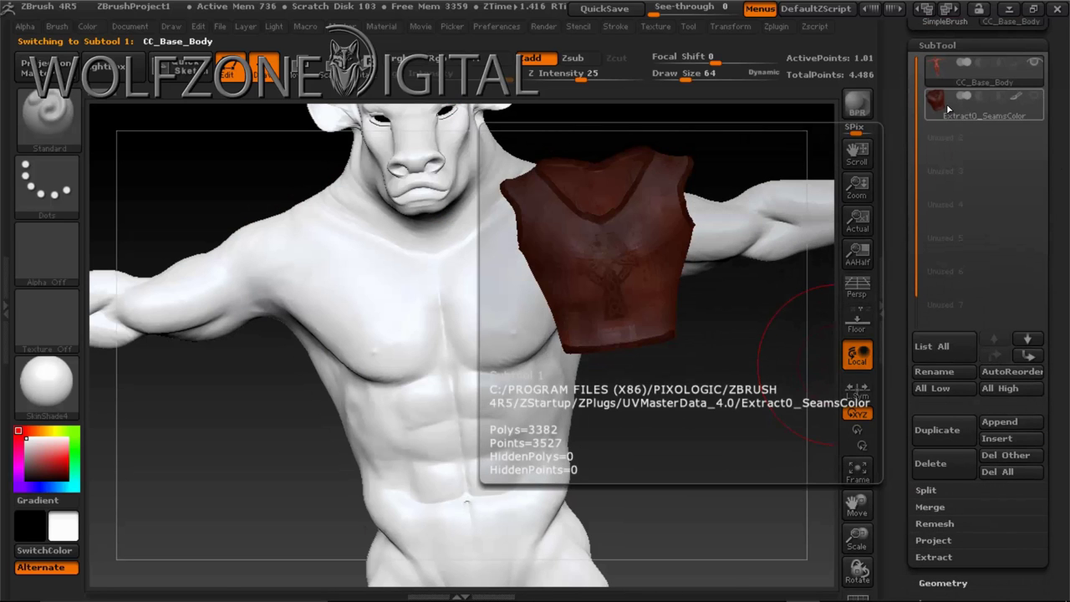
left_click_drag(670, 424, 693, 422)
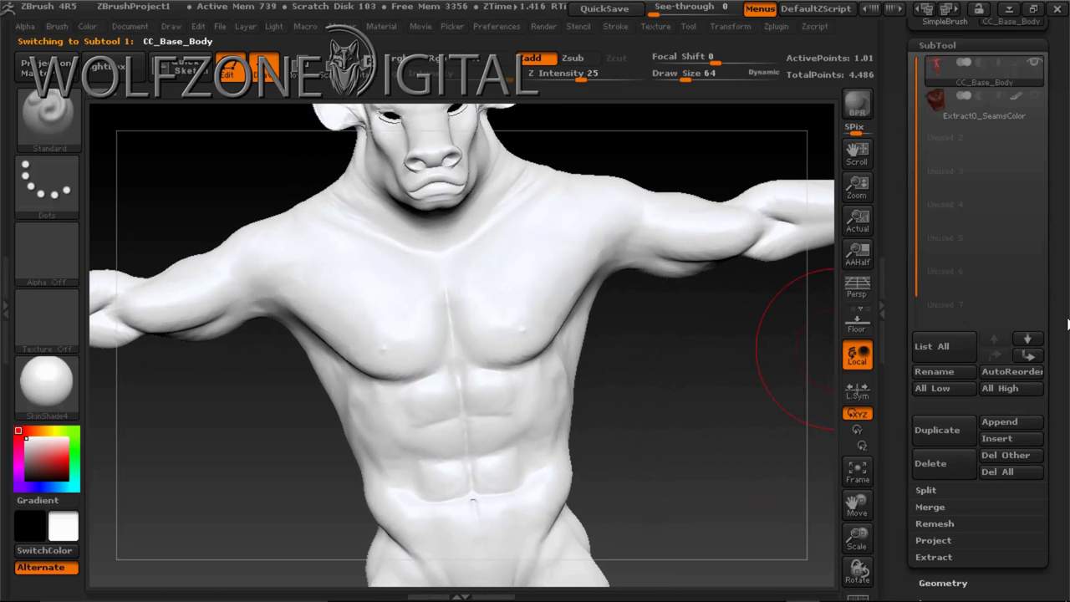
- Lower the bull body to subdivision level 1 and delete its higher subdivision levels
scroll(1064, 303, "down", 5)
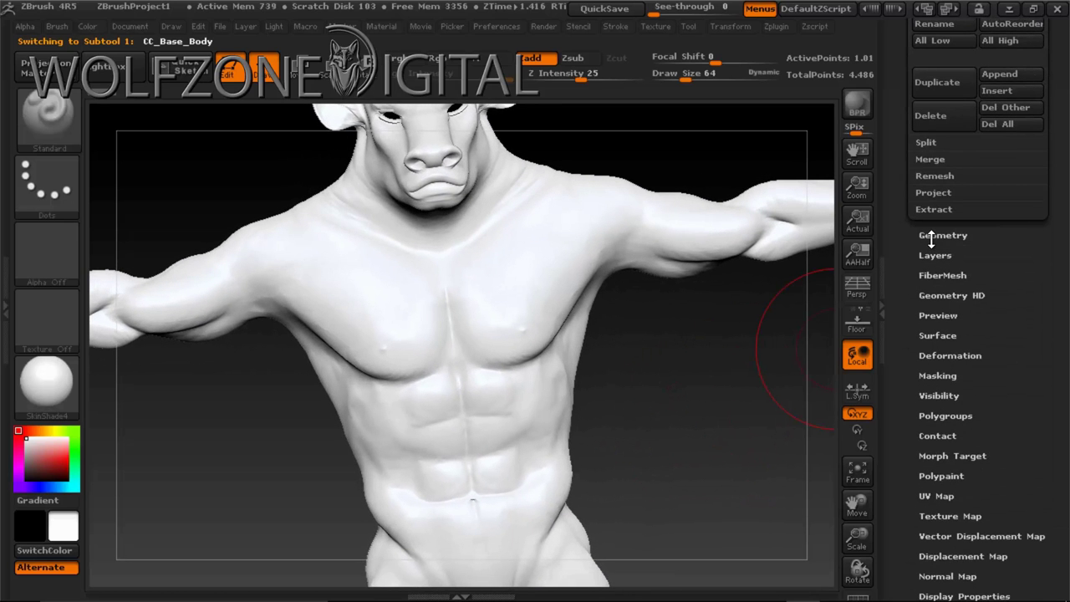
left_click(930, 235)
left_click(945, 33)
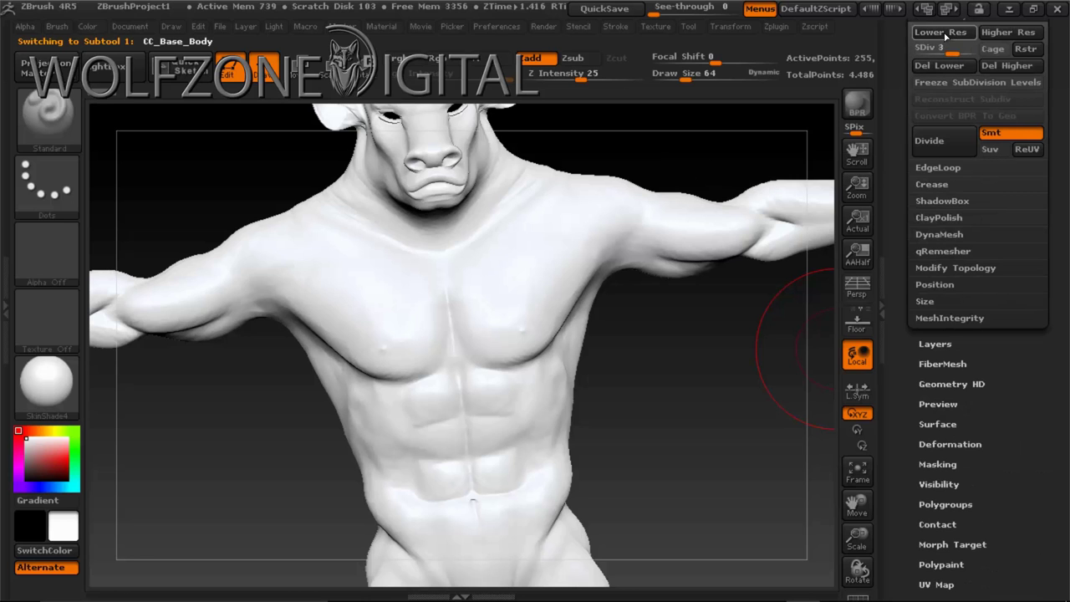
left_click(944, 34)
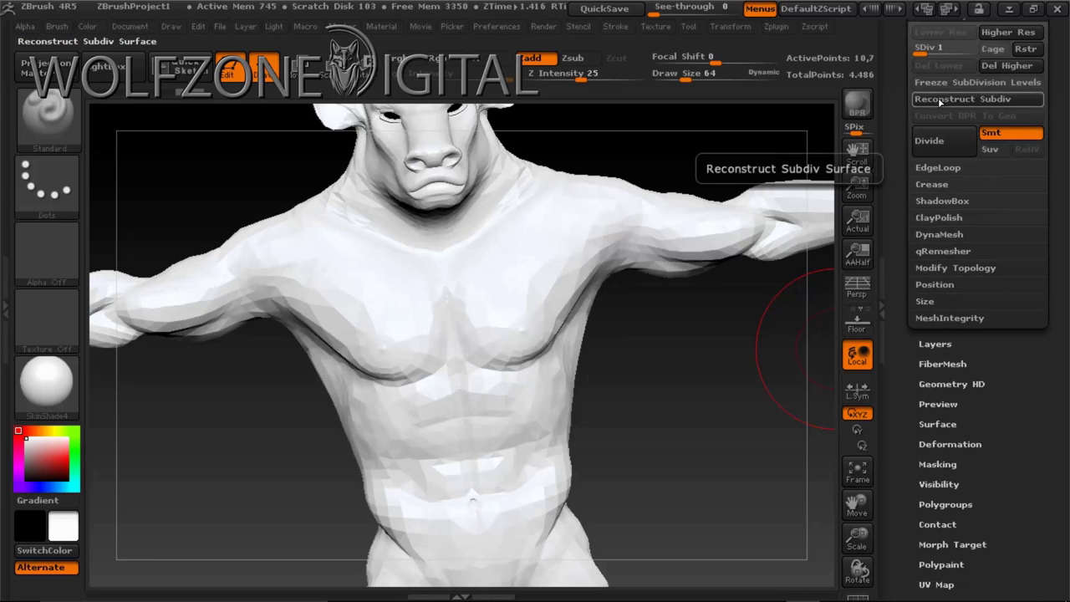
left_click(1008, 65)
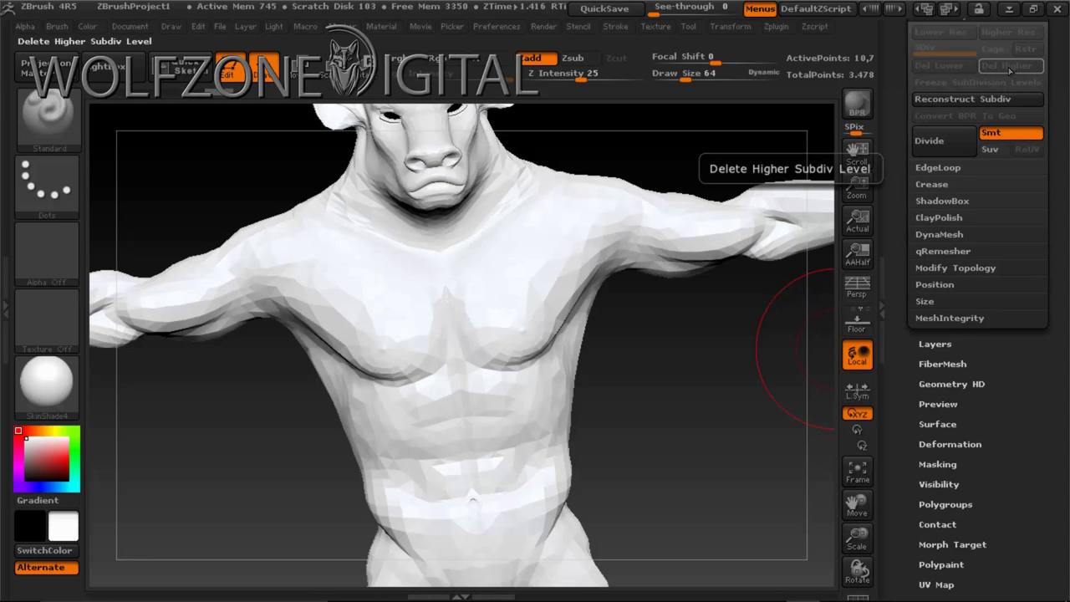
- Turn on the polygon wireframe display and examine the low-resolution body's topology
mouse_move(700, 392)
left_mouse_down()
mouse_move(735, 424)
mouse_move(693, 402)
mouse_move(756, 424)
left_mouse_up()
key("shift+f")
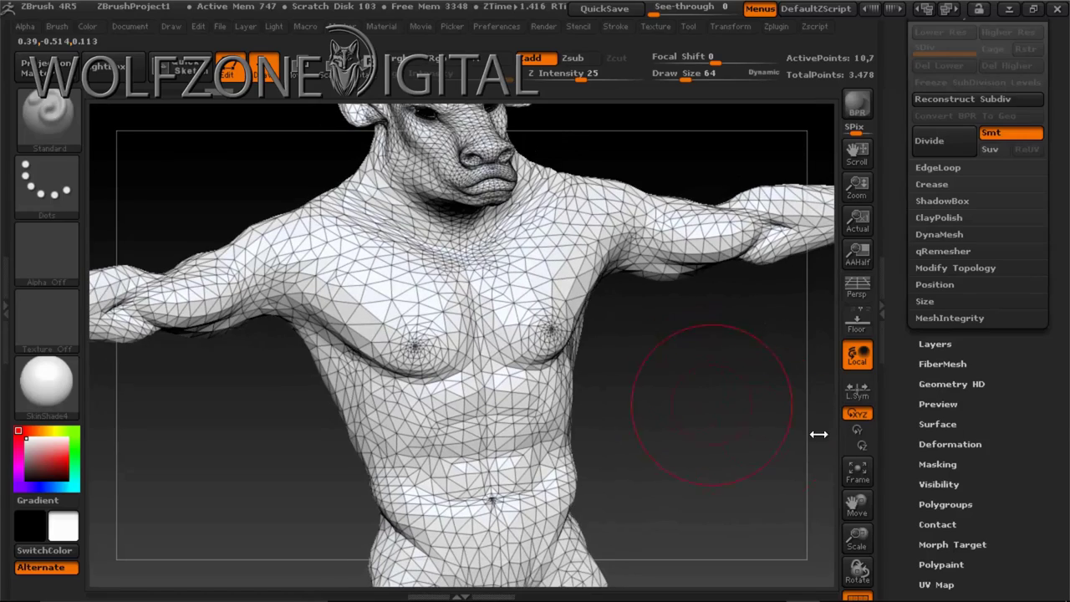
left_click_drag(1040, 414, 1031, 325)
mouse_move(692, 373)
left_mouse_down()
mouse_move(680, 391)
mouse_move(718, 377)
mouse_move(687, 393)
mouse_move(609, 334)
left_mouse_up()
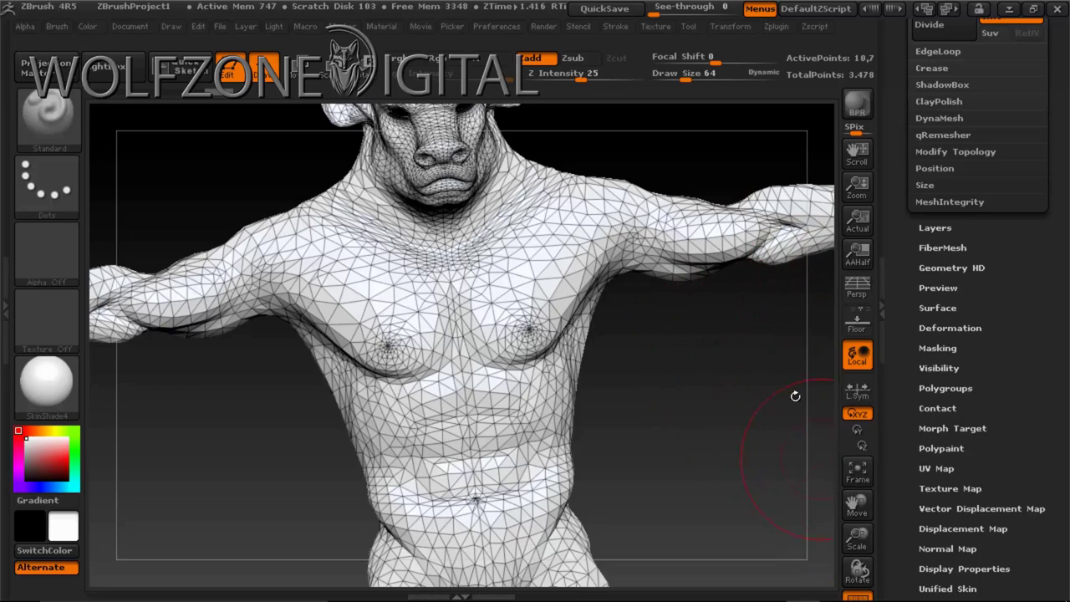
mouse_move(726, 477)
left_mouse_down()
mouse_move(764, 202)
mouse_move(782, 197)
mouse_move(724, 462)
left_mouse_up()
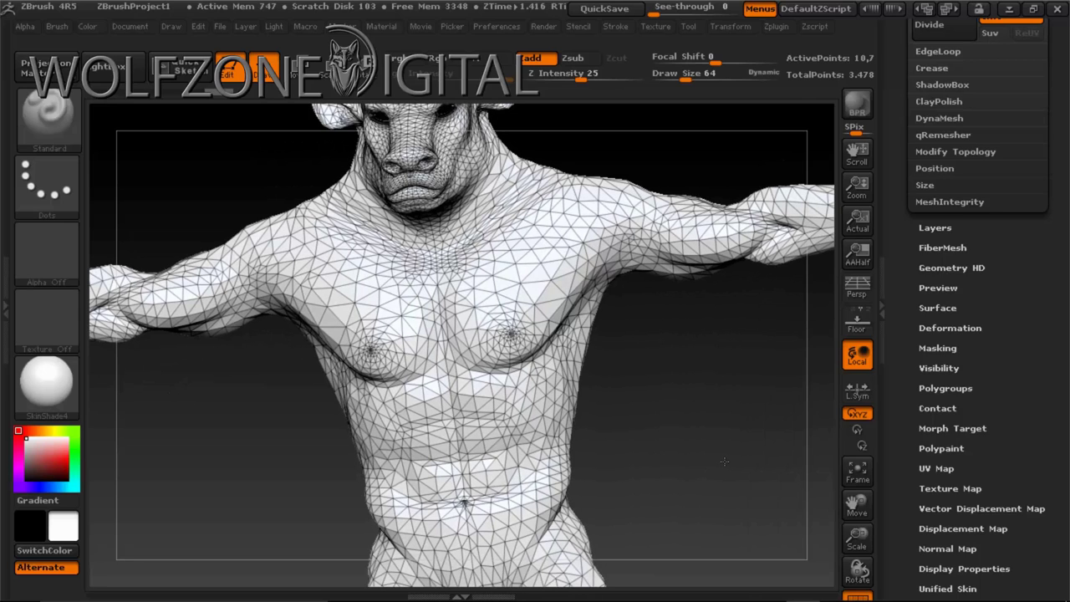
mouse_move(726, 460)
left_mouse_down()
mouse_move(739, 469)
mouse_move(725, 457)
left_mouse_up()
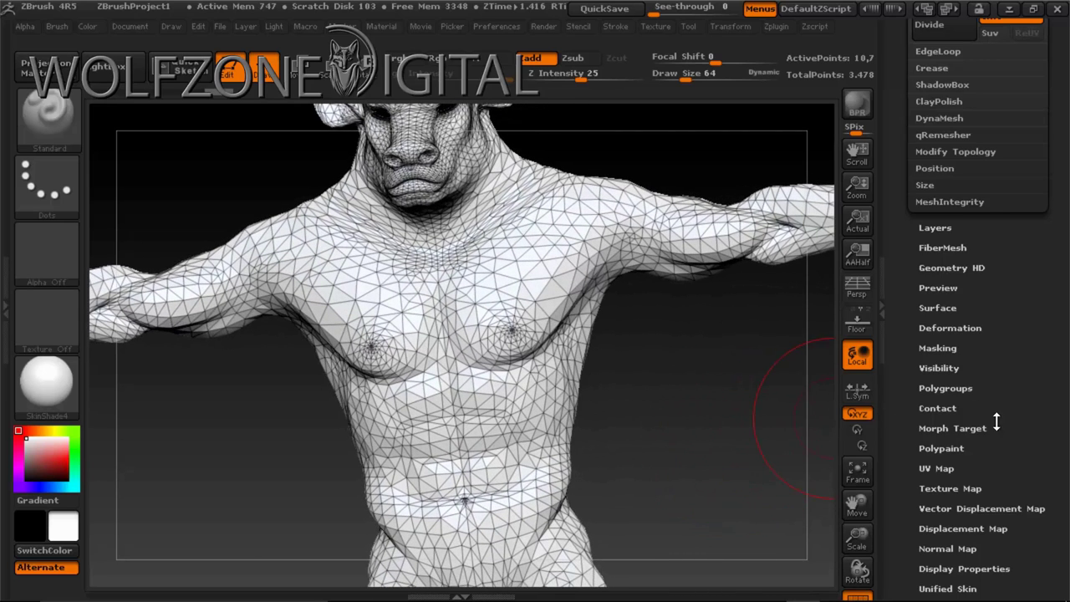
left_click_drag(1011, 444, 1017, 403)
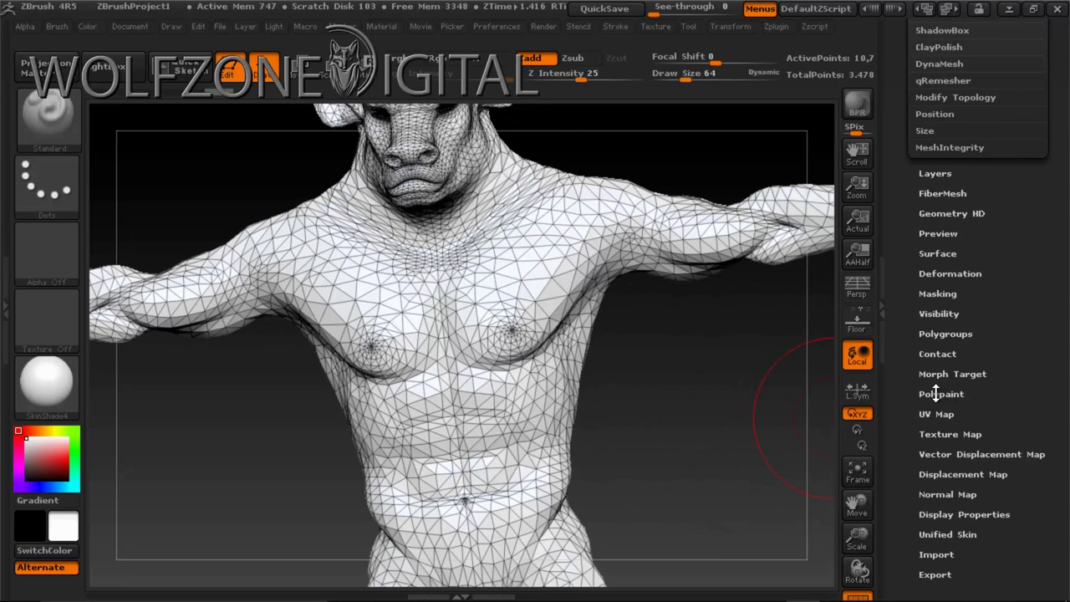
left_click_drag(664, 374, 723, 387)
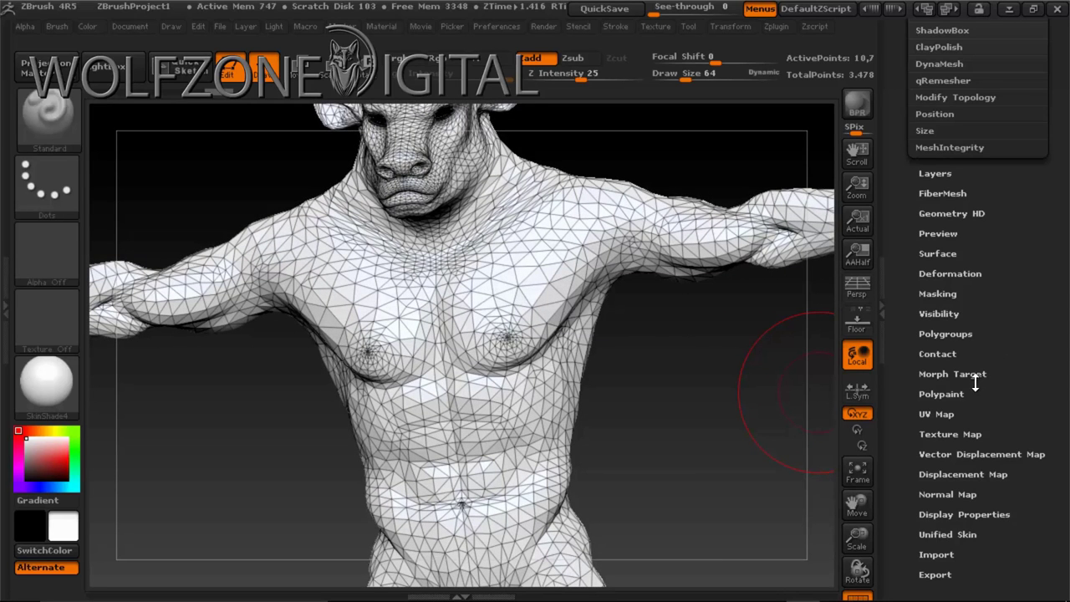
- Divide the body into polygroups with Auto Groups With UV
left_click(953, 333)
left_click_drag(1063, 75, 1062, 164)
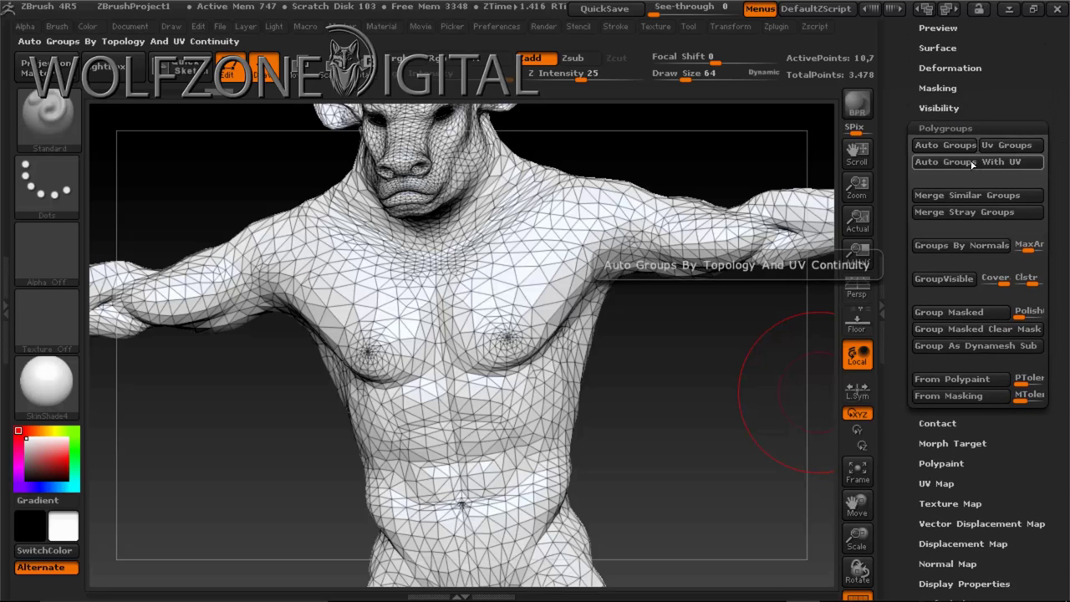
left_click(973, 163)
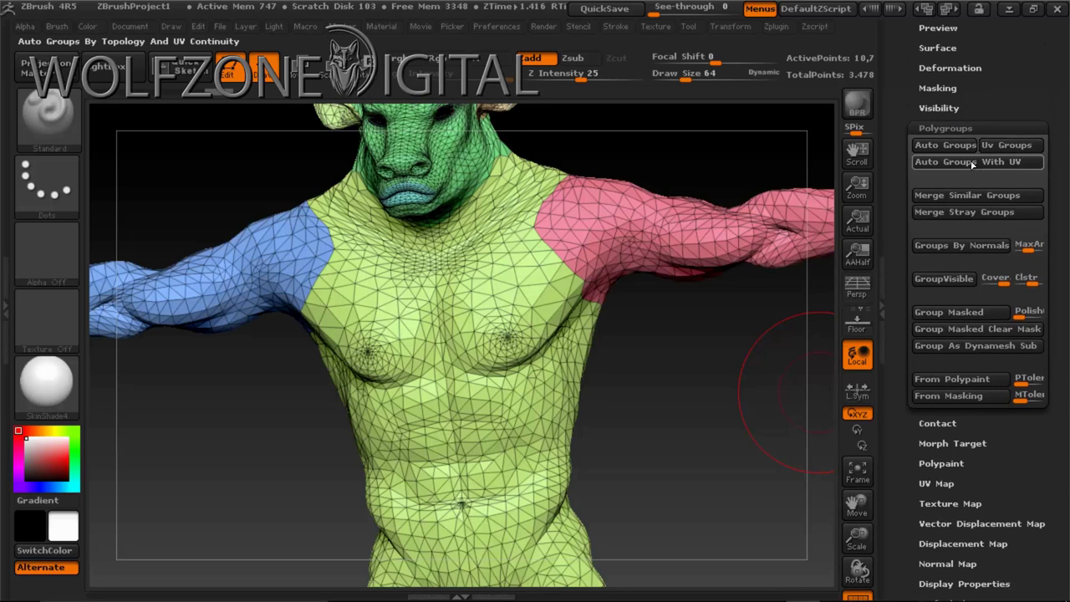
- Examine the body's coloured polygroups from the torso and legs out to the fingernails of the pink arm
left_click_drag(758, 366, 801, 441)
left_click_drag(857, 544, 818, 384)
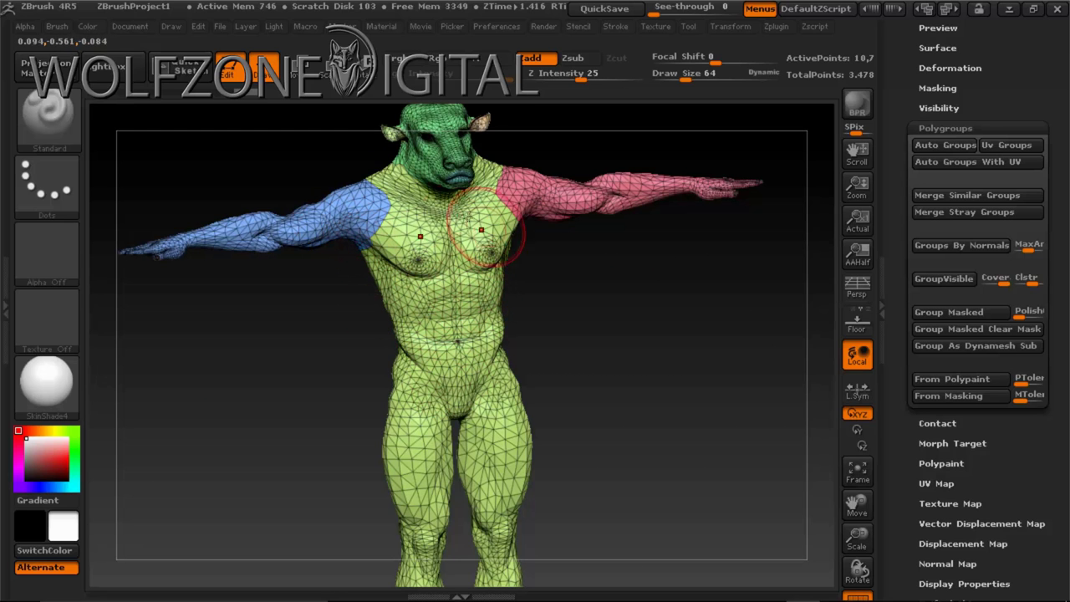
mouse_move(638, 337)
left_mouse_down()
mouse_move(623, 326)
mouse_move(815, 539)
left_mouse_up()
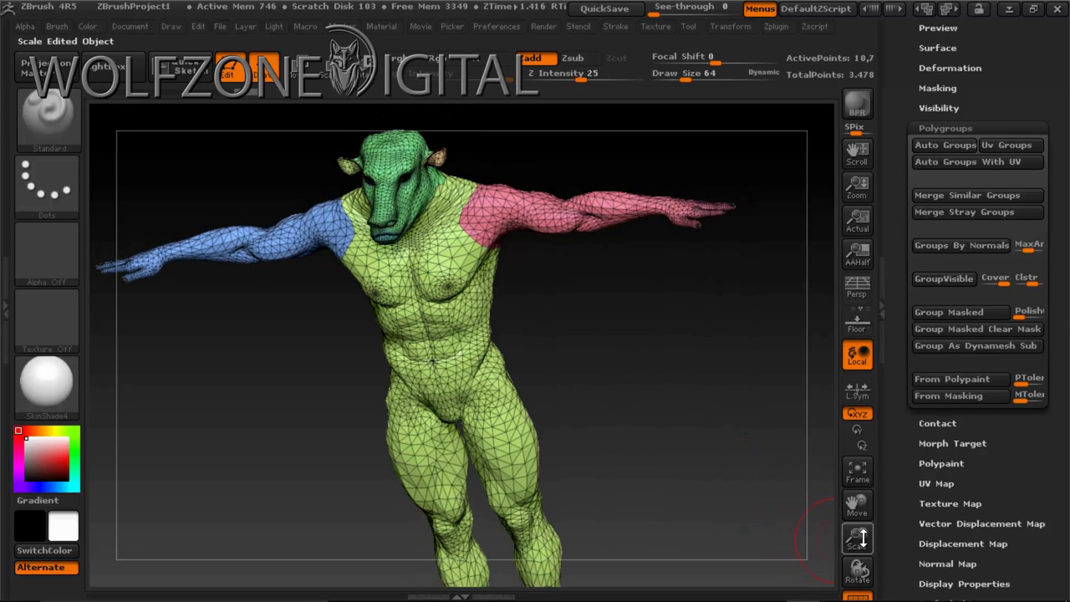
left_click_drag(858, 539, 858, 571)
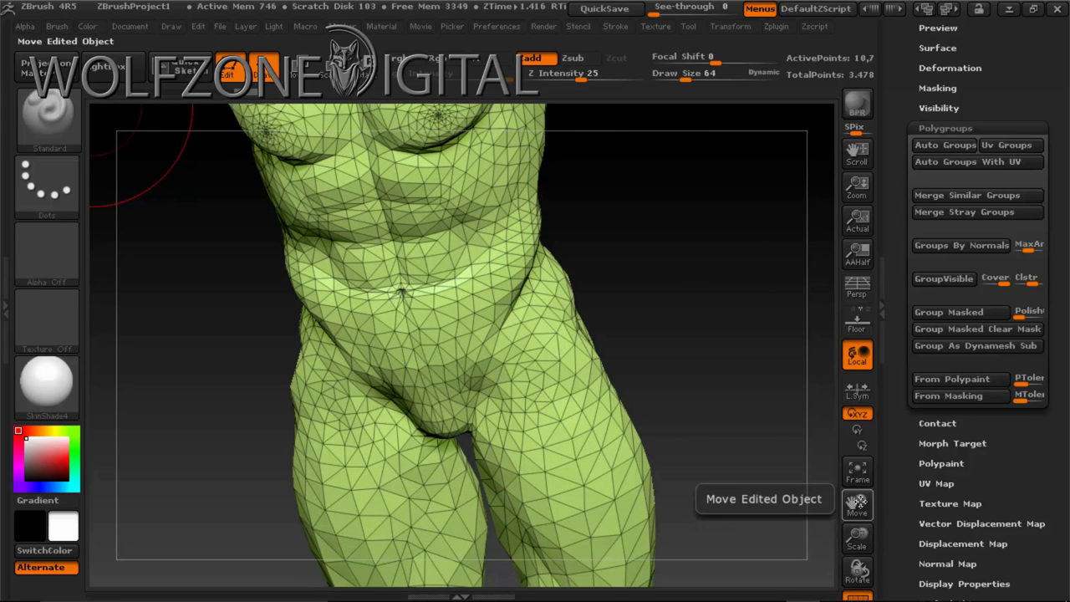
left_click_drag(859, 502, 712, 588)
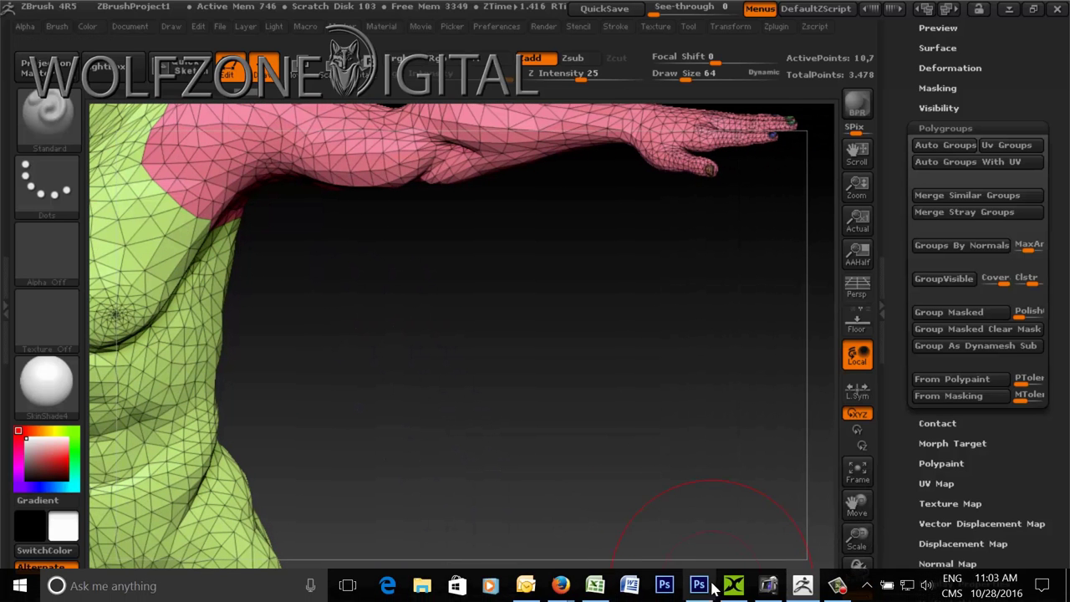
left_click_drag(854, 501, 794, 601)
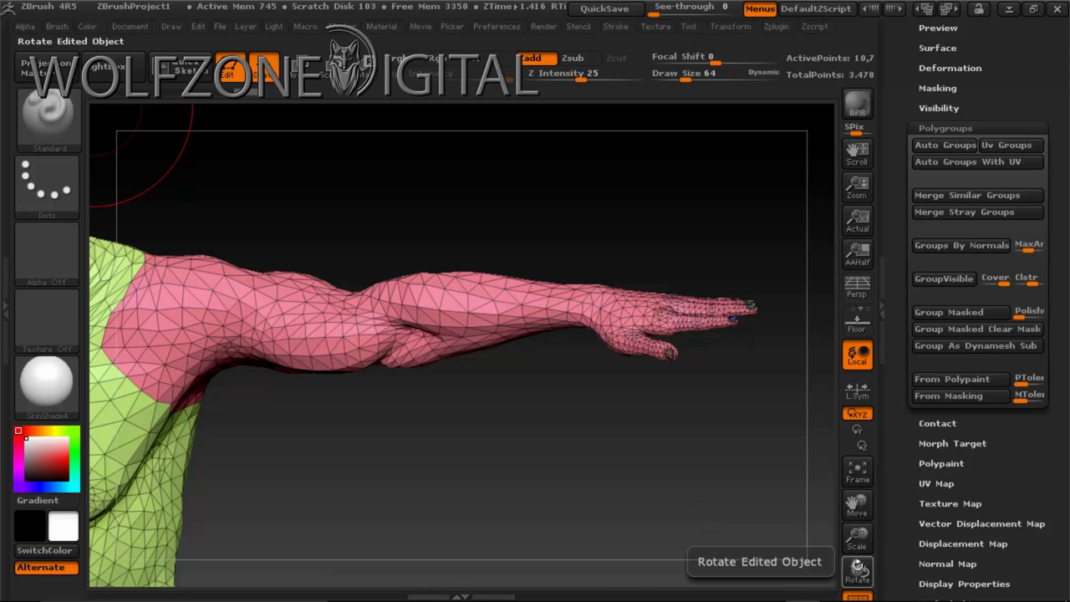
left_click_drag(858, 543, 853, 571)
mouse_move(860, 508)
left_mouse_down()
mouse_move(802, 597)
mouse_move(717, 599)
left_mouse_up()
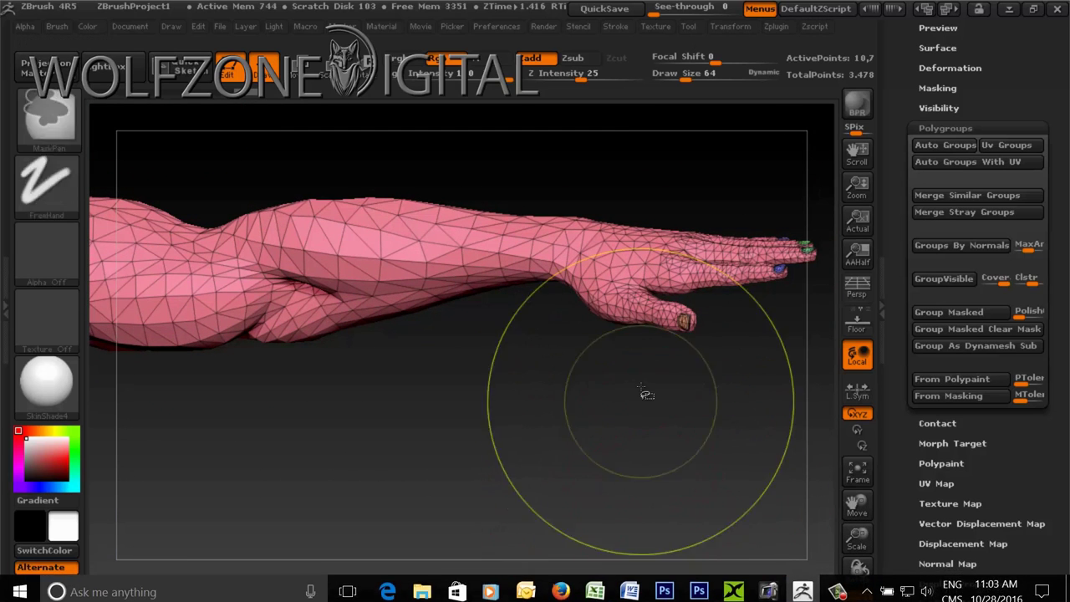
- Hide the thumbnail and fingernail polygroups on the hand of the pink arm
left_click(684, 321, "ctrl+shift")
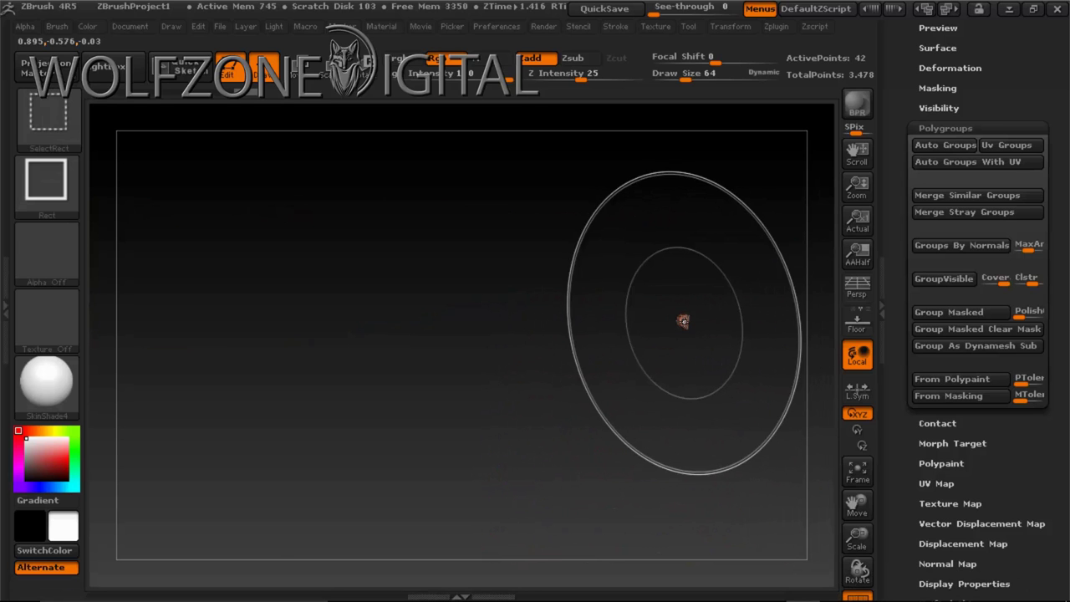
left_click(684, 321, "ctrl+shift")
left_click_drag(759, 345, 765, 268)
left_click(777, 273, "ctrl+shift")
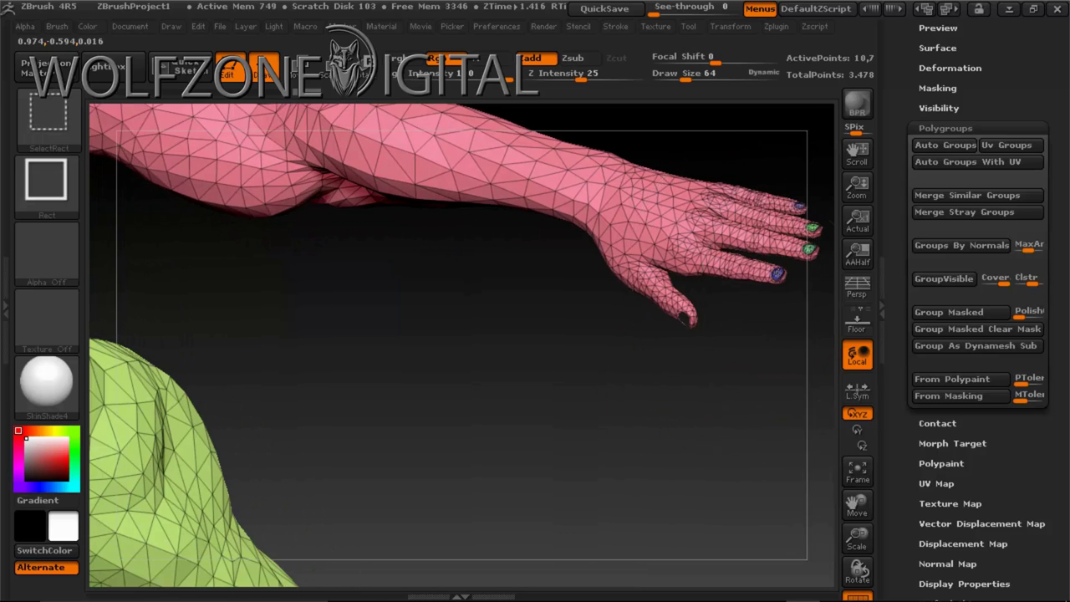
left_click(810, 250, "ctrl+alt+shift")
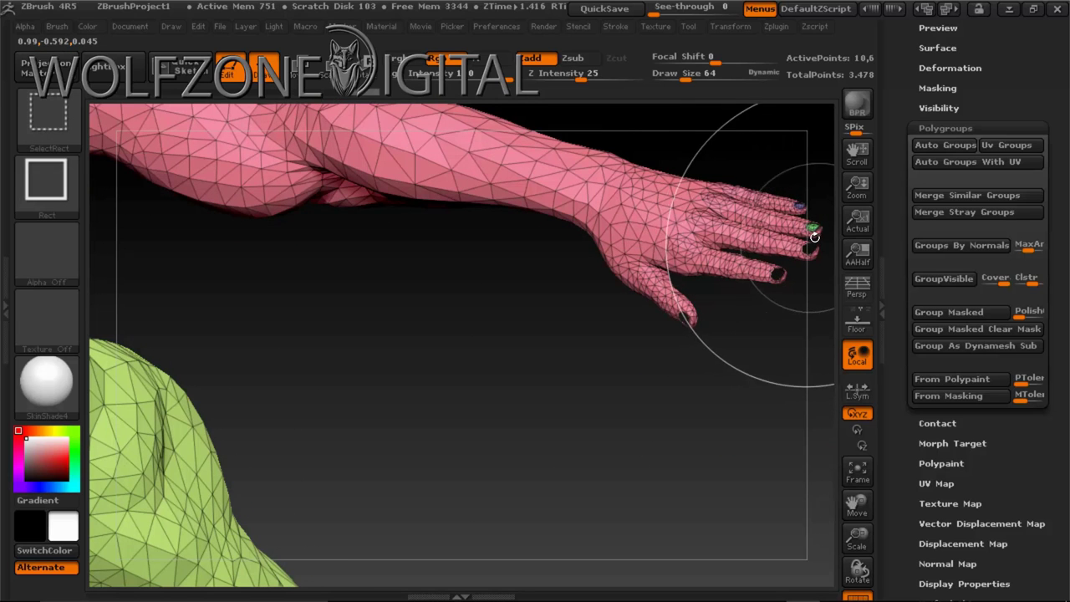
left_click(812, 227, "ctrl+alt+shift")
left_click(800, 204, "ctrl+alt+shift")
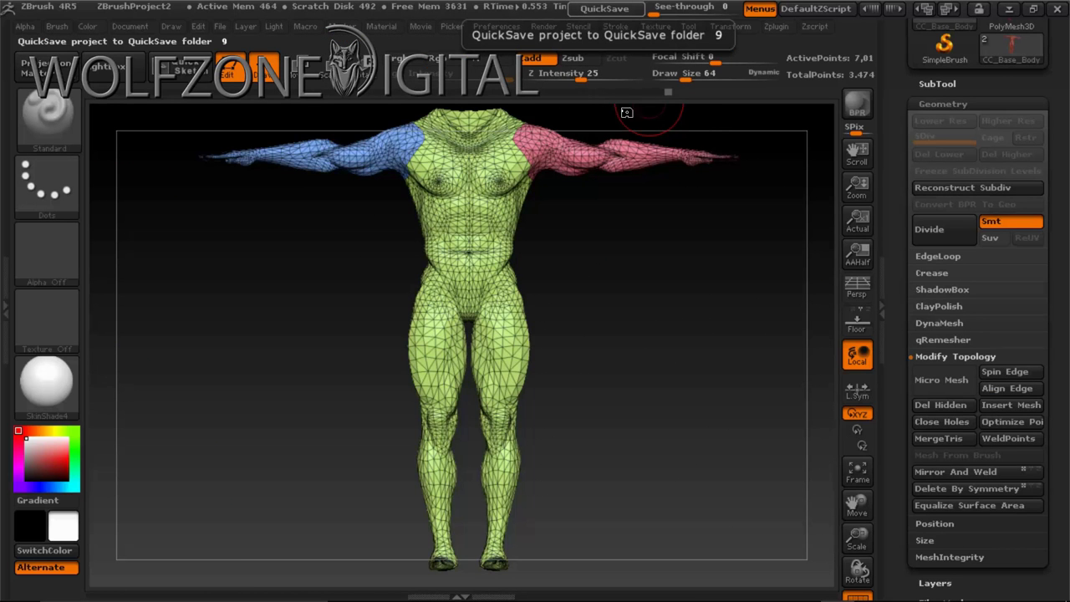
- Try to delete the hidden geometry of the headless body with Del Hidden
mouse_move(677, 294)
left_mouse_down()
mouse_move(627, 301)
mouse_move(676, 315)
mouse_move(674, 299)
left_mouse_up()
left_click_drag(665, 238, 663, 247)
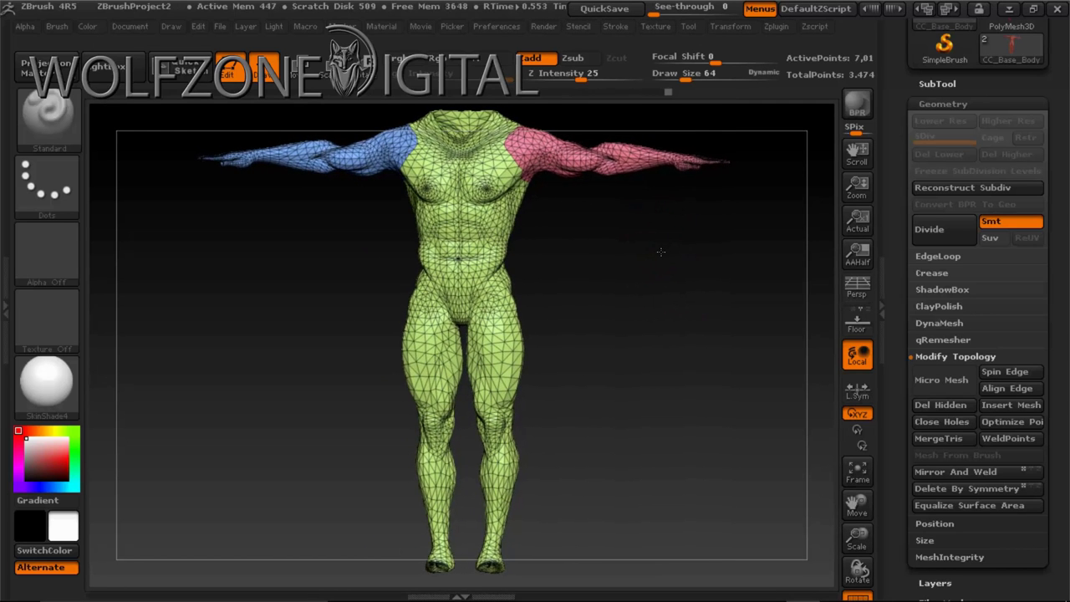
left_click(942, 405)
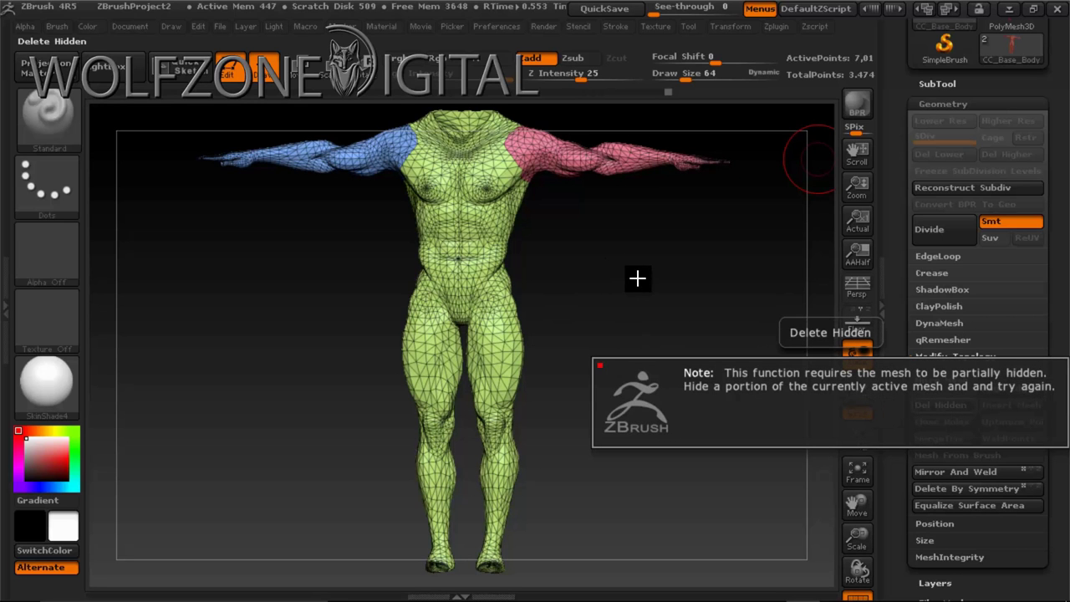
left_click_drag(685, 275, 704, 263)
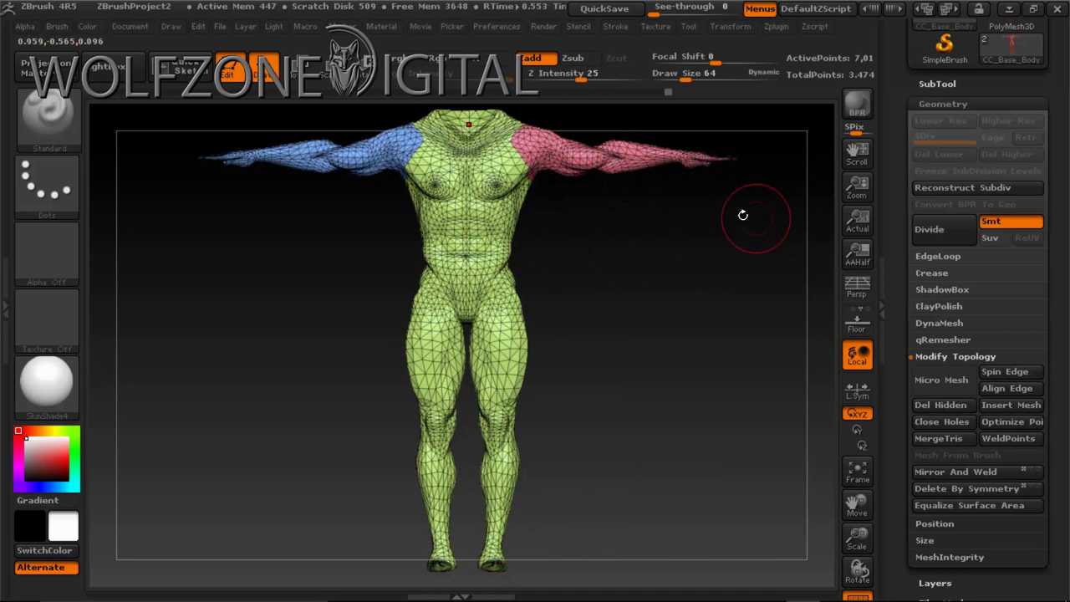
- Flatten the body with UV Master to inspect its UV layout, and unflatten it again
left_click(776, 27)
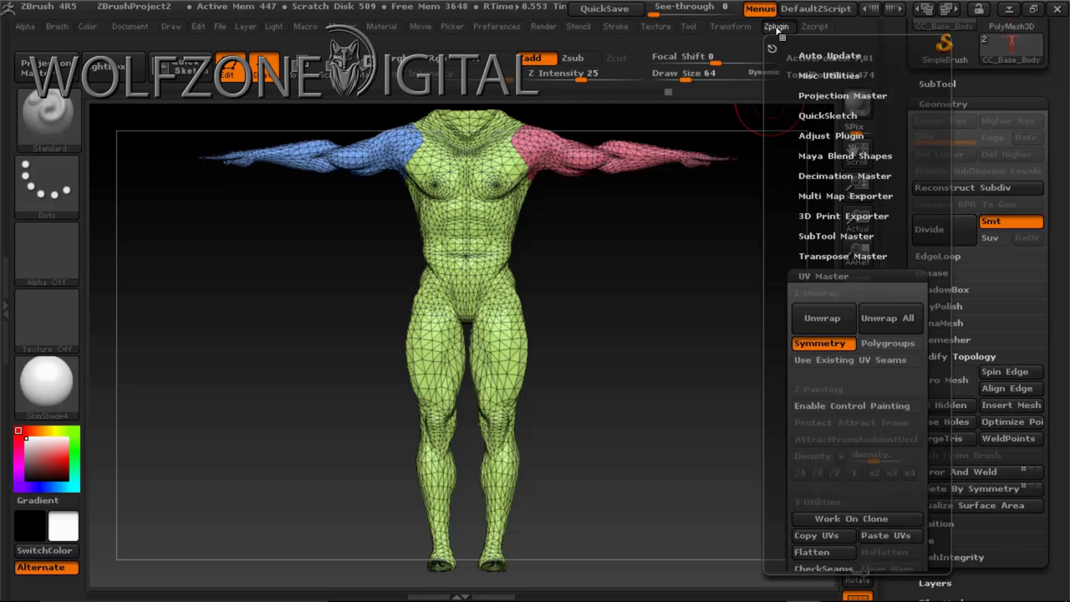
left_click(815, 551)
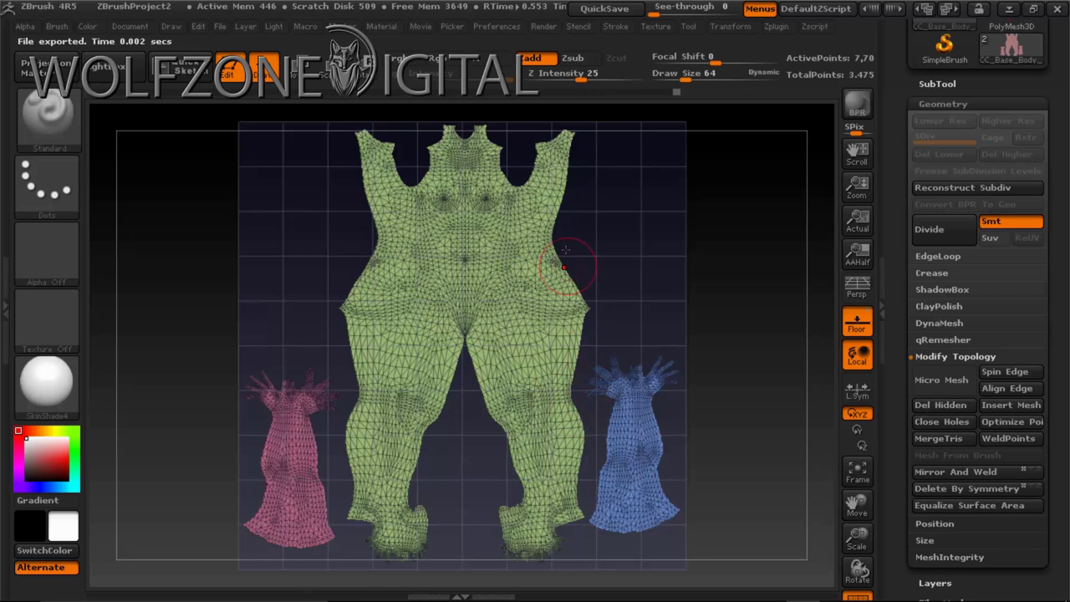
left_click(777, 27)
left_click(880, 550)
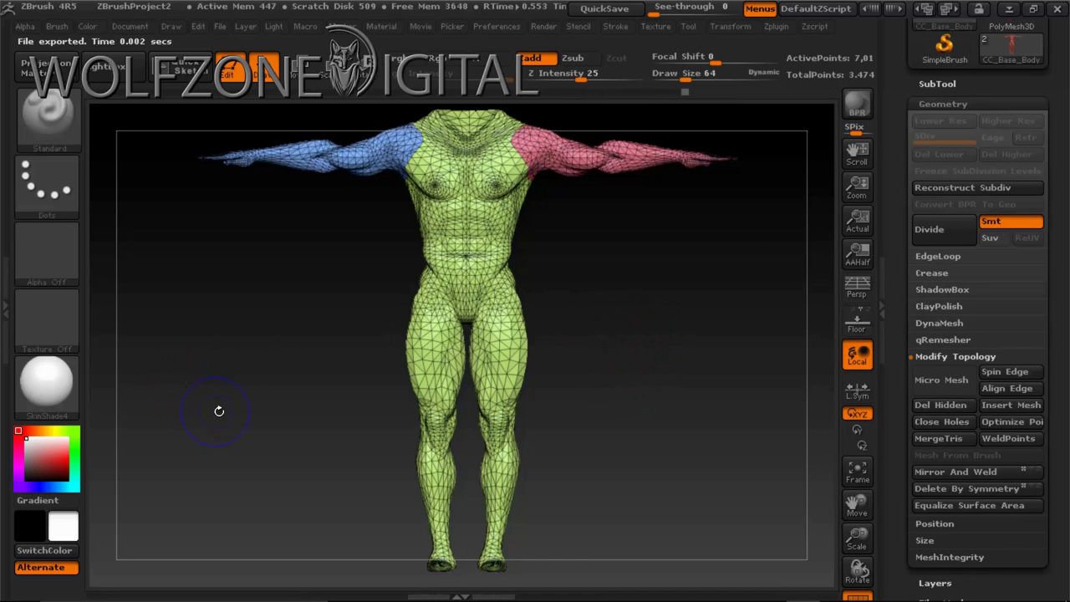
- Turn off the polygon wireframe display and divide the body up to subdivision level 5
key("shift+f")
left_click_drag(697, 296, 818, 299)
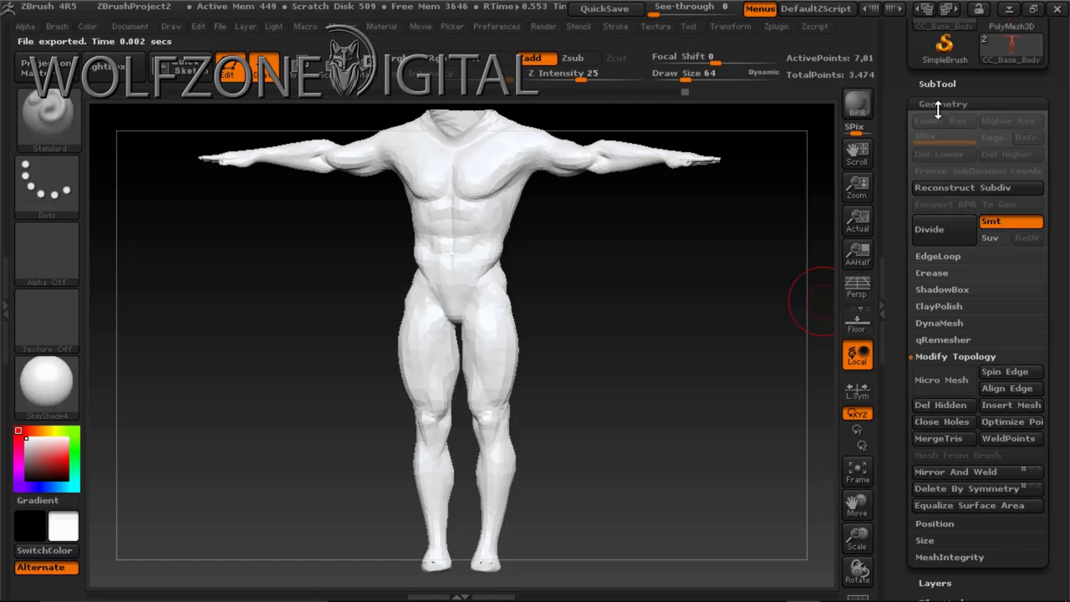
left_click(934, 234)
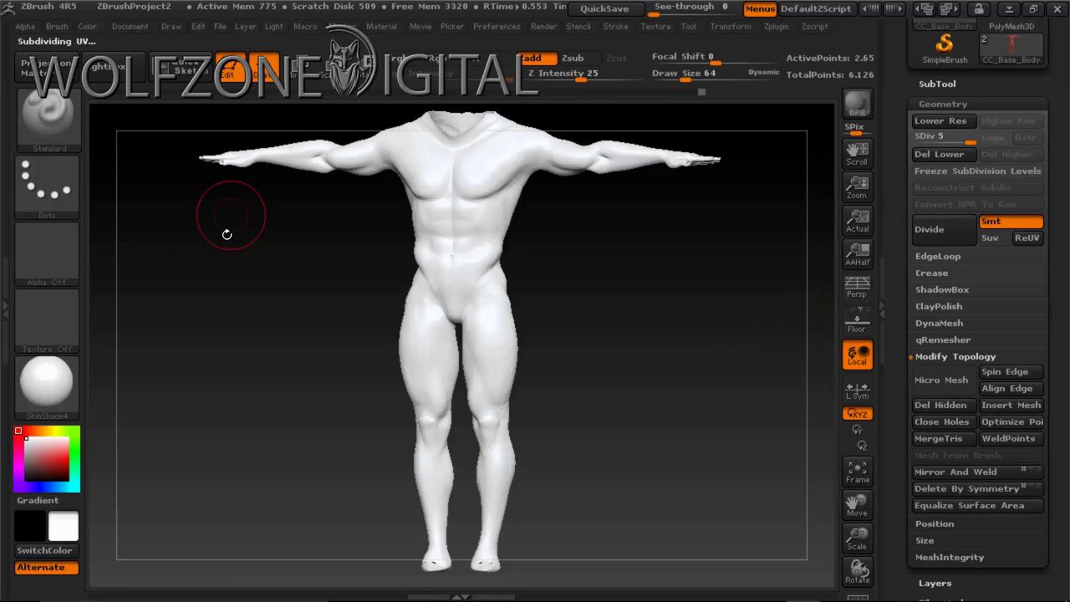
- Set up the Standard brush with Texture 09, the DragRect stroke, Alpha 01 and a Z Intensity of 0
left_click(46, 305)
left_click(47, 320)
left_click(47, 324)
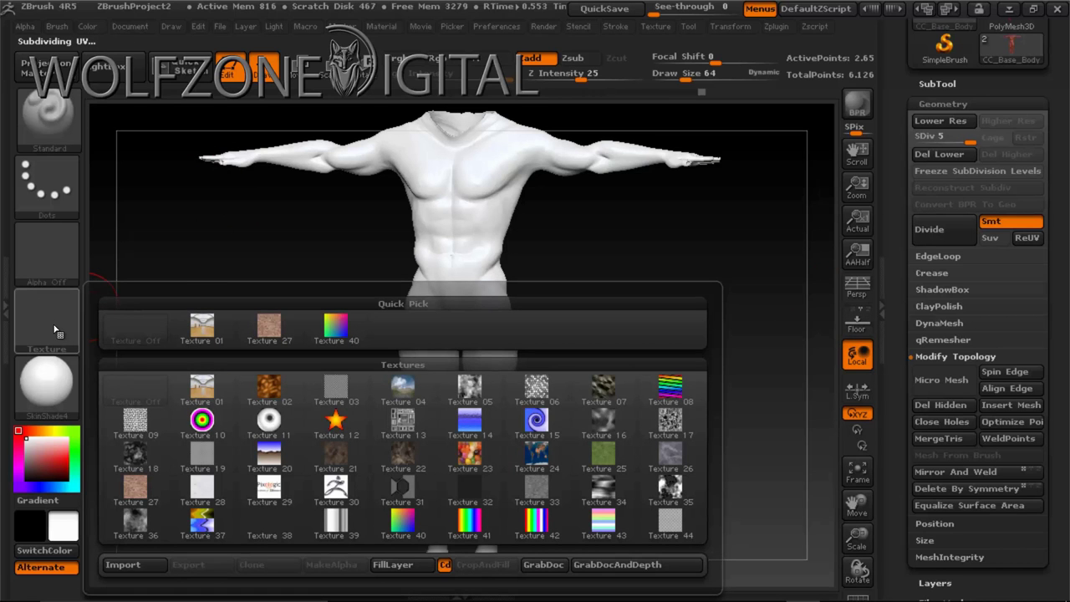
left_click(137, 418)
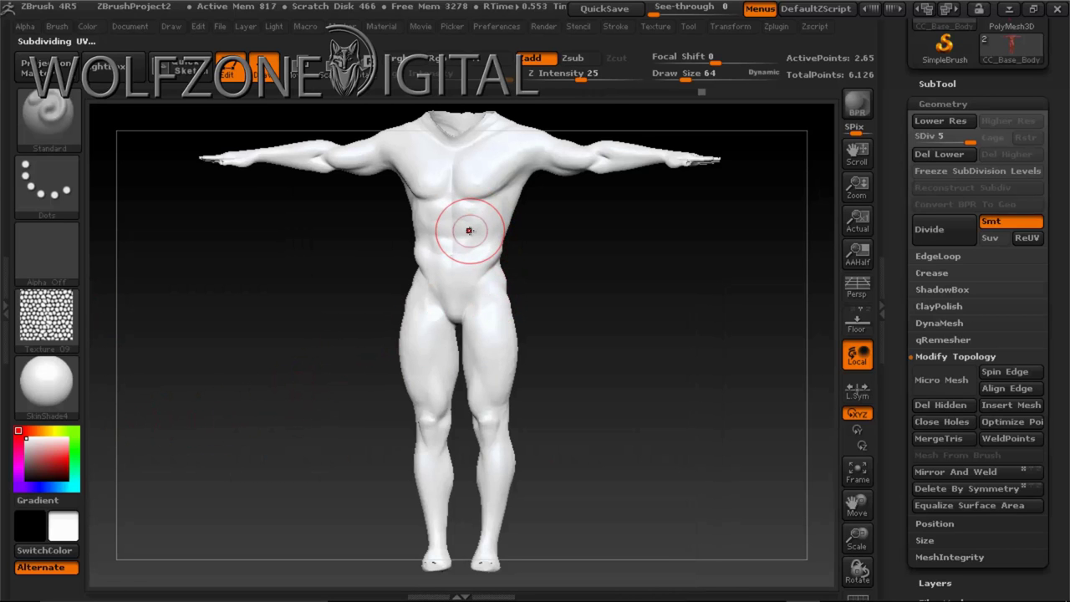
left_click_drag(590, 279, 608, 279)
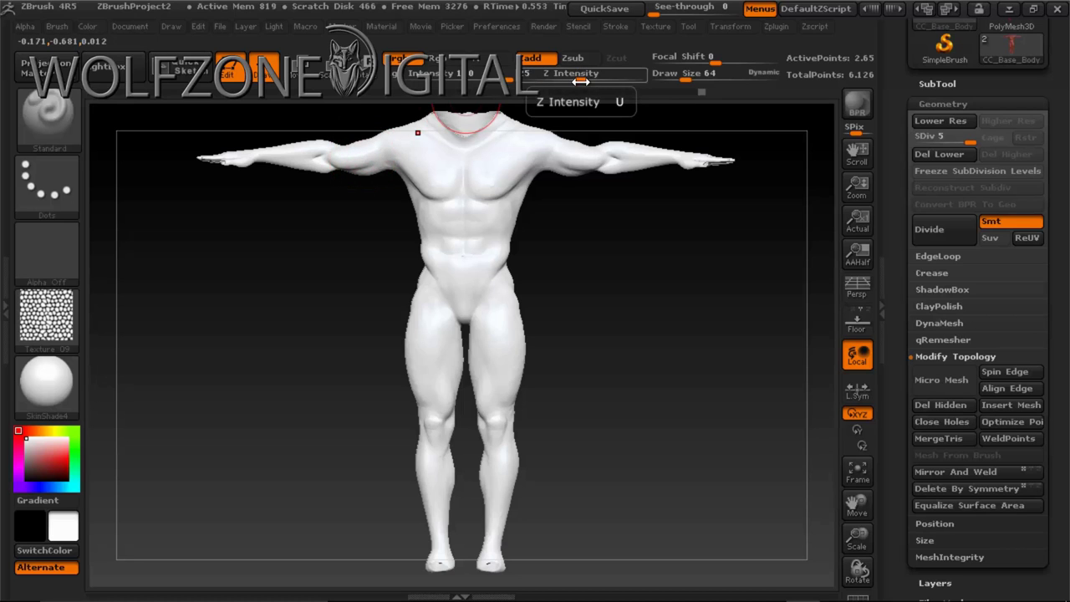
left_click(56, 193)
left_click(208, 194)
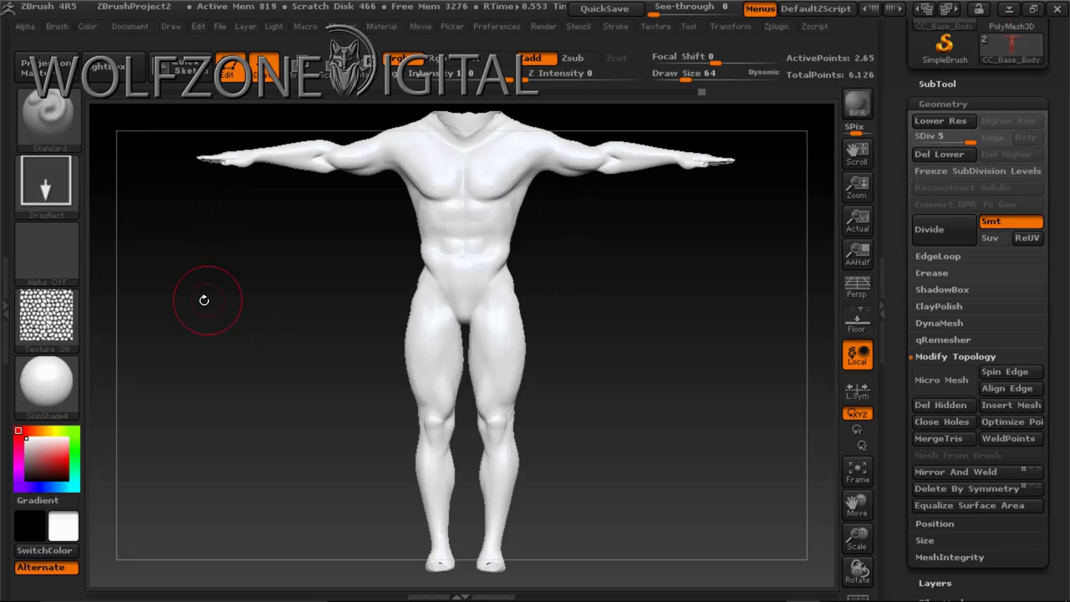
left_click(37, 253)
left_click(203, 229)
- Enable Colorize for the body's polypaint and stamp the Texture 09 stone pattern over the torso and thighs
left_click_drag(464, 232, 475, 292)
left_click_drag(1063, 534, 1065, 370)
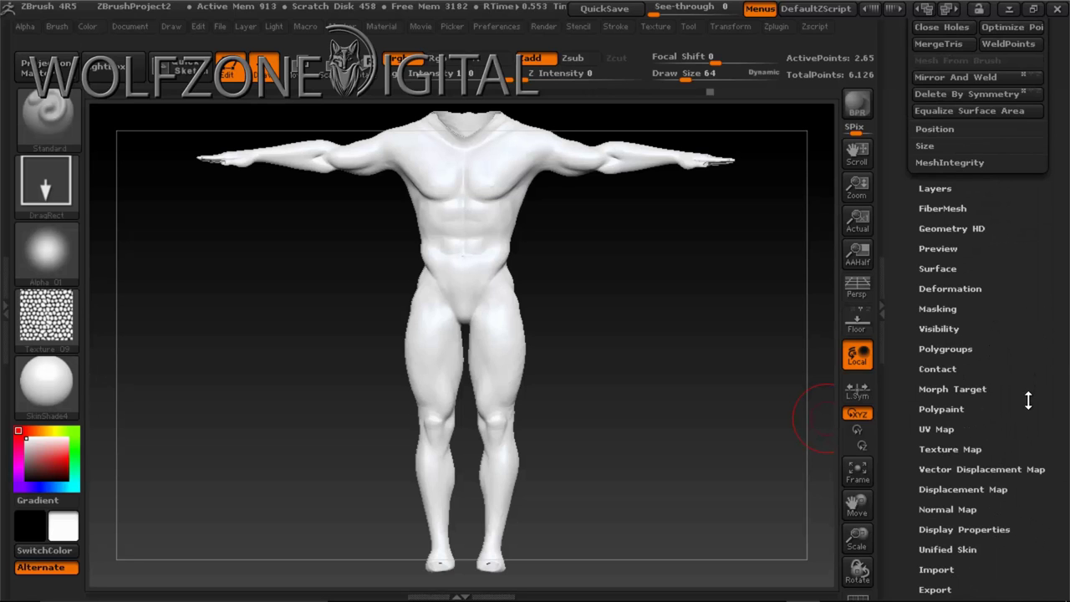
left_click(955, 408)
left_click_drag(1061, 98, 1060, 267)
left_click(953, 204)
mouse_move(460, 209)
left_mouse_down()
mouse_move(560, 493)
mouse_move(473, 260)
mouse_move(440, 448)
mouse_move(498, 301)
mouse_move(514, 400)
mouse_move(426, 376)
mouse_move(441, 323)
mouse_move(452, 301)
mouse_move(502, 307)
left_mouse_up()
mouse_move(477, 260)
left_mouse_down()
mouse_move(455, 259)
mouse_move(449, 228)
mouse_move(464, 243)
mouse_move(460, 230)
mouse_move(499, 196)
left_mouse_up()
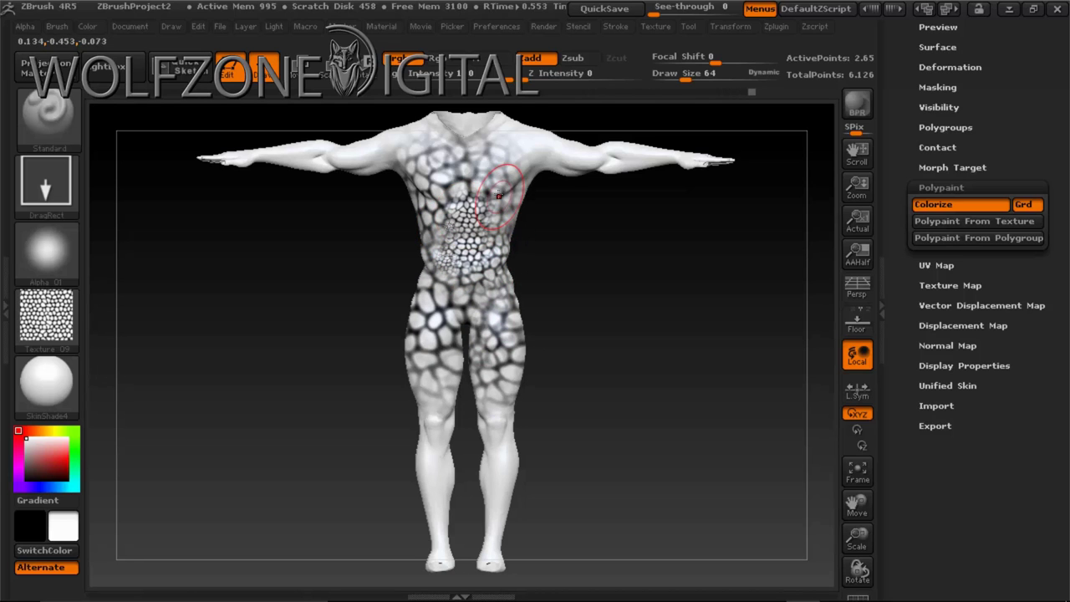
- Select Texture 13 and stamp its mechanical pattern on the chest and upper abdomen
left_click(46, 316)
left_click(403, 422)
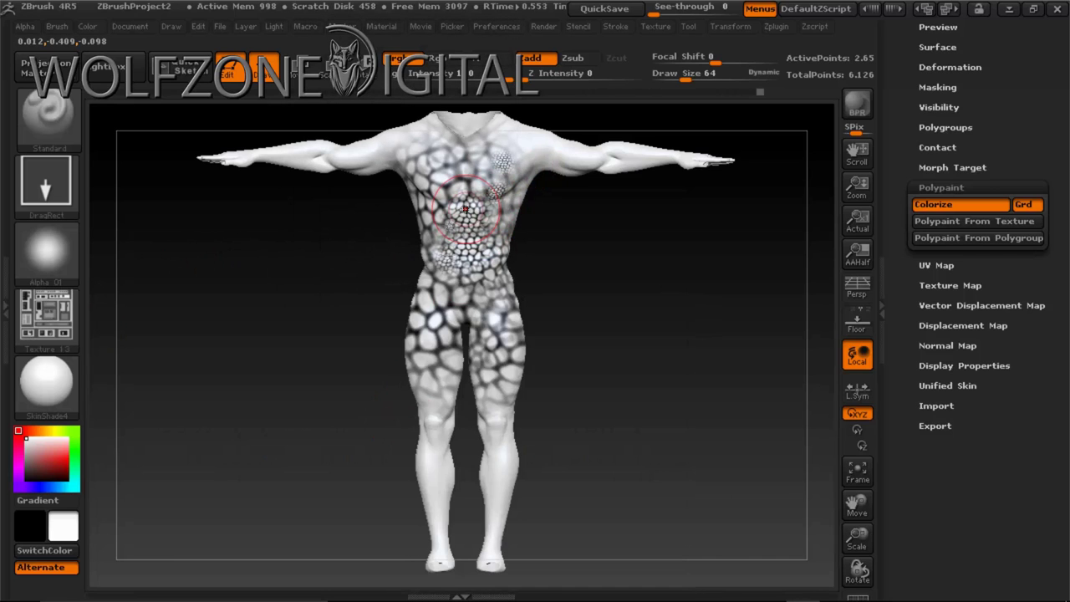
left_click_drag(487, 254, 472, 279)
left_click_drag(505, 193, 505, 244)
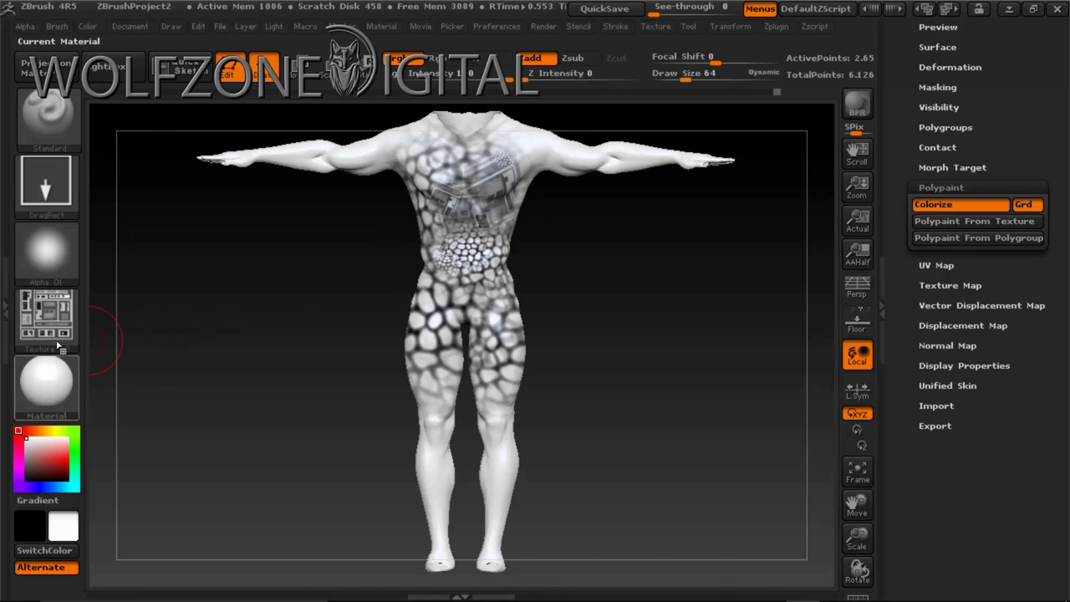
- Select Texture 27 and stamp its reddish rough pattern over both shoulders, the sides of the chest and the arms
left_click(46, 316)
left_click(136, 491)
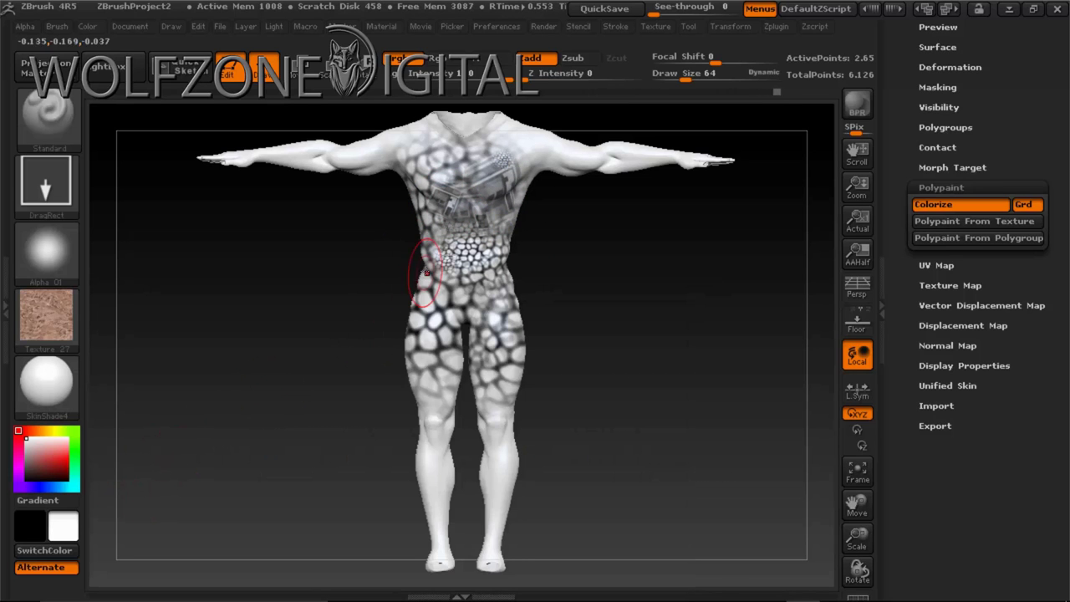
left_click_drag(412, 166, 462, 191)
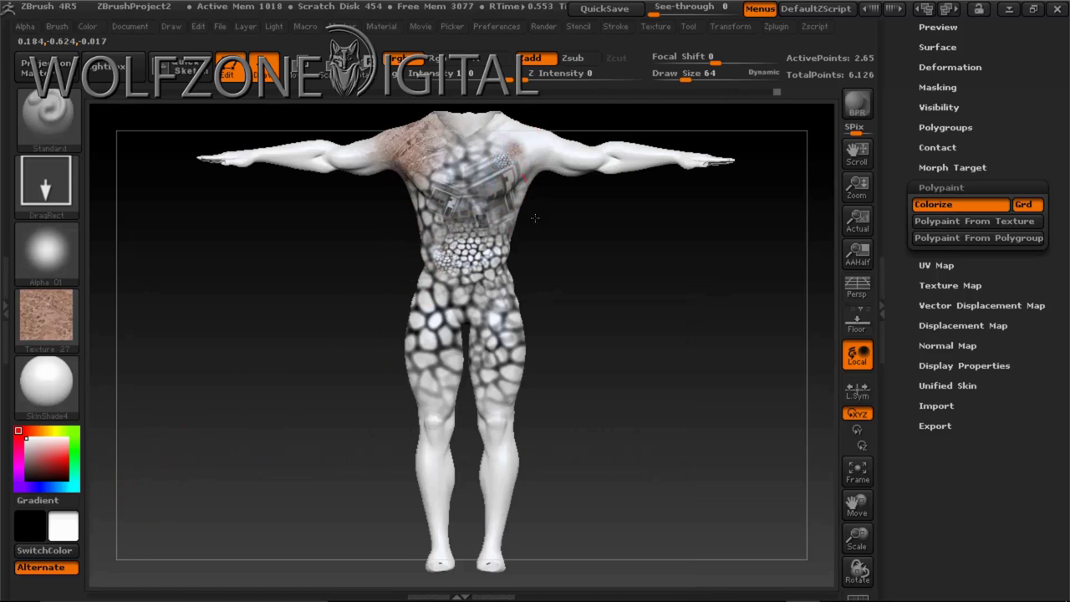
left_click_drag(529, 196, 565, 230)
left_click_drag(588, 157, 603, 256)
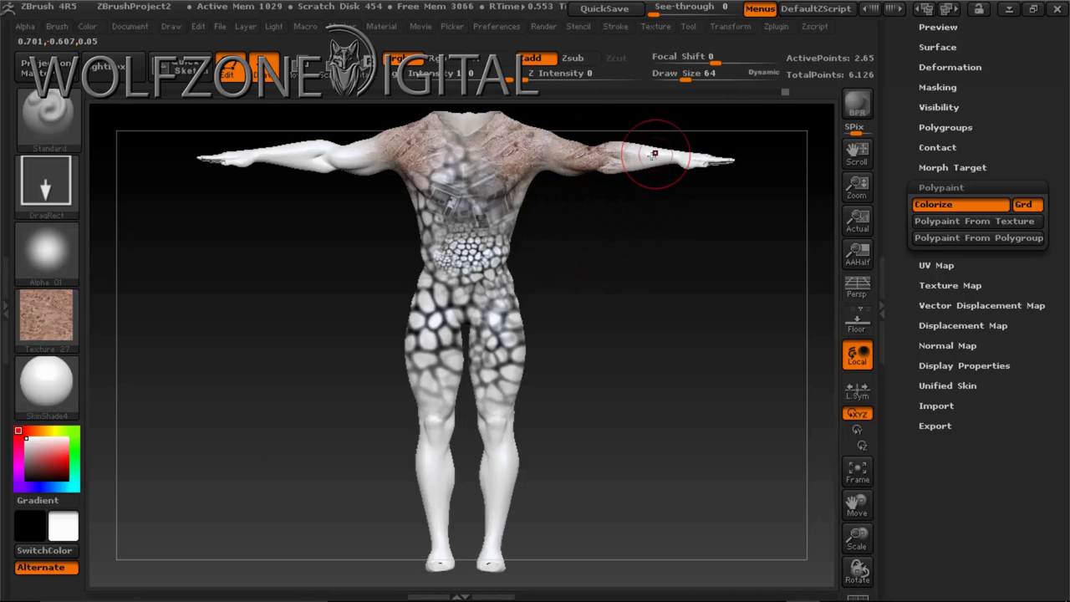
left_click_drag(655, 154, 556, 188)
mouse_move(372, 153)
left_mouse_down()
mouse_move(304, 184)
mouse_move(318, 159)
mouse_move(267, 172)
left_mouse_up()
- Stamp the Texture 27 pattern over both knees and upper shins
left_click_drag(494, 427, 462, 522)
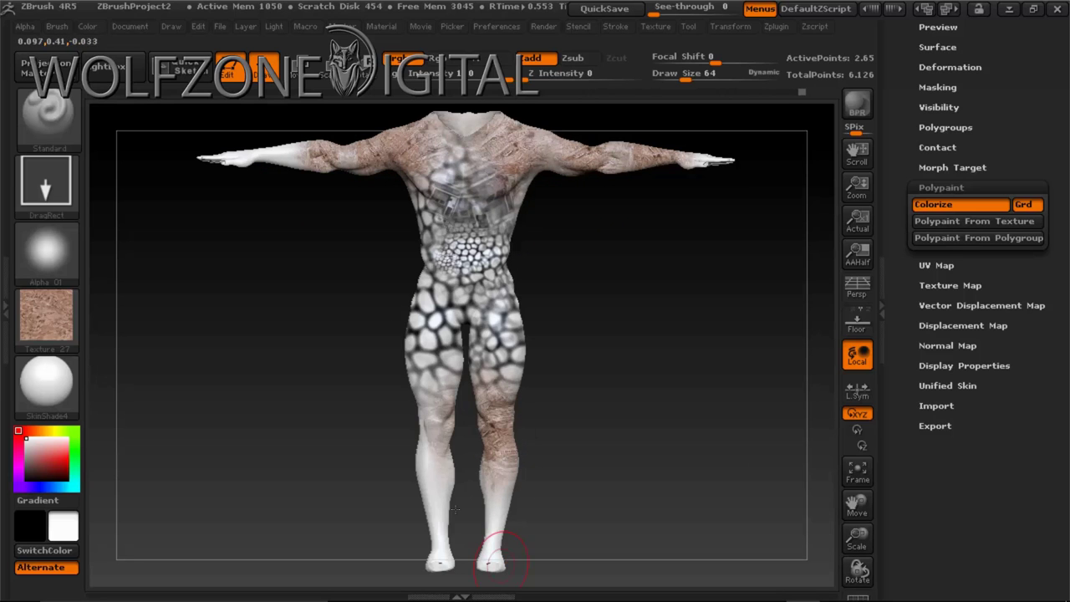
left_click_drag(430, 448, 446, 581)
left_click_drag(505, 485, 502, 468)
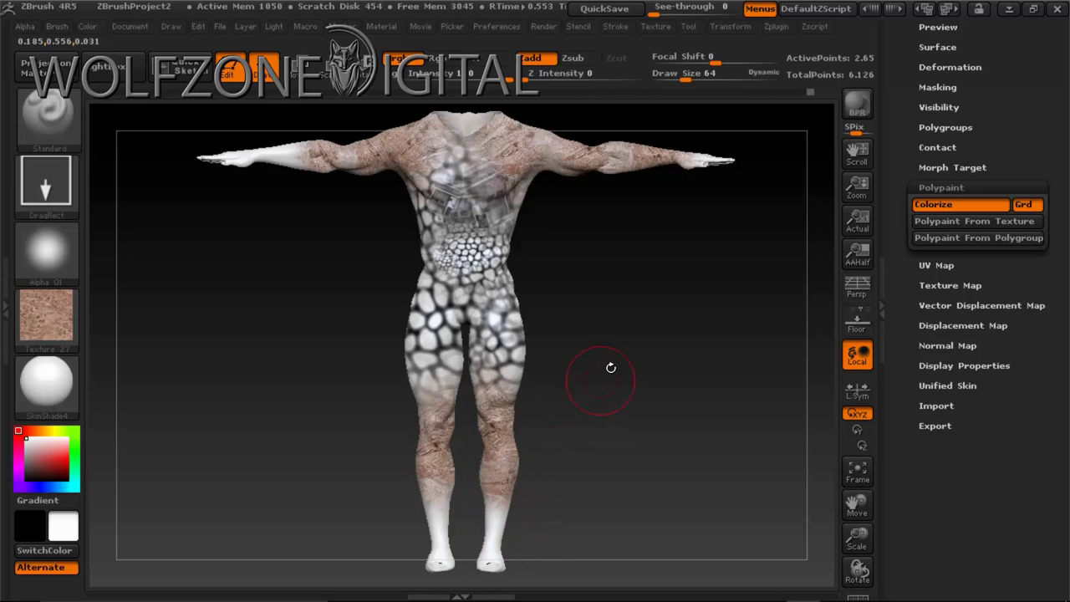
- Cover the middle of the chest and one hip and thigh with the Texture 27 pattern
left_click_drag(469, 190, 476, 272)
left_click_drag(661, 282, 562, 280)
mouse_move(516, 249)
left_mouse_down()
mouse_move(528, 321)
mouse_move(520, 366)
left_mouse_up()
left_click_drag(482, 292, 520, 435)
left_click_drag(588, 376, 669, 341)
- Select Texture 35 and stamp its dark blotches down the chest, abdomen and groin
left_click(33, 339)
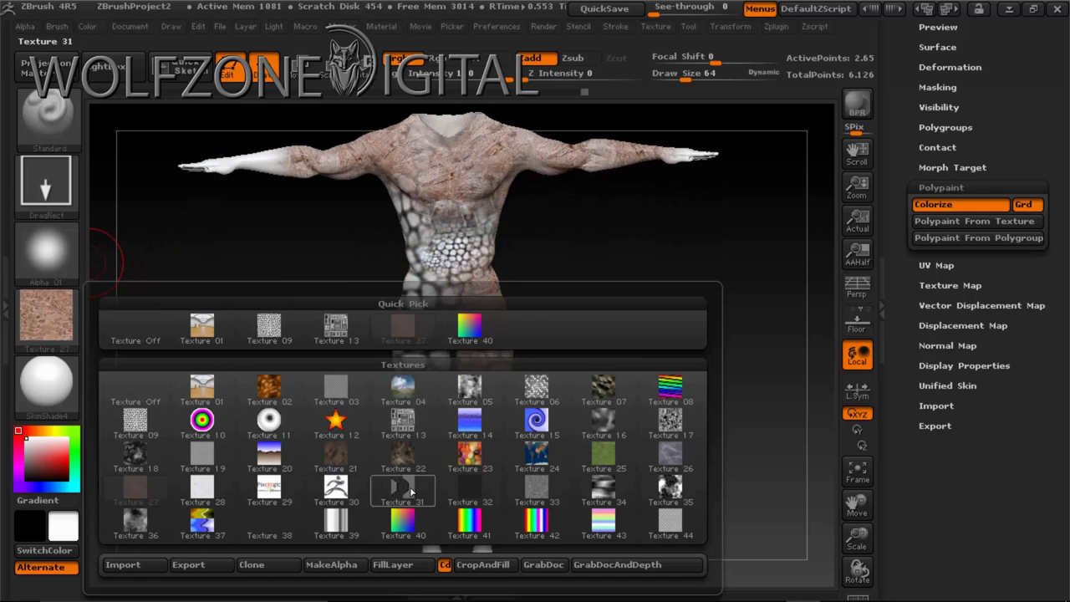
left_click(669, 487)
left_click_drag(431, 193, 431, 404)
left_click_drag(735, 390, 721, 423)
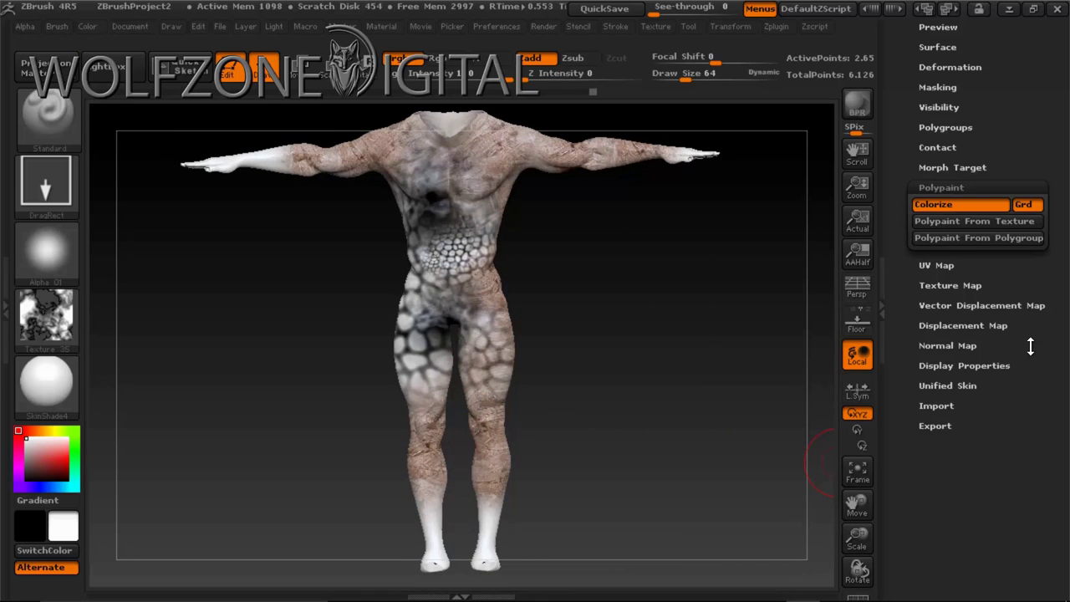
- Create a texture map from the body's polypaint and clone it into the current textures
left_click_drag(1034, 344, 1035, 363)
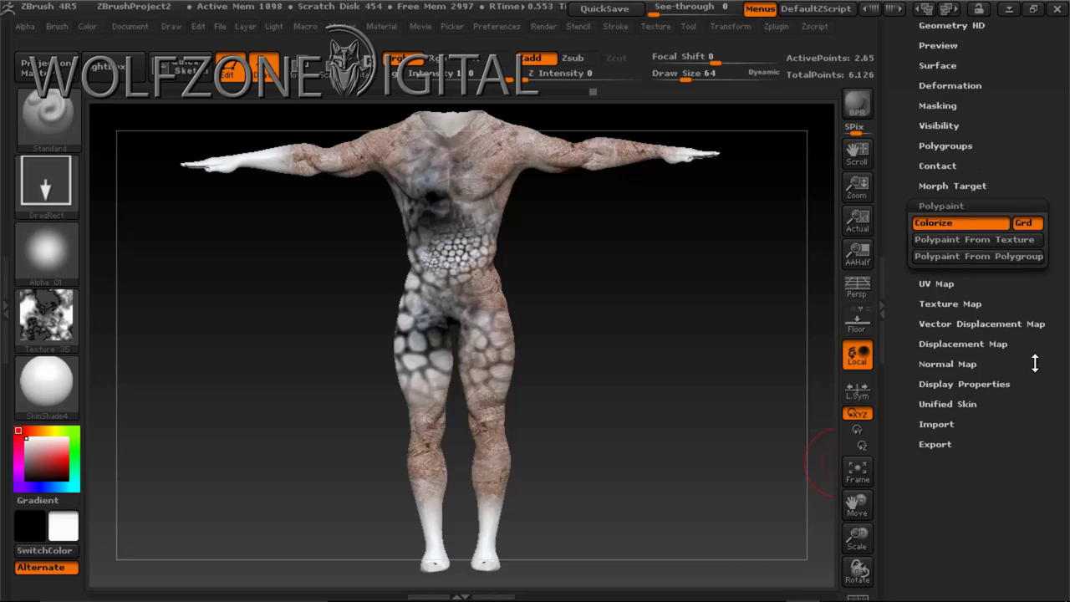
left_click(948, 303)
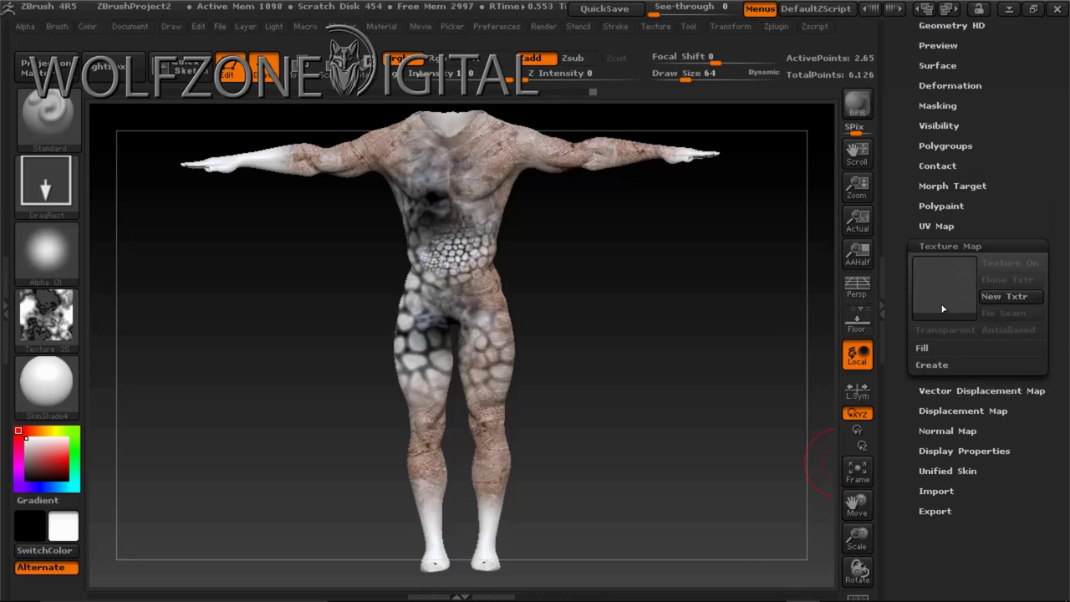
left_click(932, 365)
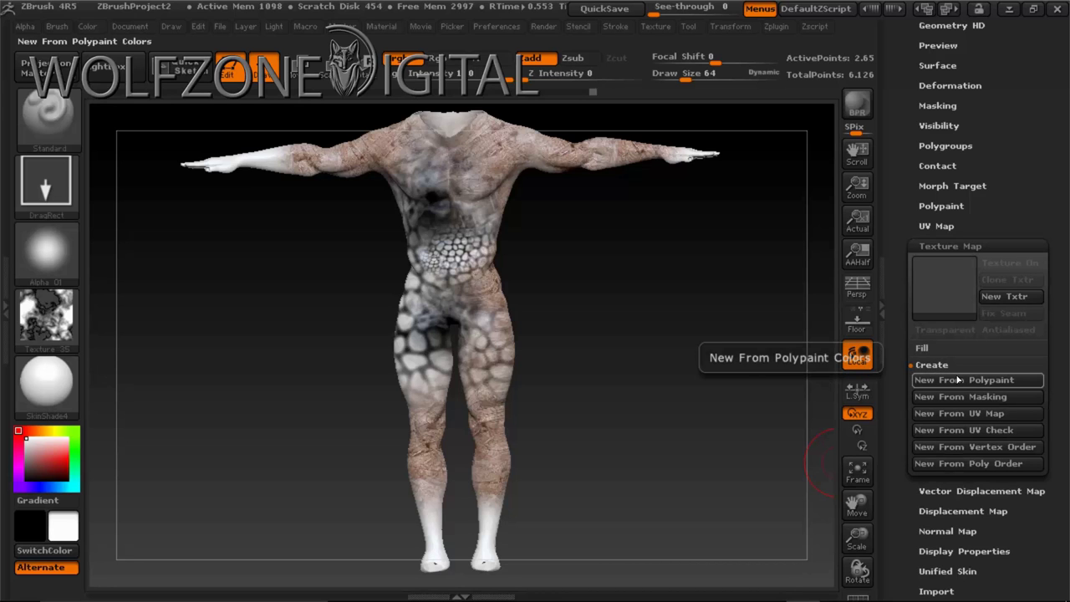
left_click(959, 381)
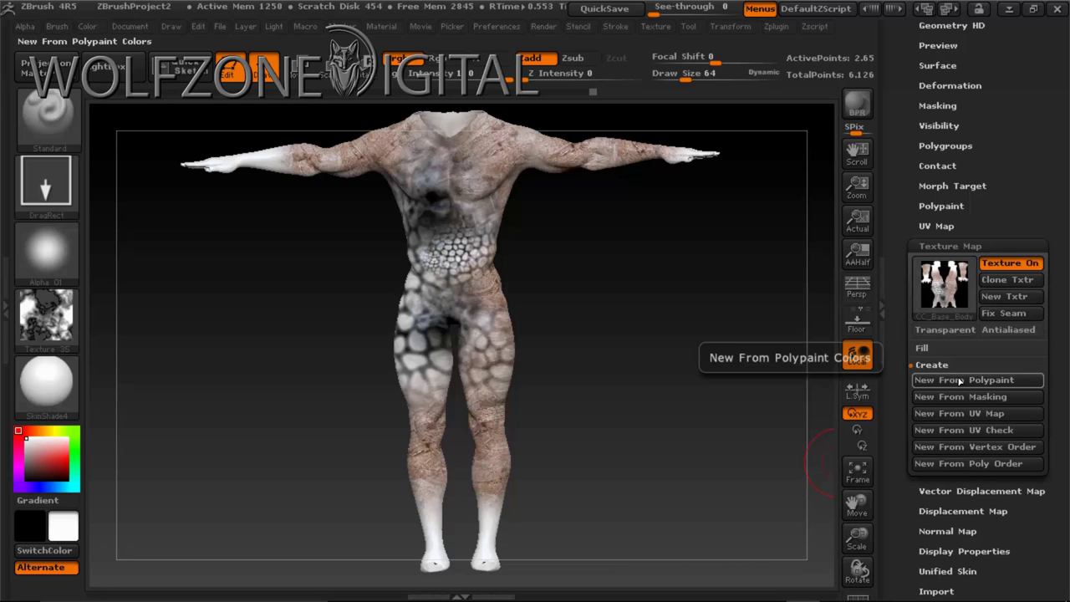
mouse_move(943, 293)
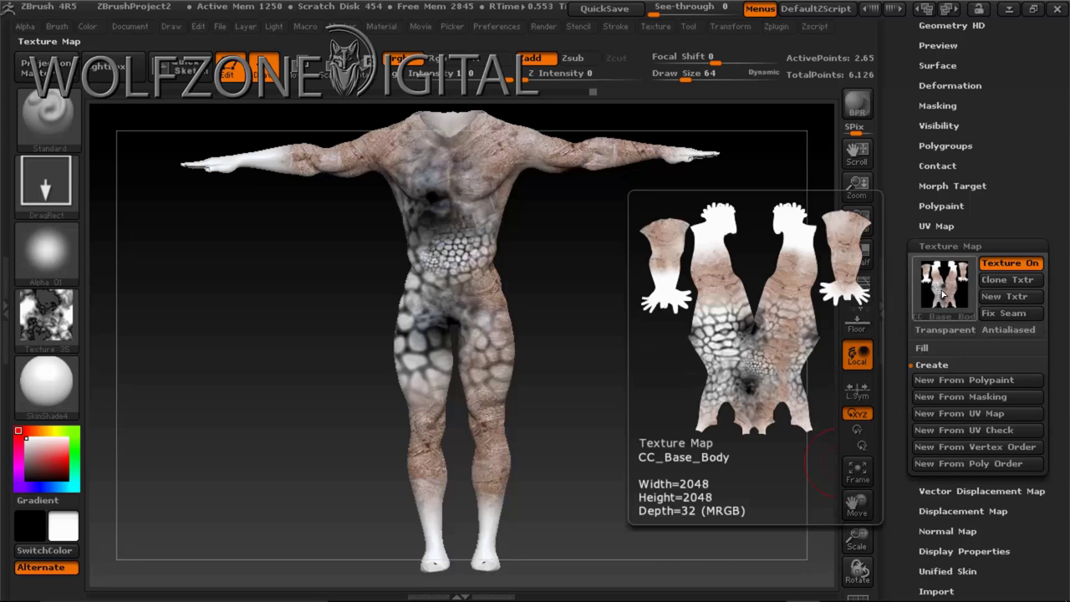
left_click(1010, 280)
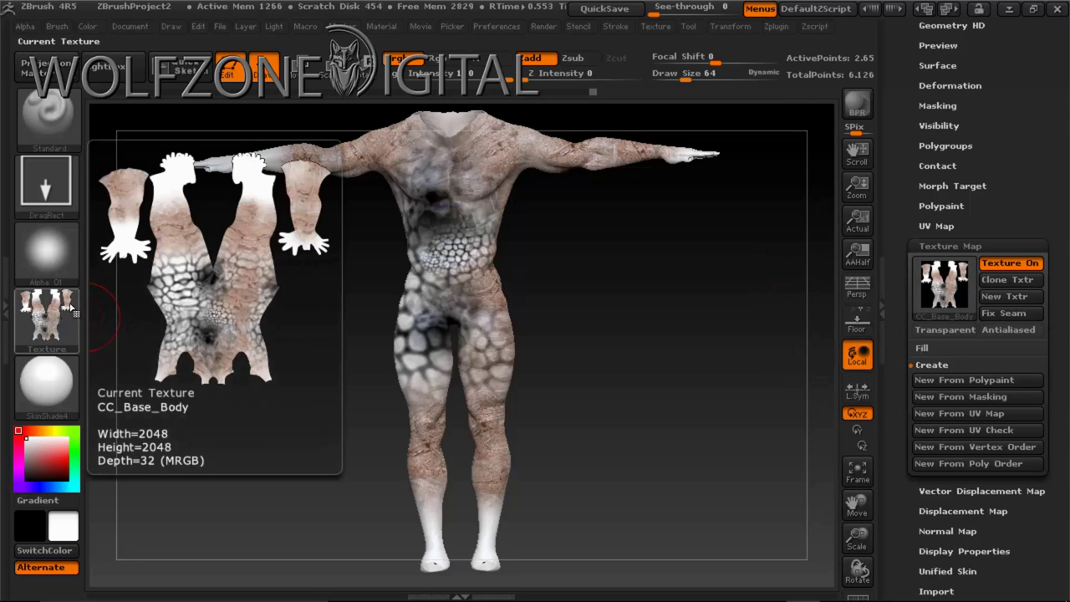
- Flip the cloned body texture vertically and export it in JPEG format as CC_Base_Body_diffuse
left_click(657, 26)
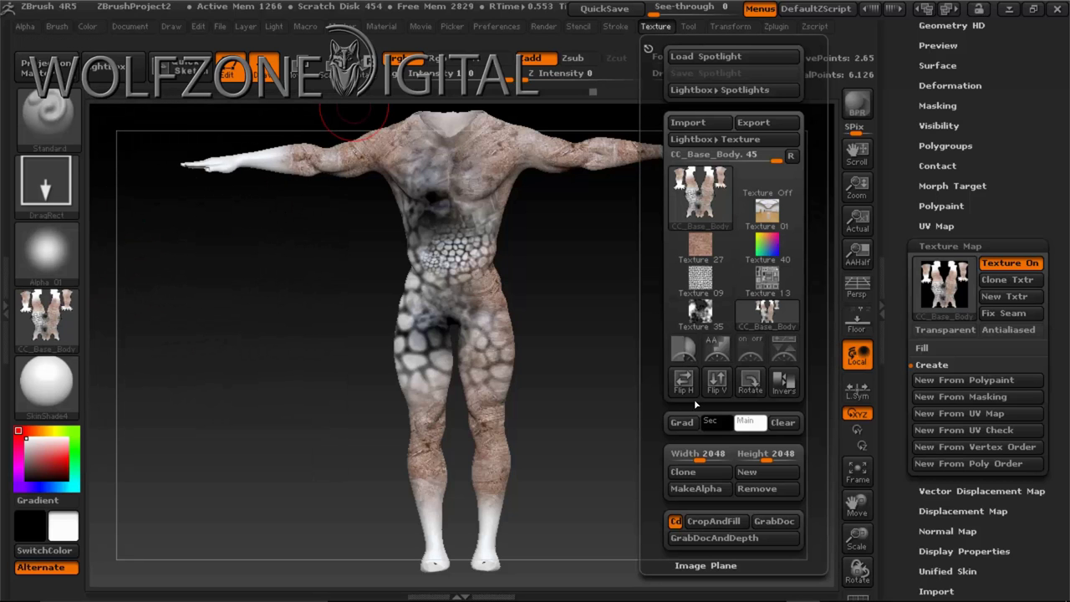
left_click(717, 381)
left_click(46, 322)
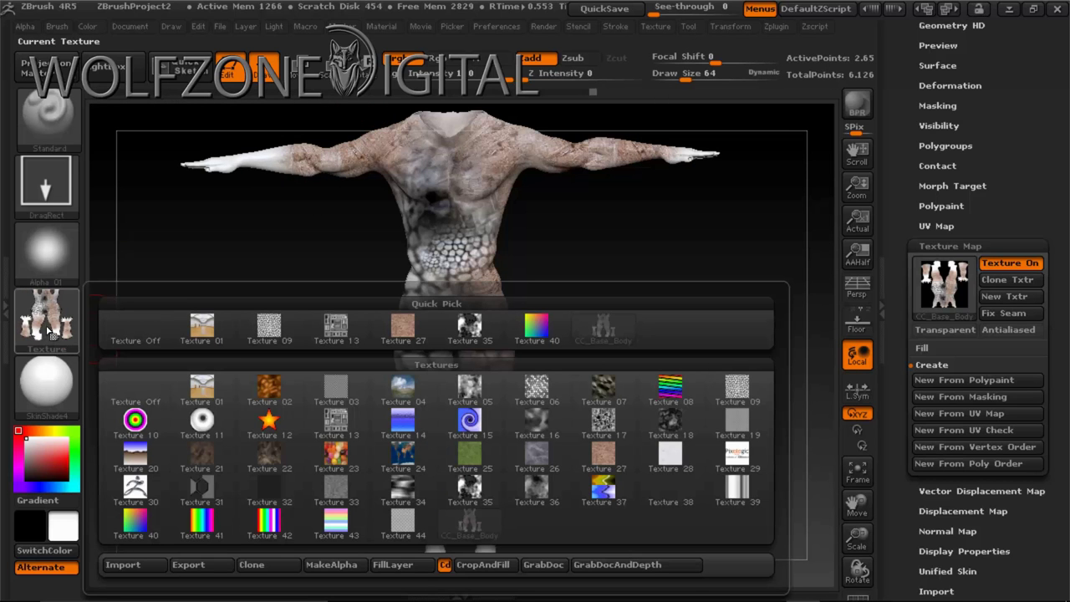
left_click(189, 565)
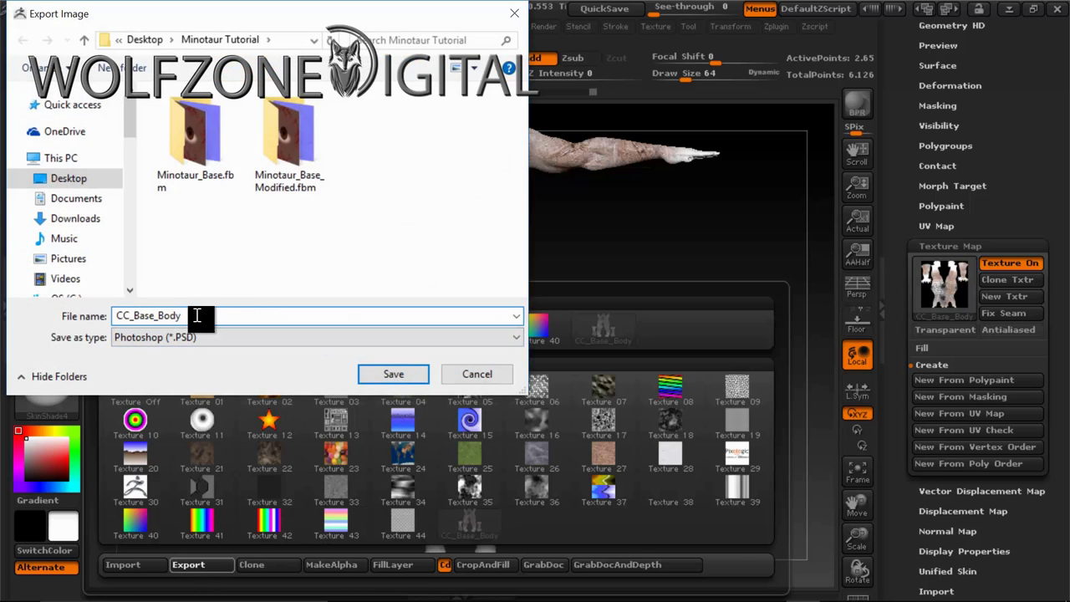
type("_diffuse")
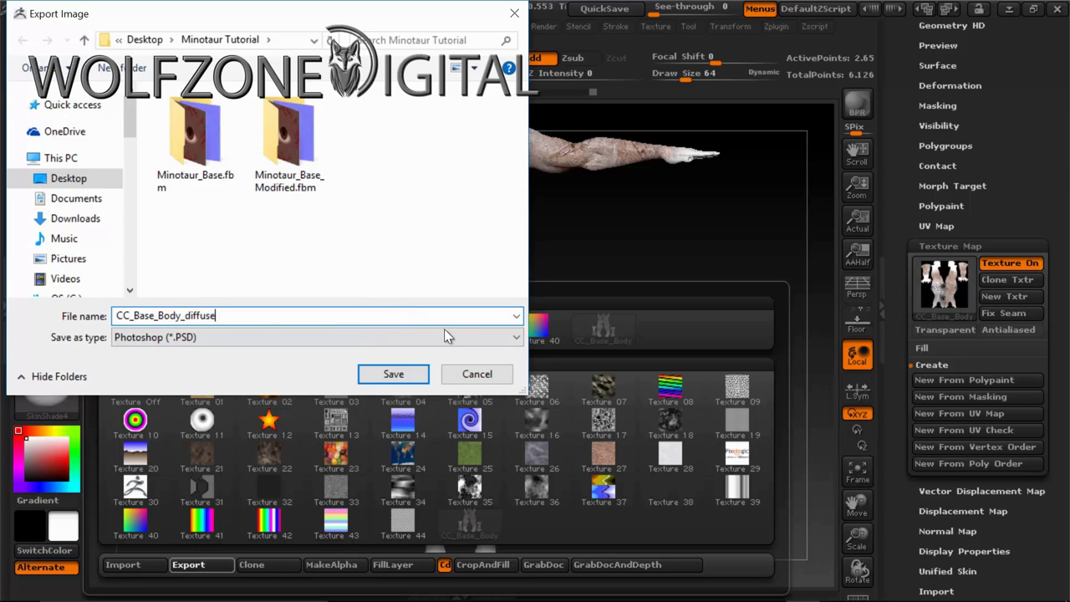
left_click(516, 337)
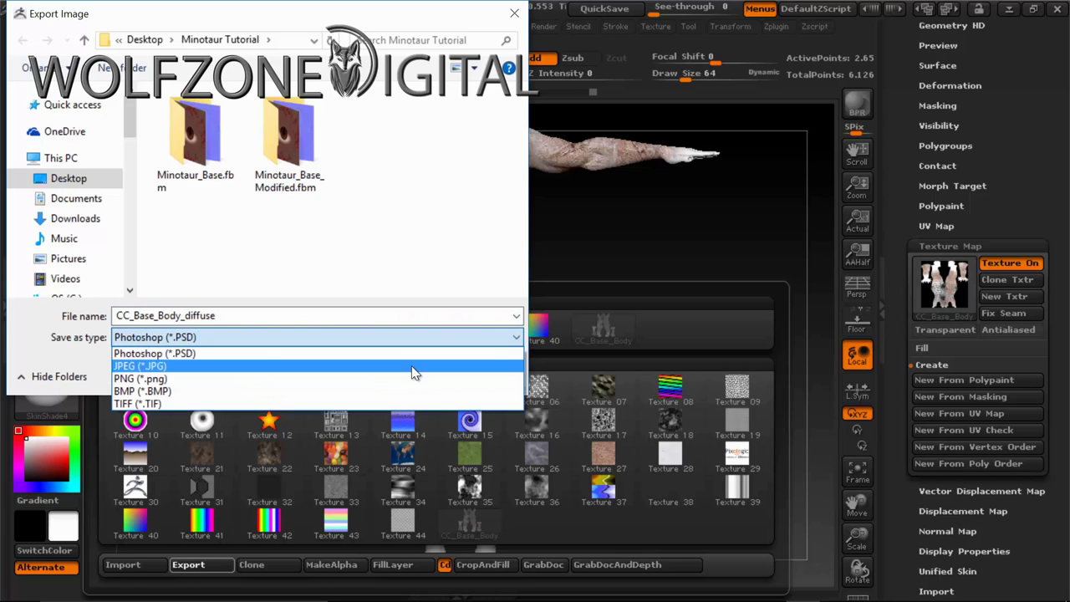
left_click(411, 364)
left_click(414, 376)
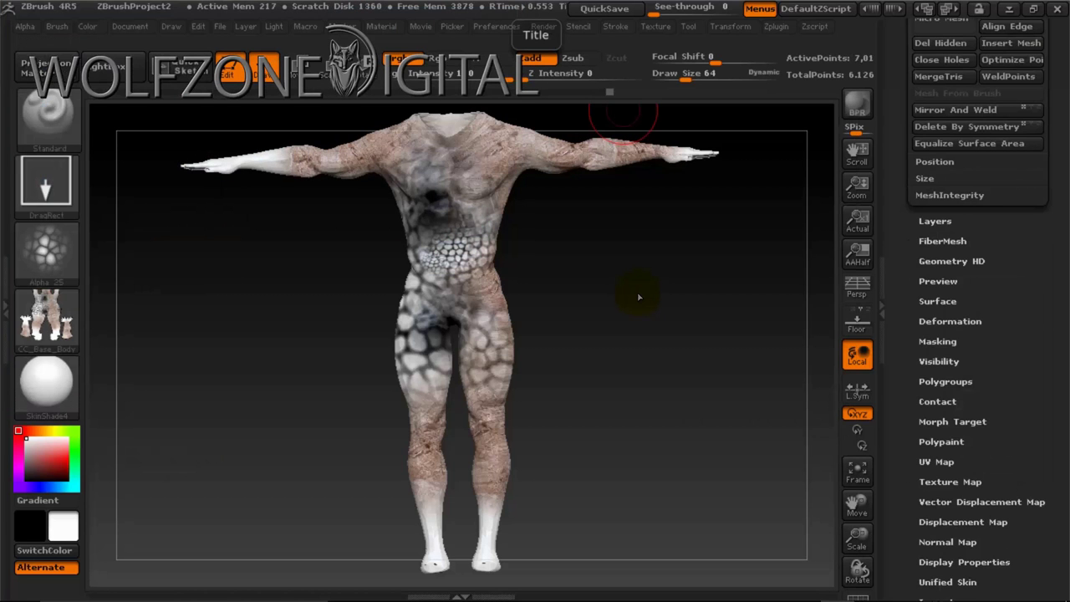
- Turn off the texture map display on the body so only the plain mesh is shown
left_click_drag(668, 293, 820, 452)
left_click_drag(974, 481, 975, 486)
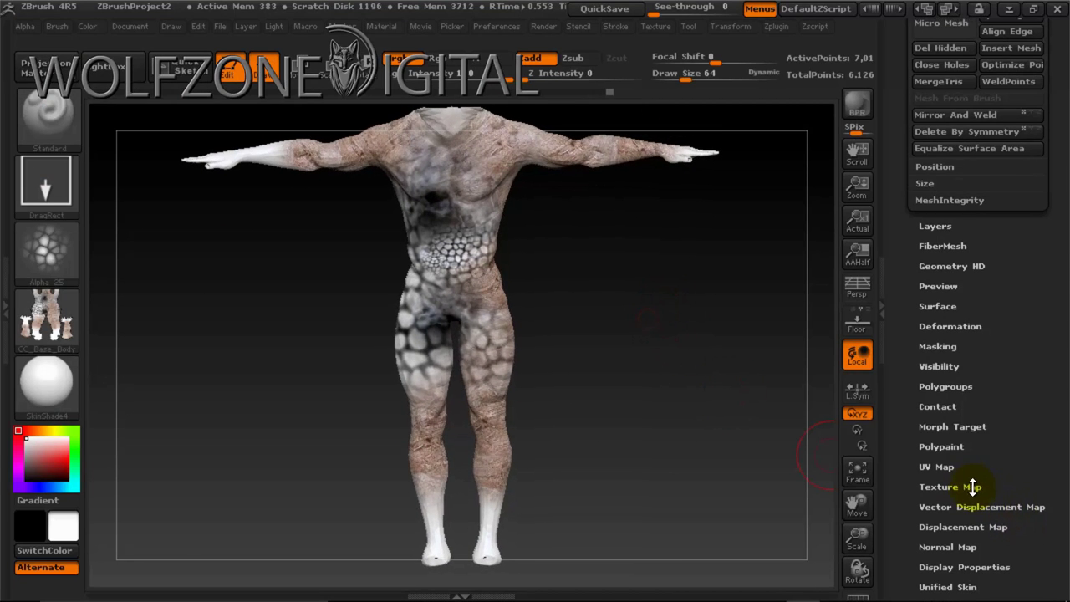
left_click(973, 486)
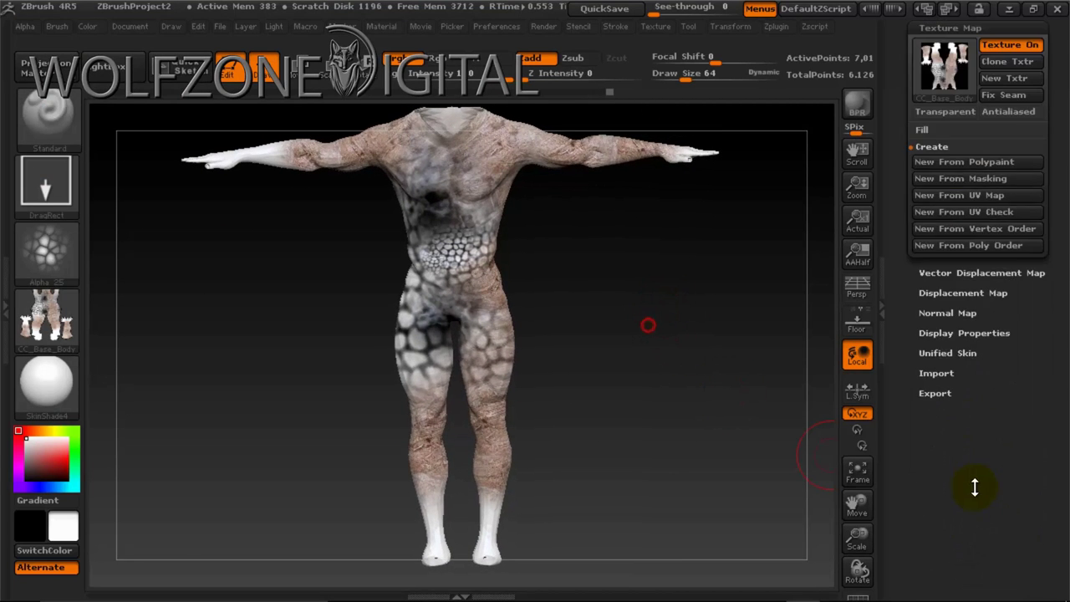
left_click(1003, 48)
left_click_drag(707, 231, 822, 251)
- Raise the body mesh to subdivision level 5
left_click_drag(1066, 138, 1067, 320)
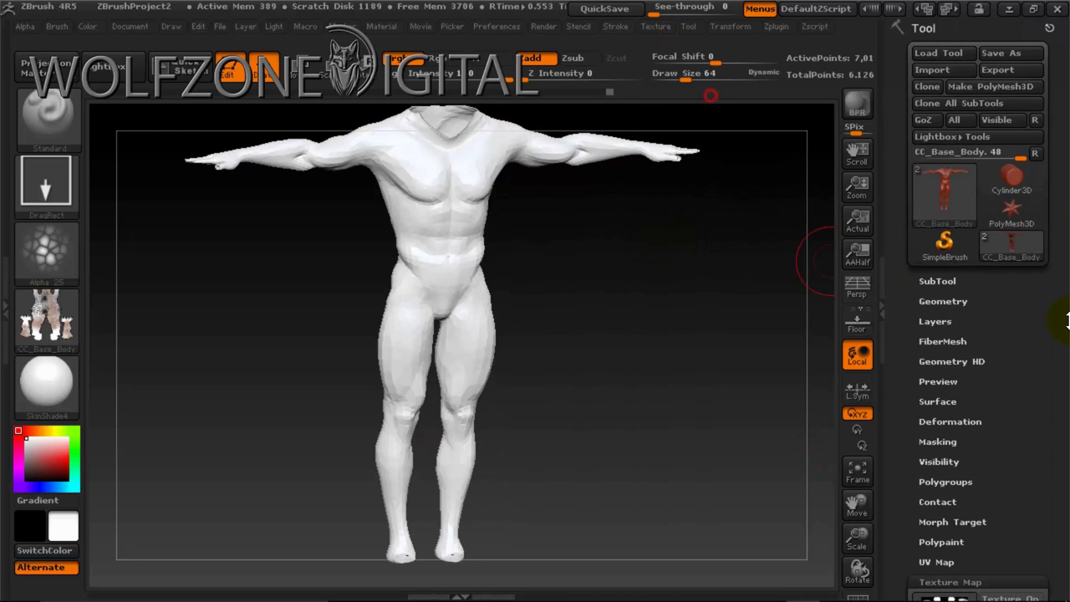
left_click(943, 301)
left_click_drag(710, 261, 694, 276)
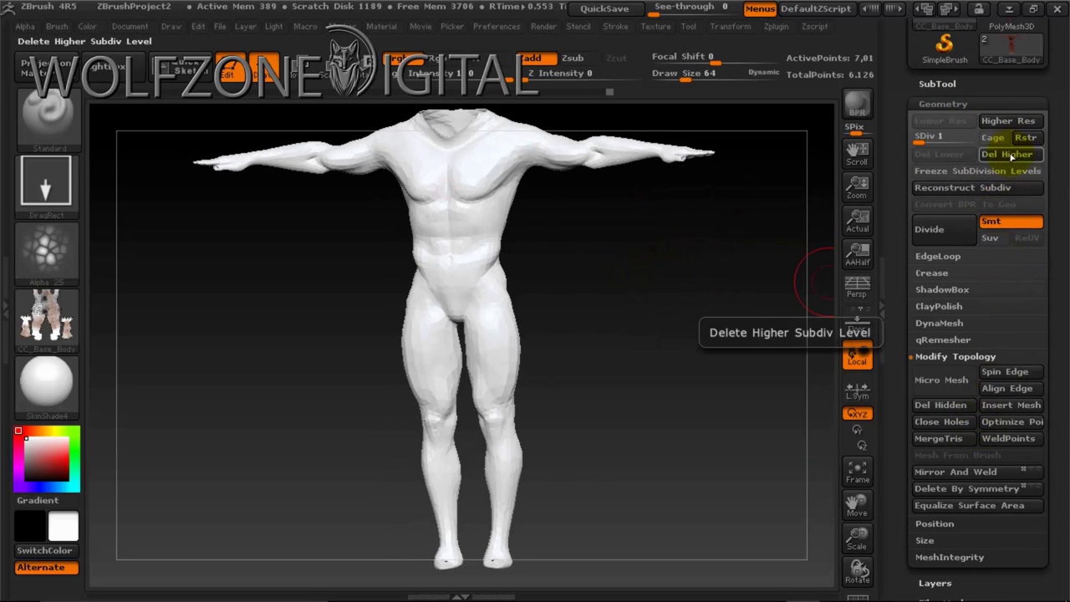
left_click(999, 126)
left_click(999, 125)
left_click(999, 125)
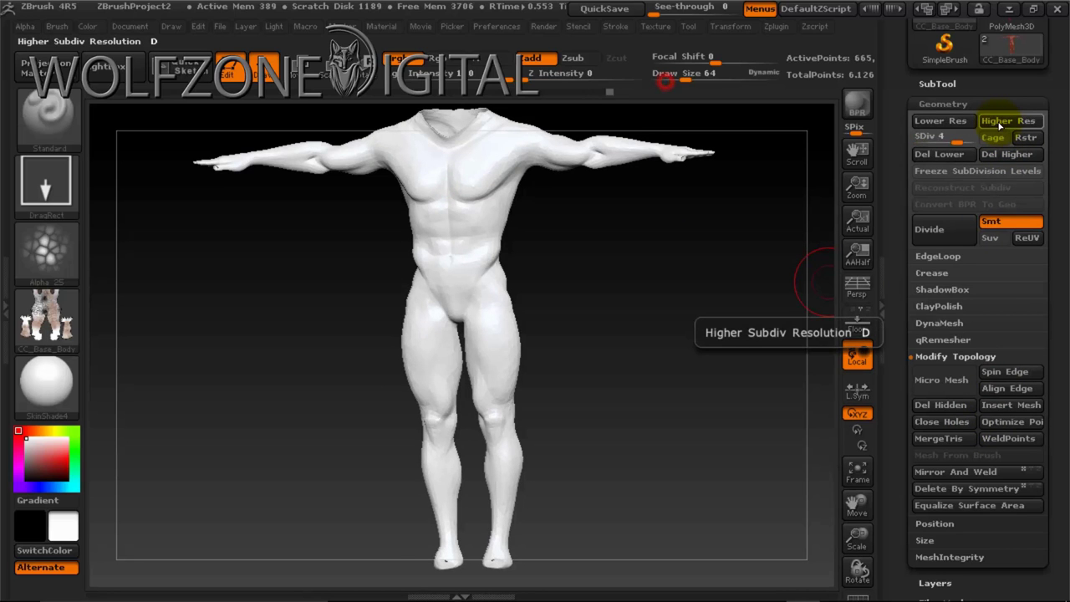
left_click(1007, 122)
left_click_drag(819, 258, 661, 289)
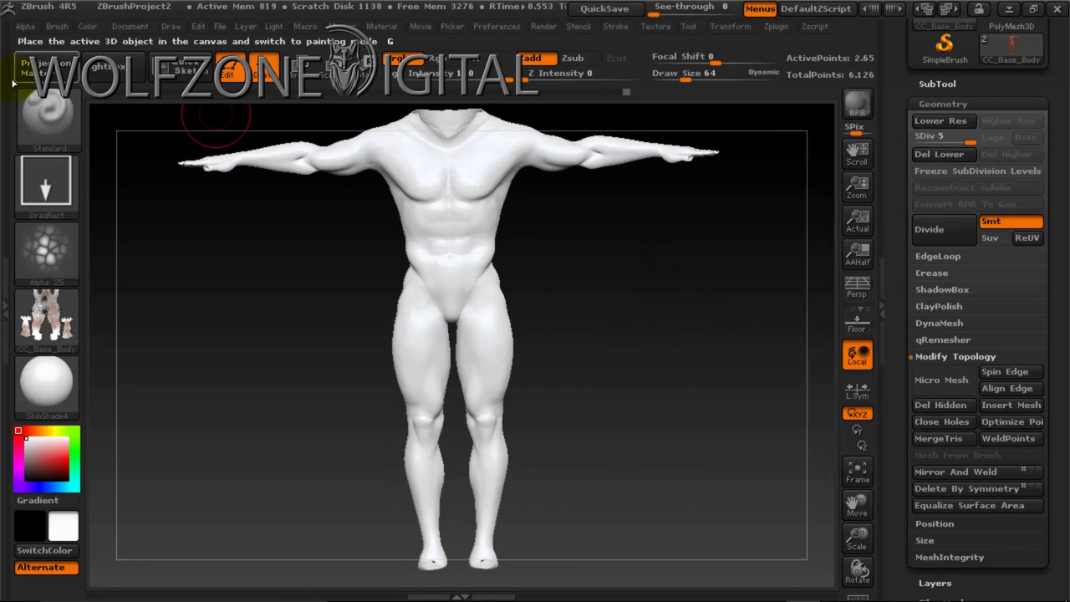
- Choose the Pores brush and sculpt skin pores over the abdomen, thighs and chest
left_click(42, 109)
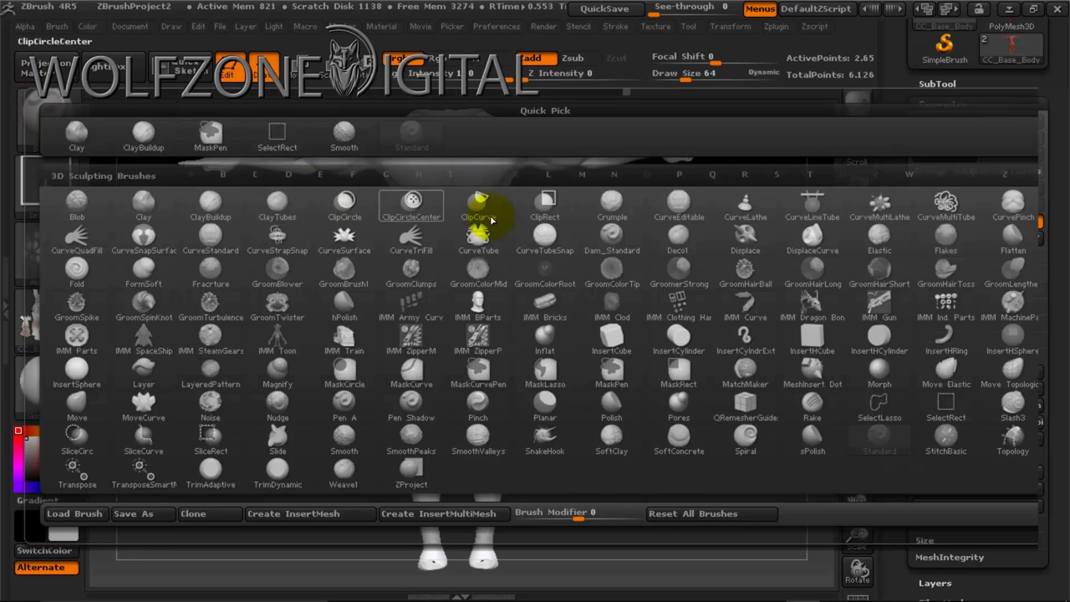
left_click(677, 177)
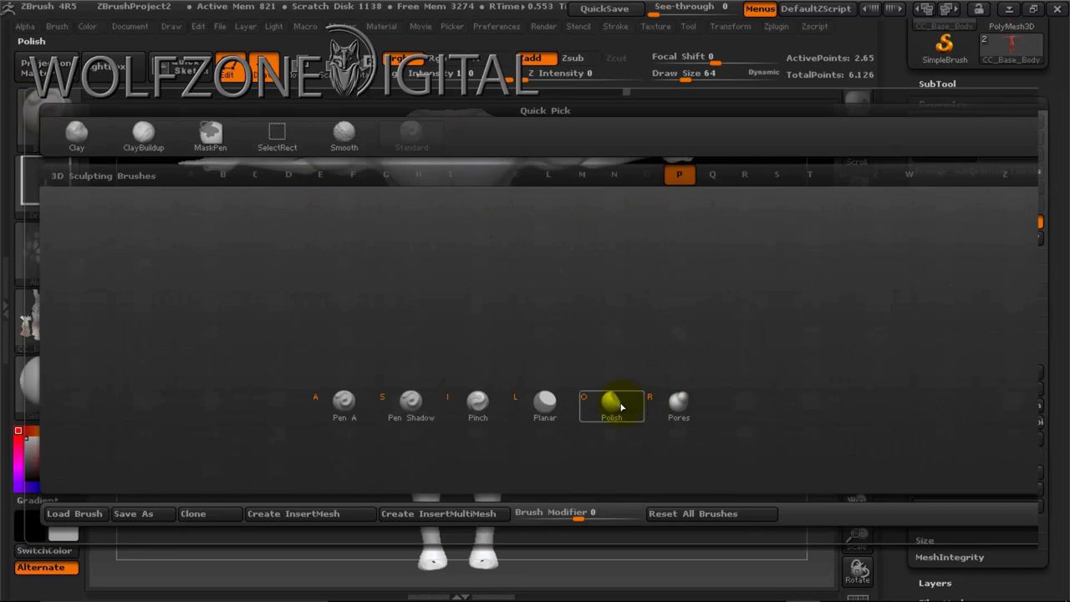
left_click(678, 403)
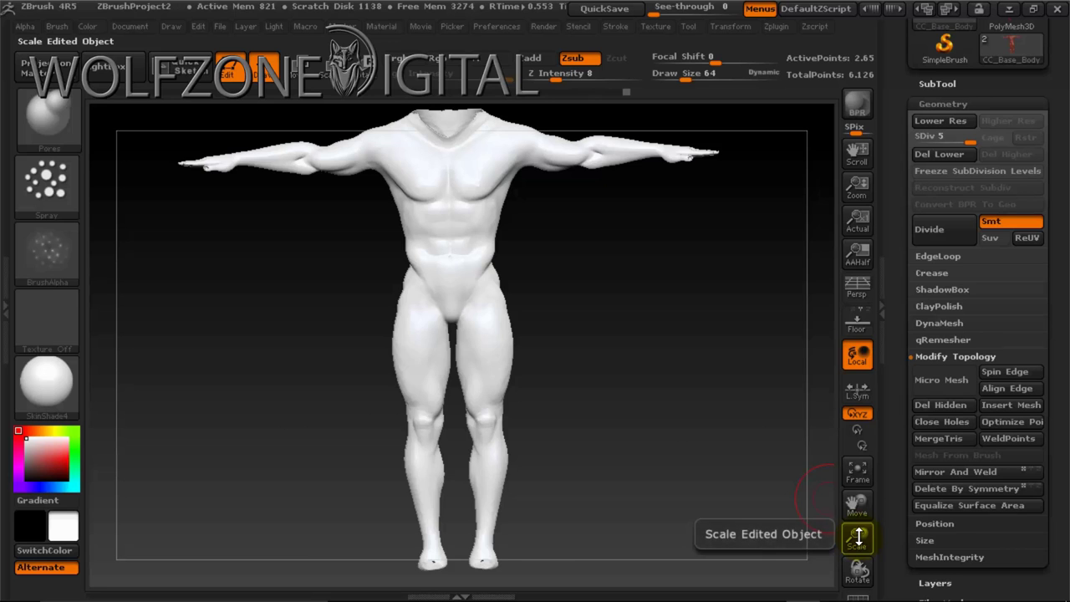
left_click_drag(857, 539, 883, 580)
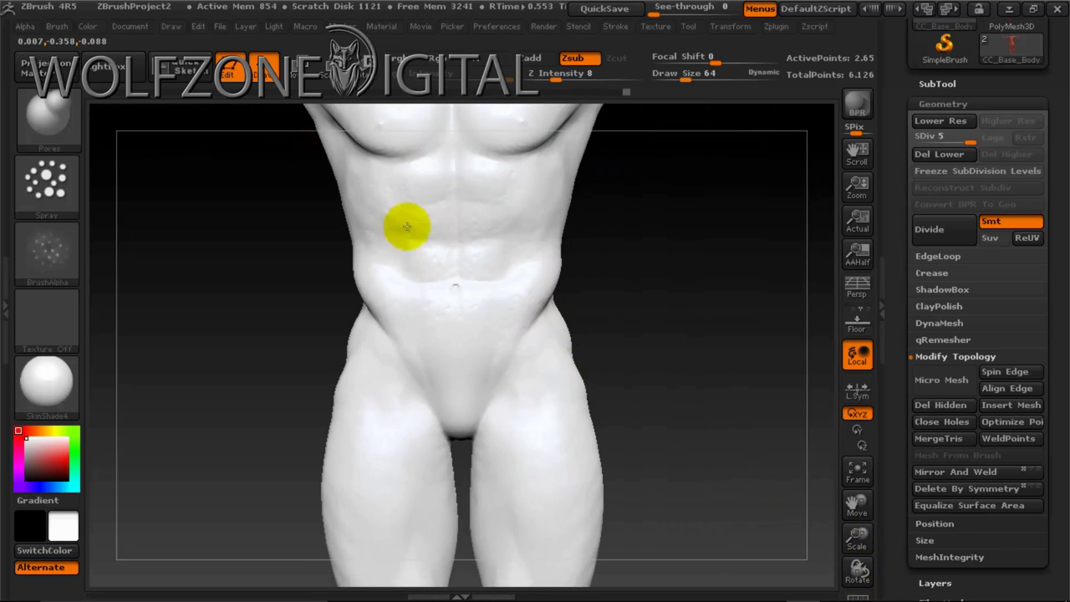
mouse_move(457, 355)
left_mouse_down()
mouse_move(403, 396)
mouse_move(368, 473)
mouse_move(551, 517)
mouse_move(555, 492)
left_mouse_up()
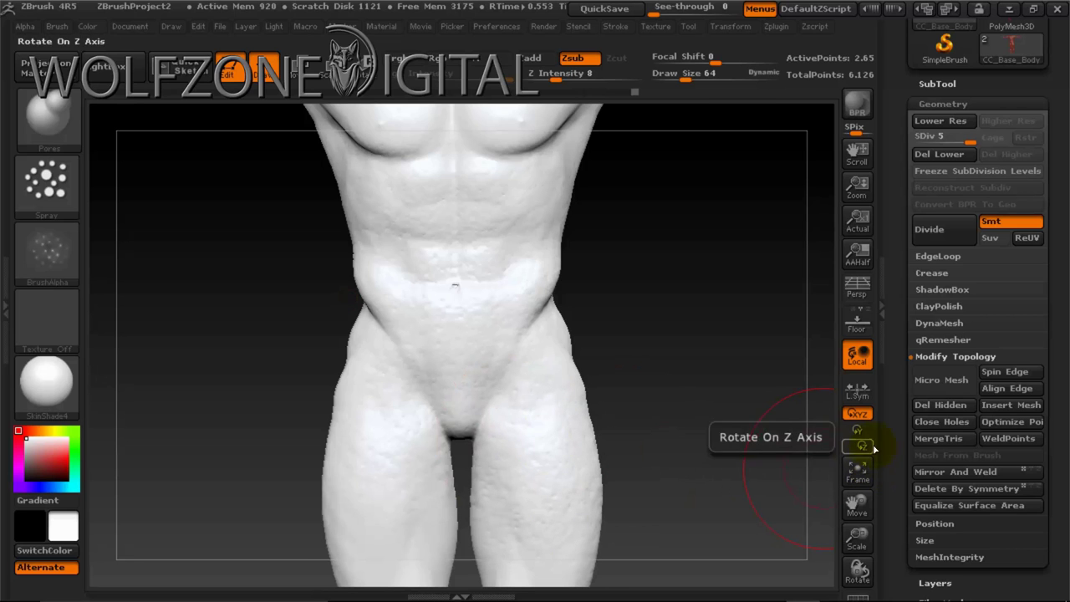
left_click_drag(856, 503, 841, 599)
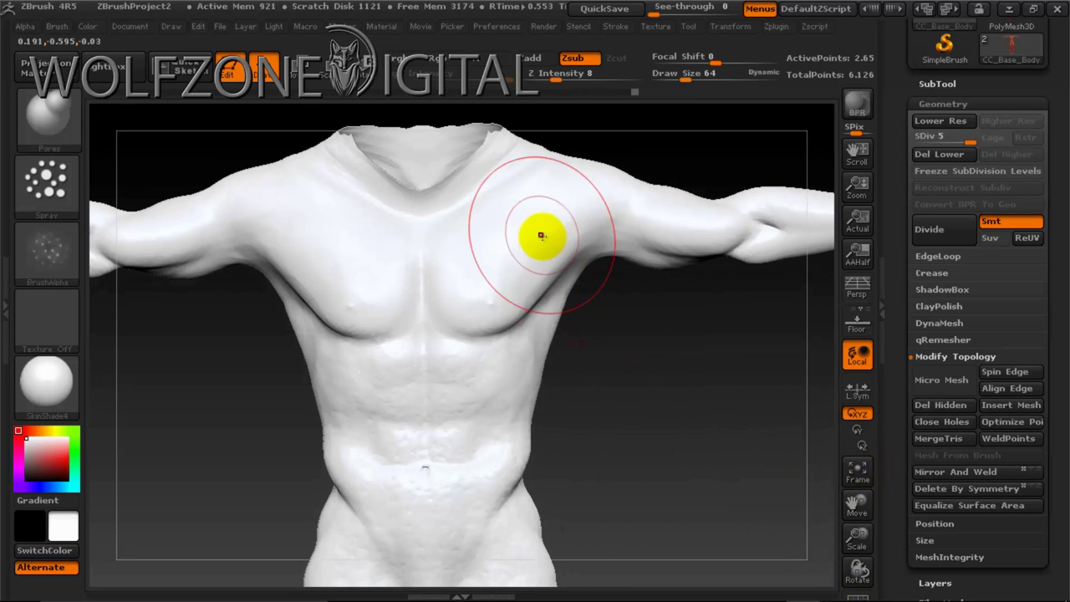
mouse_move(693, 406)
left_mouse_down()
mouse_move(639, 365)
mouse_move(494, 320)
left_mouse_up()
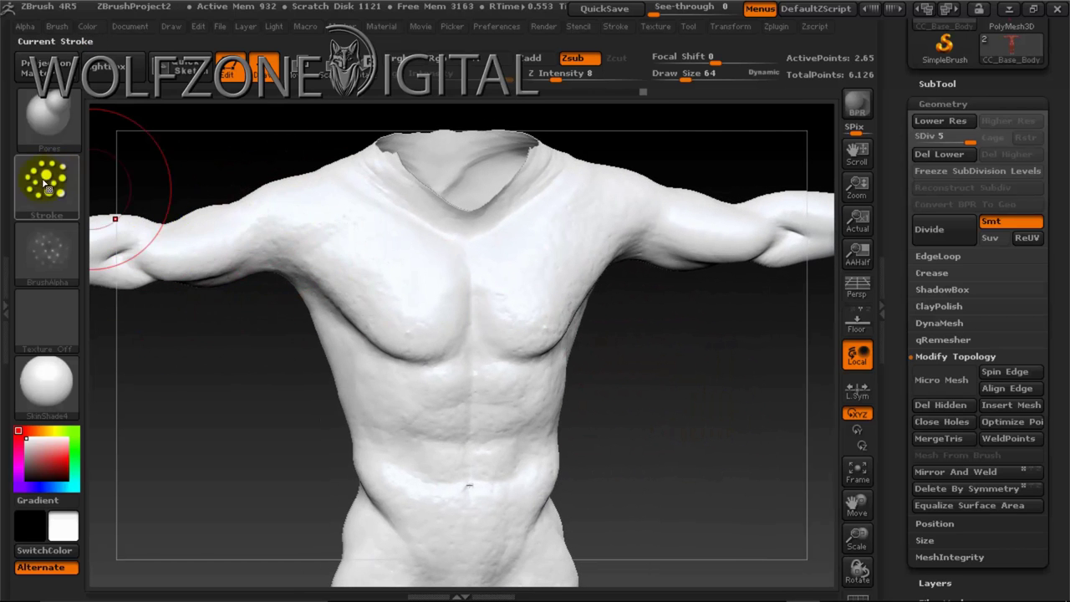
- Try an arrow-shaped alpha with the Pores brush on the chest and undo the stroke
left_click(48, 253)
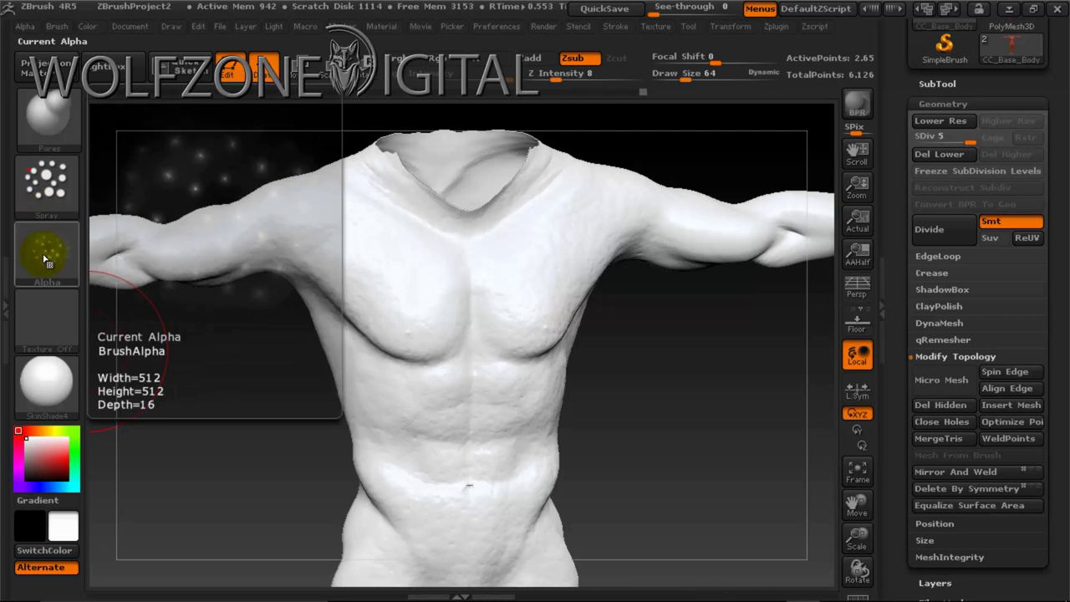
left_click(48, 251)
left_click(136, 425)
mouse_move(423, 292)
left_mouse_down()
mouse_move(446, 354)
mouse_move(442, 325)
mouse_move(447, 333)
left_mouse_up()
mouse_move(615, 365)
left_mouse_down()
mouse_move(676, 363)
mouse_move(660, 385)
left_mouse_up()
key("ctrl")
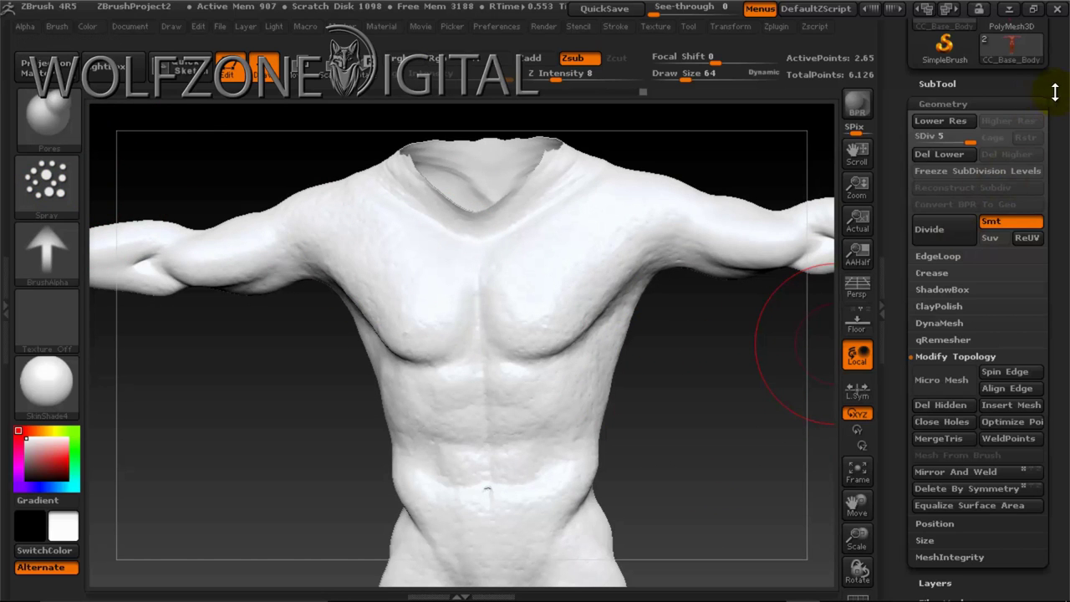
- Lower the body mesh to subdivision level 1
mouse_move(1061, 107)
left_mouse_down()
mouse_move(1060, 132)
mouse_move(1060, 115)
mouse_move(1055, 123)
left_mouse_up()
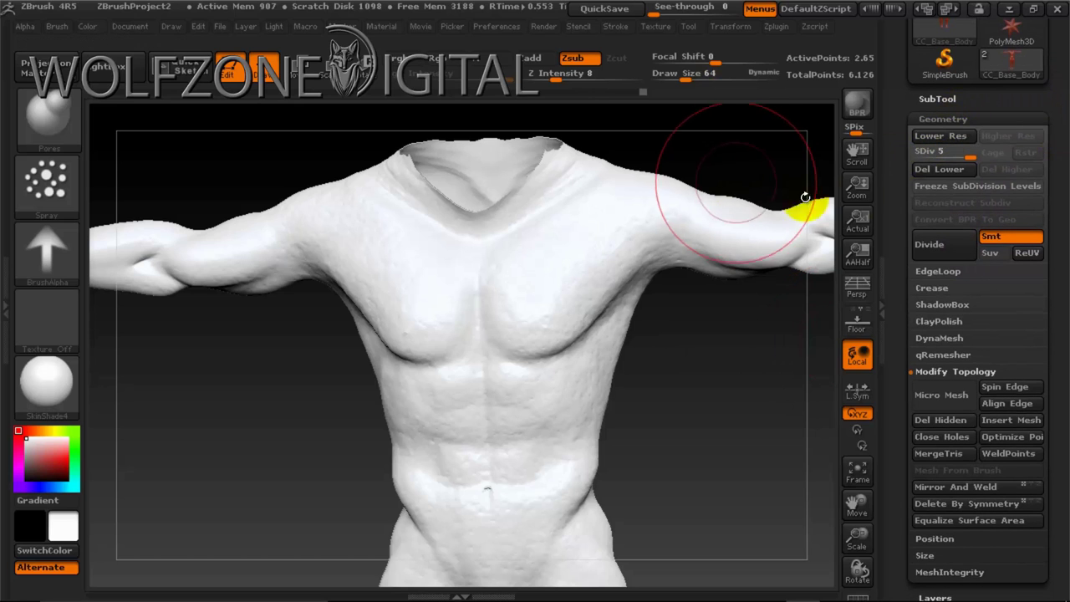
left_click(935, 137)
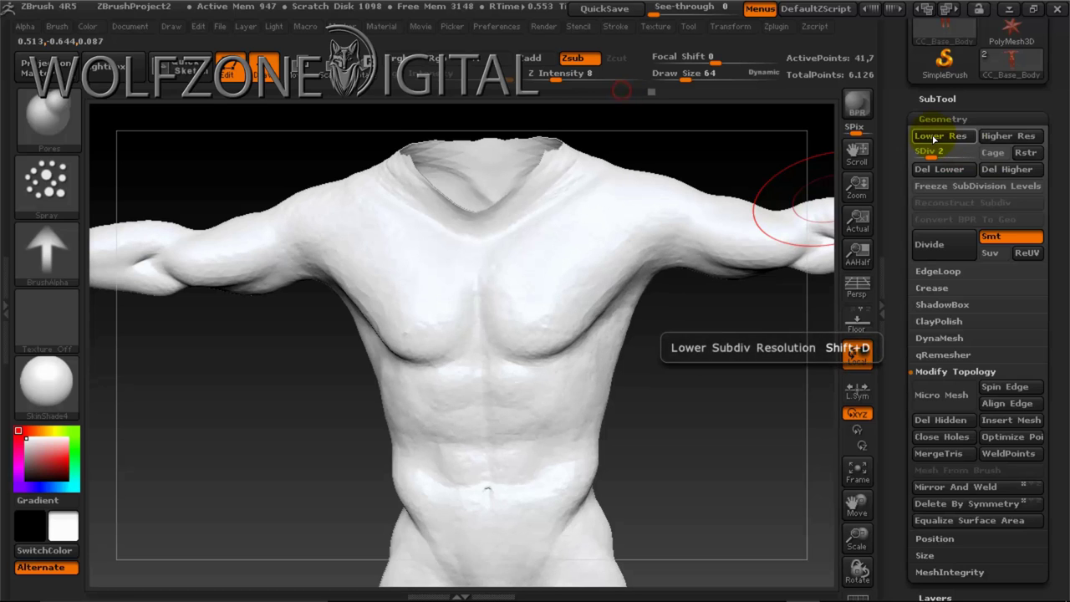
left_click(934, 136)
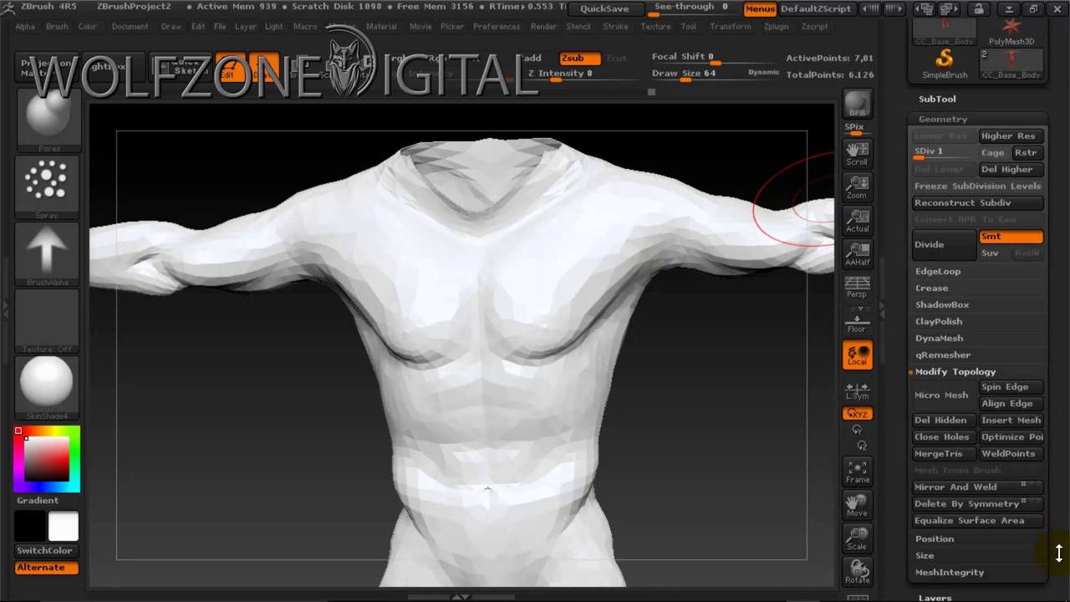
- Create a tangent normal map of the body with Adaptive, SmoothUV and SNormals on, and clone it into the current textures
scroll(1067, 380, "down", 6)
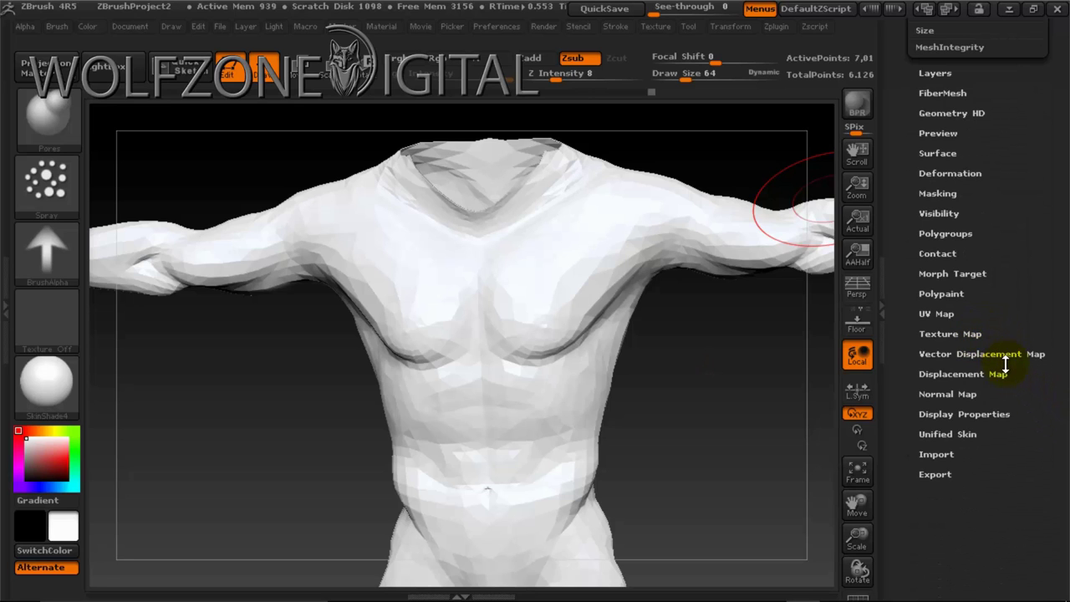
left_click(974, 393)
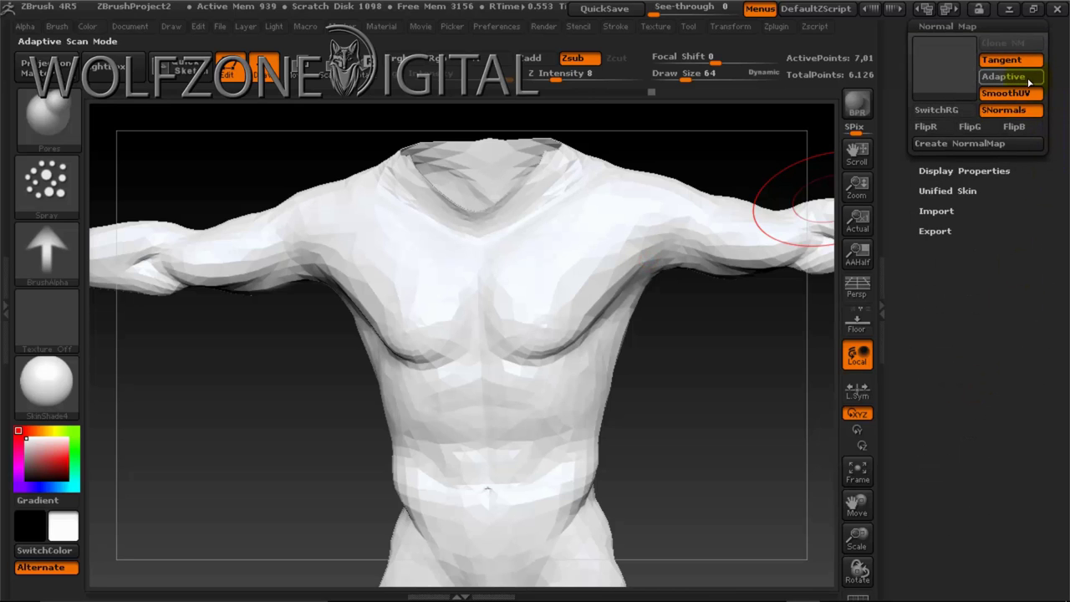
left_click(934, 144)
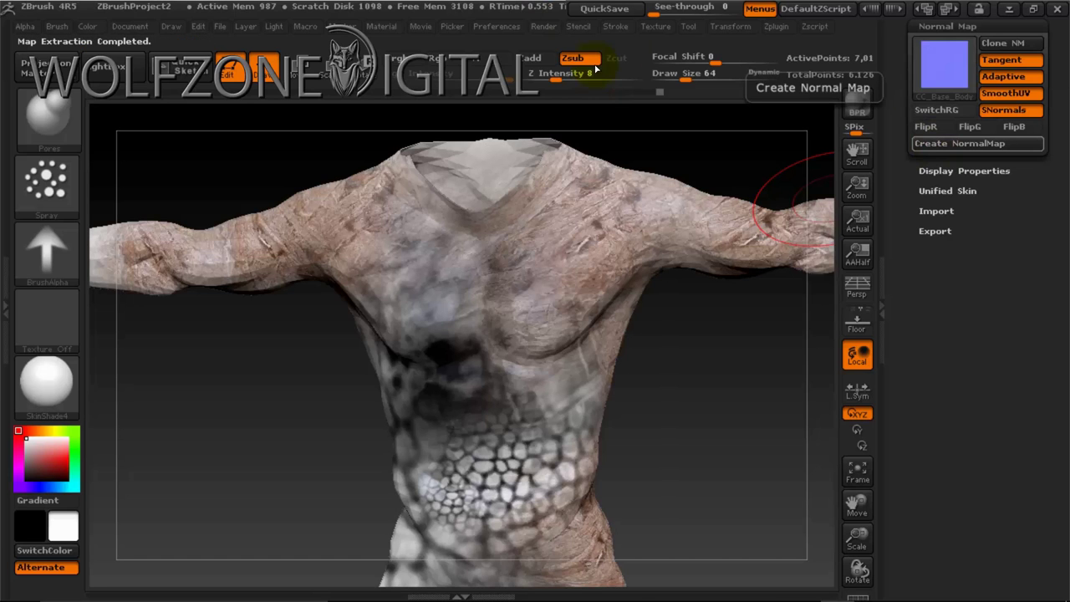
left_click(1010, 43)
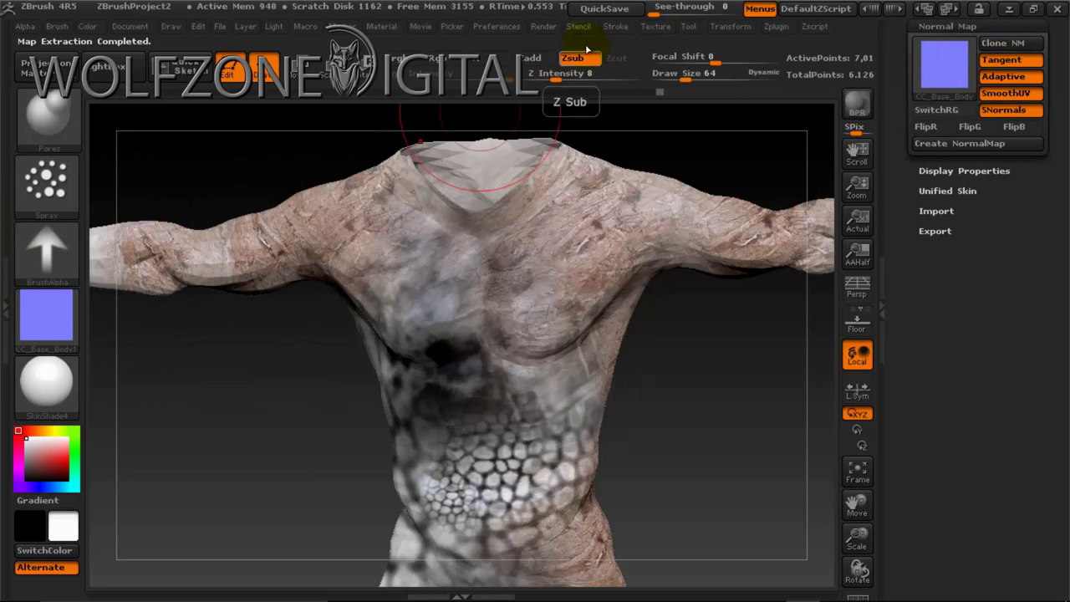
left_click(657, 27)
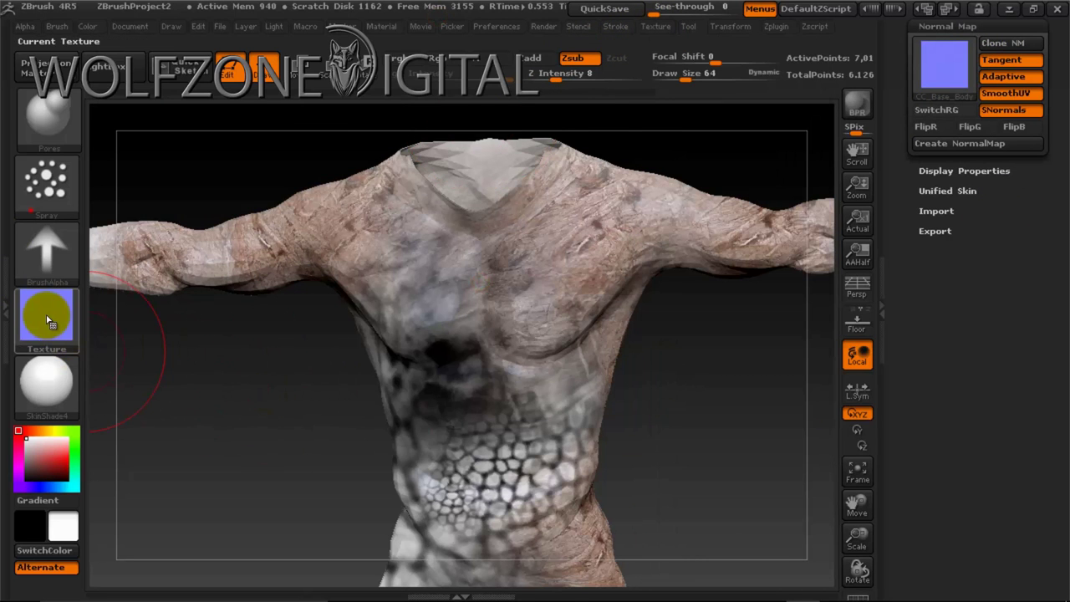
- Export the cloned normal map as a JPEG named CC_Base_Body_normal to the Minotaur Tutorial folder, checking the pore detail in the export preview
left_click(46, 316)
left_click(217, 569)
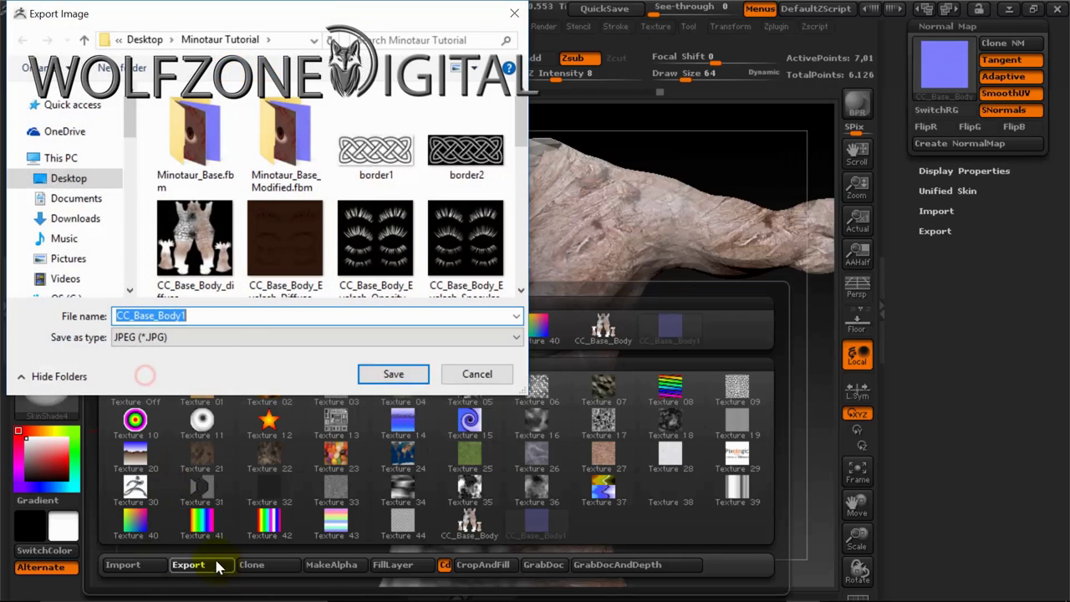
left_click(203, 314)
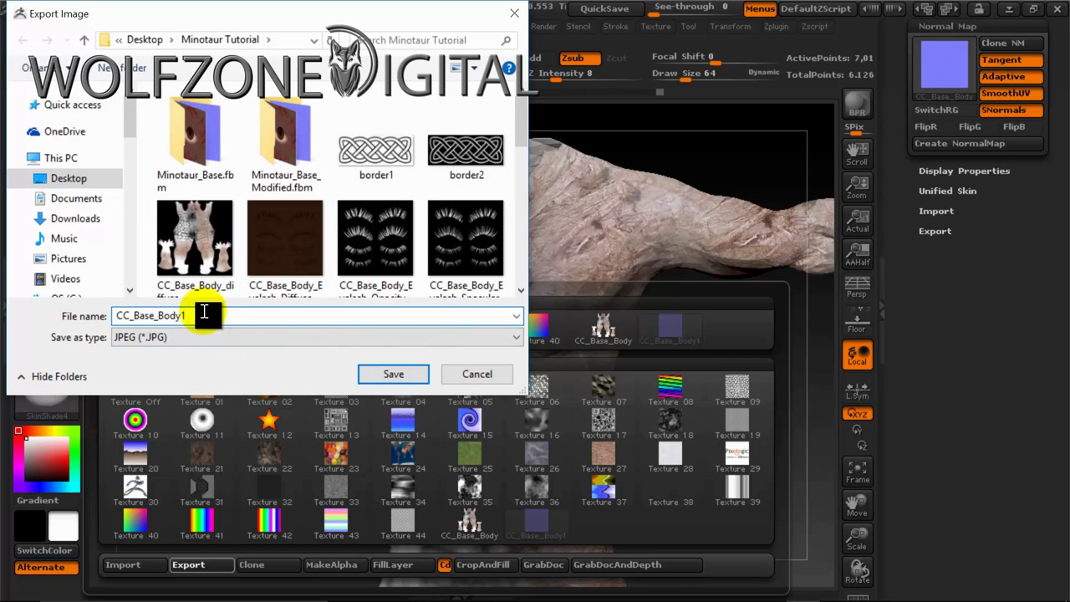
key("BackSpace")
type("_")
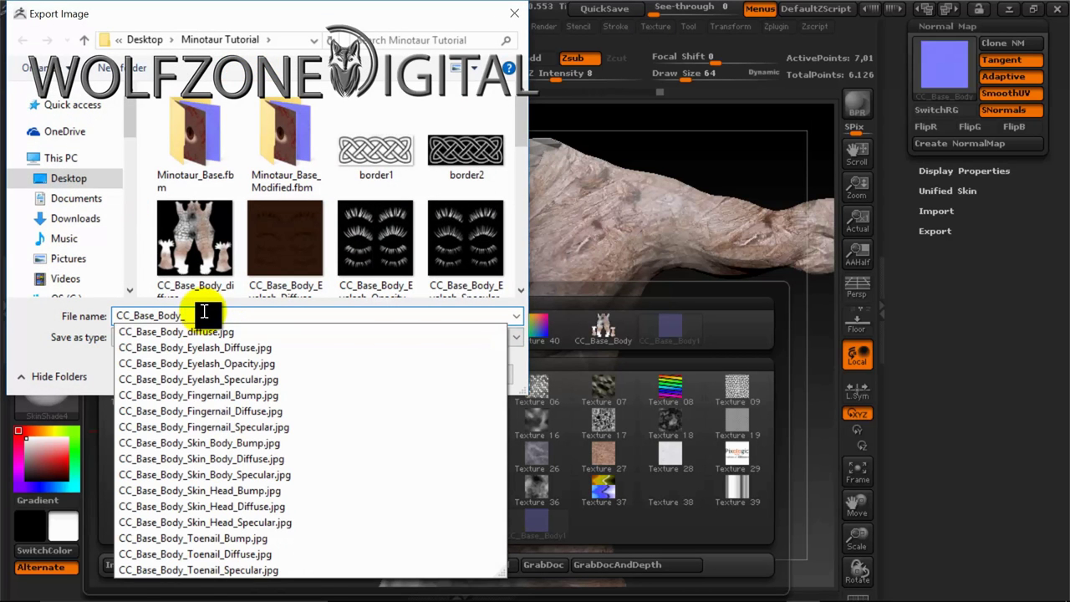
type("normal")
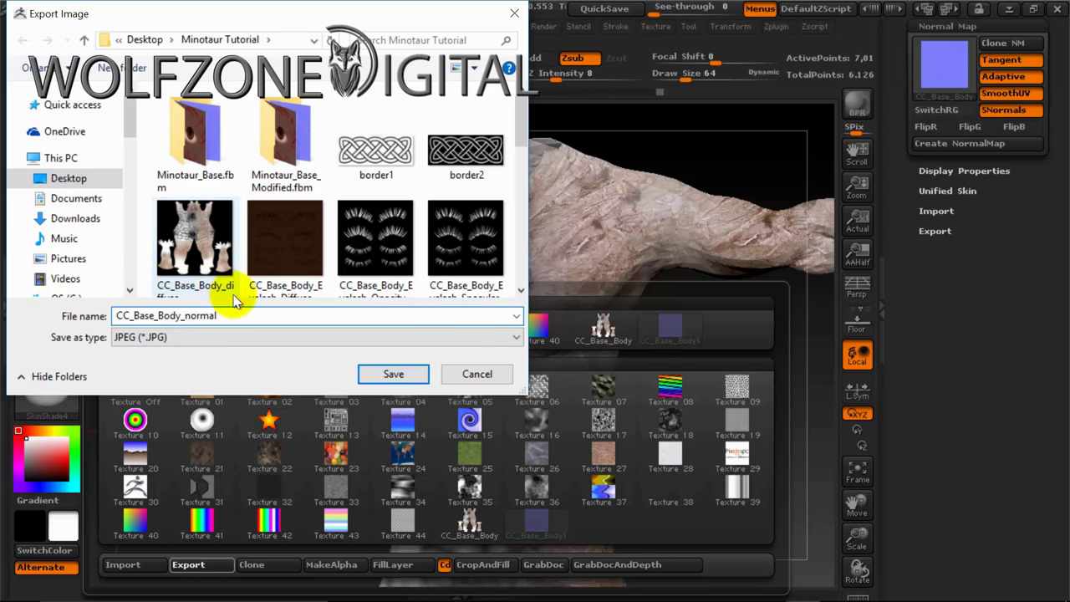
left_click_drag(463, 377, 487, 260)
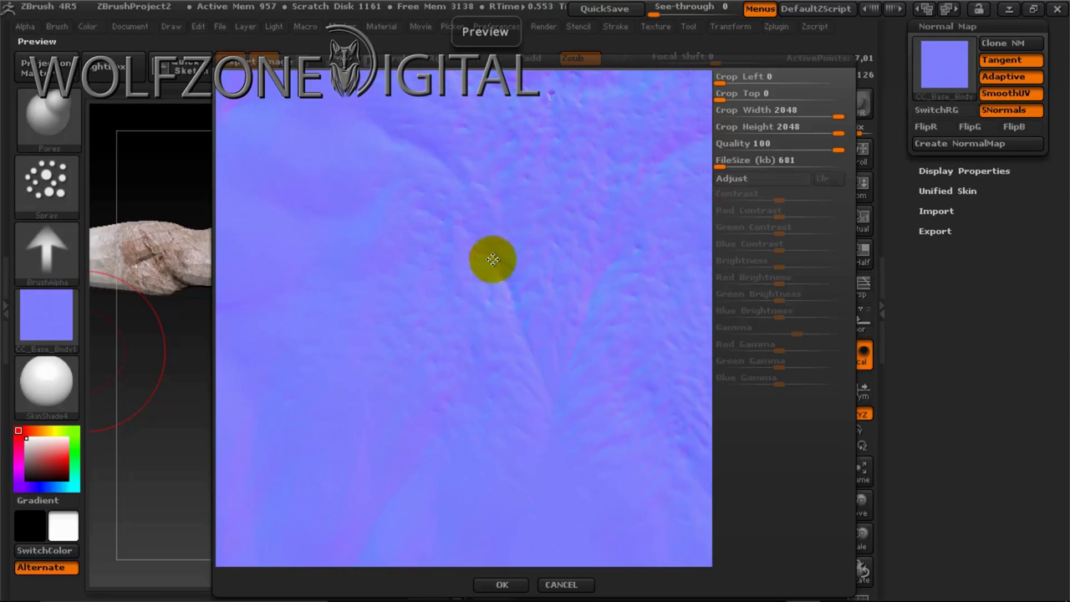
left_click_drag(566, 239, 468, 248)
left_click(509, 589)
left_click_drag(696, 413, 707, 409)
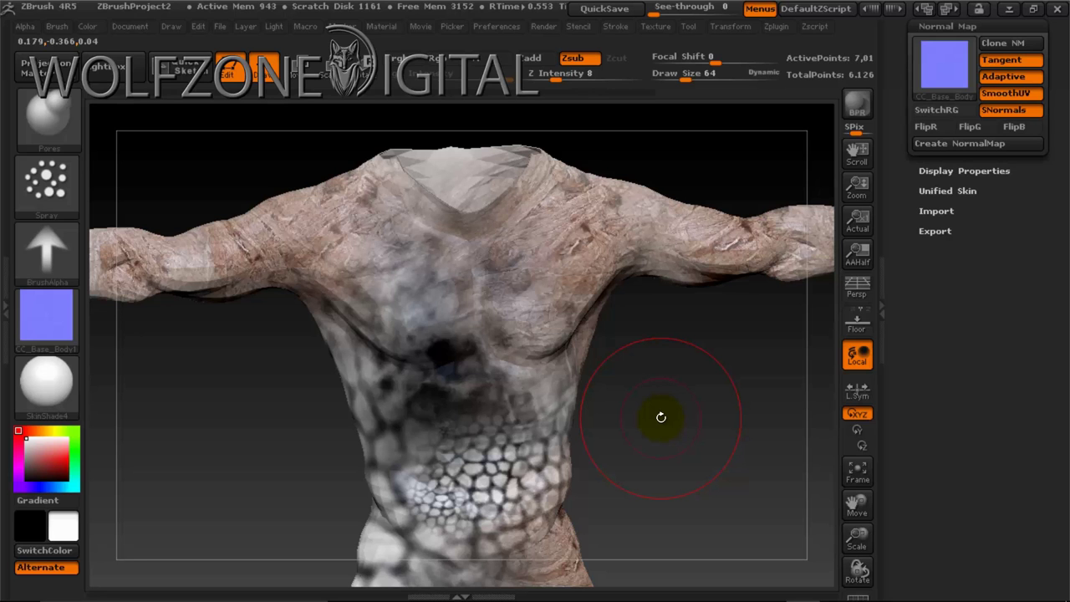
mouse_move(661, 417)
left_mouse_down()
mouse_move(610, 371)
mouse_move(664, 418)
mouse_move(640, 411)
mouse_move(626, 454)
left_mouse_up()
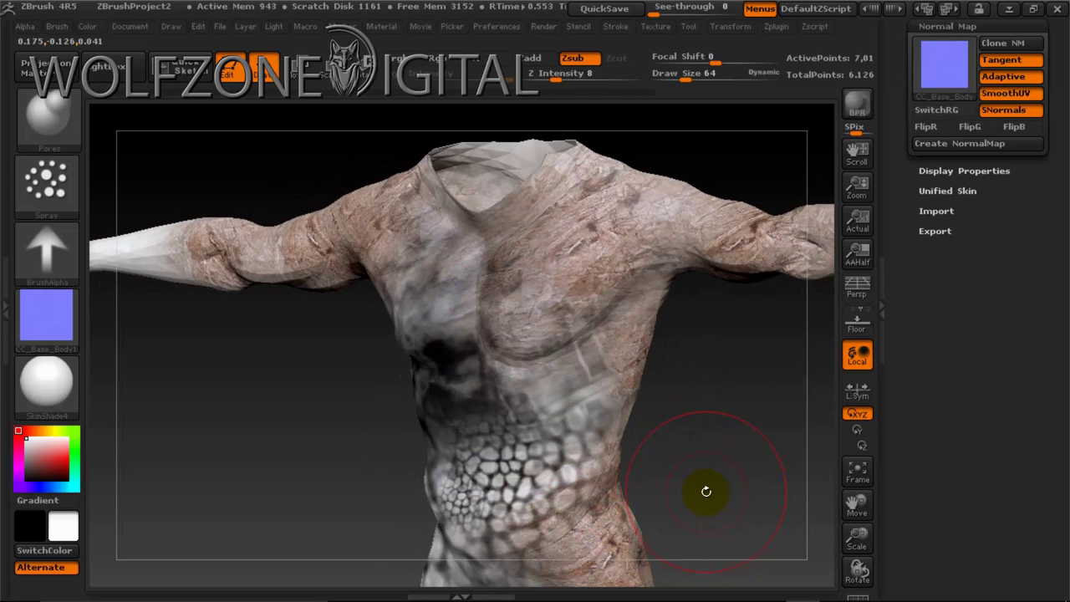
left_click_drag(707, 494, 729, 502)
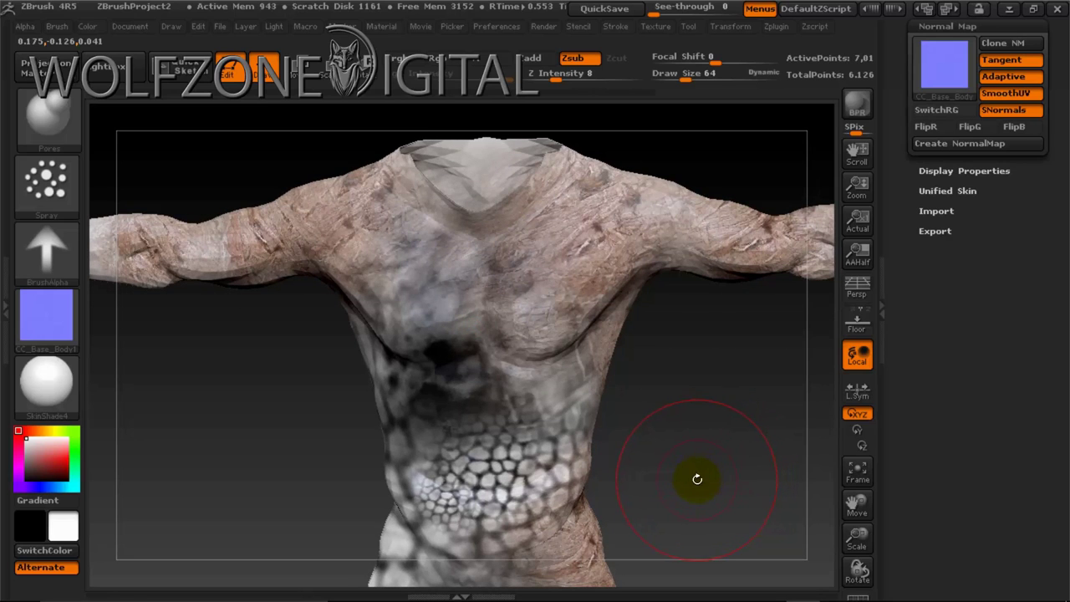
left_click_drag(683, 493, 696, 568)
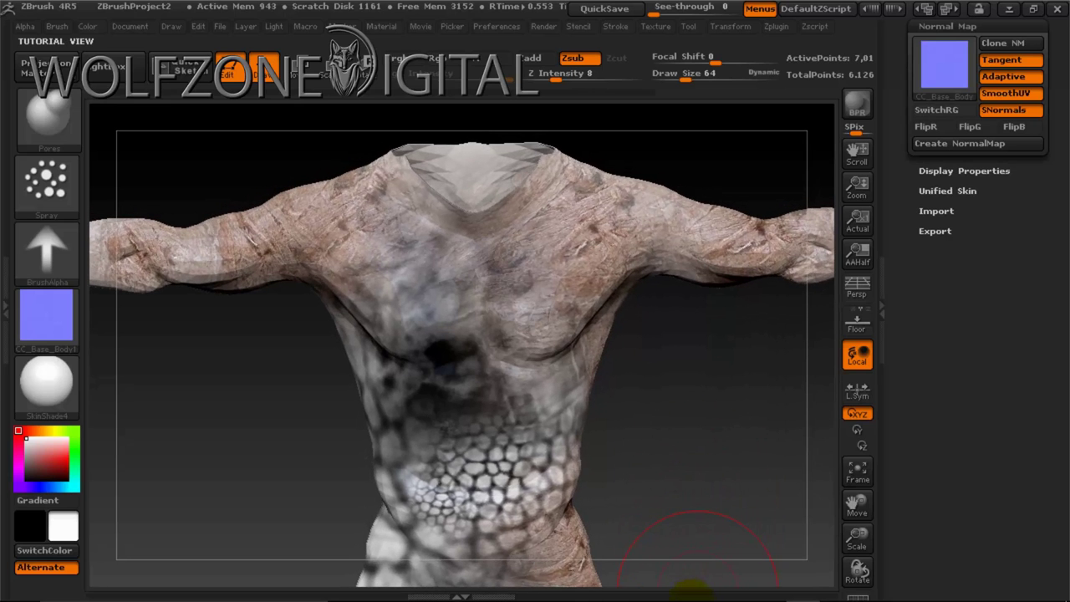
mouse_move(692, 599)
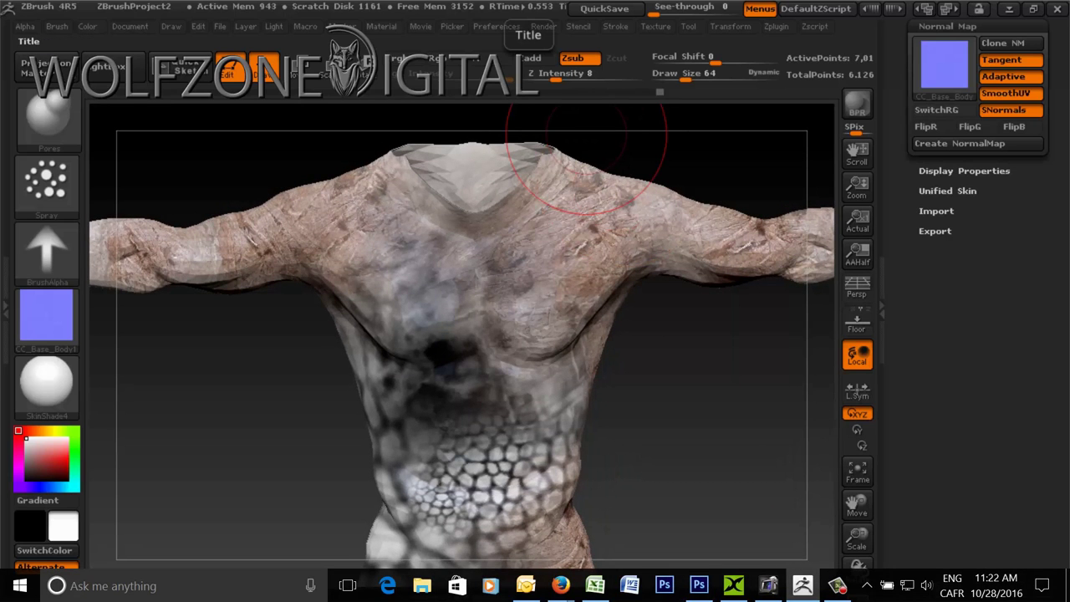